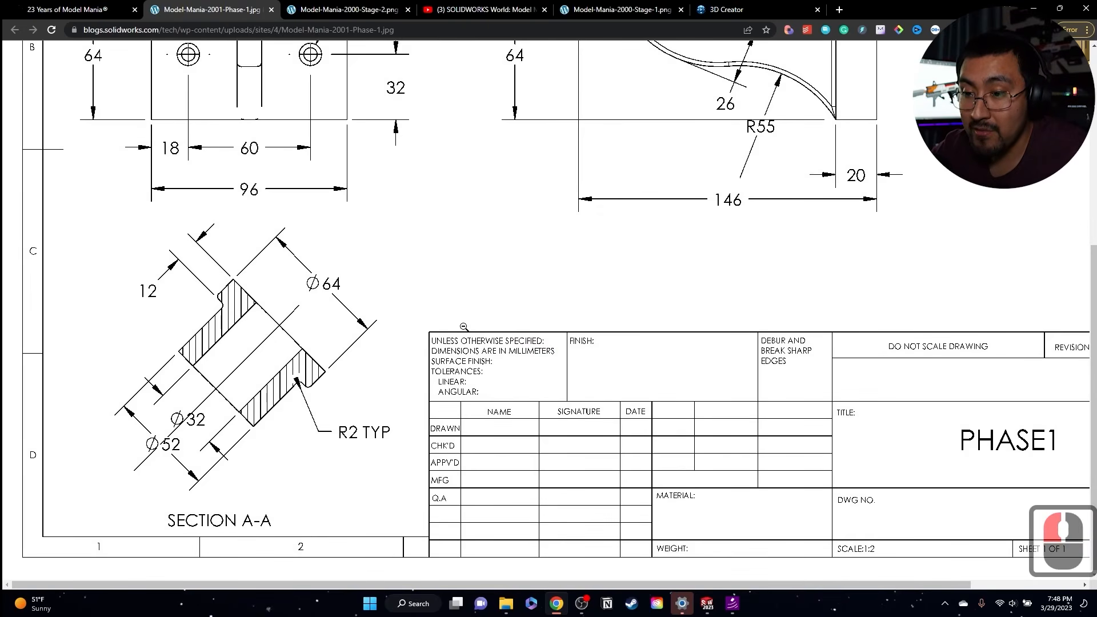
Step: Switch from the reference drawing to SOLIDWORKS and sketch an origin-centred rectangle about 141 by 110 mm on the Front Plane
click(499, 361)
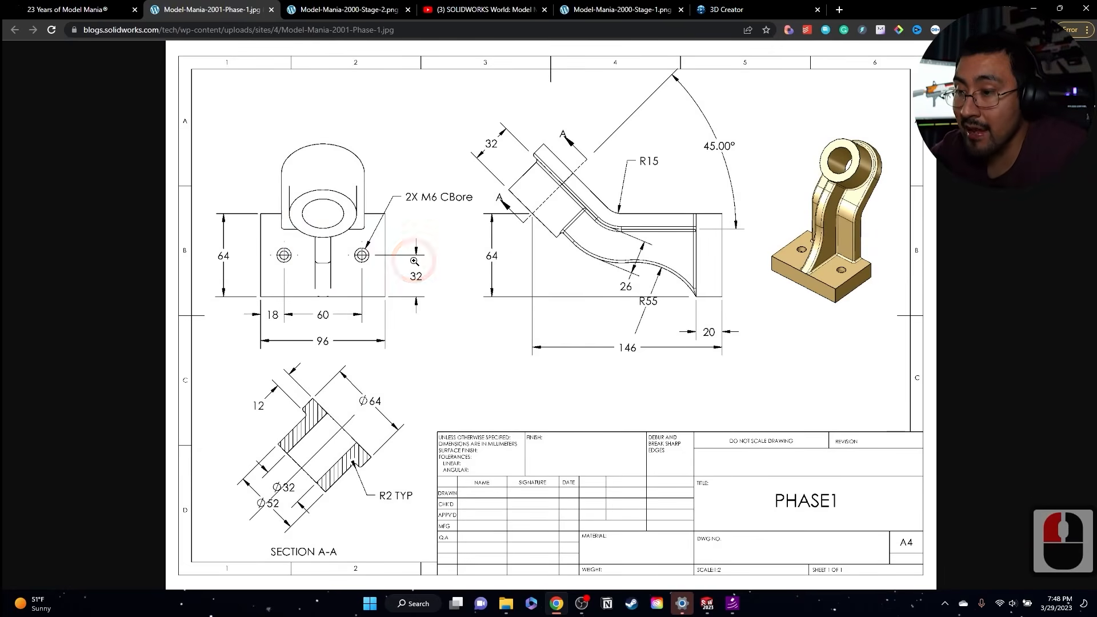
click(1035, 9)
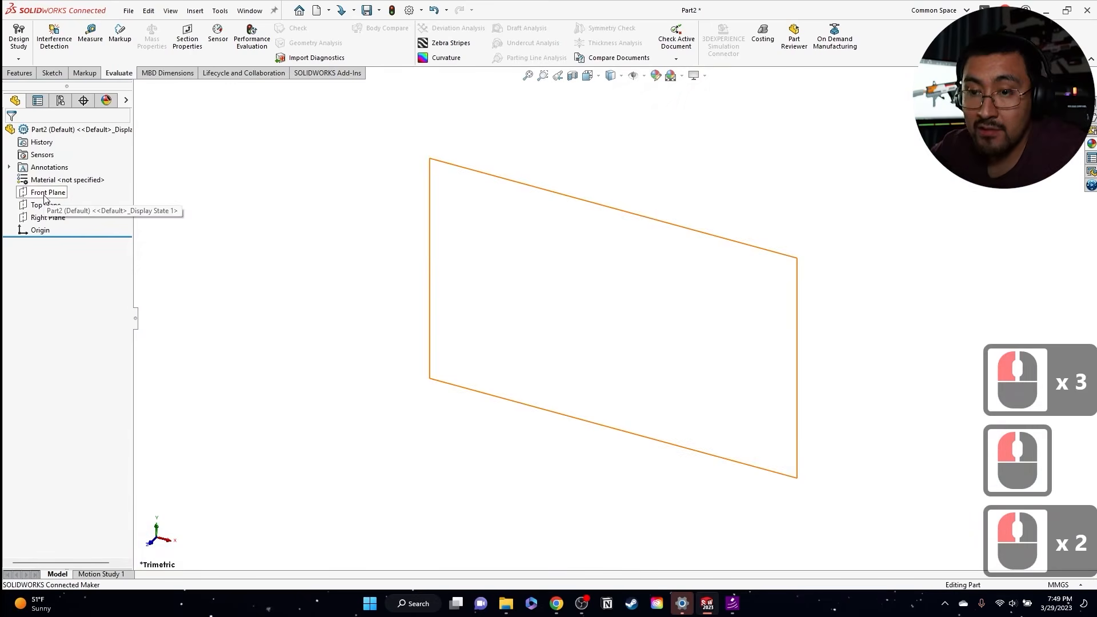
click(46, 195)
click(55, 177)
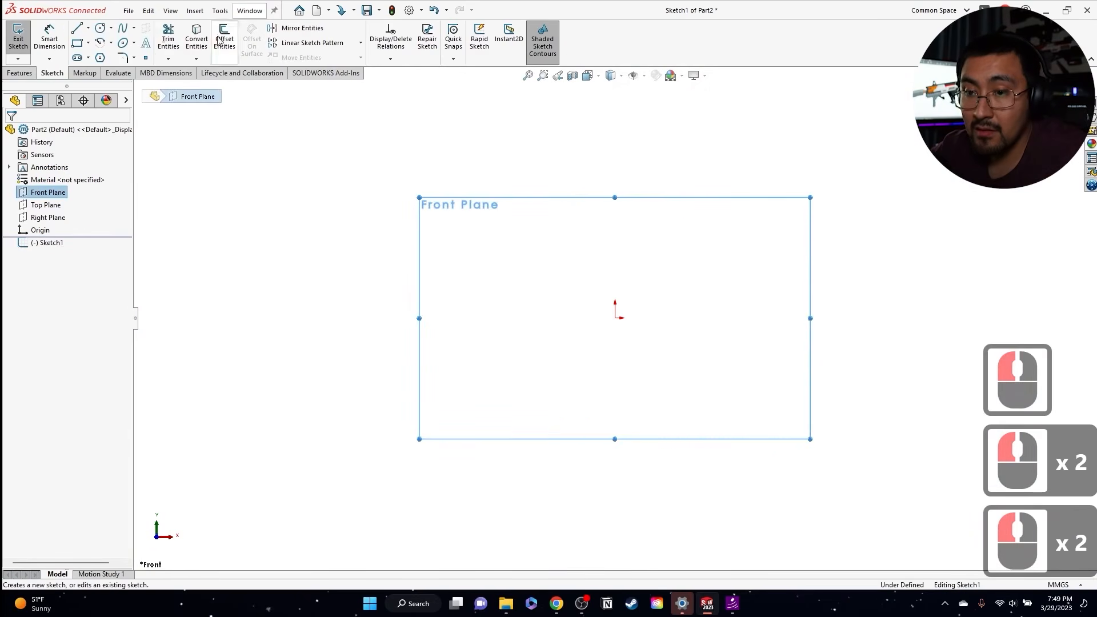
click(87, 43)
click(112, 67)
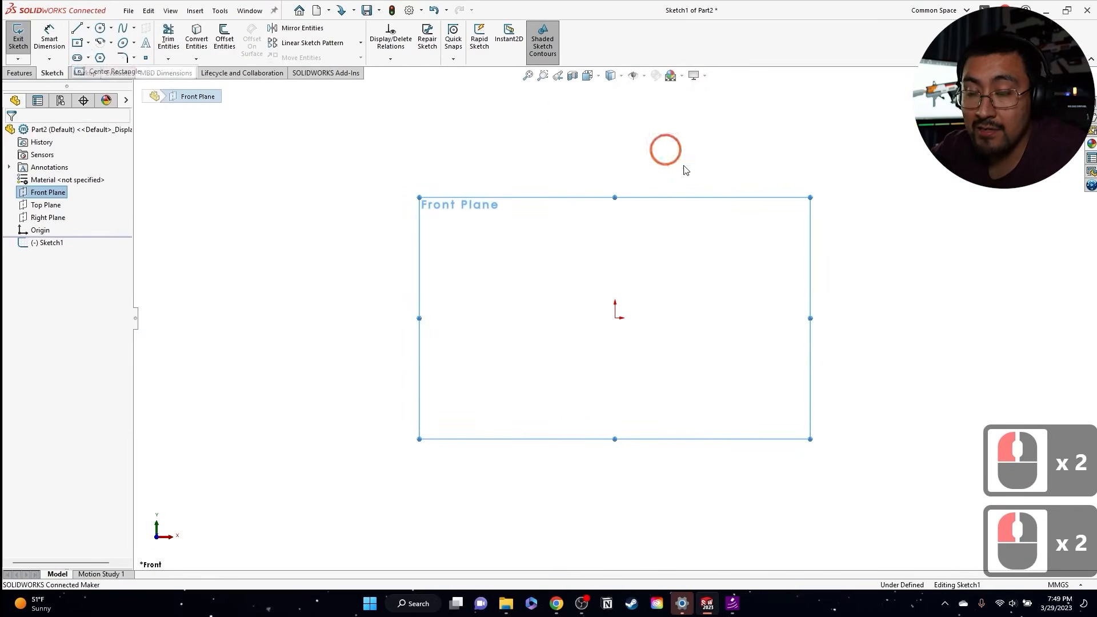
click(615, 318)
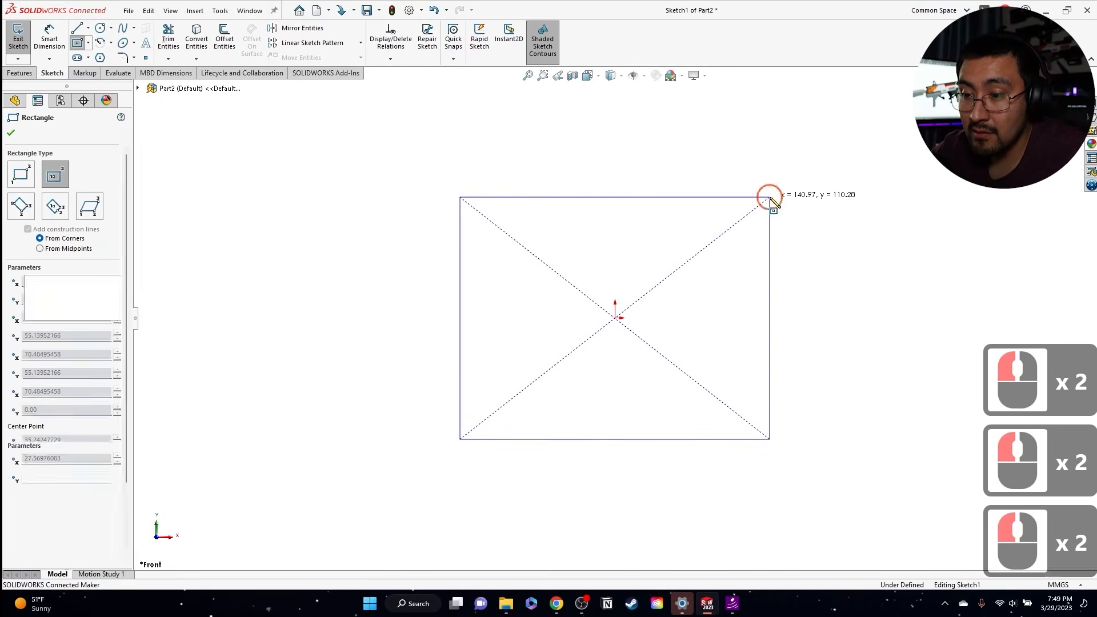
click(770, 197)
key(Escape)
Step: Dimension the base rectangle to 96 mm wide and 64 mm high
click(45, 43)
click(621, 194)
click(619, 170)
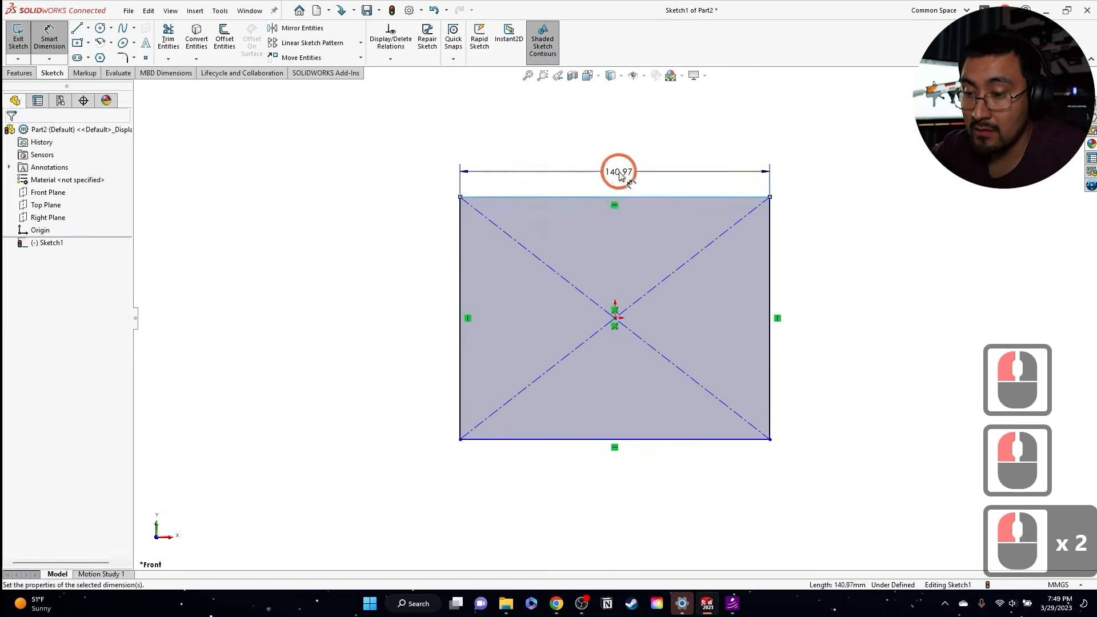
text(96)
key(Return)
click(460, 297)
click(422, 299)
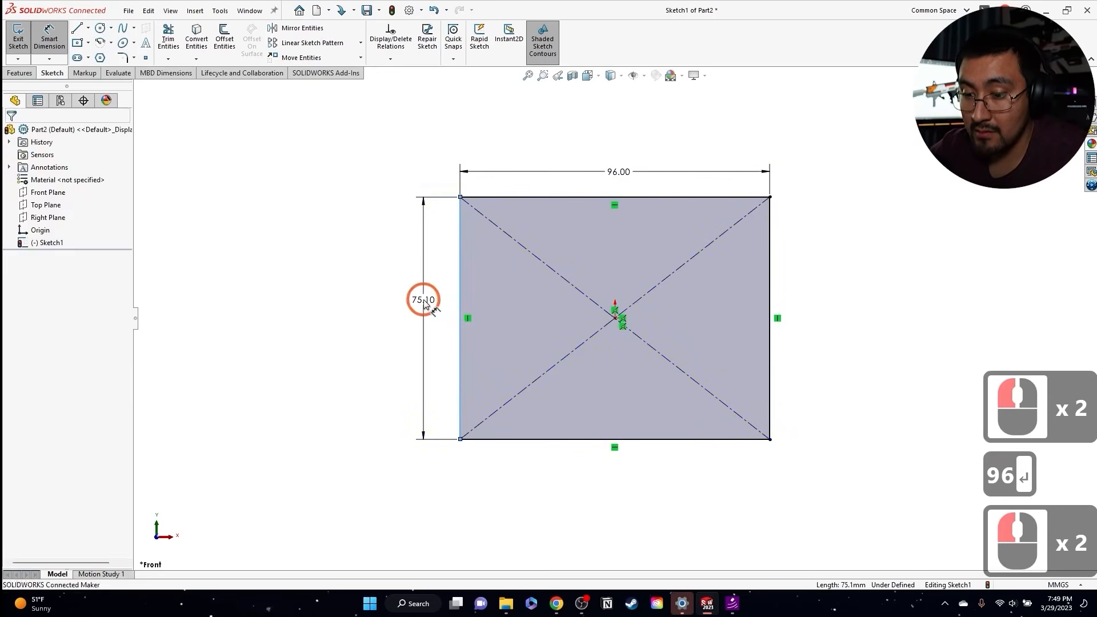
text(64)
key(Return)
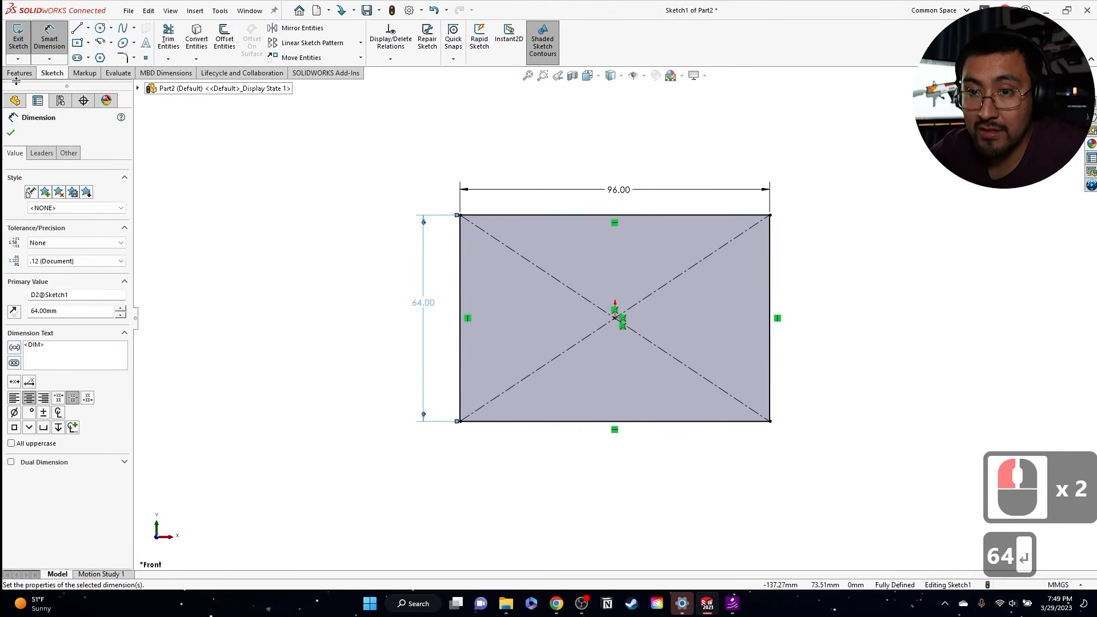
Step: Extrude the base rectangle as a Blind boss 20 mm deep
click(20, 73)
click(23, 40)
click(74, 202)
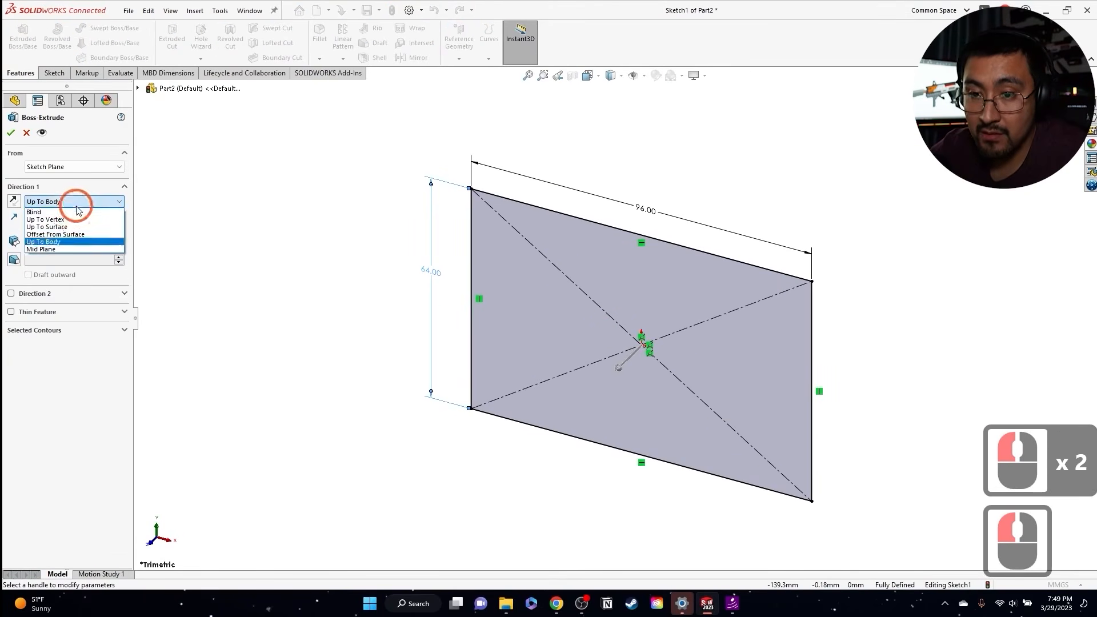
click(73, 210)
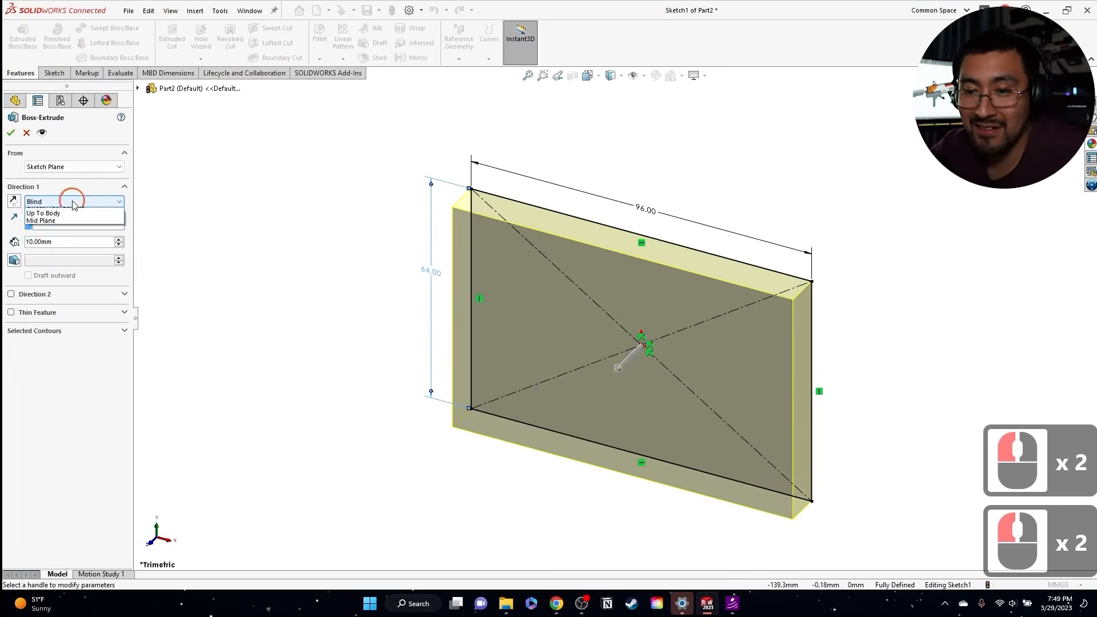
click(69, 240)
text(20)
key(Return)
key(Return)
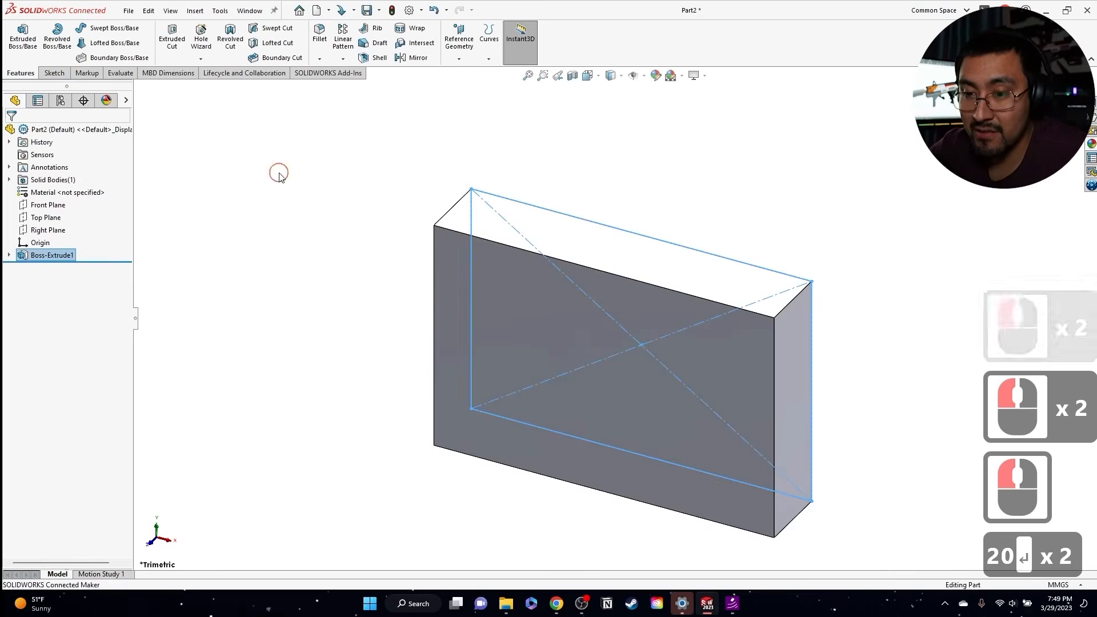
Step: Start a sketch on the Right Plane and draw a slanted centerline about 106 mm long, well in front of the base block
click(48, 230)
click(66, 213)
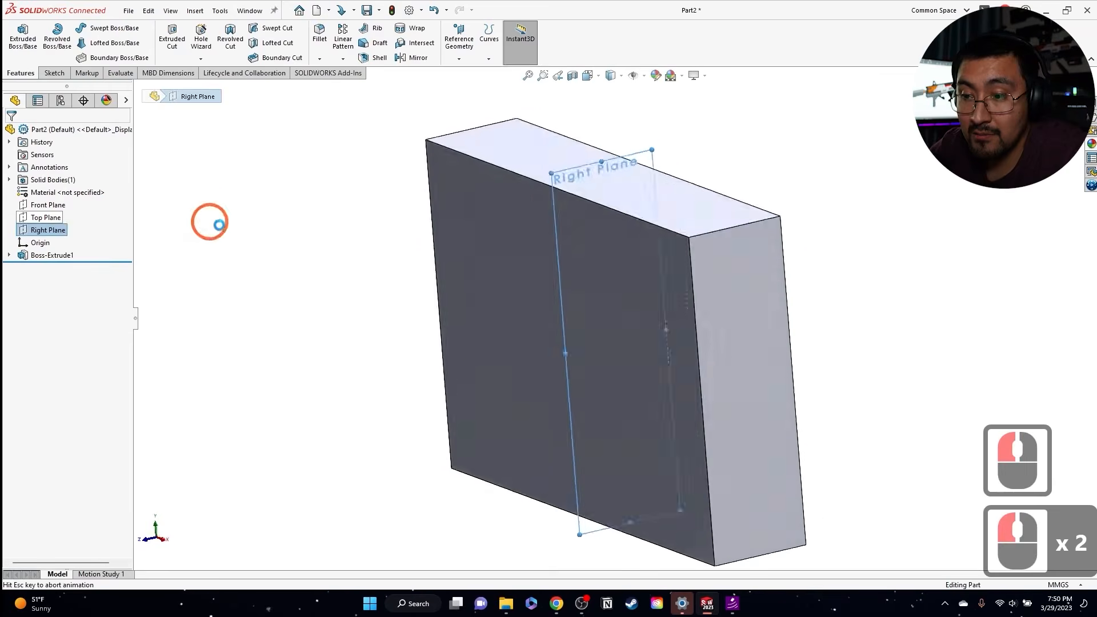
click(89, 28)
click(94, 57)
scroll(350, 328, up, 3)
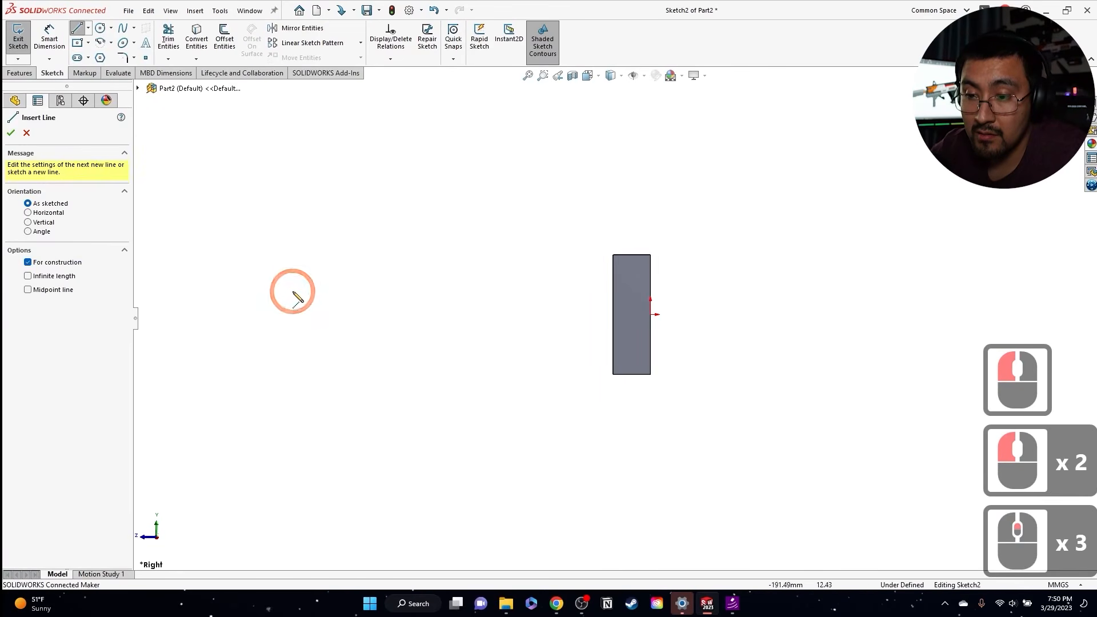
click(293, 292)
click(411, 449)
key(Escape)
key(Escape)
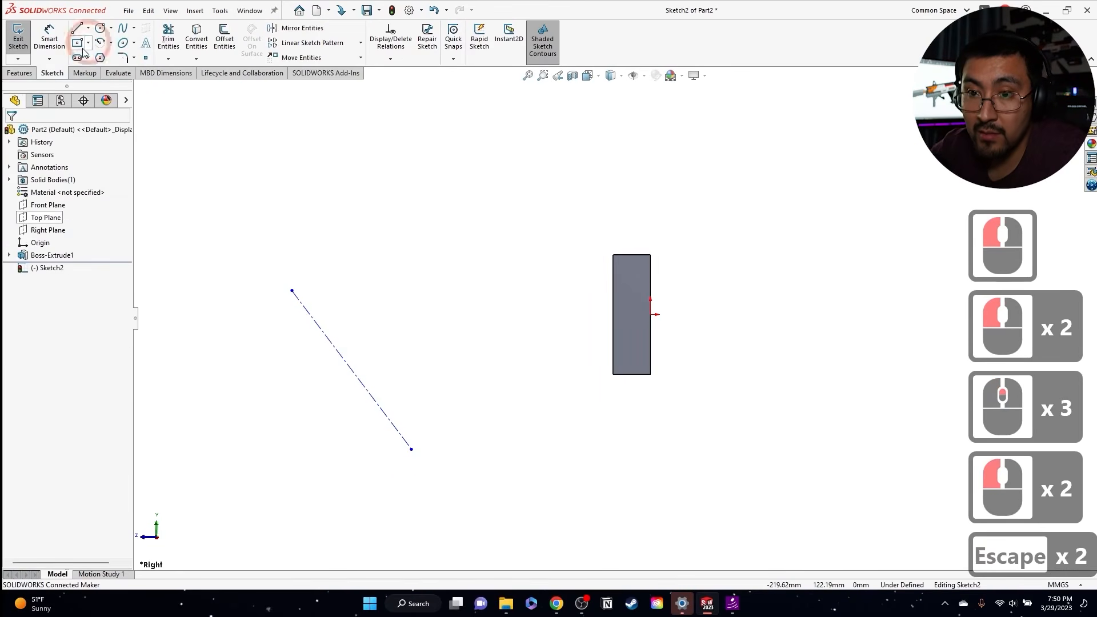
Step: Draw a 3 Point Corner Rectangle about 45 by 16 mm beside the centerline, tilted at roughly the same slope
click(89, 44)
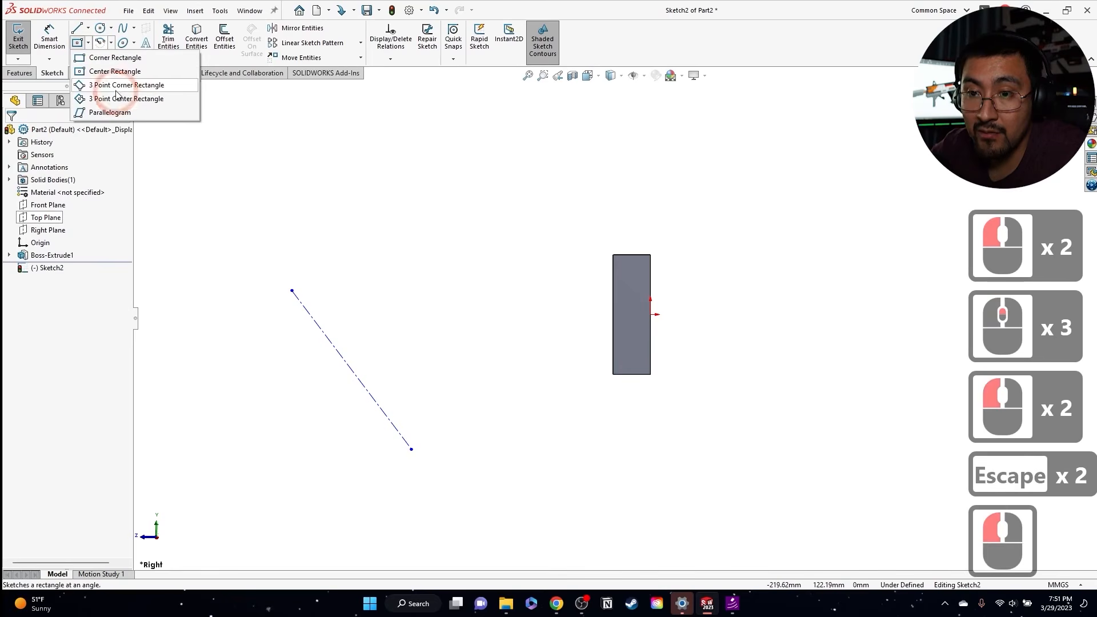
click(107, 87)
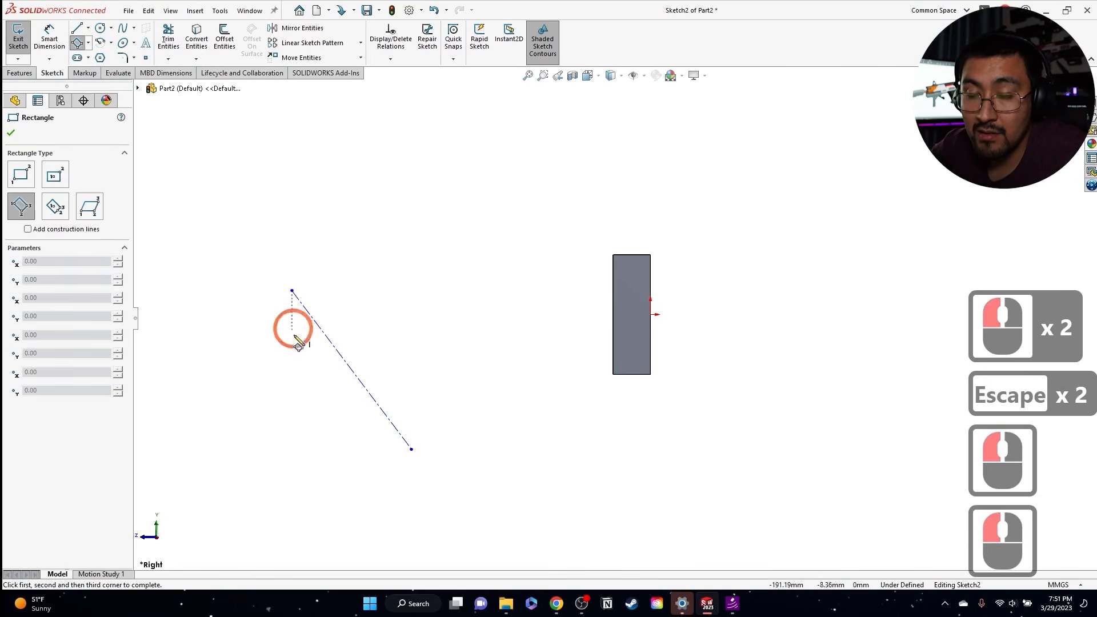
click(268, 381)
click(316, 449)
click(340, 431)
key(Escape)
key(Escape)
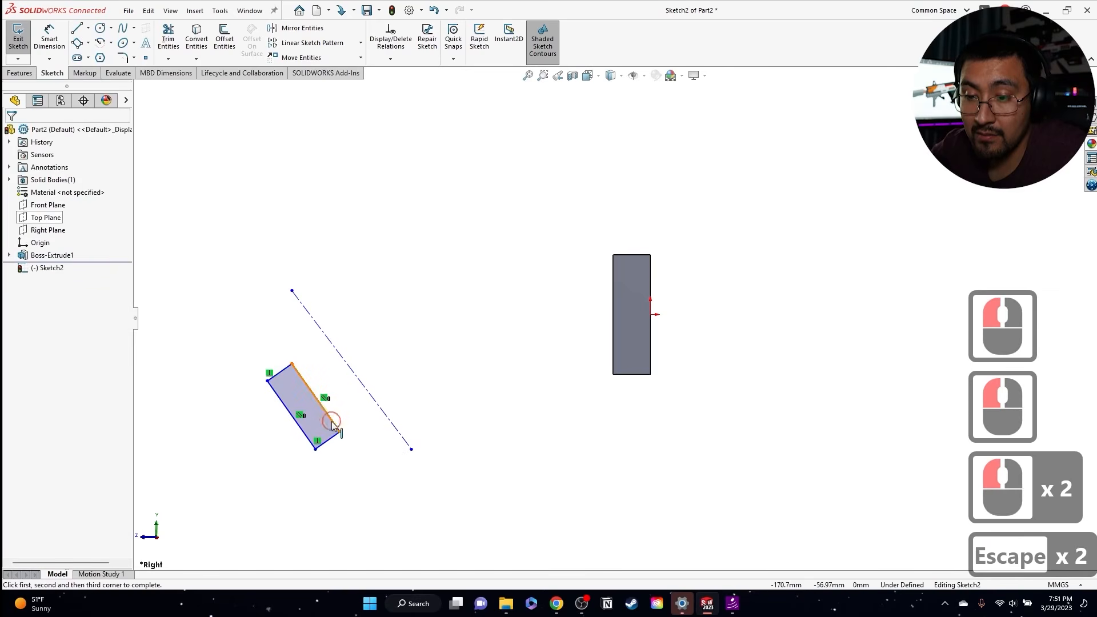
Step: Add a Parallel relation between the tilted rectangle's long side nearest the centerline and the centerline
click(332, 422)
ctrl+click(372, 396)
click(38, 369)
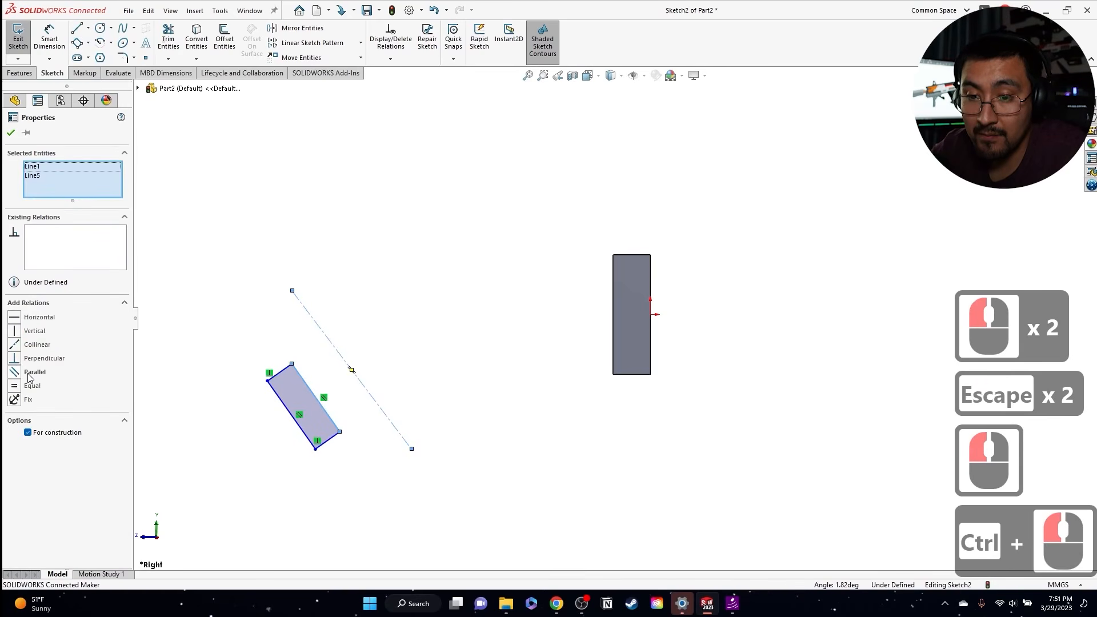
click(276, 263)
key(Escape)
key(Escape)
Step: Dimension the angle between the centerline and the base block's back edge as 45 degrees
click(56, 33)
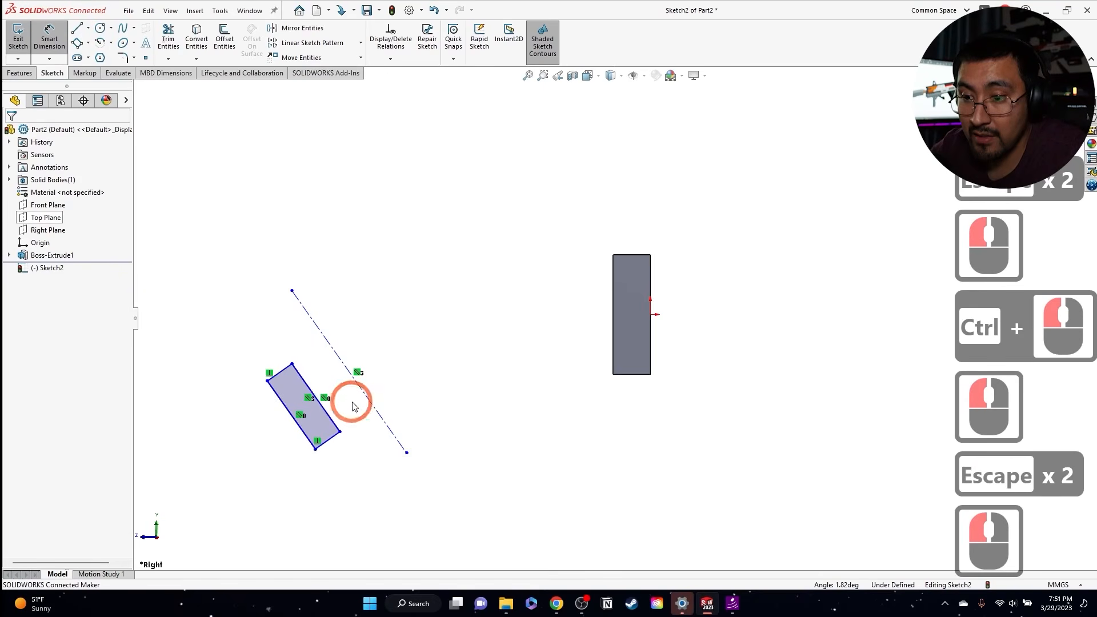
click(376, 411)
click(654, 342)
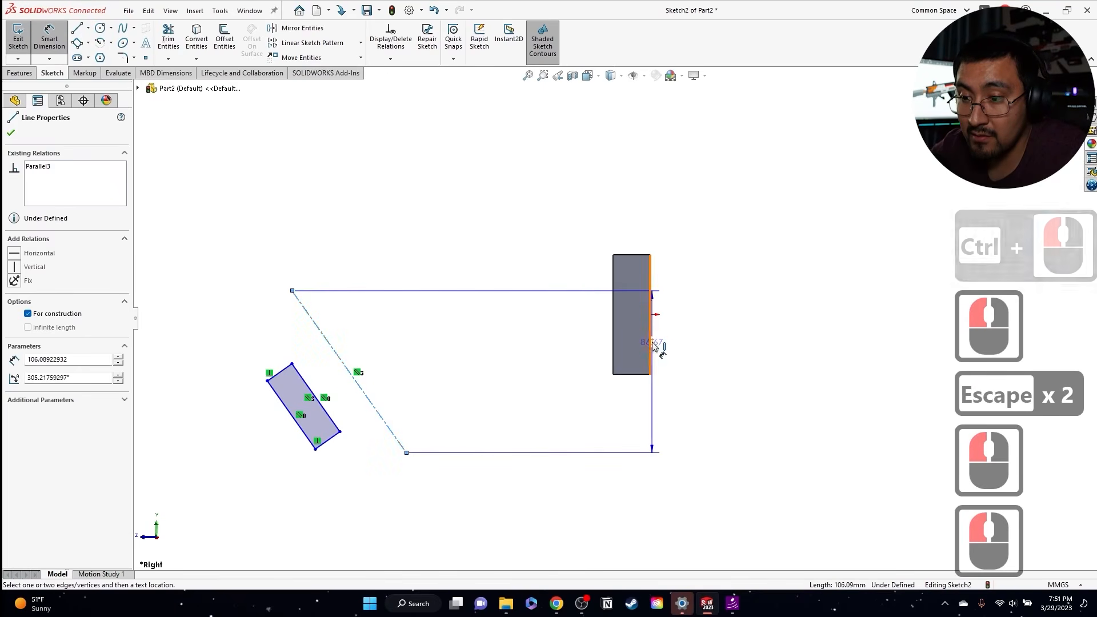
click(537, 475)
text(45)
key(Return)
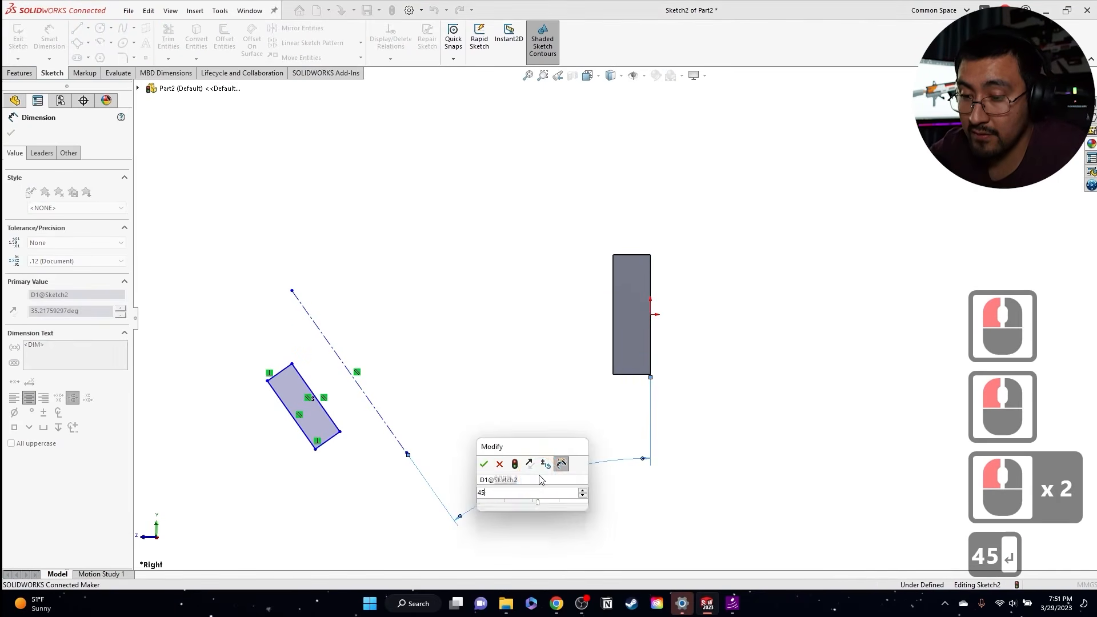
key(Escape)
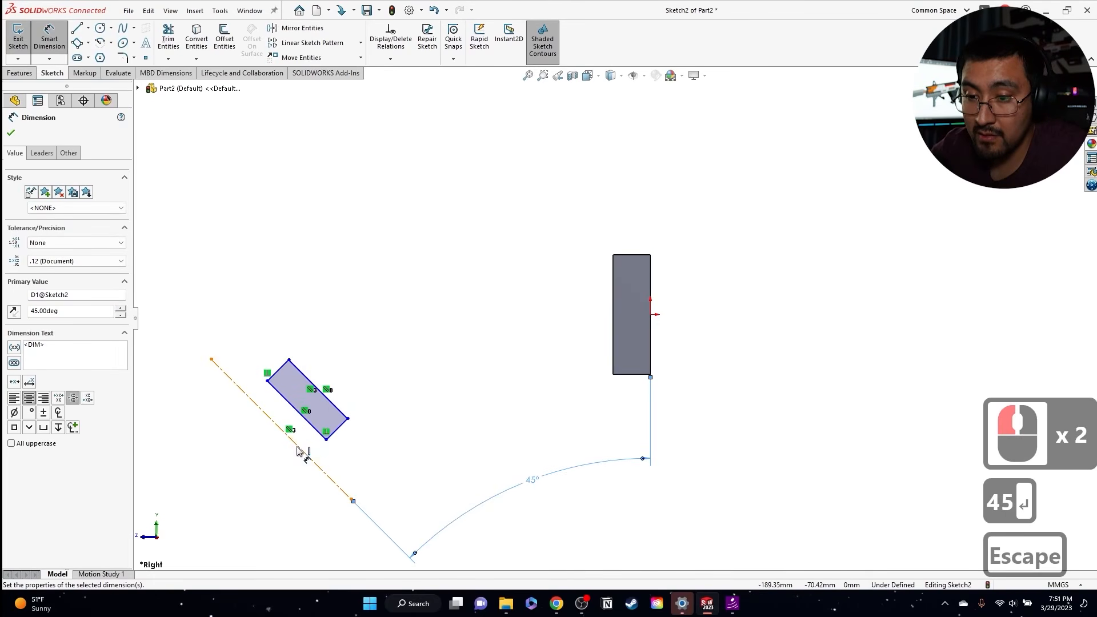
Step: Move the centerline across the tilted rectangle so it lies between the rectangle and the base block
click(342, 413)
key(Escape)
key(Escape)
key(Escape)
drag(304, 452, 365, 388)
key(Escape)
key(Escape)
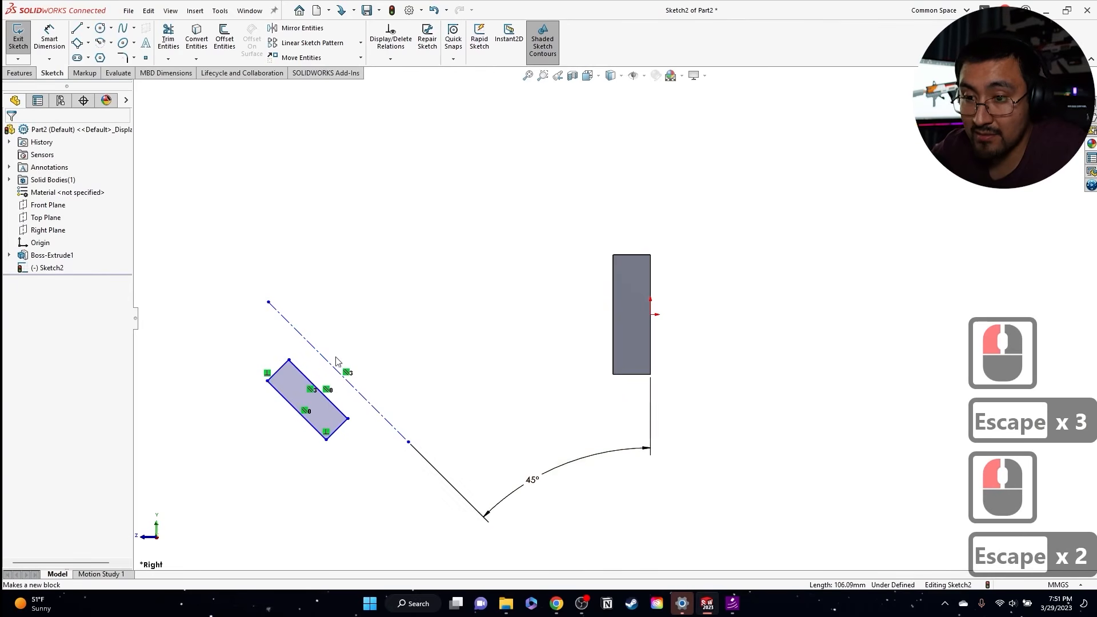
Step: Place a sketch point on the centerline near the upper end of the tilted rectangle
click(146, 57)
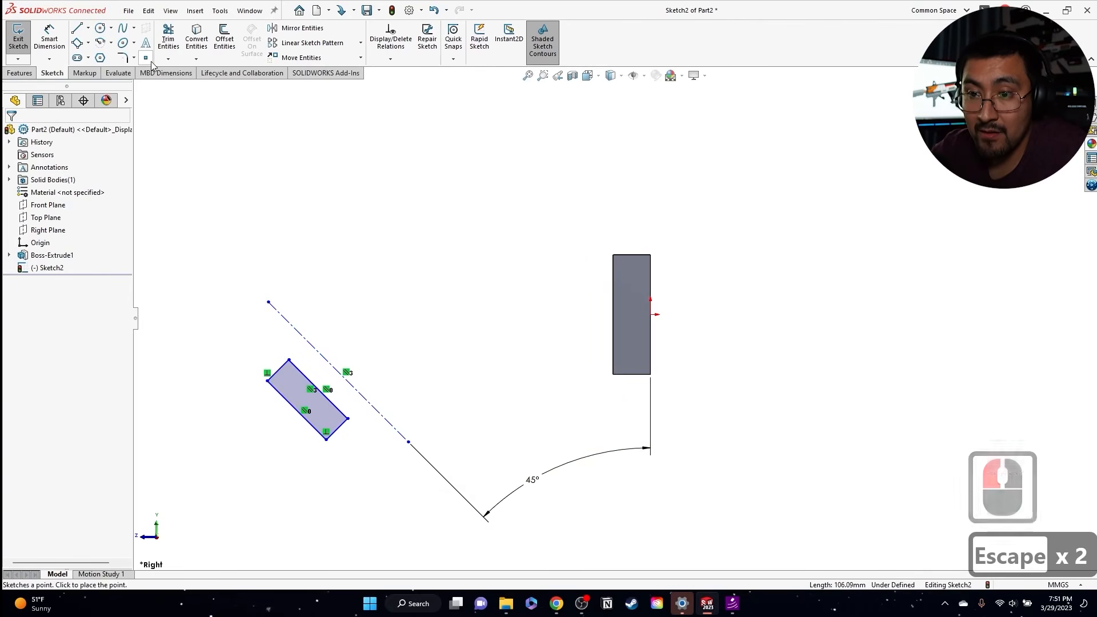
click(309, 345)
key(Escape)
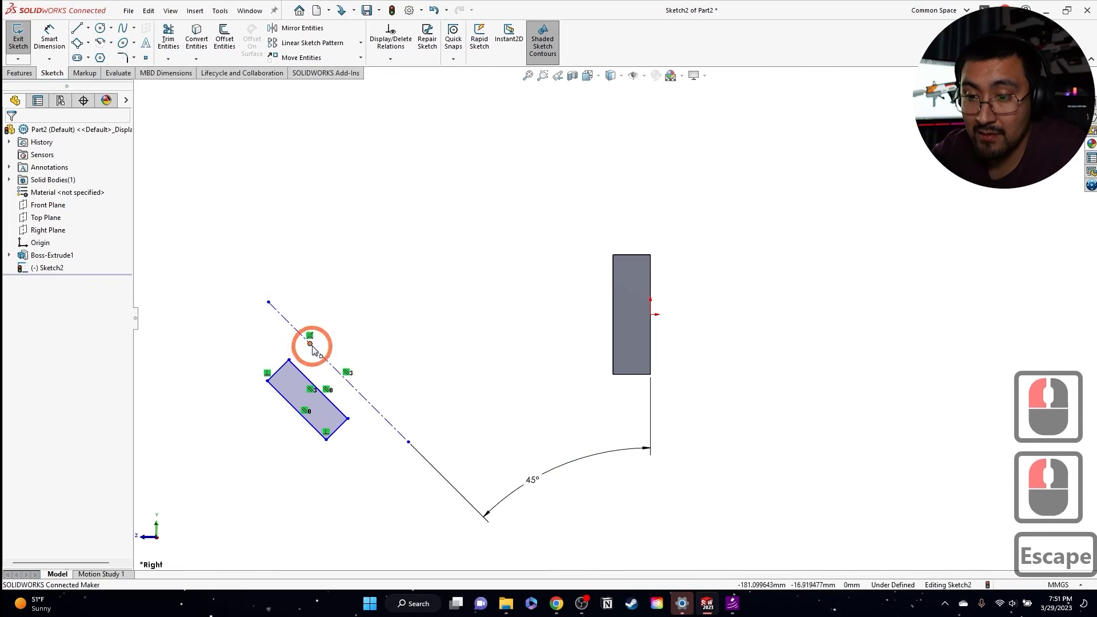
key(Escape)
Step: Make the point on the centerline Coincident with the tilted rectangle's upper short side
click(310, 344)
ctrl+click(282, 370)
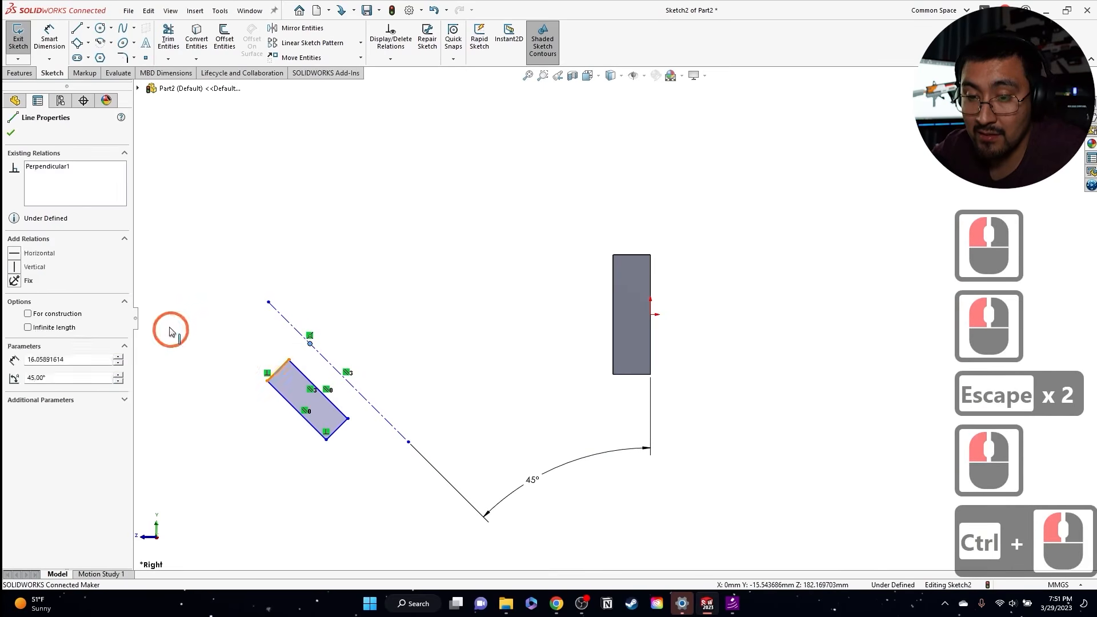
click(28, 331)
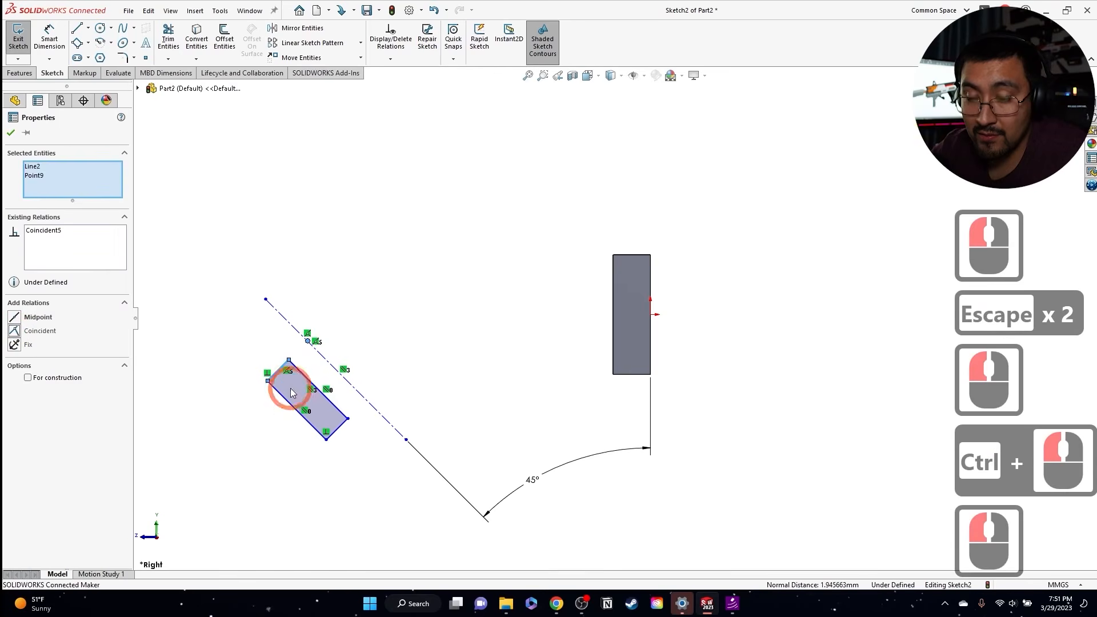
key(Escape)
key(Escape)
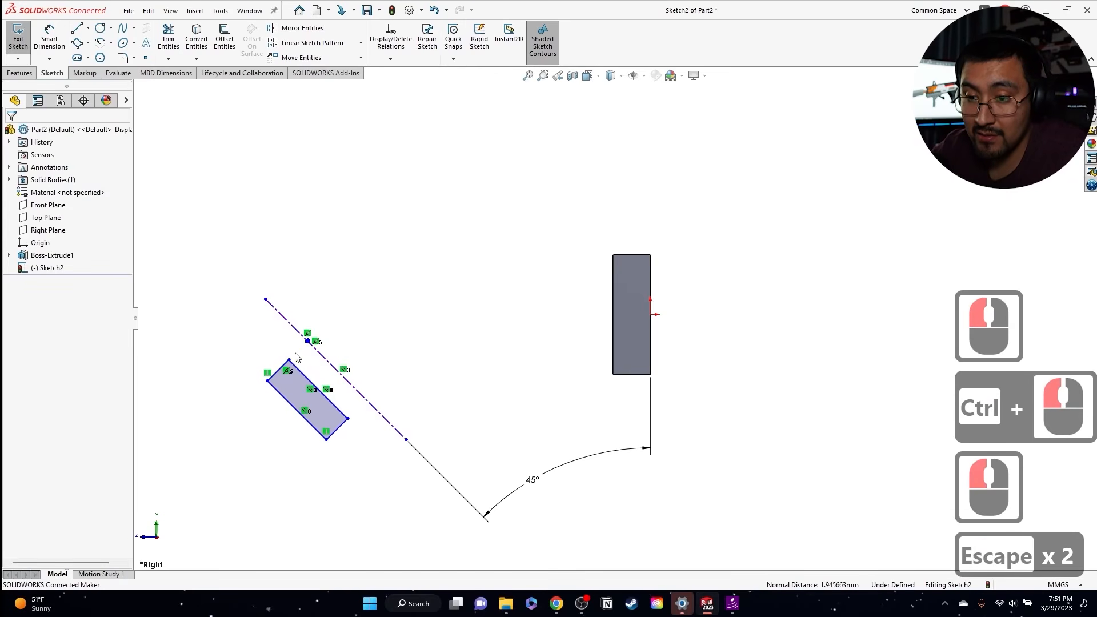
Step: Add a 32 mm doubled-distance dimension across the centerline from the tilted rectangle's inner long side
scroll(317, 375, down, 3)
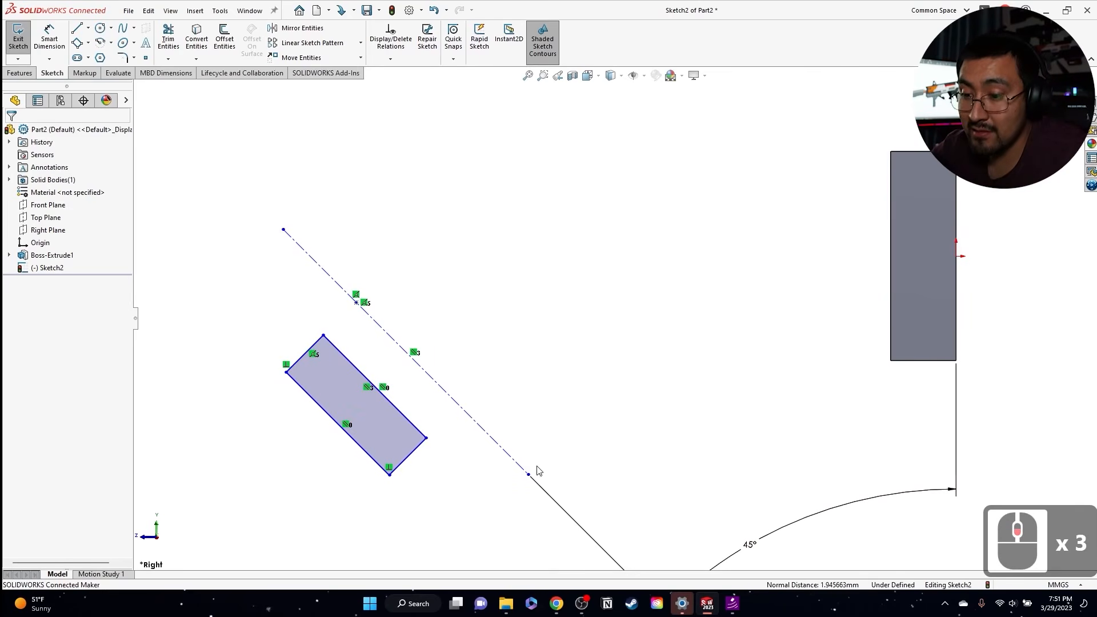
click(363, 361)
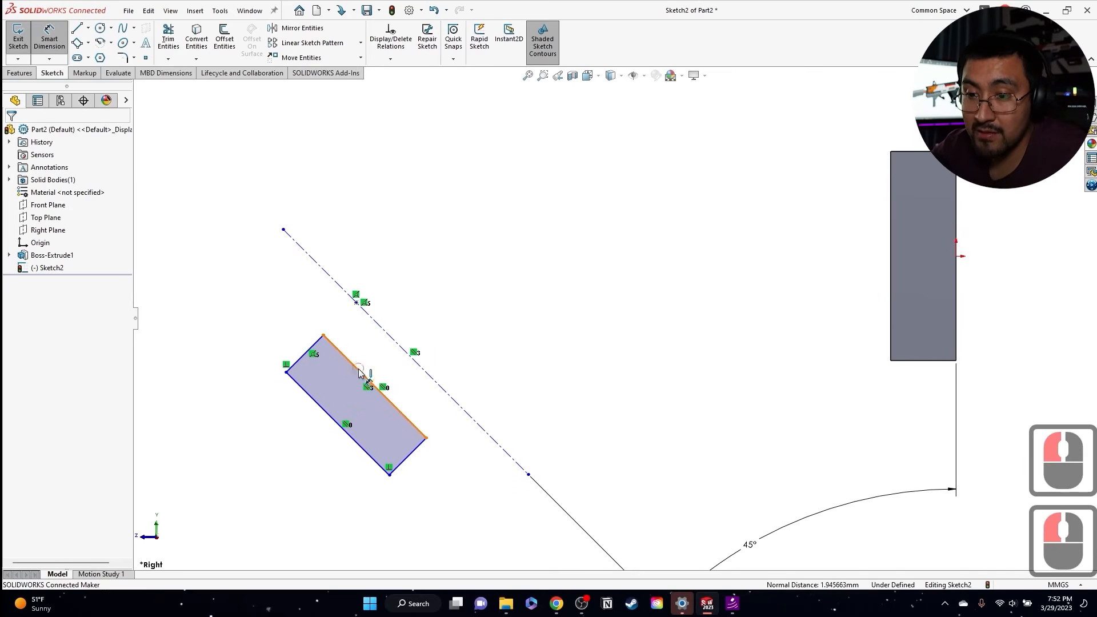
click(360, 372)
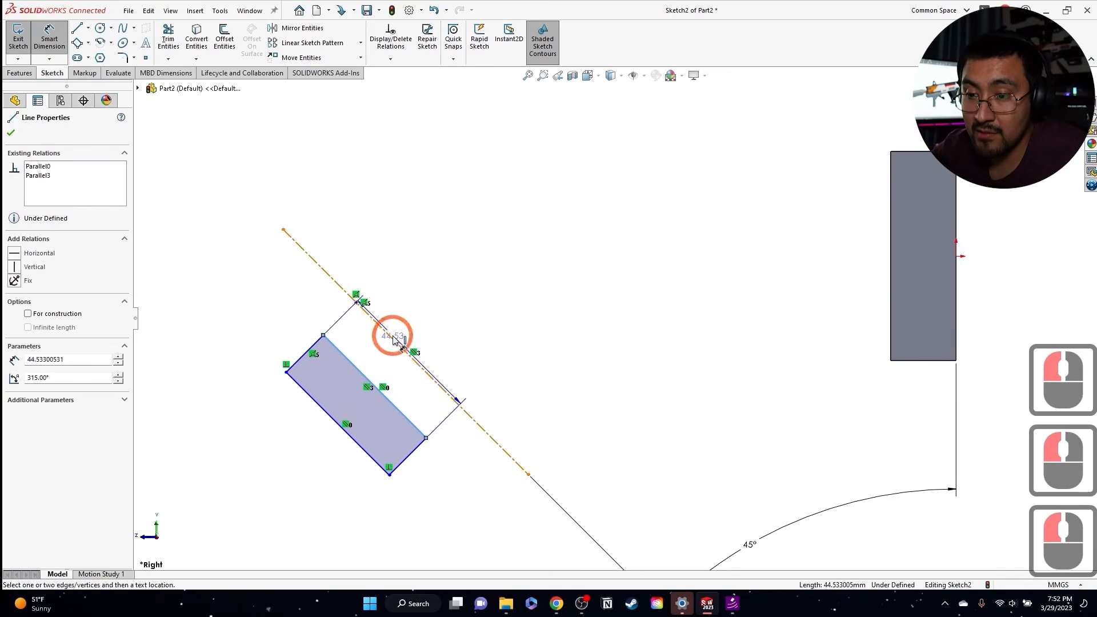
click(358, 264)
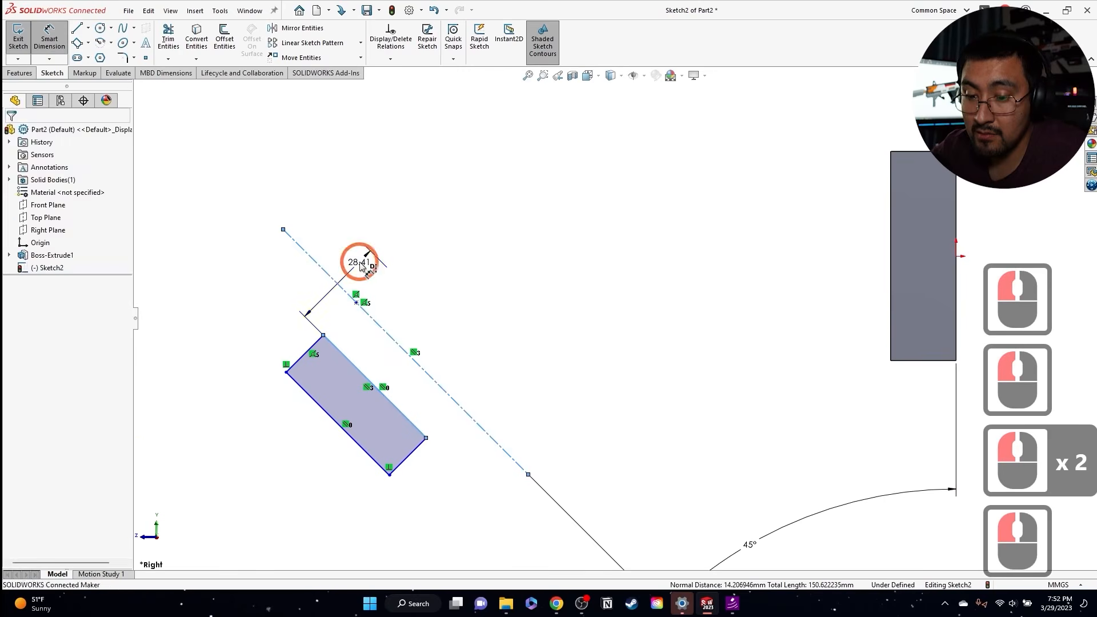
text(32)
key(Return)
click(237, 279)
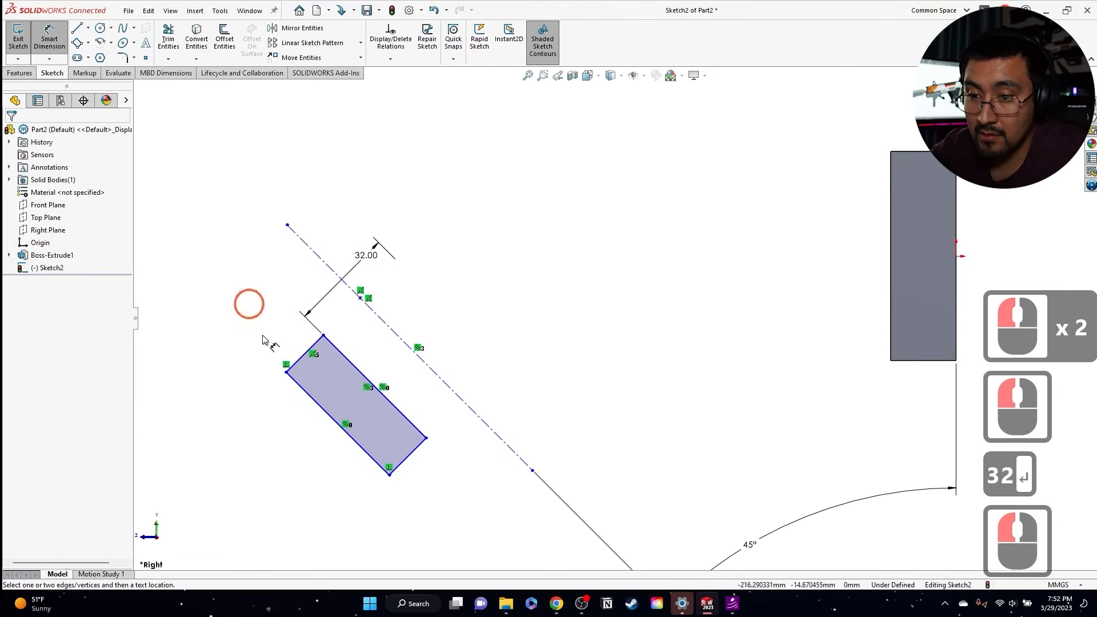
Step: Add a 52 mm doubled-distance dimension across the centerline from the tilted rectangle's outer long side
click(296, 388)
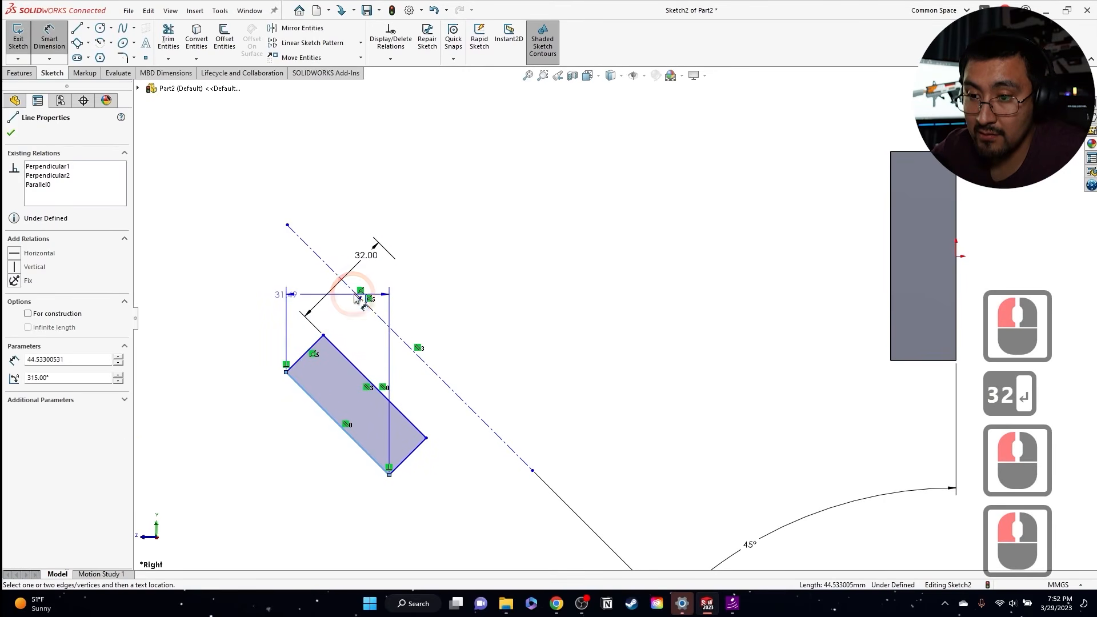
double_click(347, 228)
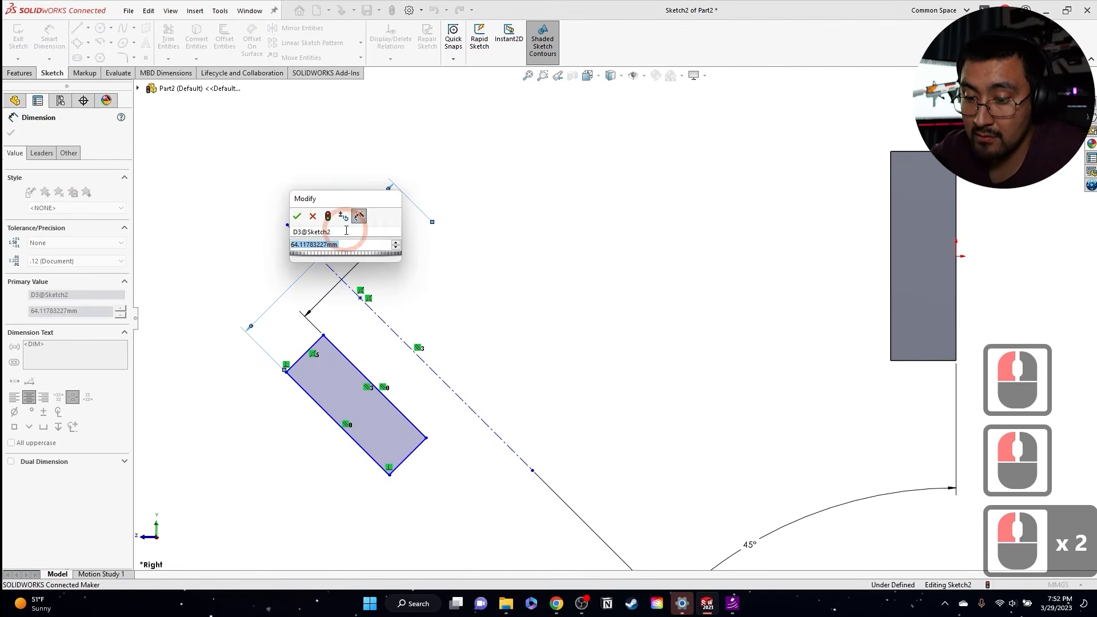
text(52)
key(Return)
key(Escape)
key(Escape)
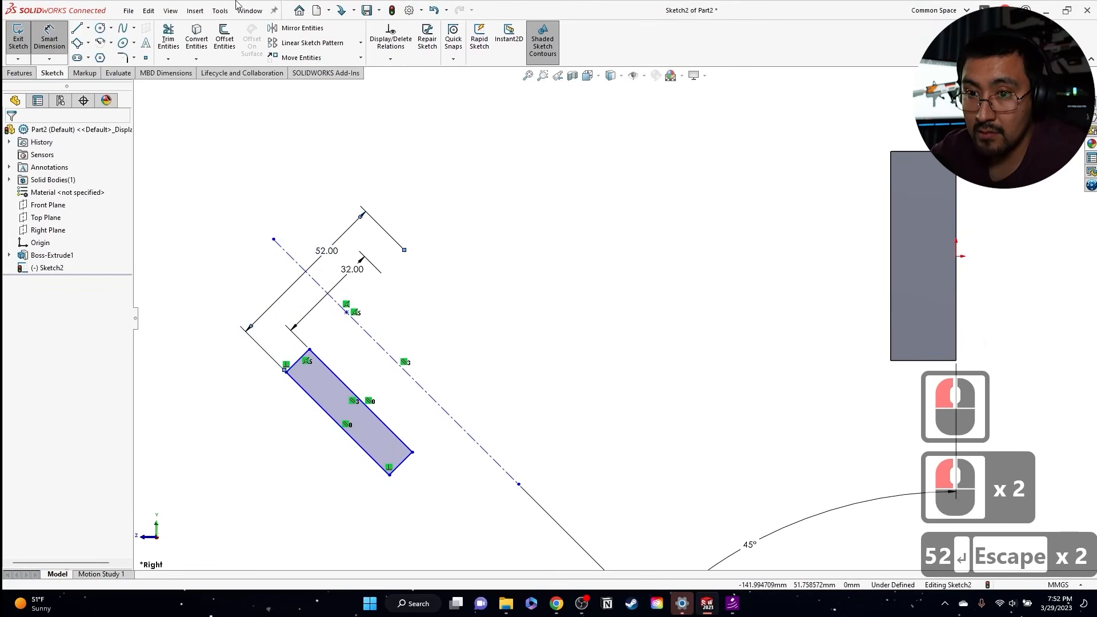
Step: Sketch a small 3-point corner rectangle on the outer side of the tilted rectangle, at its lower end
click(80, 48)
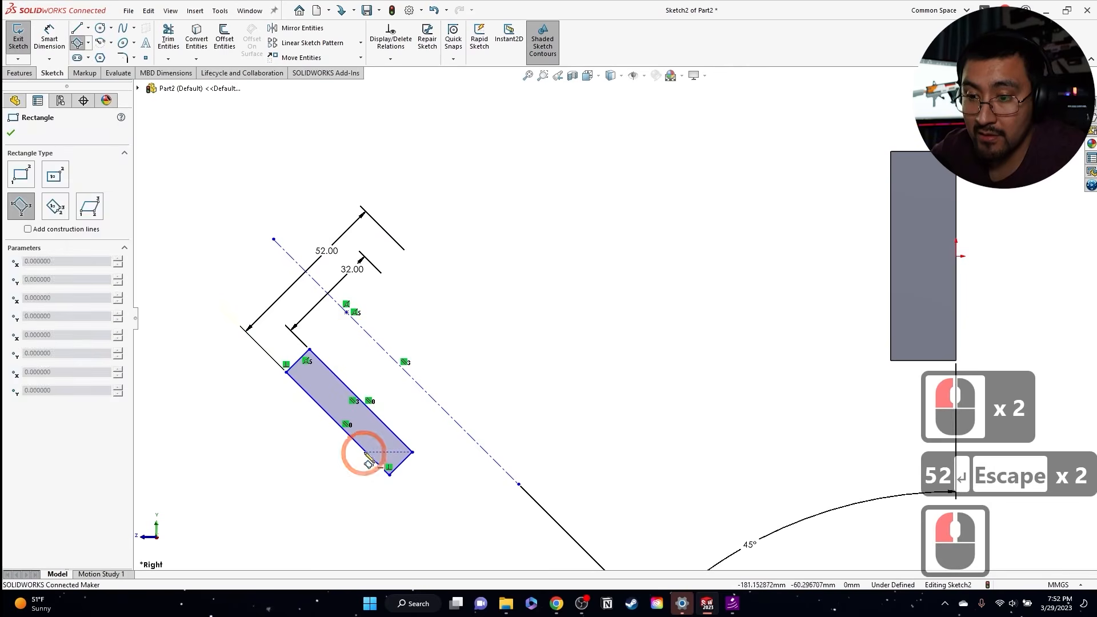
click(368, 460)
click(374, 486)
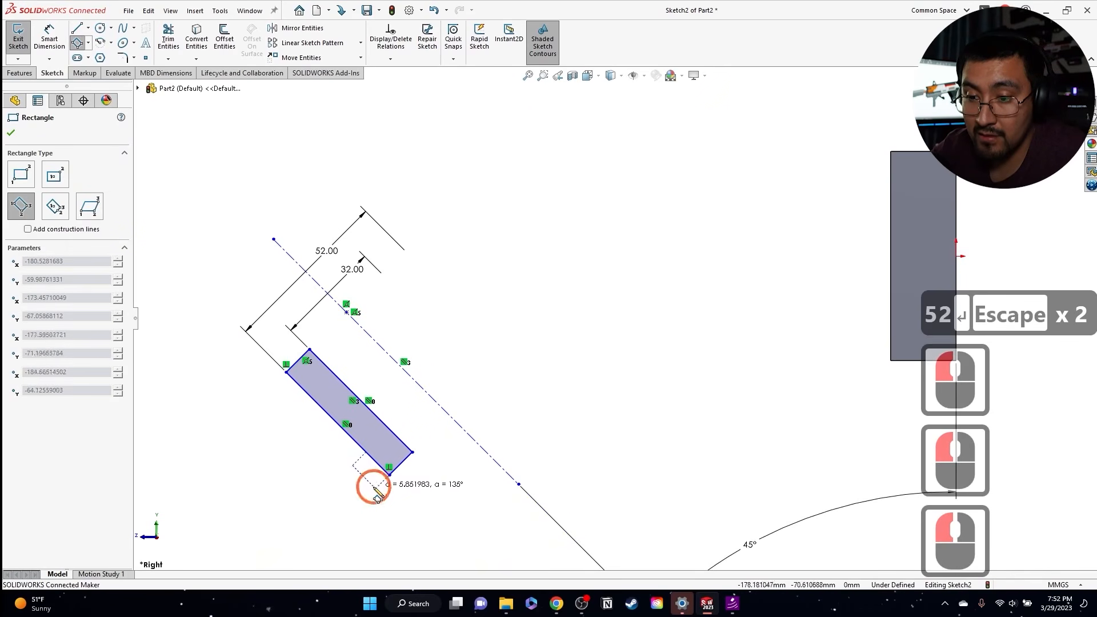
click(373, 494)
click(481, 416)
key(Escape)
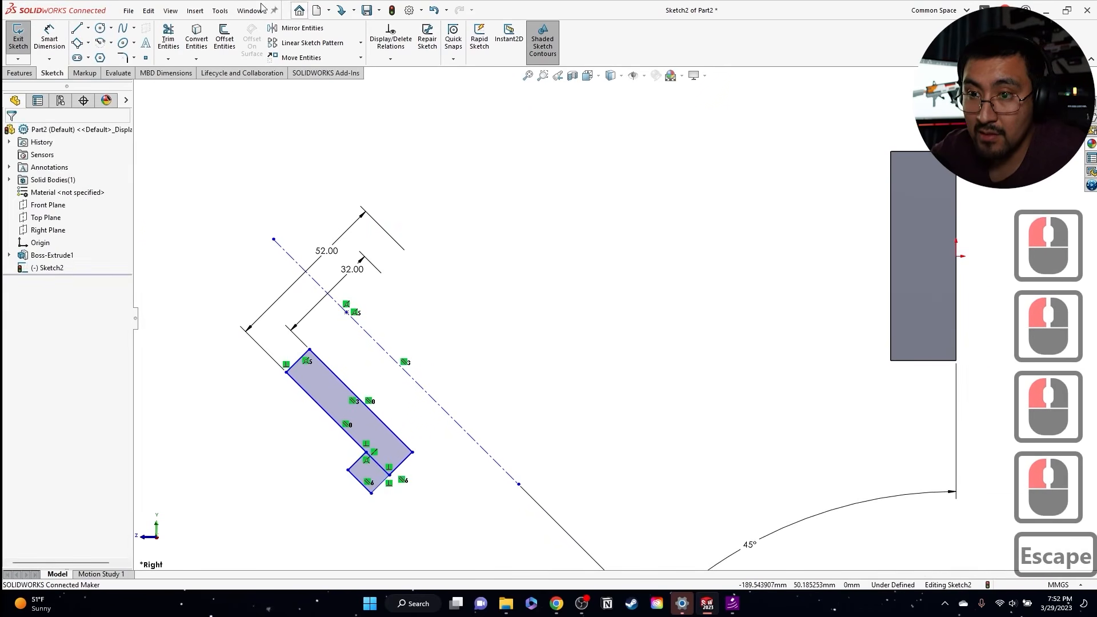
Step: Trim away the line segments shared by the small rectangle and the tilted rectangle so they form one L-shaped profile
click(170, 42)
drag(390, 451, 376, 471)
click(376, 476)
key(Escape)
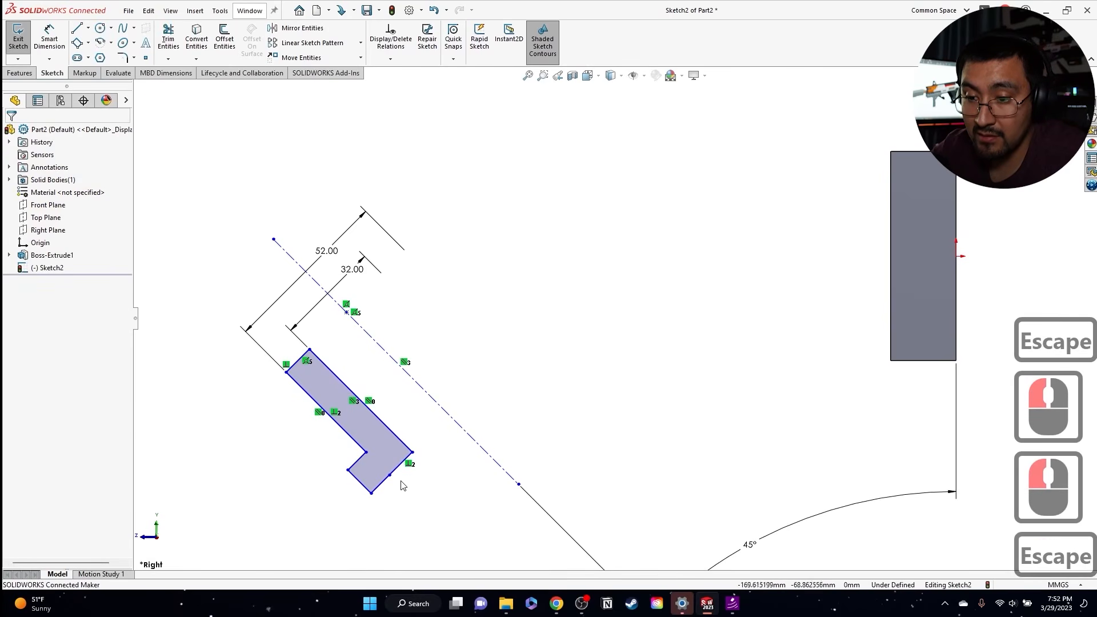
Step: Delete the small rectangle's lower end line and merge the two open endpoints to close the L-shaped profile
click(382, 489)
key(Delete)
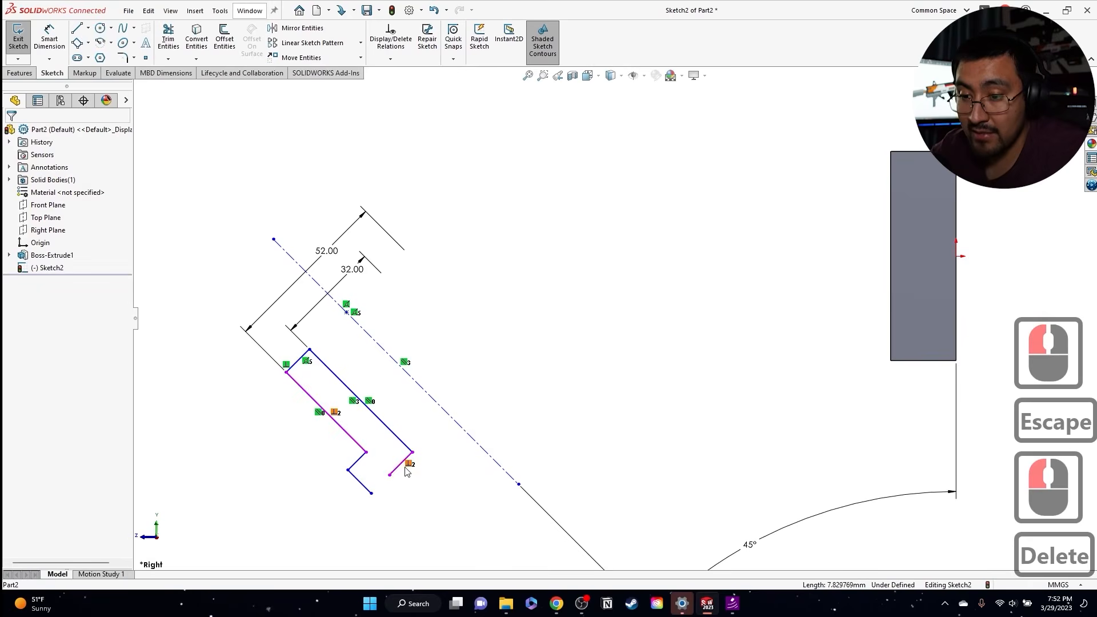
click(389, 475)
ctrl+click(372, 493)
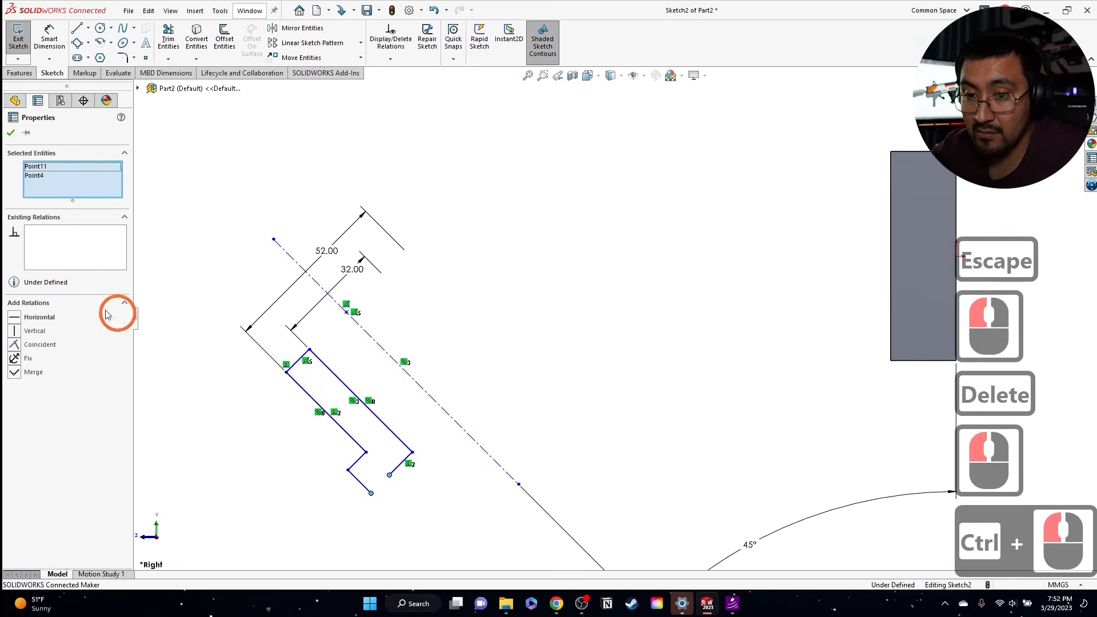
click(15, 374)
key(Escape)
key(Escape)
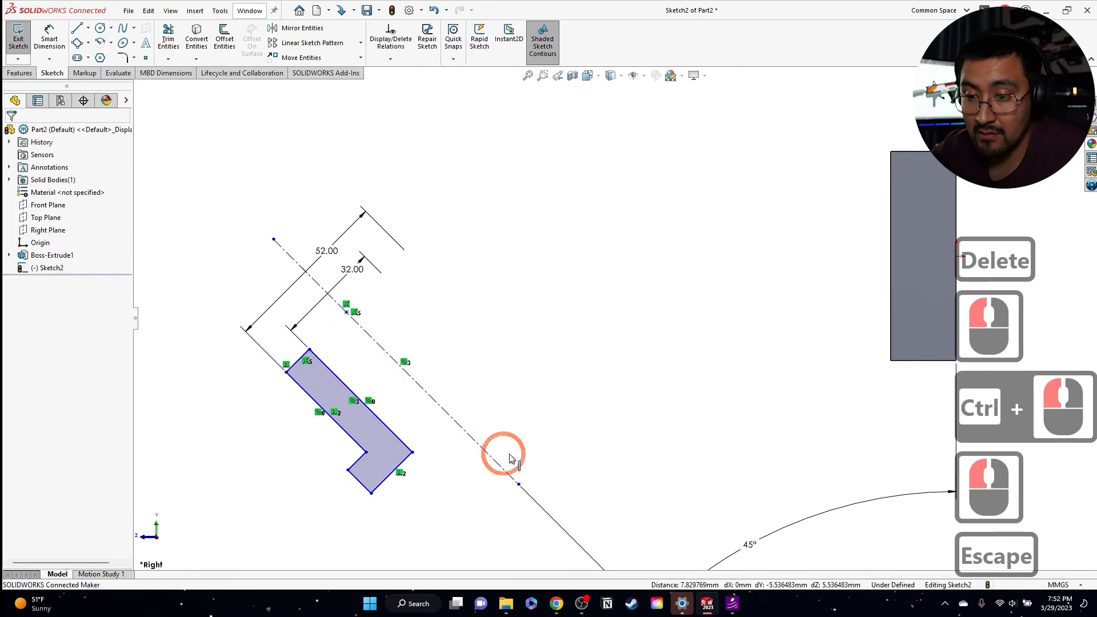
Step: Add a 64 mm doubled-distance dimension across the centerline from the outer edge of the profile's flange
click(49, 34)
click(369, 474)
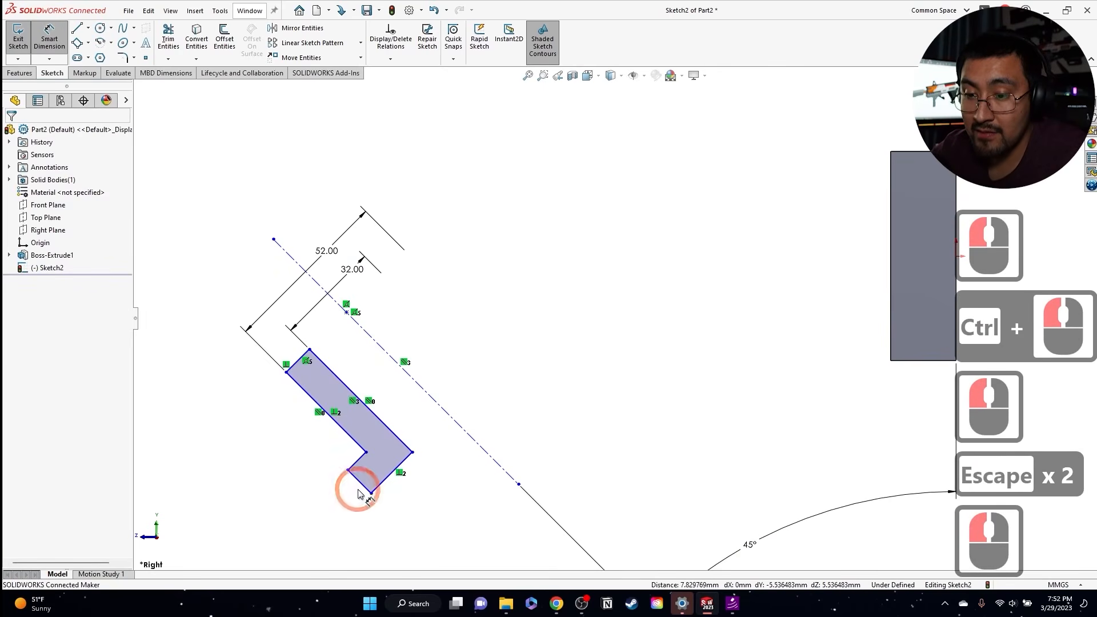
click(358, 486)
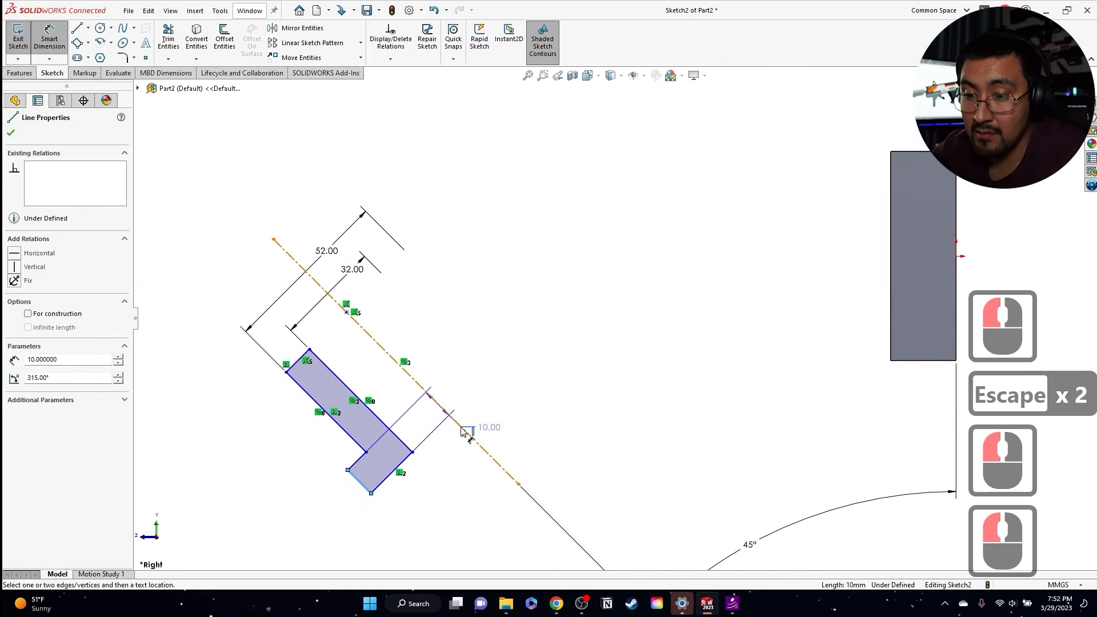
click(471, 437)
click(483, 429)
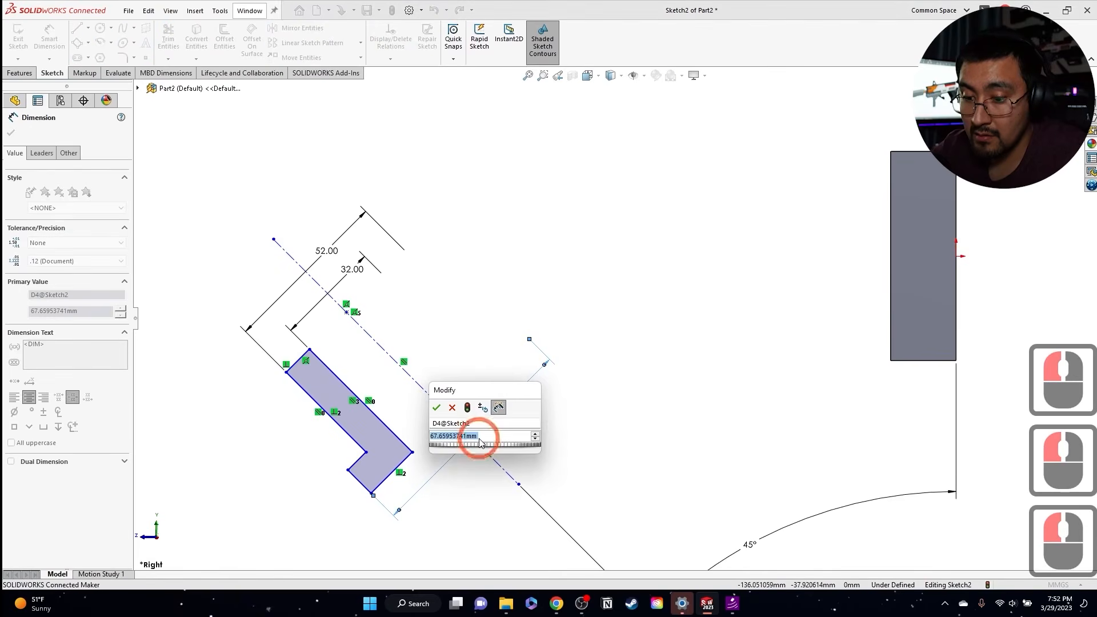
text(64)
key(Return)
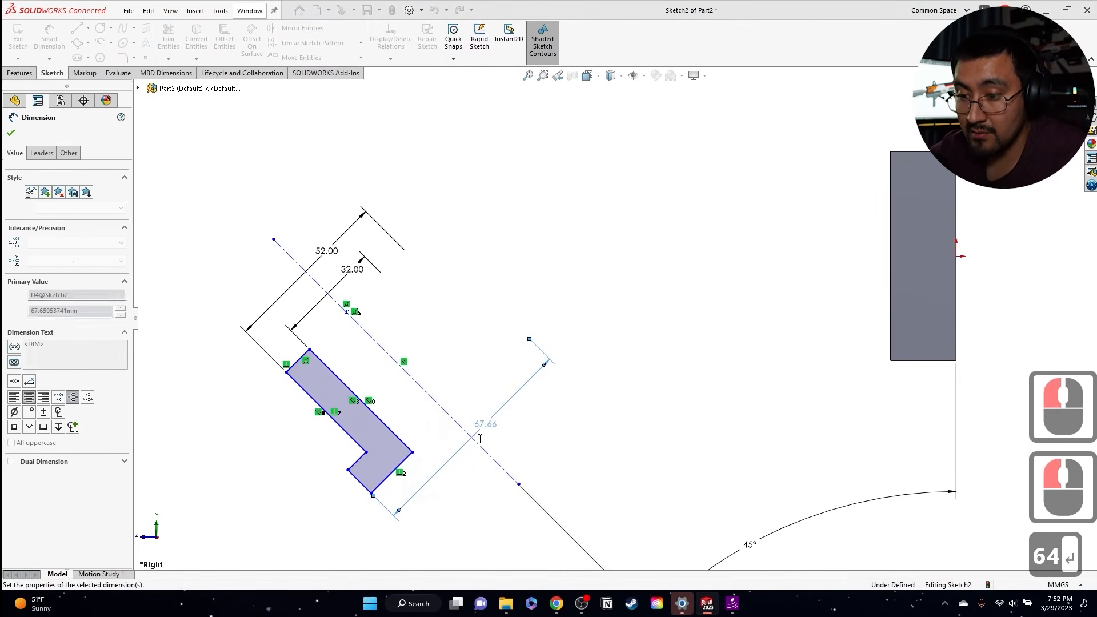
key(Escape)
key(Escape)
mouse_move(376, 486)
mouse_down()
mouse_move(399, 478)
mouse_move(377, 491)
mouse_up()
key(Escape)
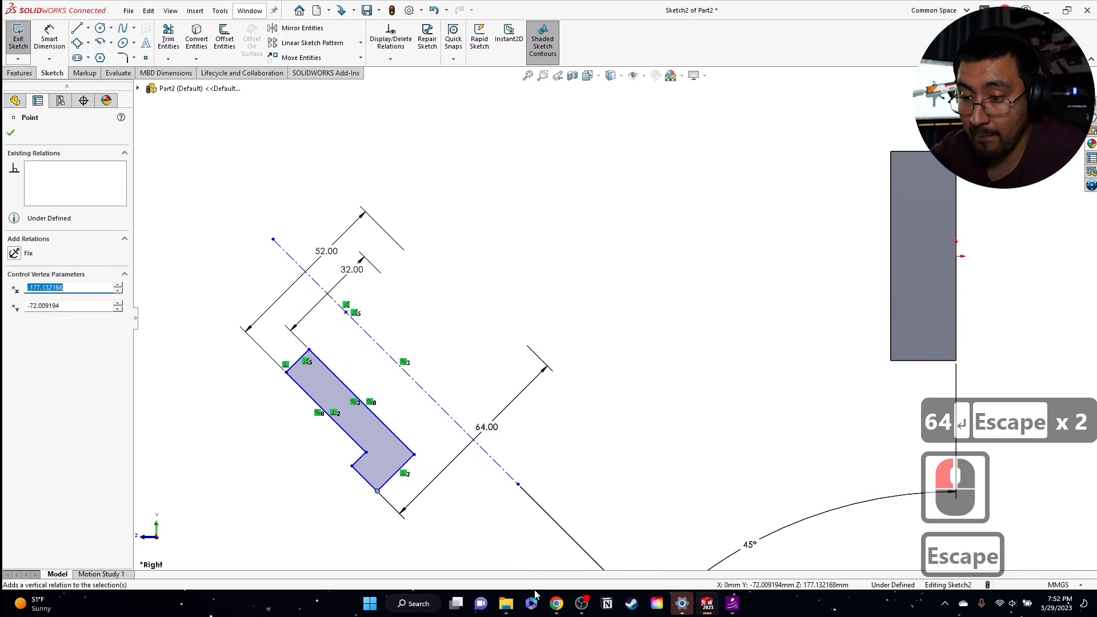
Step: Consult the Phase 1 drawing in the browser and dimension the flange thickness of the profile as 12 mm
click(556, 603)
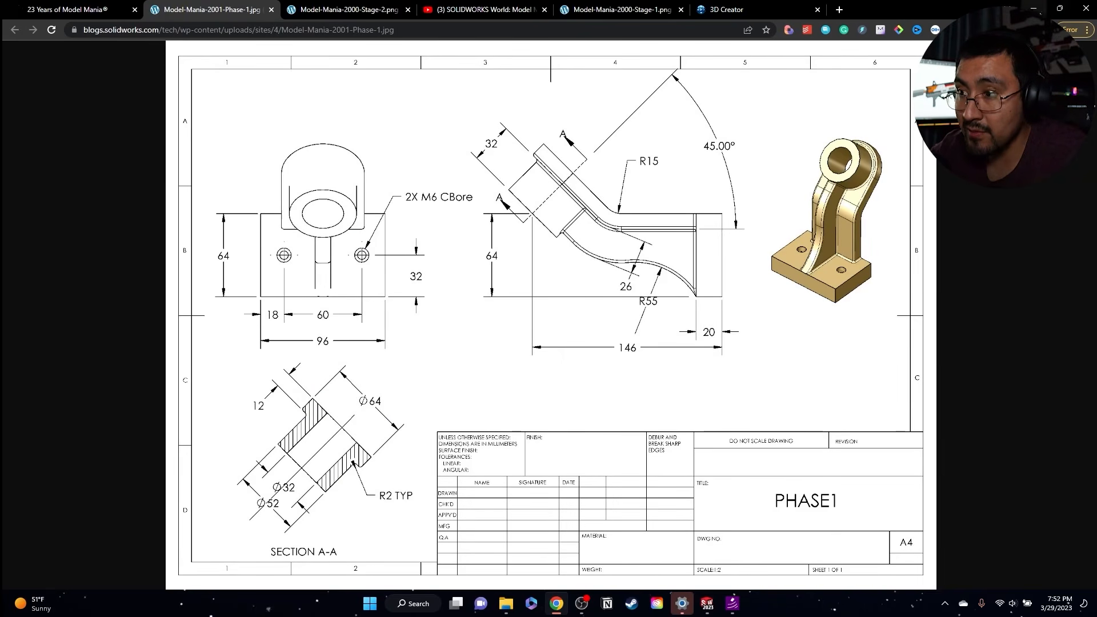
click(1034, 9)
click(48, 41)
click(394, 472)
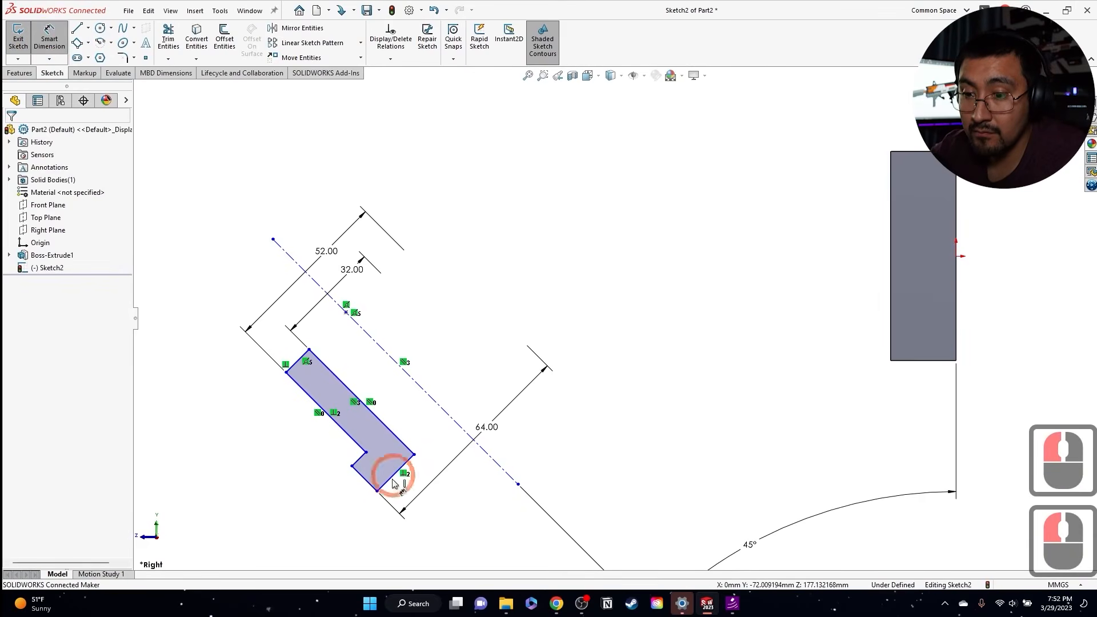
click(374, 480)
click(336, 492)
click(336, 502)
text(12)
key(Return)
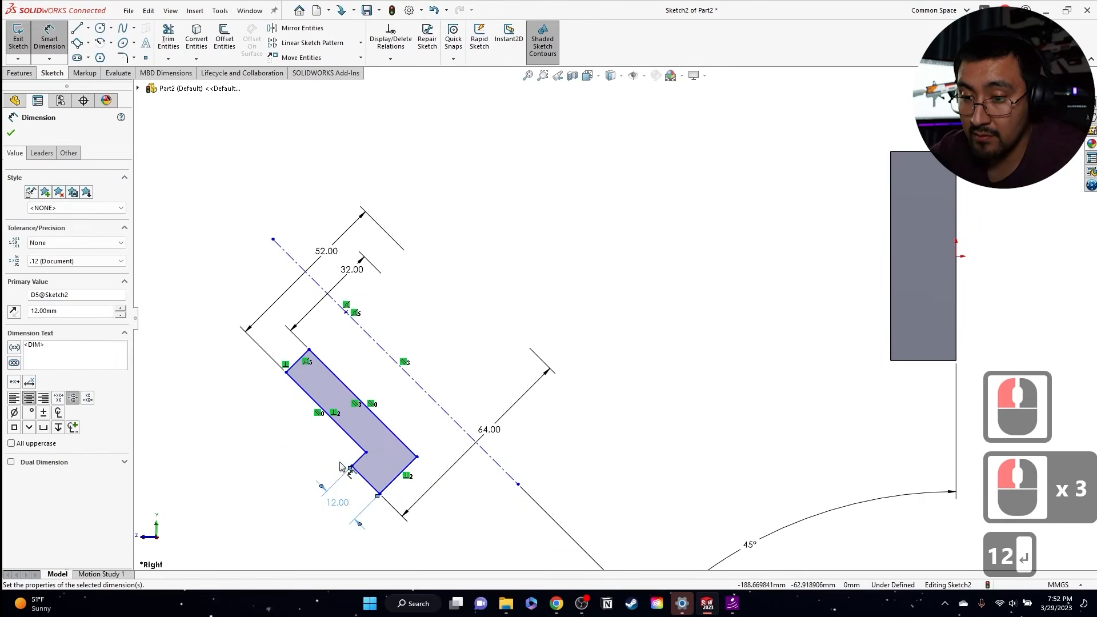
Step: Dimension the distance from the profile's upper short side to the flange step as 32 mm
click(300, 457)
click(310, 360)
click(295, 360)
click(274, 435)
click(272, 437)
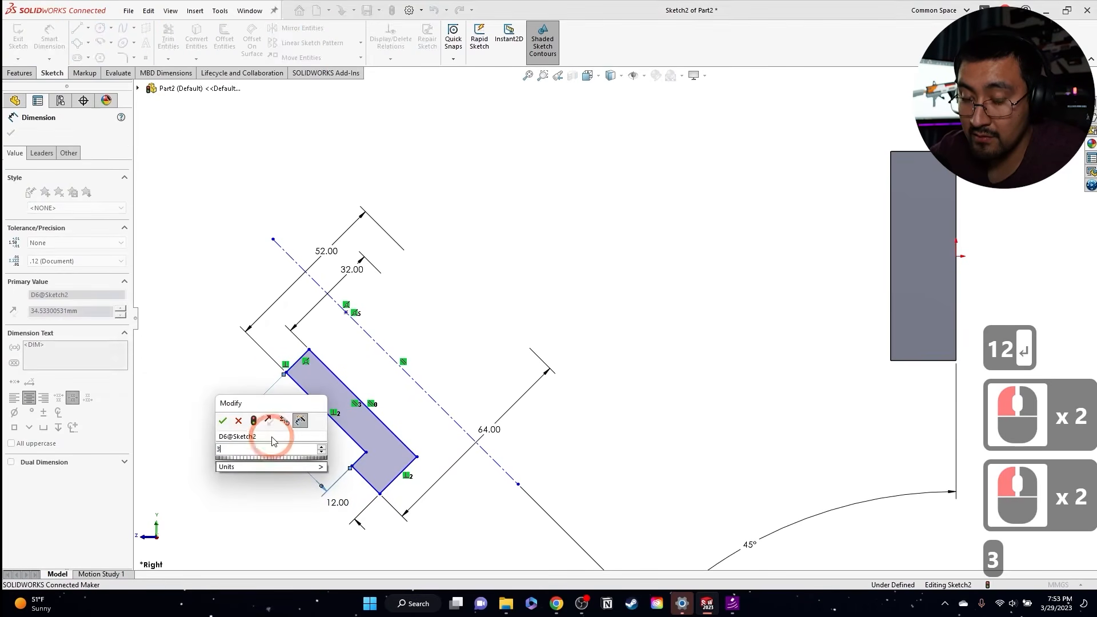
text(32)
key(Return)
click(363, 330)
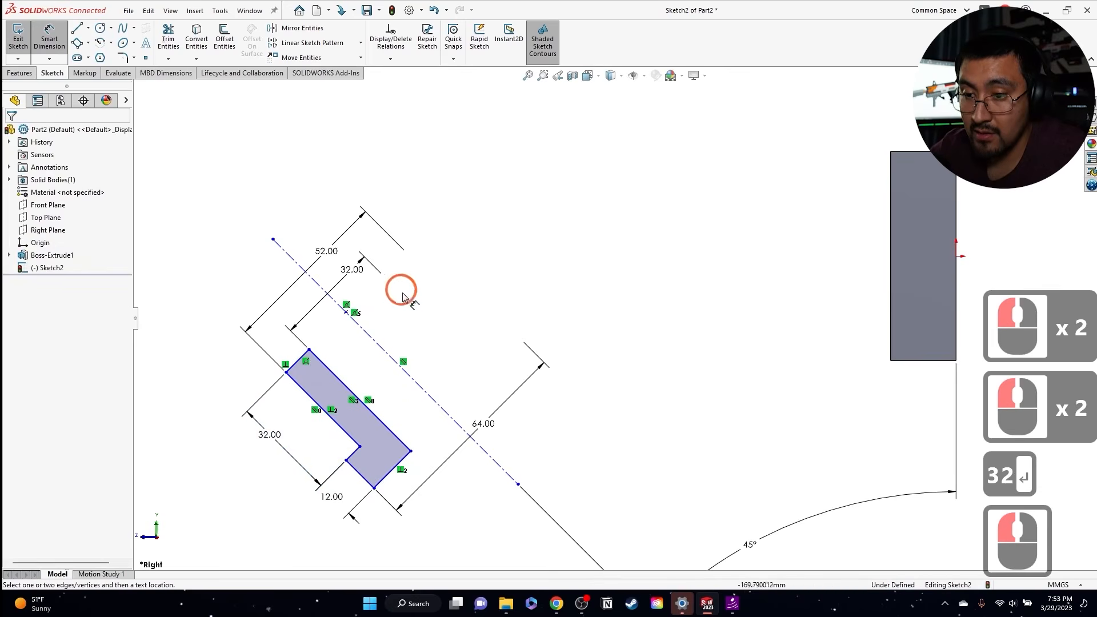
Step: Set the horizontal distance between the centerline's sketch point and the far vertical edge of the base block to 146 mm
click(346, 313)
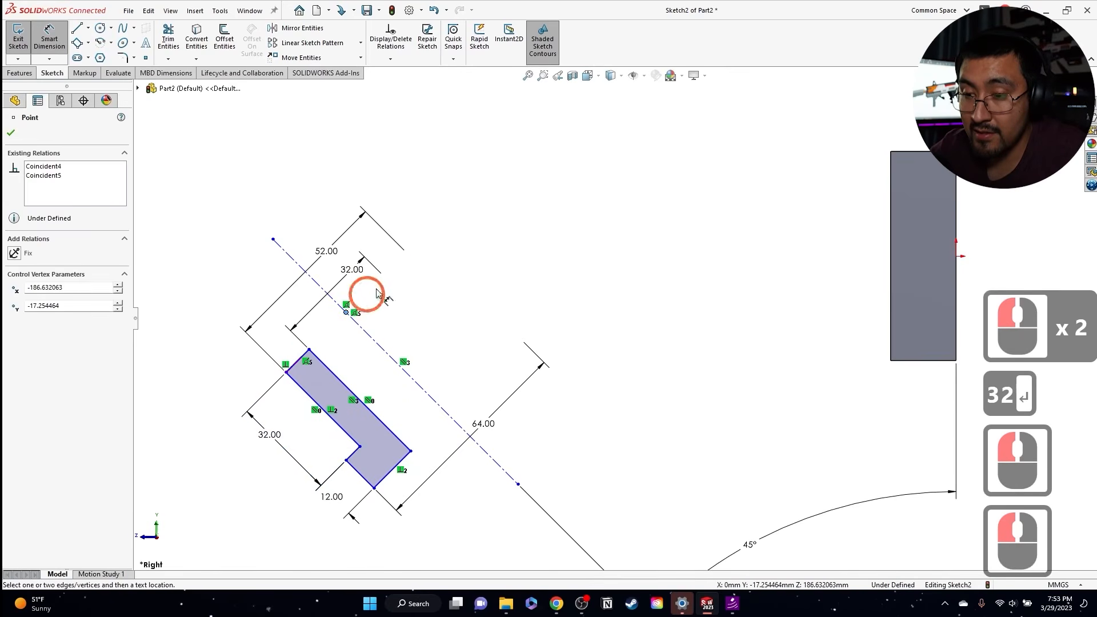
click(959, 220)
scroll(653, 318, up, 4)
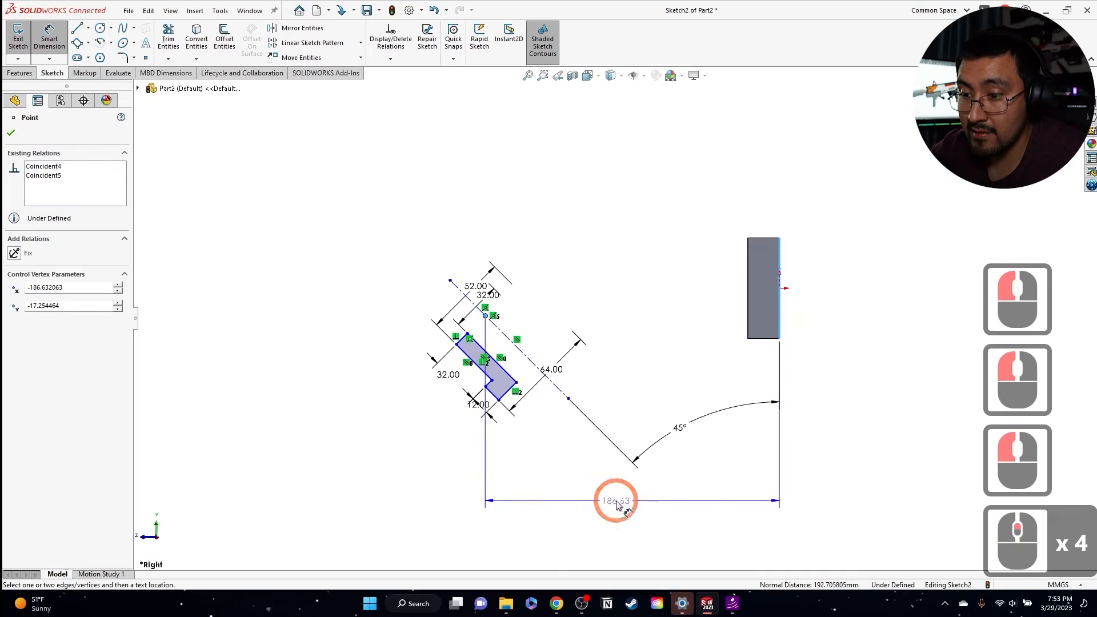
click(693, 522)
text(14)
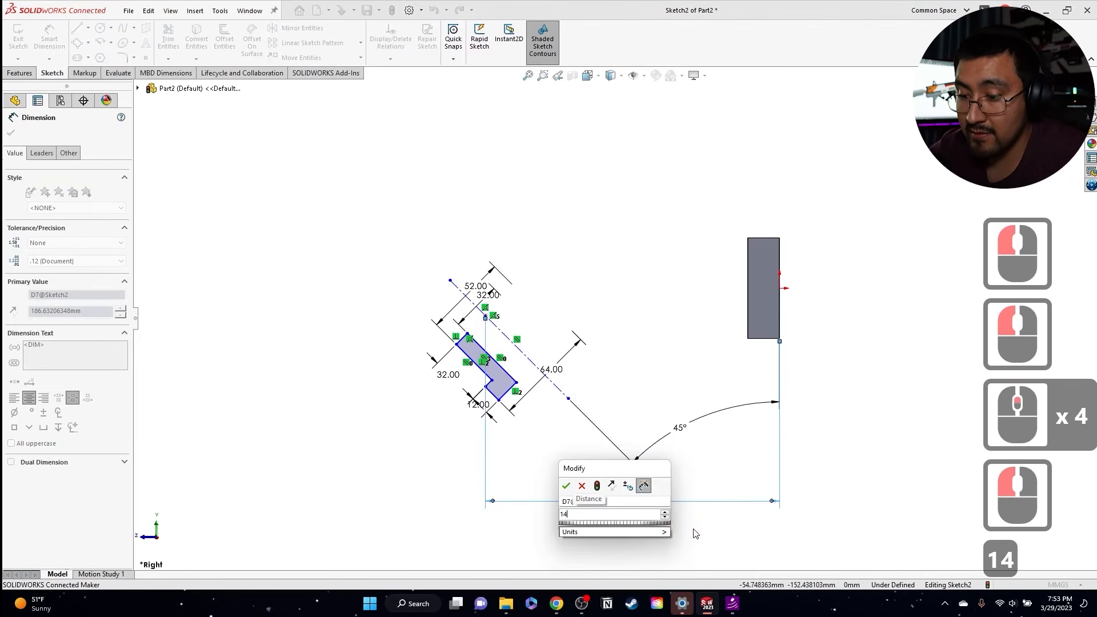
text(6)
key(Return)
key(Escape)
key(Escape)
Step: Set the vertical distance between the base block's top edge and the centerline's sketch point to 64 mm
scroll(568, 374, down, 4)
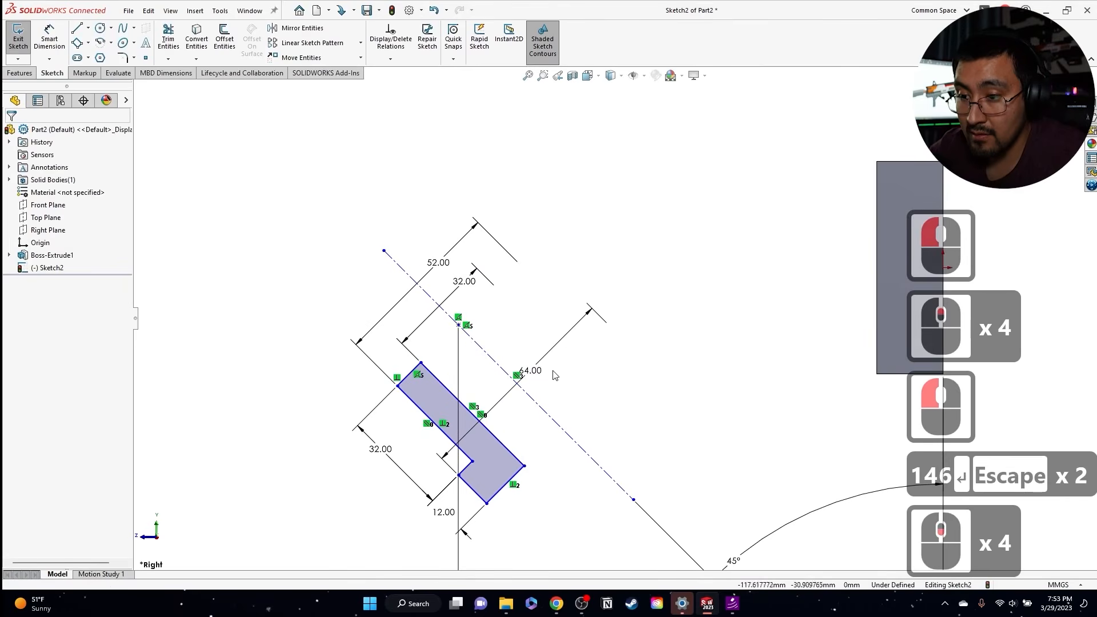
mouse_move(459, 325)
mouse_down()
mouse_move(474, 240)
mouse_move(472, 356)
mouse_move(459, 324)
mouse_up()
key(Escape)
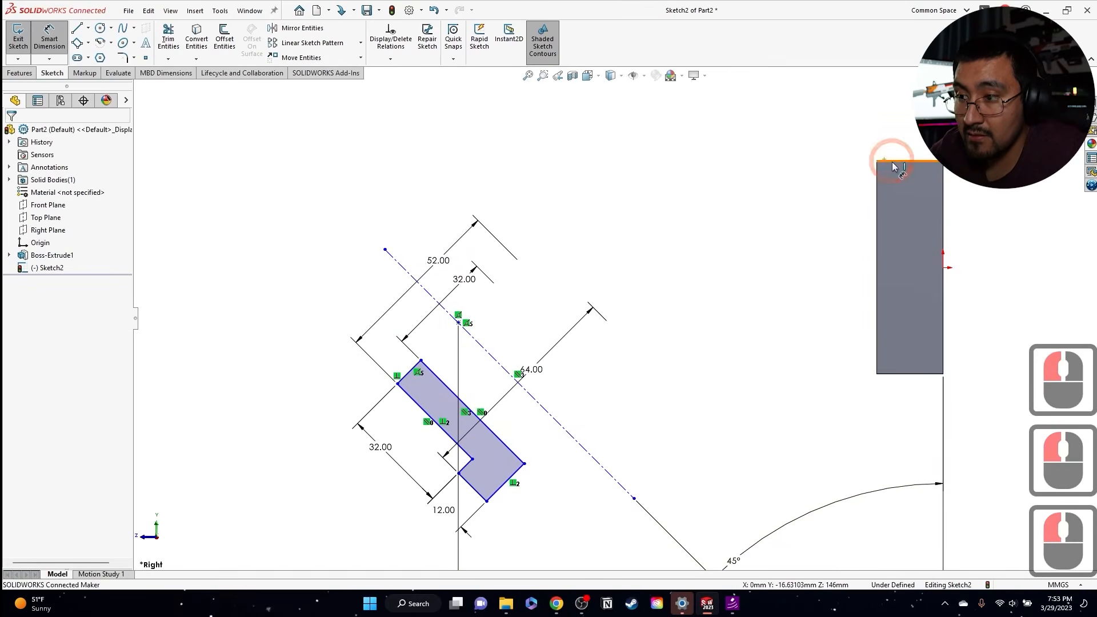
click(893, 163)
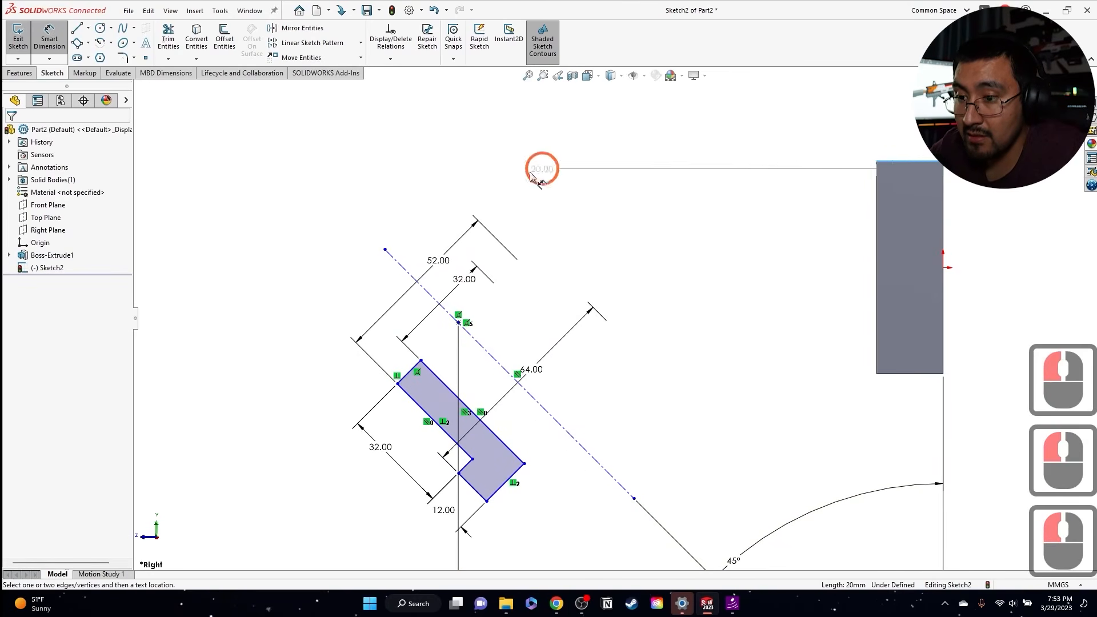
click(458, 324)
click(289, 275)
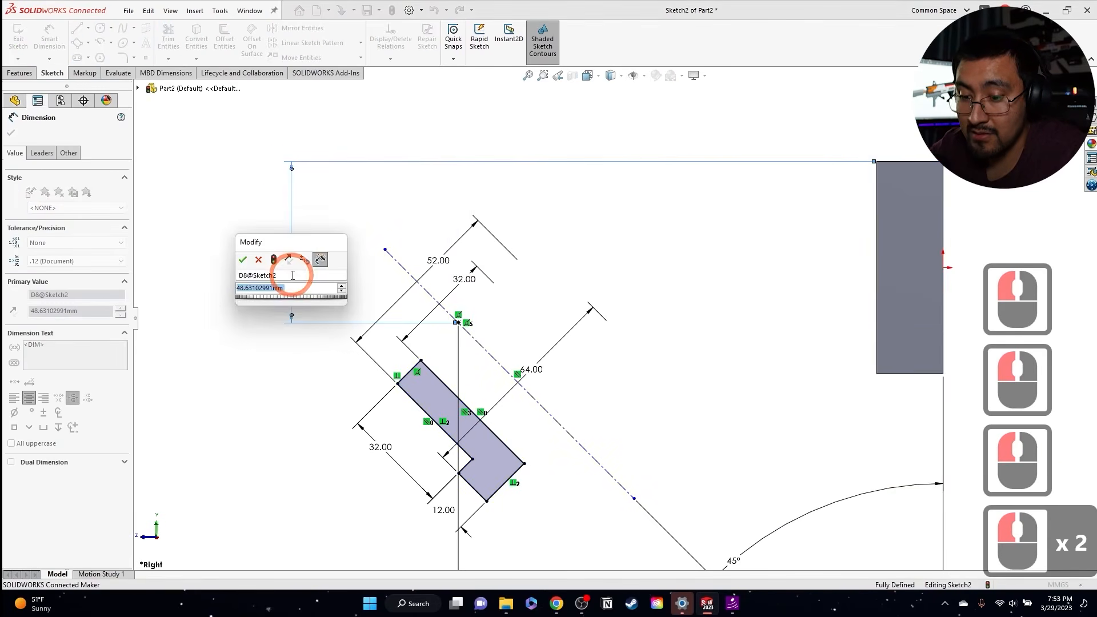
text(6)
key(Return)
key(Escape)
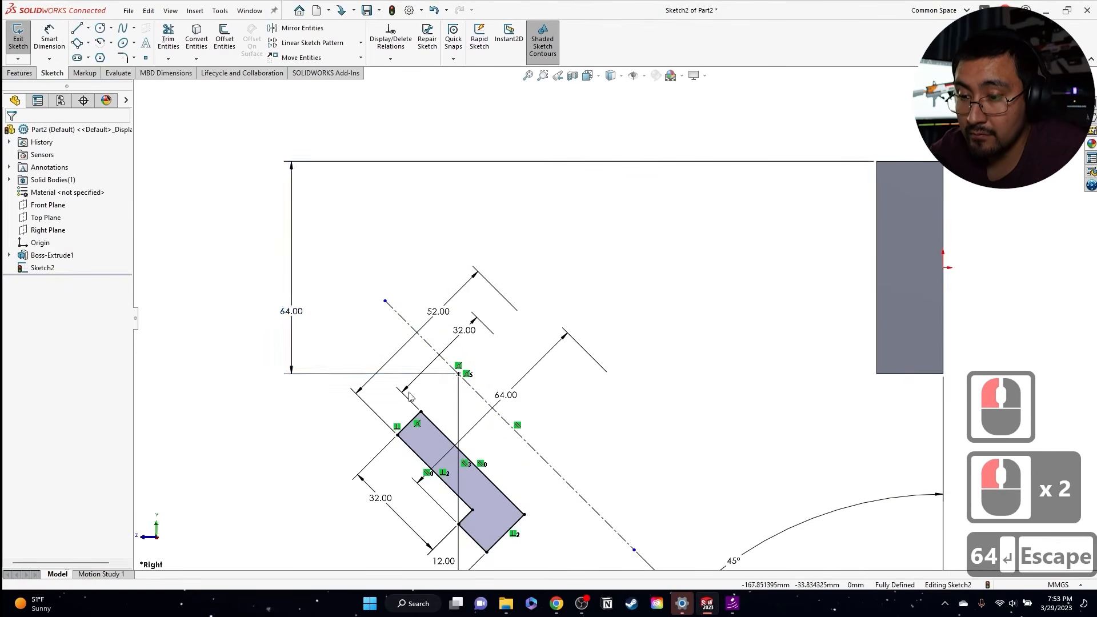
Step: Revolve the L-shaped profile 360 degrees about the centerline with Merge result enabled
scroll(580, 257, up, 3)
scroll(580, 257, down, 2)
click(20, 73)
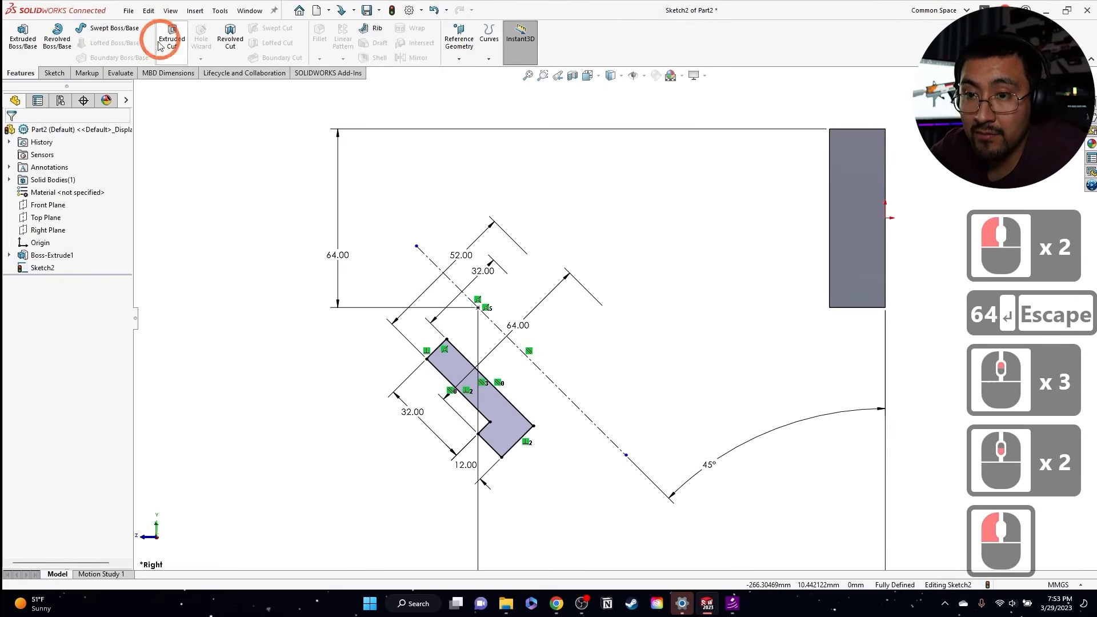
click(57, 41)
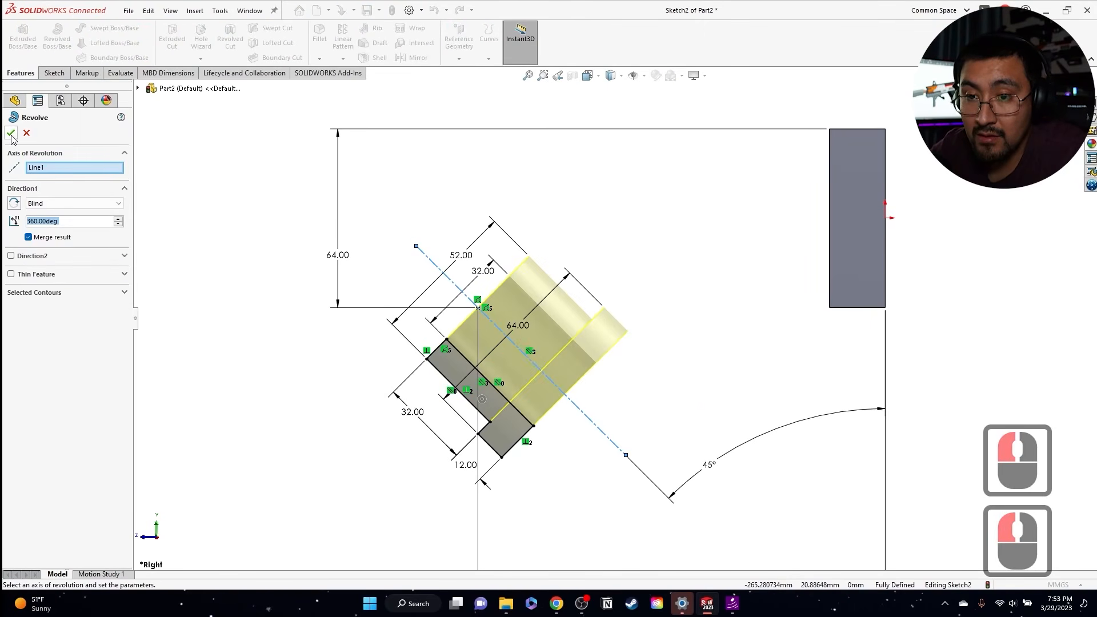
click(693, 390)
key(Escape)
key(Escape)
Step: Start a new sketch on the ring-shaped flange end face of the revolved cylinder, viewed straight on
mouse_move(605, 363)
middle_down()
mouse_move(568, 350)
mouse_move(561, 372)
mouse_move(616, 374)
middle_up()
click(615, 374)
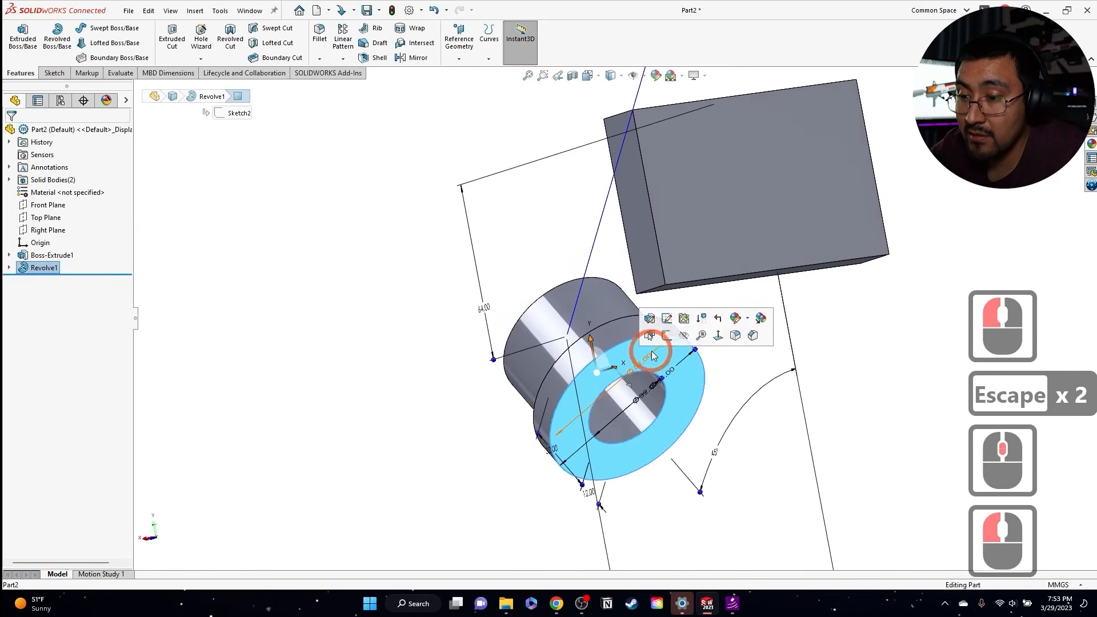
click(654, 350)
key(Escape)
scroll(737, 194, down, 3)
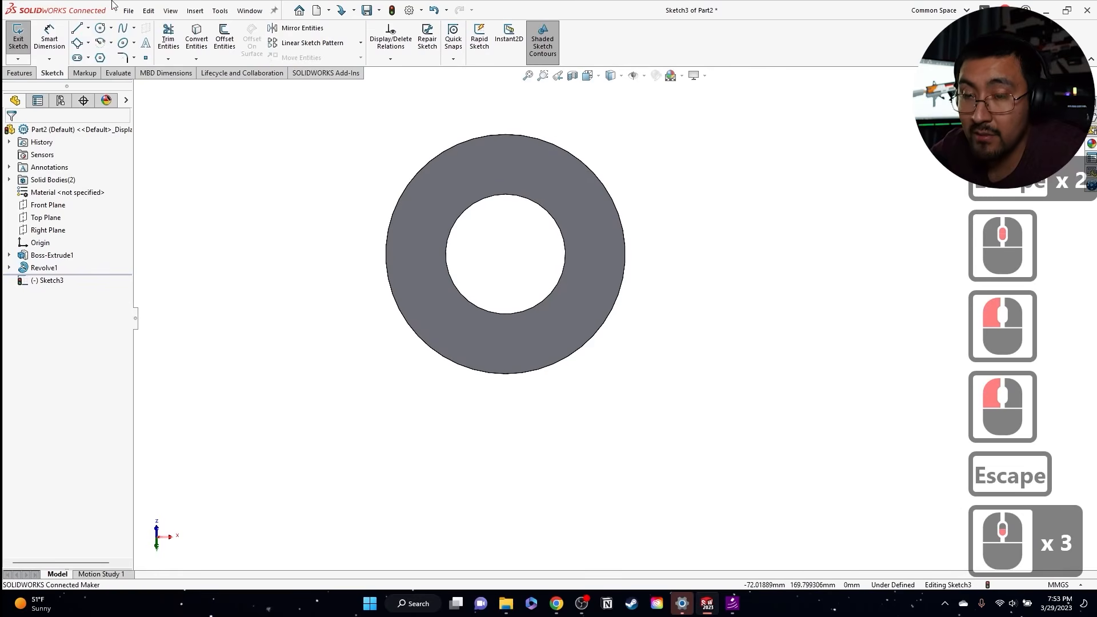
Step: Draw a horizontal line through the center of the ring face, spanning the full diameter of its outer circle
click(77, 27)
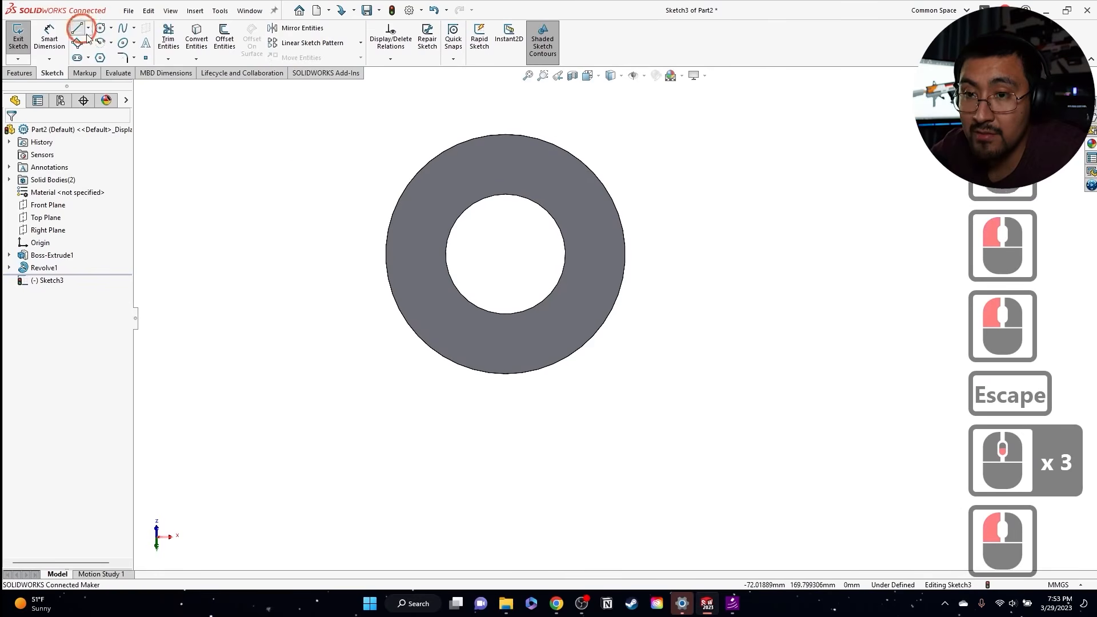
click(387, 253)
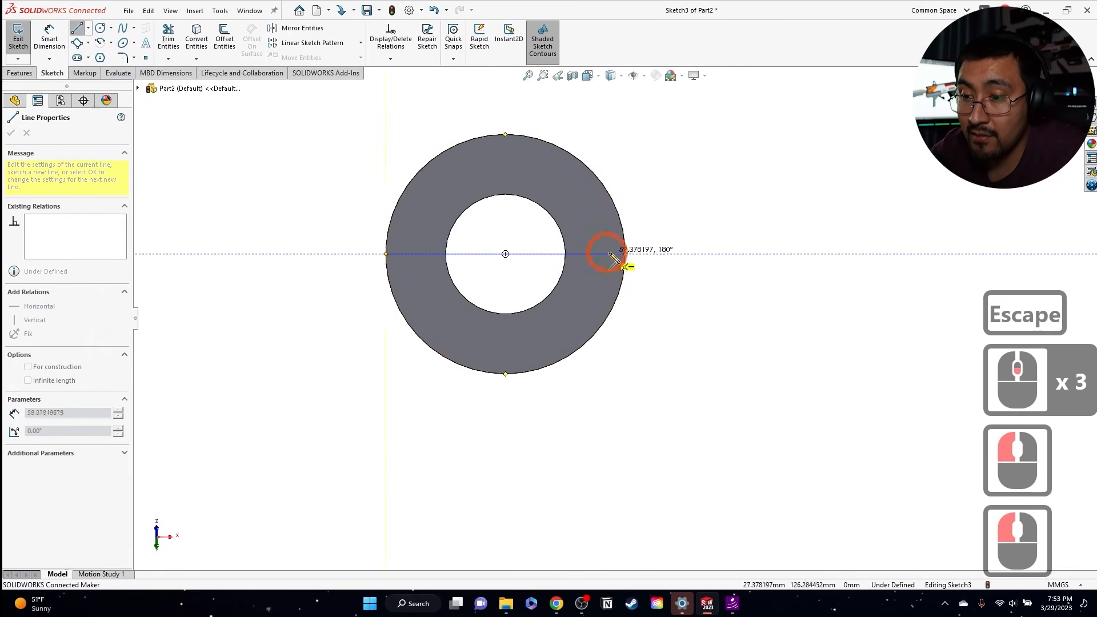
click(626, 254)
key(Escape)
key(Escape)
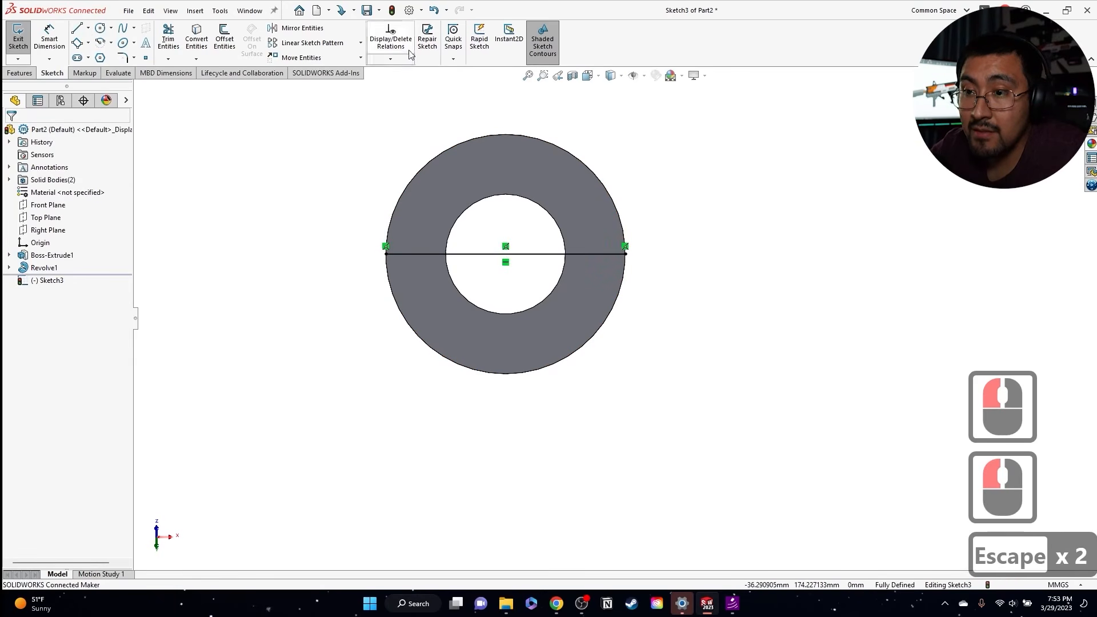
Step: Add the Surfaces tool set to the CommandManager and open it
right_click(80, 71)
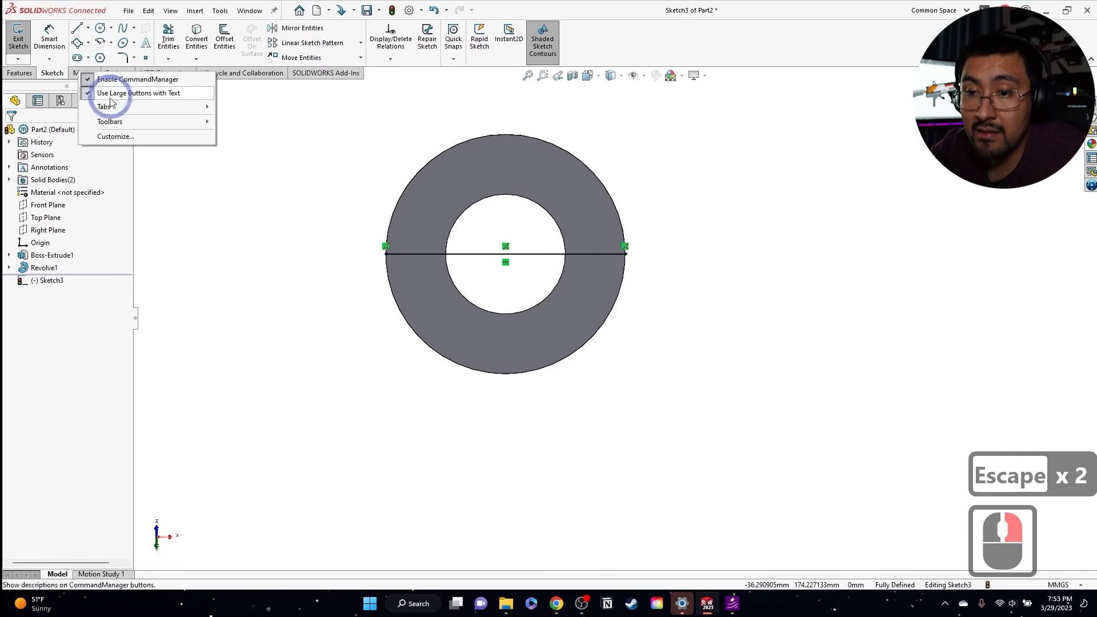
mouse_move(140, 122)
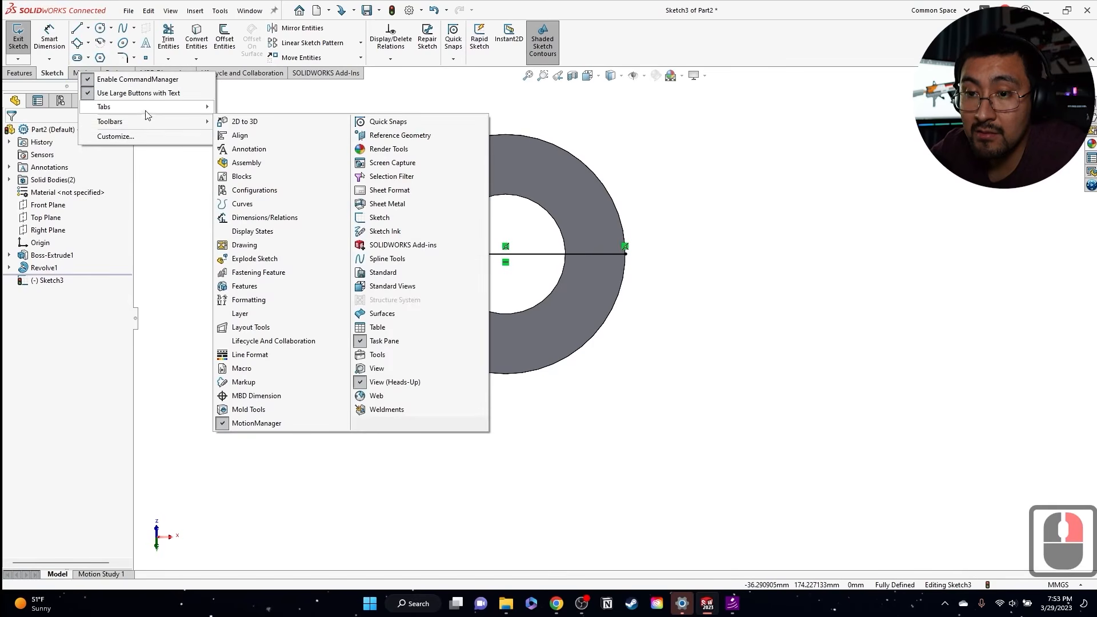
click(244, 148)
click(87, 73)
Step: Split the flange's ring face with a projection Split Line using the current sketch's horizontal line
click(607, 39)
click(621, 71)
click(464, 165)
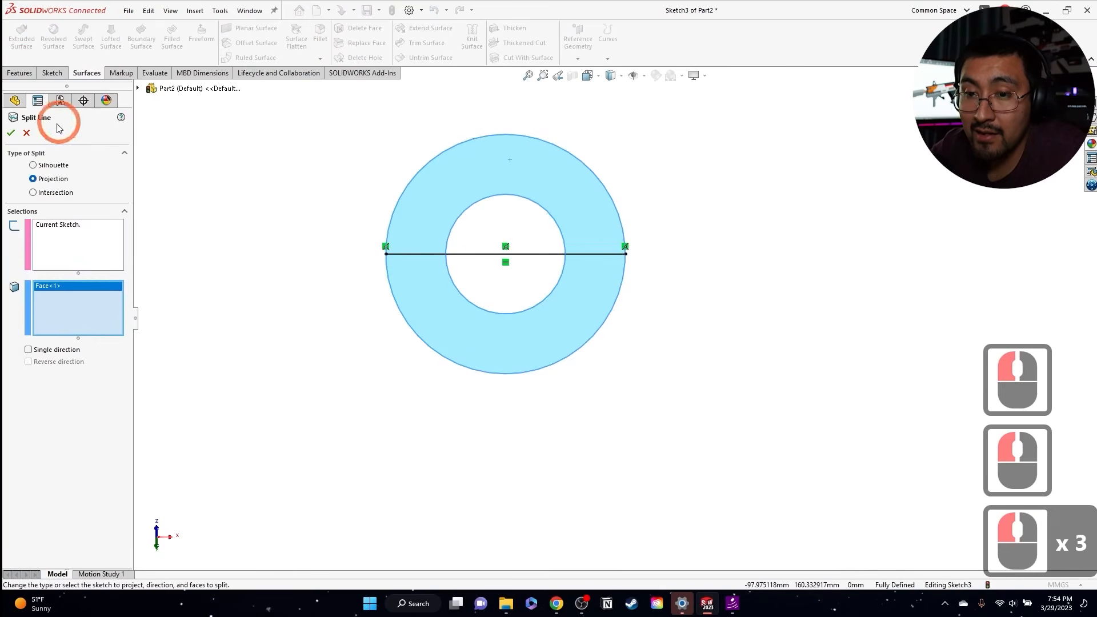
click(16, 133)
key(Escape)
Step: Start a new sketch on the Right Plane, viewed straight on
middle_click(529, 216)
middle_click(529, 216)
middle_drag(529, 215, 491, 263)
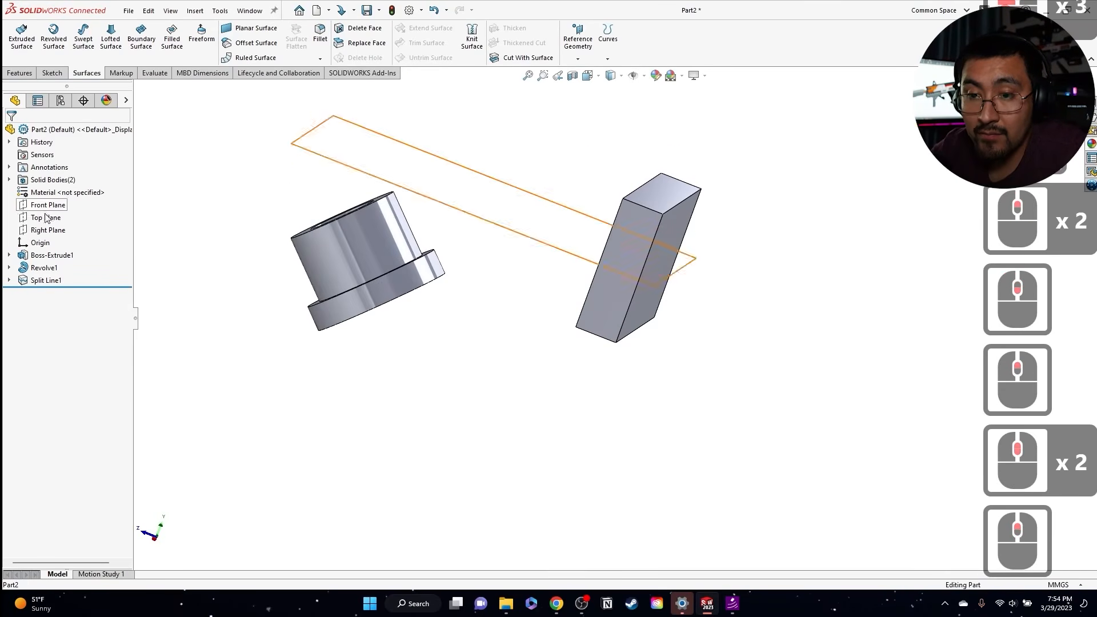
click(45, 231)
click(53, 213)
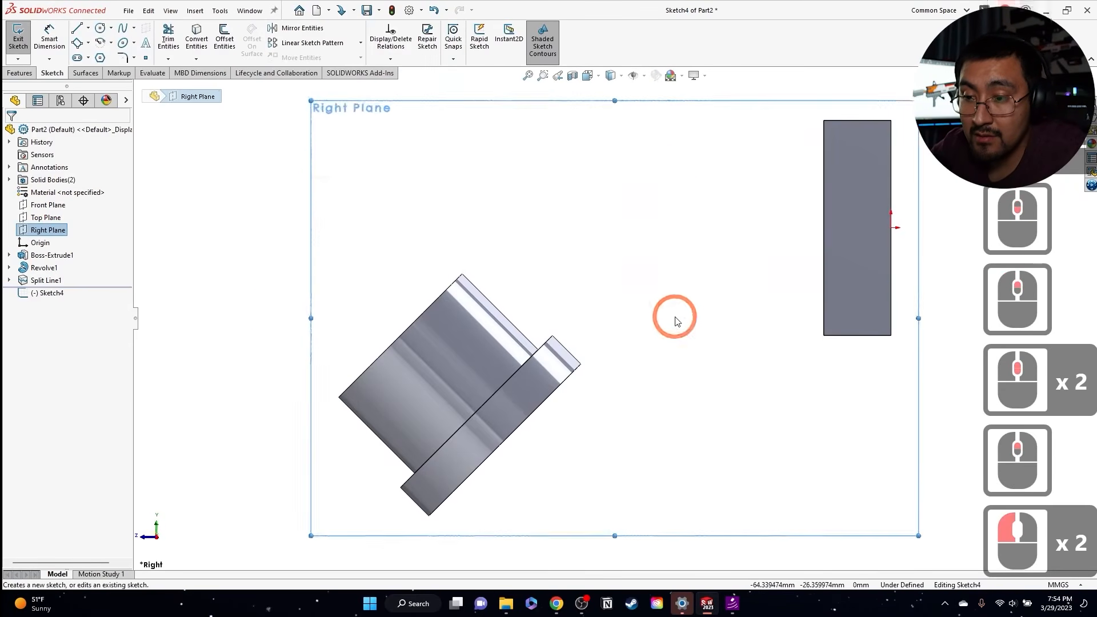
key(Escape)
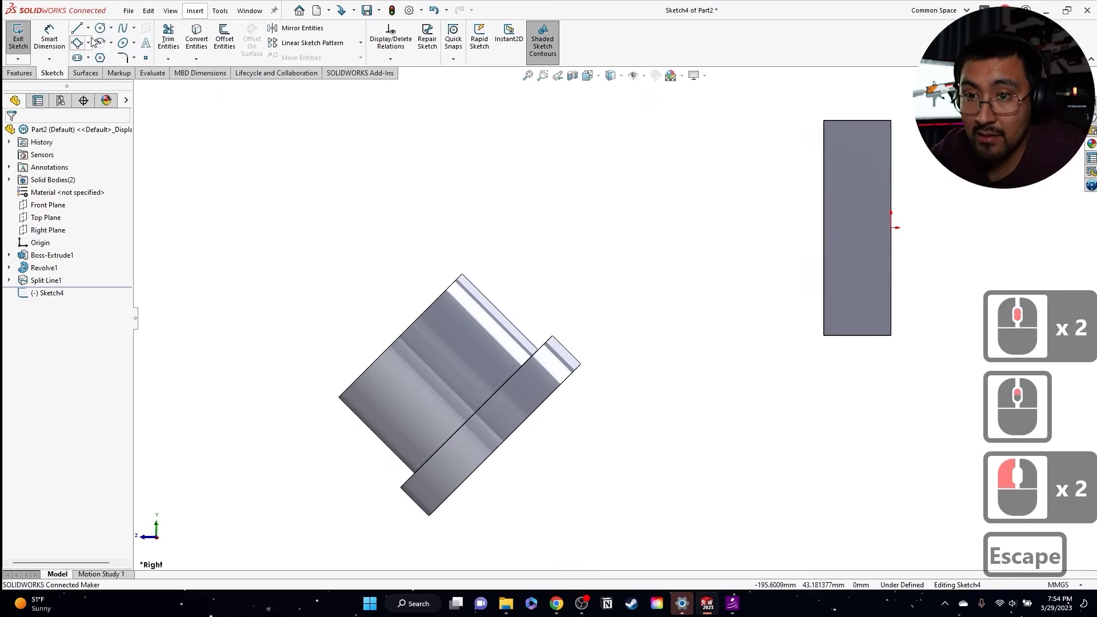
Step: Draw two connected lines from the midpoint of the flange's outer face edge up to a bend and across to the base block's lower outer corner
click(77, 28)
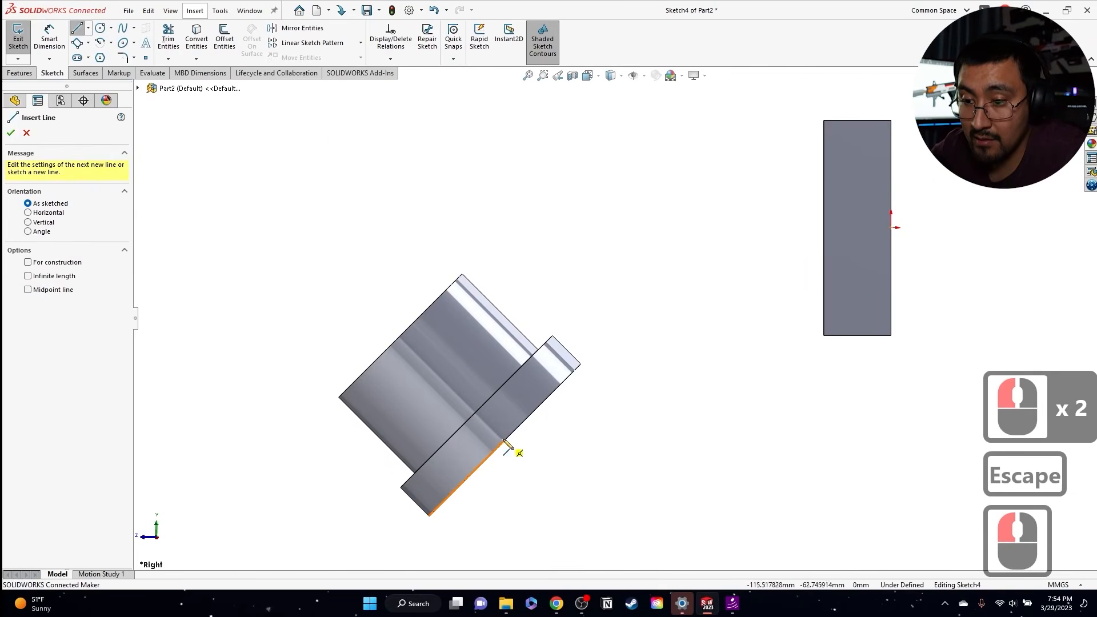
drag(504, 442, 635, 319)
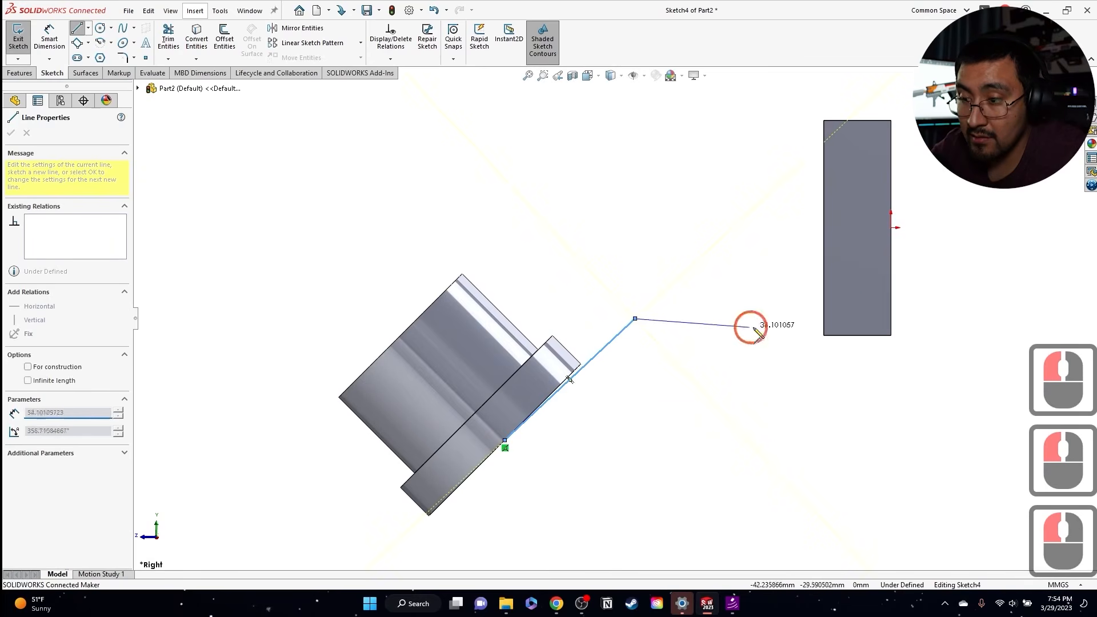
click(892, 336)
key(Escape)
key(Escape)
Step: Make the line ending at the base block collinear with the block's bottom edge
click(845, 337)
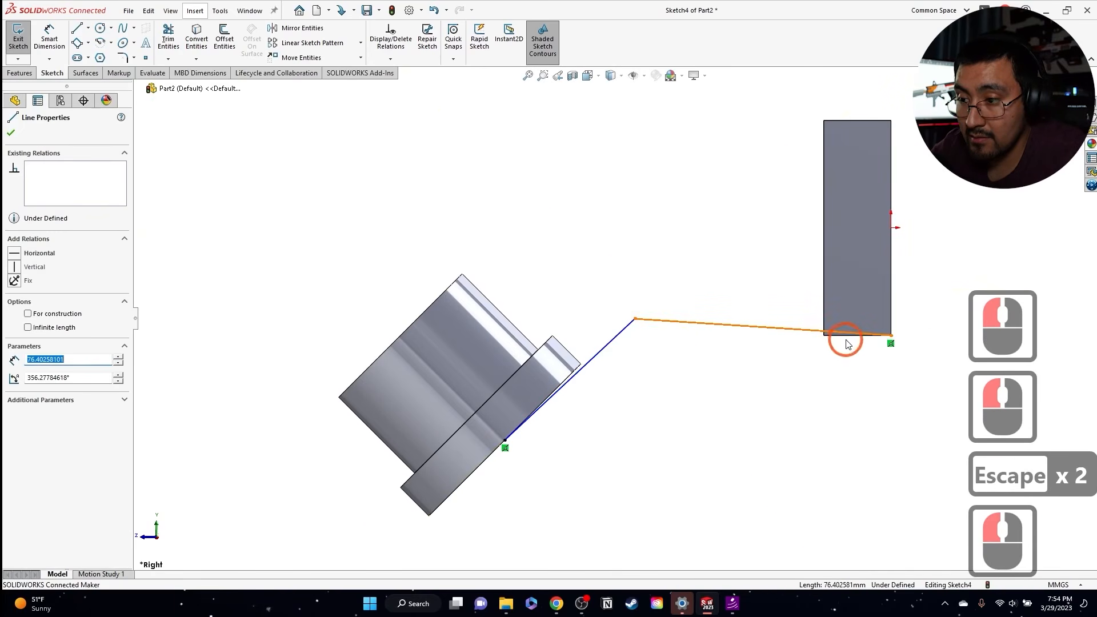
ctrl+click(839, 338)
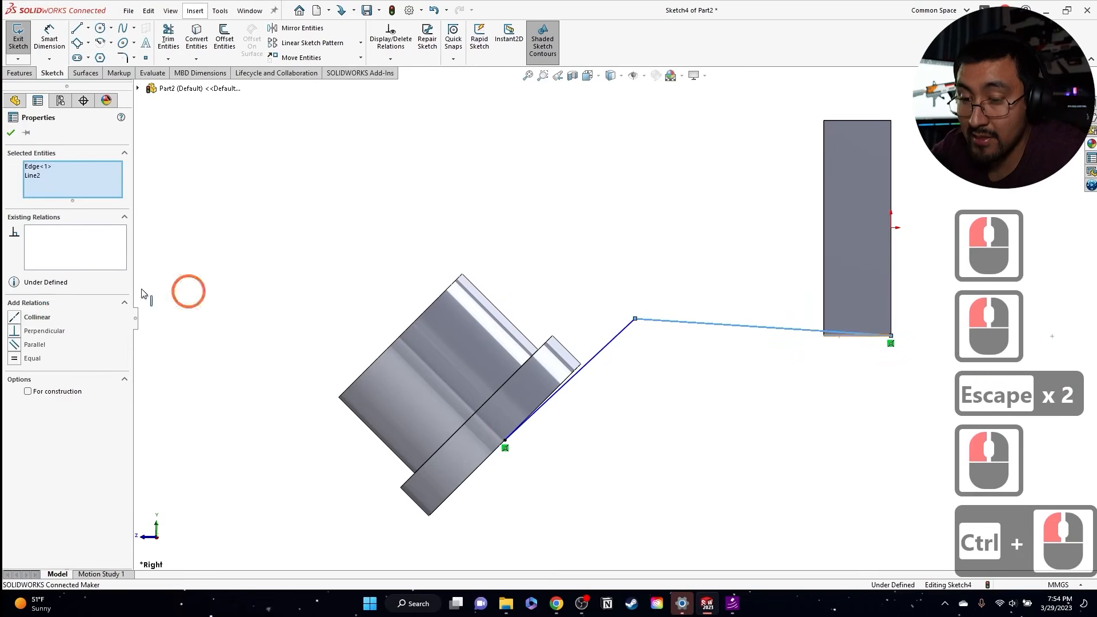
click(37, 317)
key(Escape)
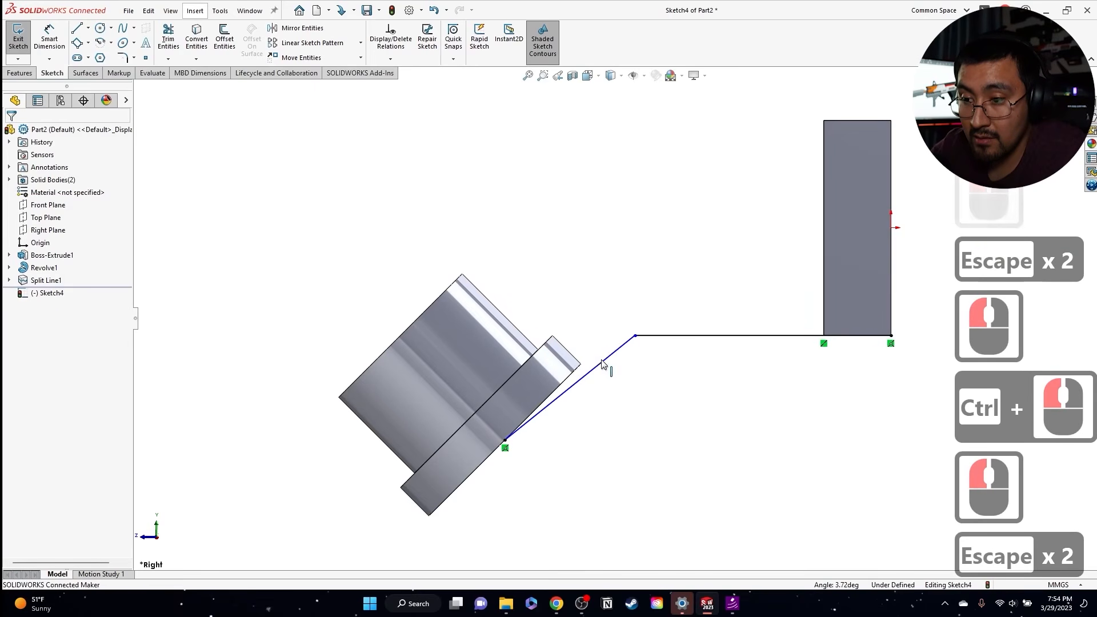
Step: Make the sloped line collinear with the flange's outer face edge
click(572, 377)
key(Escape)
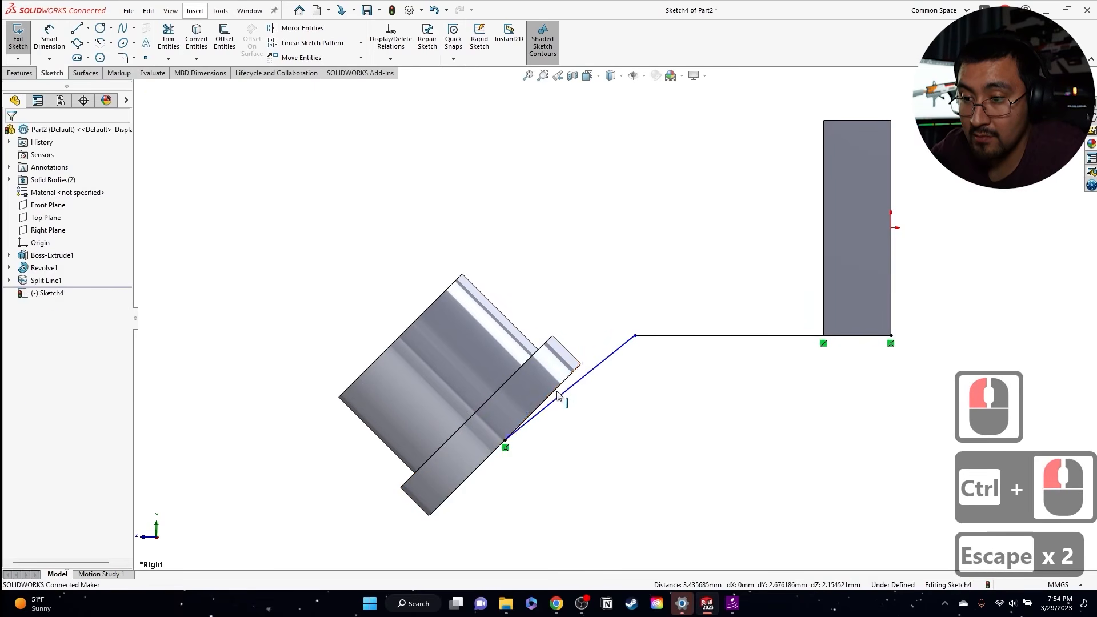
click(558, 392)
ctrl+click(551, 394)
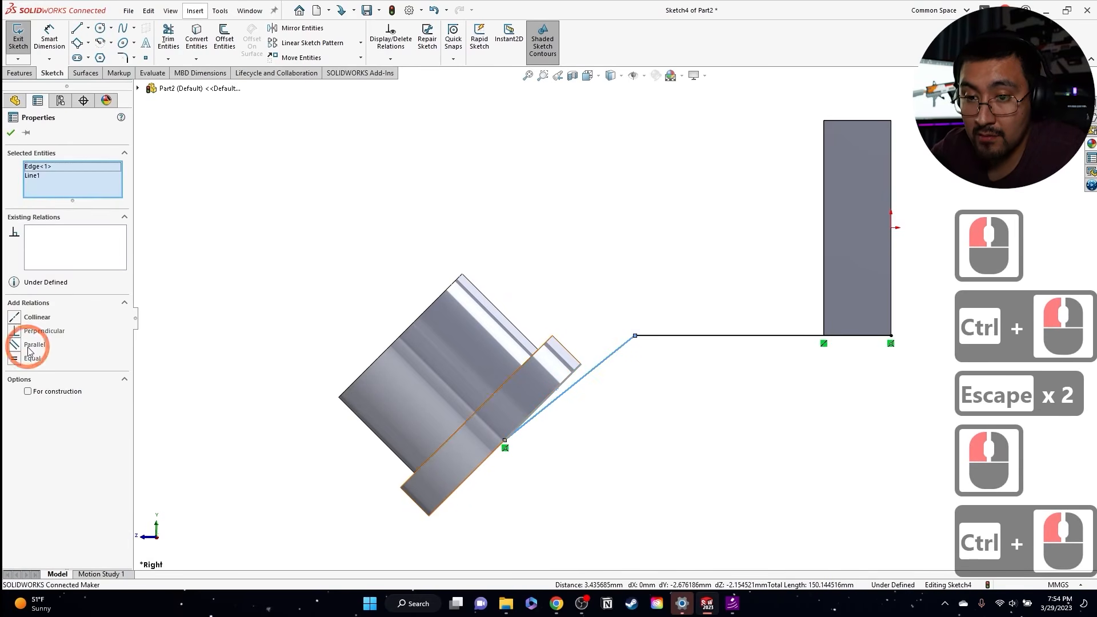
click(23, 317)
key(Escape)
key(Escape)
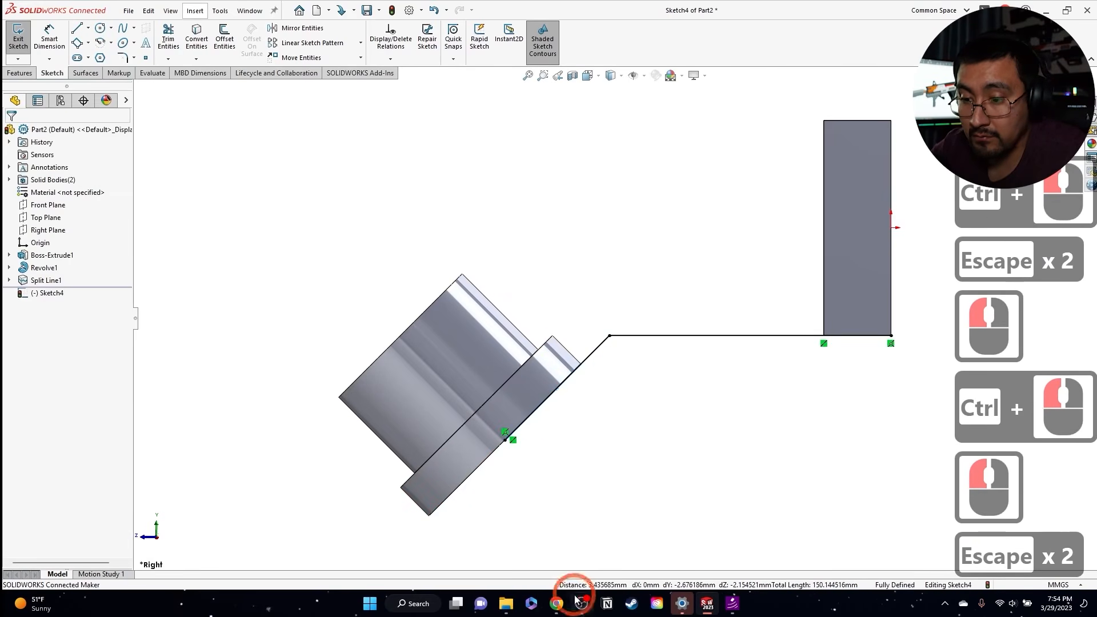
Step: Apply a 15 mm sketch fillet to the corner between the sloped and horizontal lines
click(122, 57)
click(582, 376)
click(609, 337)
click(76, 242)
double_click(40, 242)
text(15)
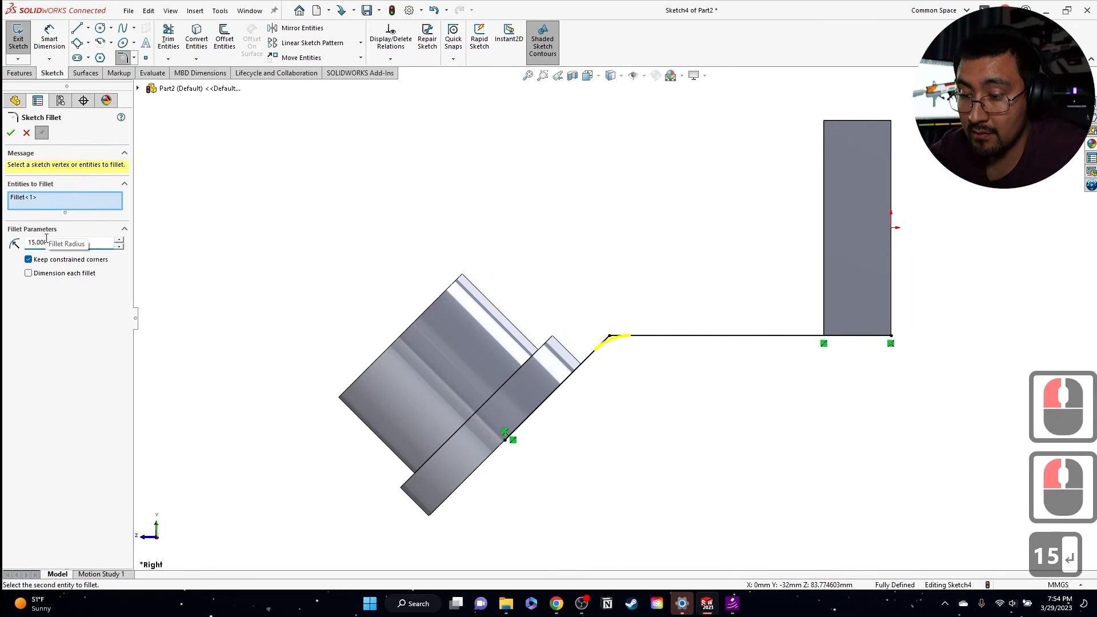
key(Return)
key(Return)
key(Escape)
Step: Offset the whole line-and-arc chain by 12 mm, reversed toward the cylinder side, with an offset dimension
click(579, 364)
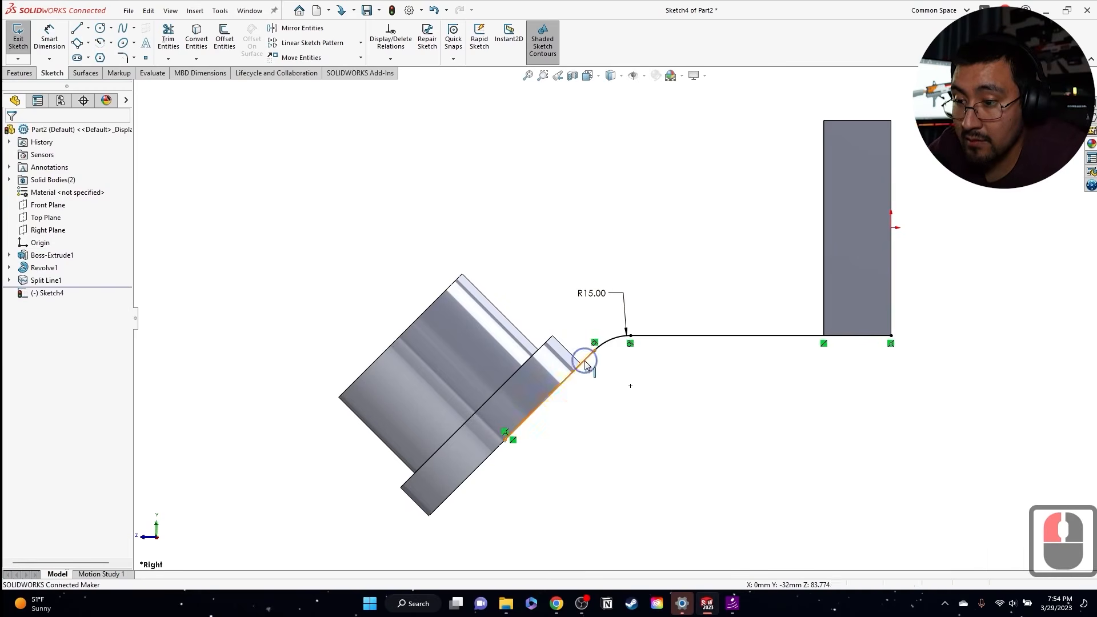
right_click(580, 364)
click(617, 370)
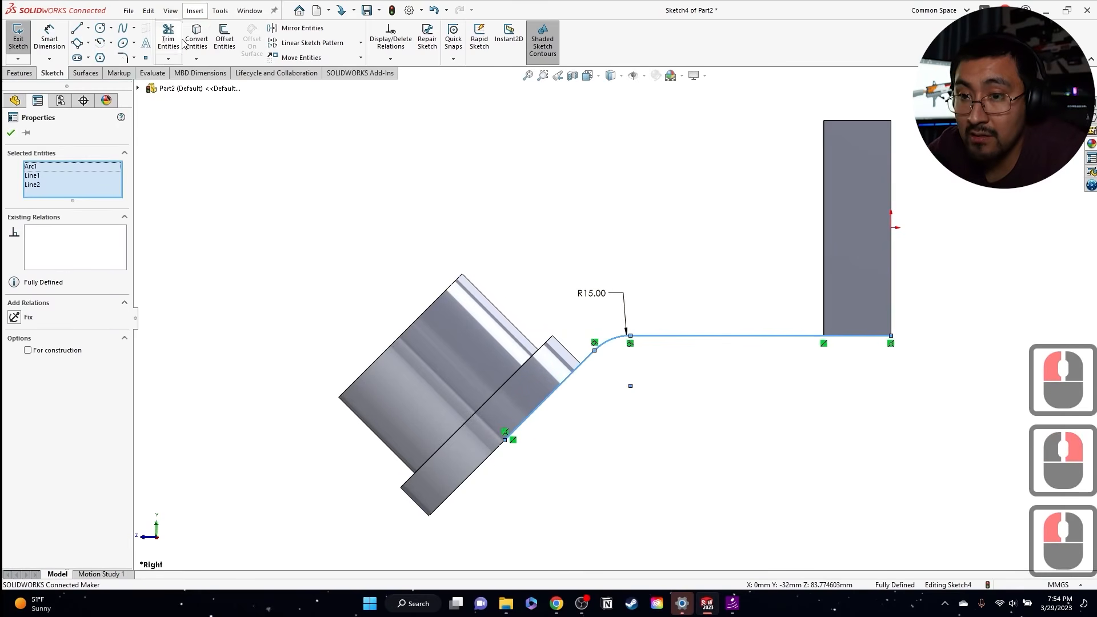
click(223, 40)
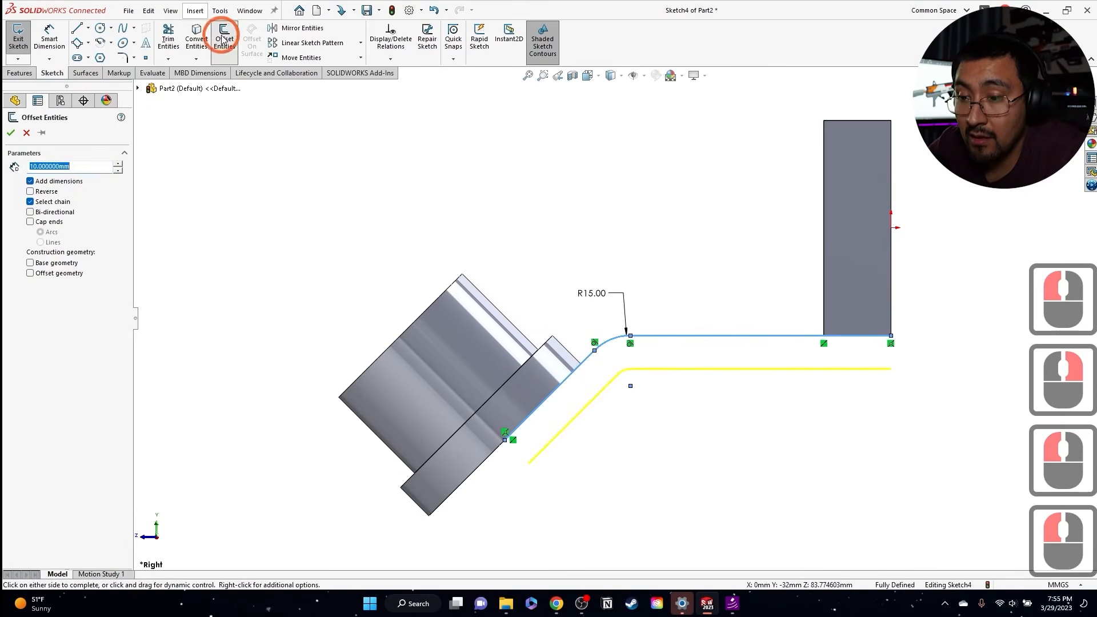
click(30, 191)
click(13, 169)
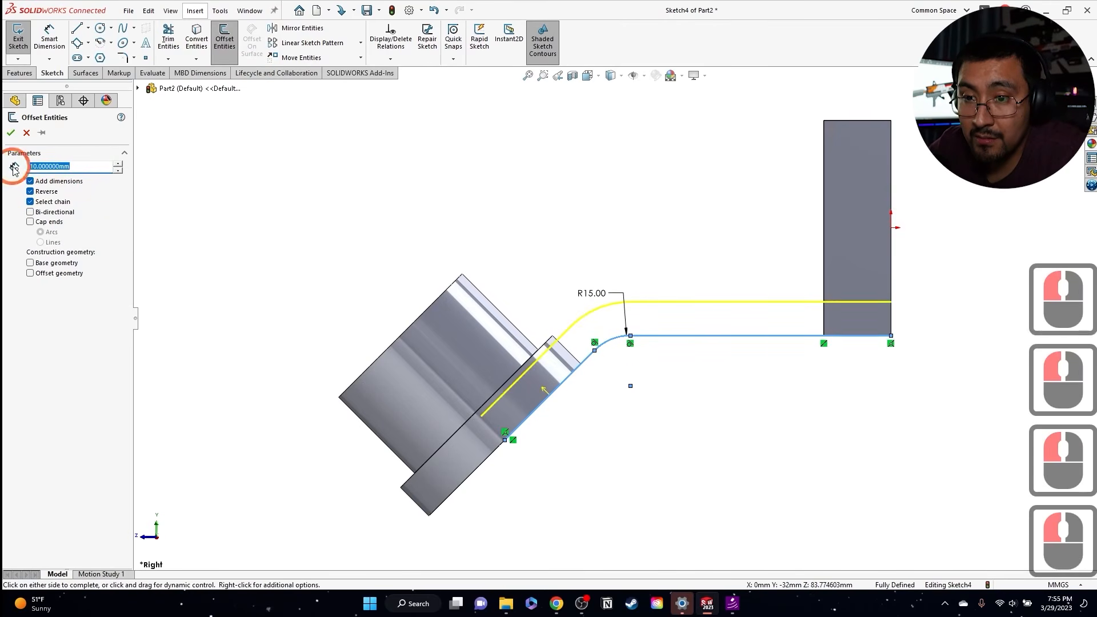
text(12)
key(Return)
key(Return)
key(Escape)
Step: Delete the offset dimension and make the offset sloped line collinear with the flange's inner face edge
click(555, 374)
key(Delete)
key(Escape)
drag(554, 333, 537, 309)
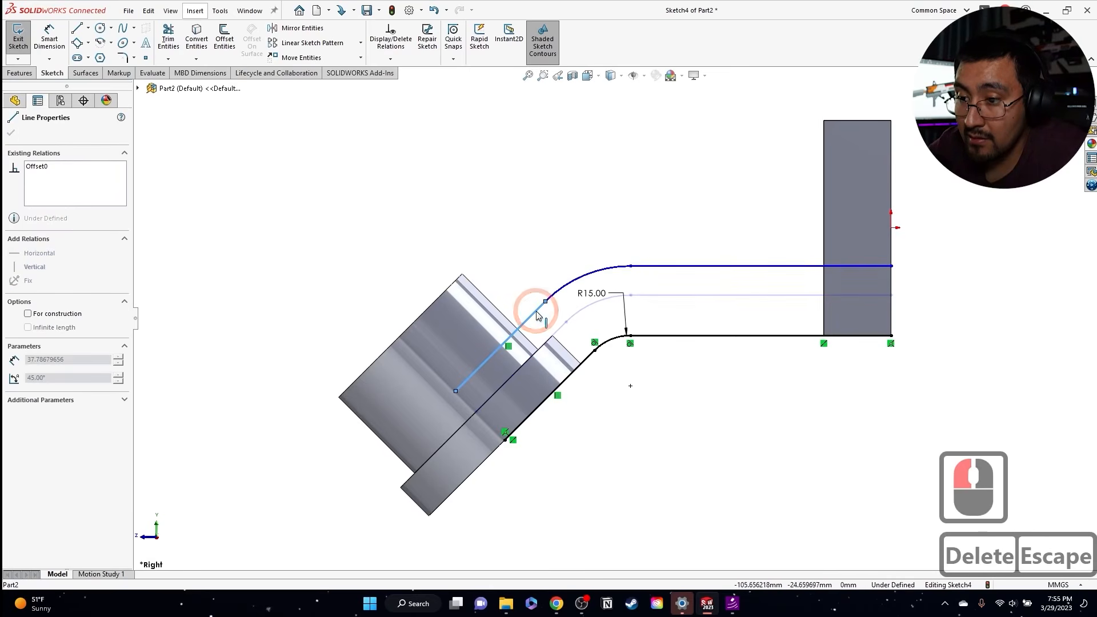
ctrl+click(546, 345)
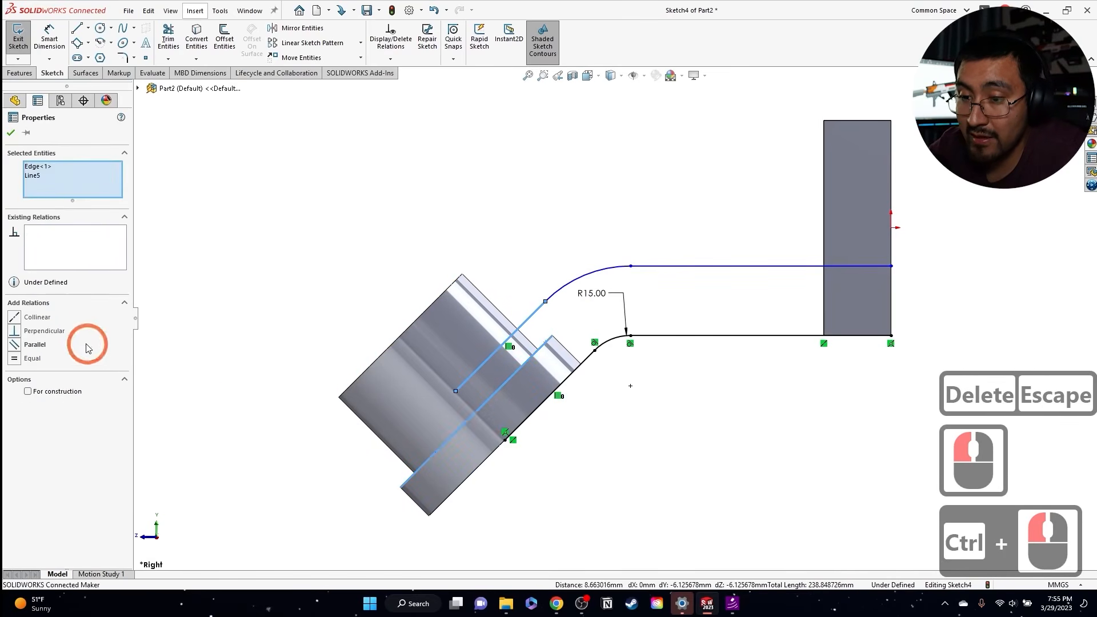
click(20, 319)
key(Escape)
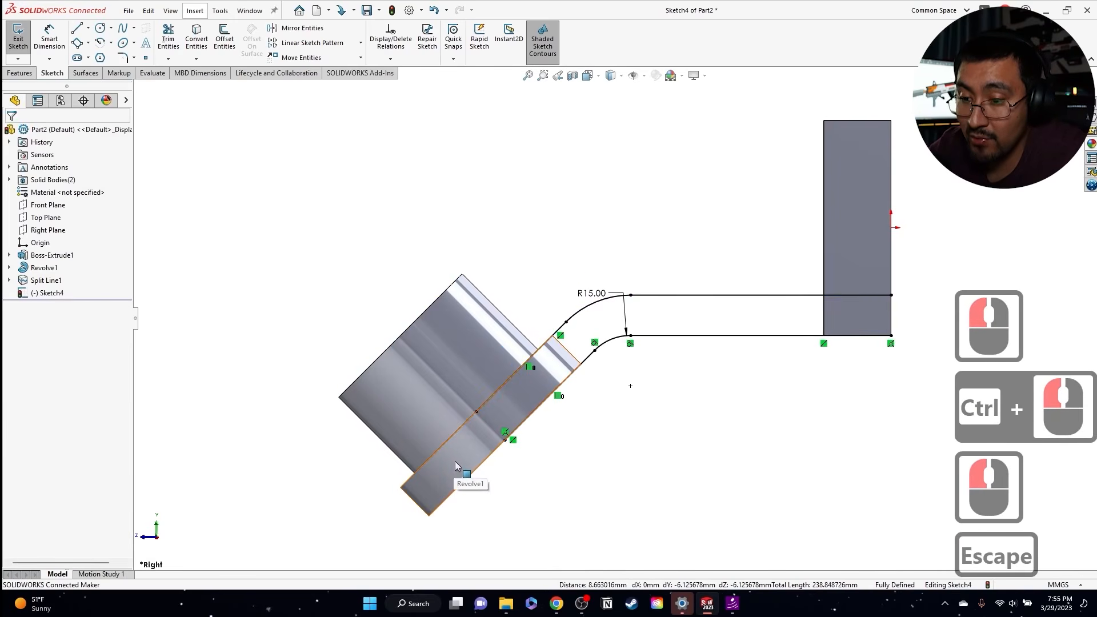
Step: Close the arm profile with one line at the base block's outer face and another across the flange's middle
click(77, 28)
click(891, 335)
click(891, 295)
key(Escape)
key(Escape)
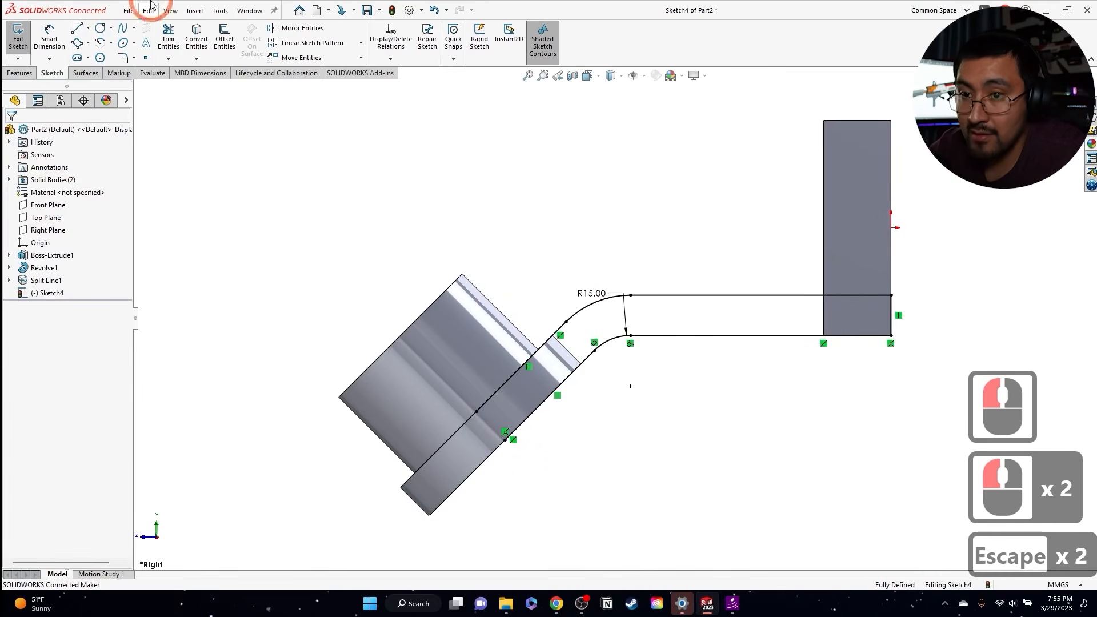
click(77, 28)
click(505, 440)
click(476, 412)
key(Escape)
key(Escape)
key(Escape)
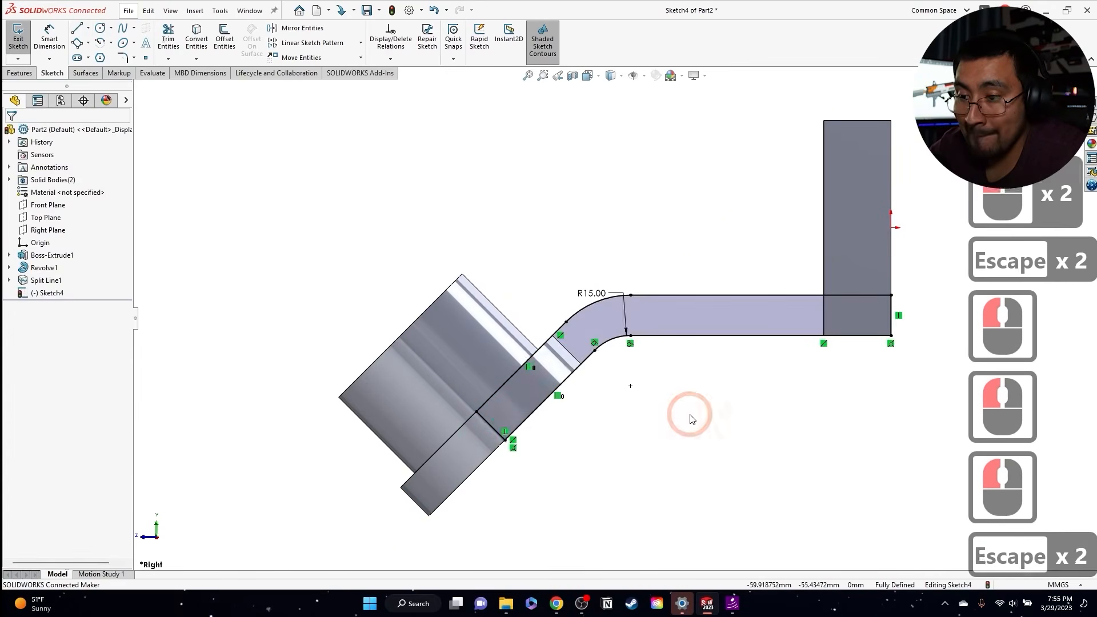
Step: Start a Boss-Extrude of the closed arm profile, with Direction 1 up to the split line's endpoint on the flange's outer edge
scroll(690, 417, up, 3)
middle_drag(691, 417, 734, 428)
click(20, 73)
click(714, 436)
middle_drag(421, 362, 374, 263)
scroll(383, 292, down, 2)
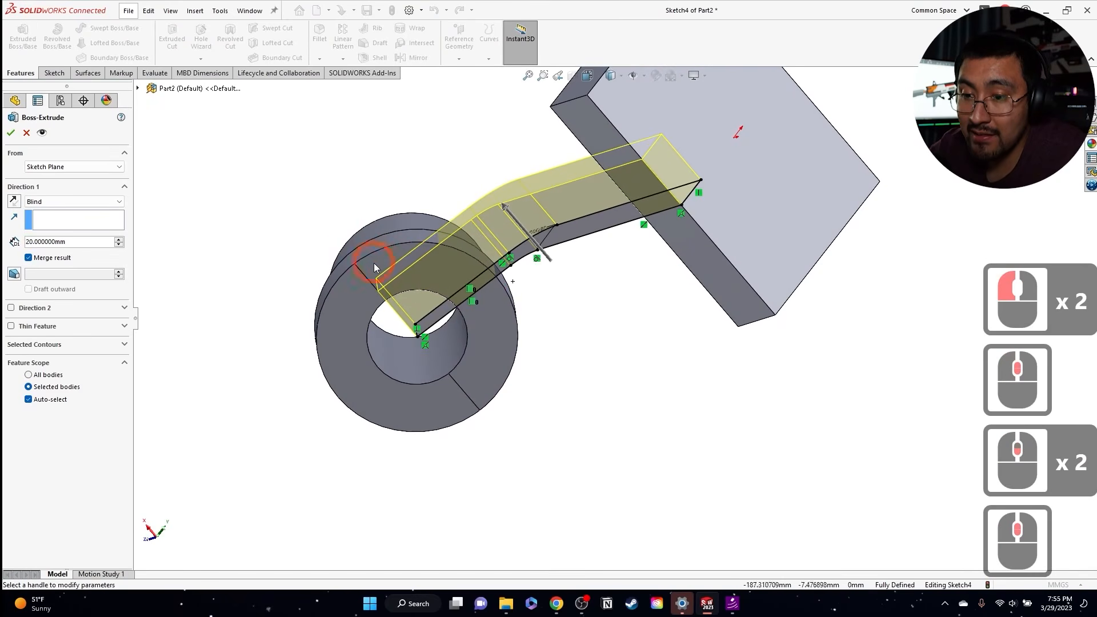
click(40, 202)
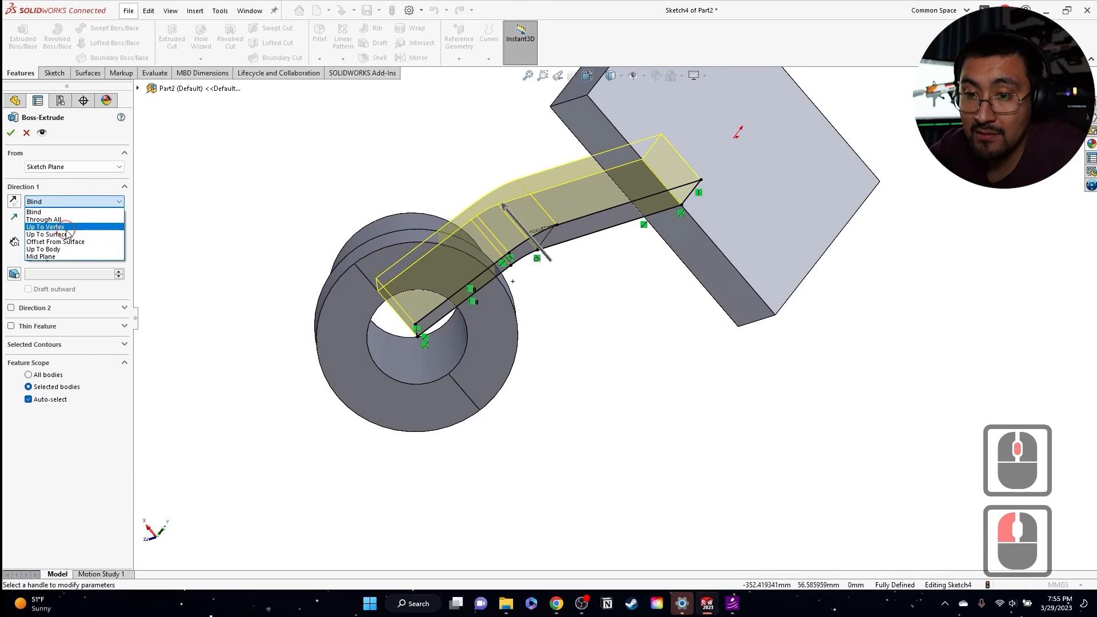
click(64, 227)
click(328, 238)
click(354, 263)
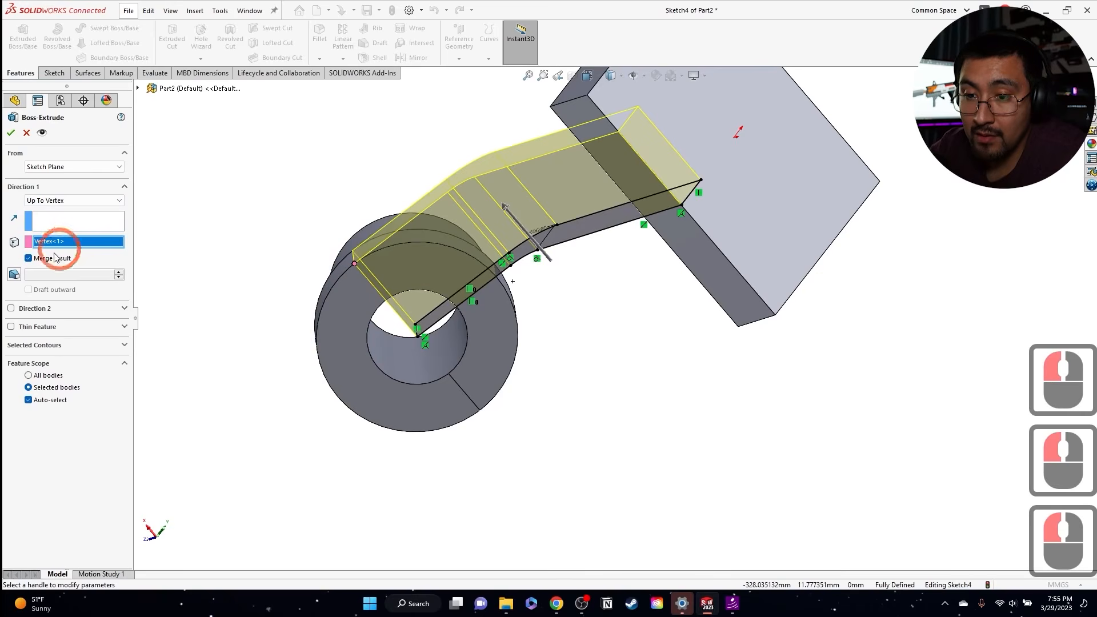
Step: Enable Direction 2, extrude it up to the split line's opposite endpoint, and finish the extrusion with Merge result enabled
click(11, 308)
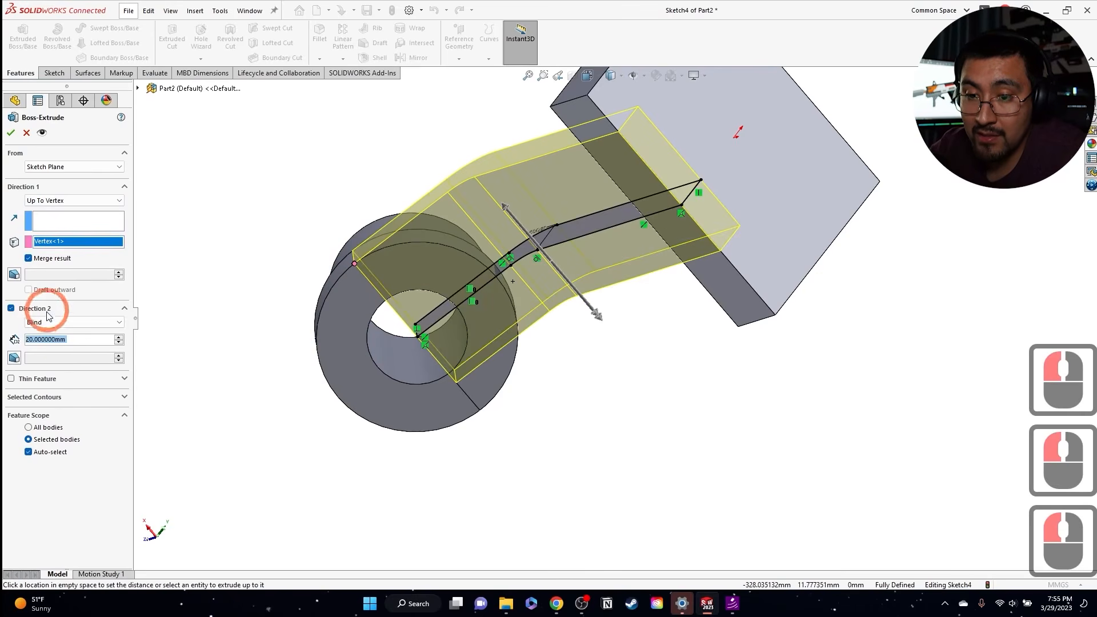
click(51, 322)
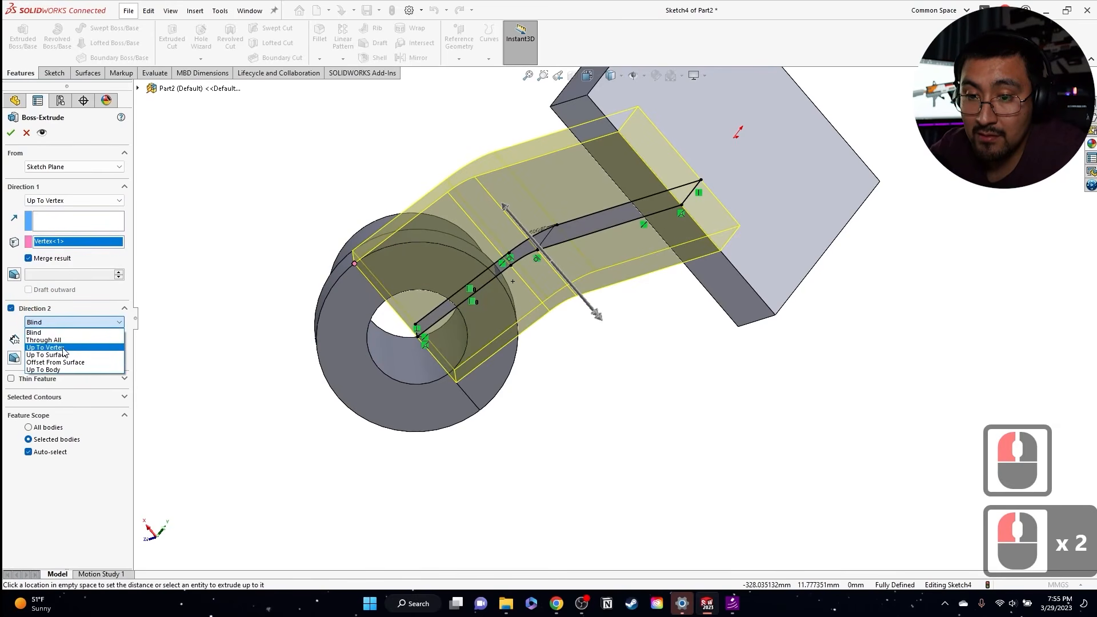
click(45, 347)
click(486, 416)
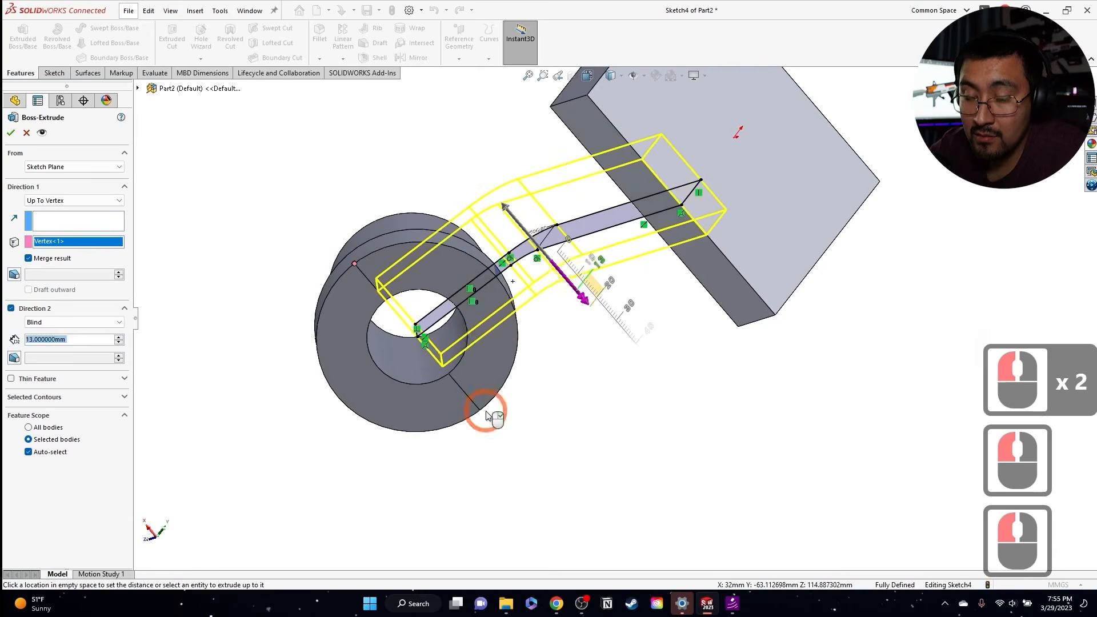
middle_drag(486, 417, 490, 458)
middle_drag(495, 194, 453, 171)
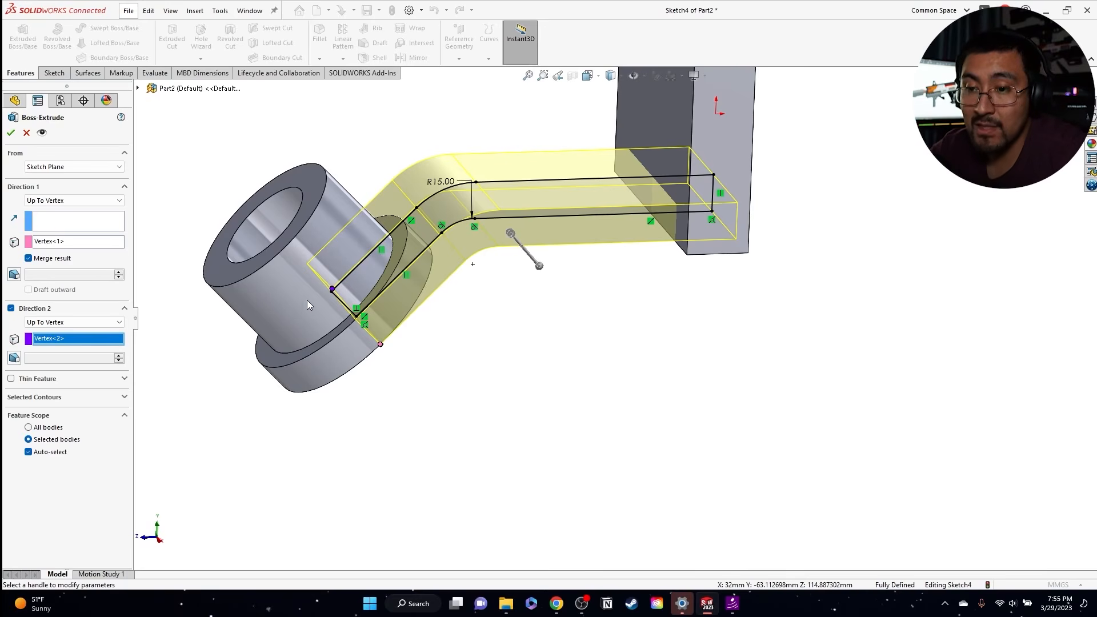
click(10, 132)
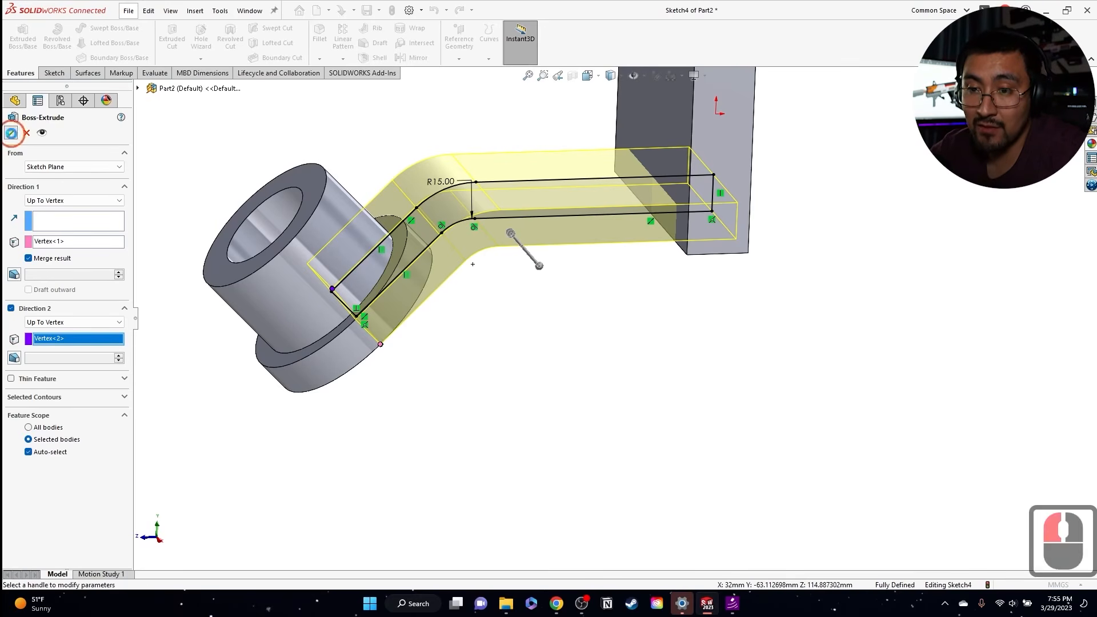
Step: On the Right Plane, sketch a 26 mm offset above the arm's upper sloped edge and its bend arc
middle_drag(387, 384, 419, 338)
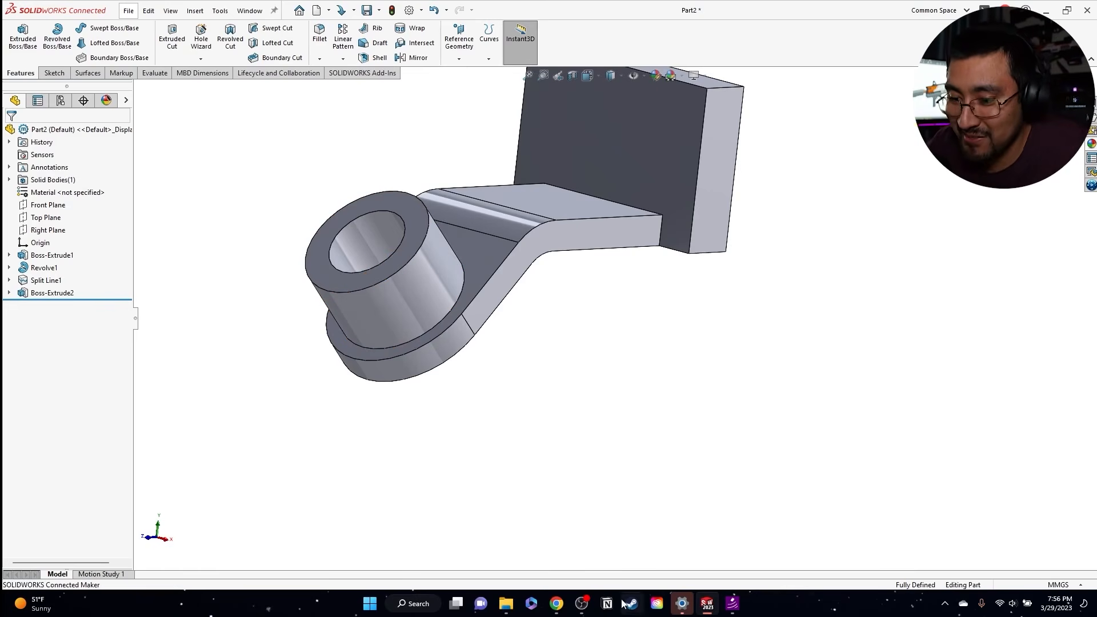
click(47, 230)
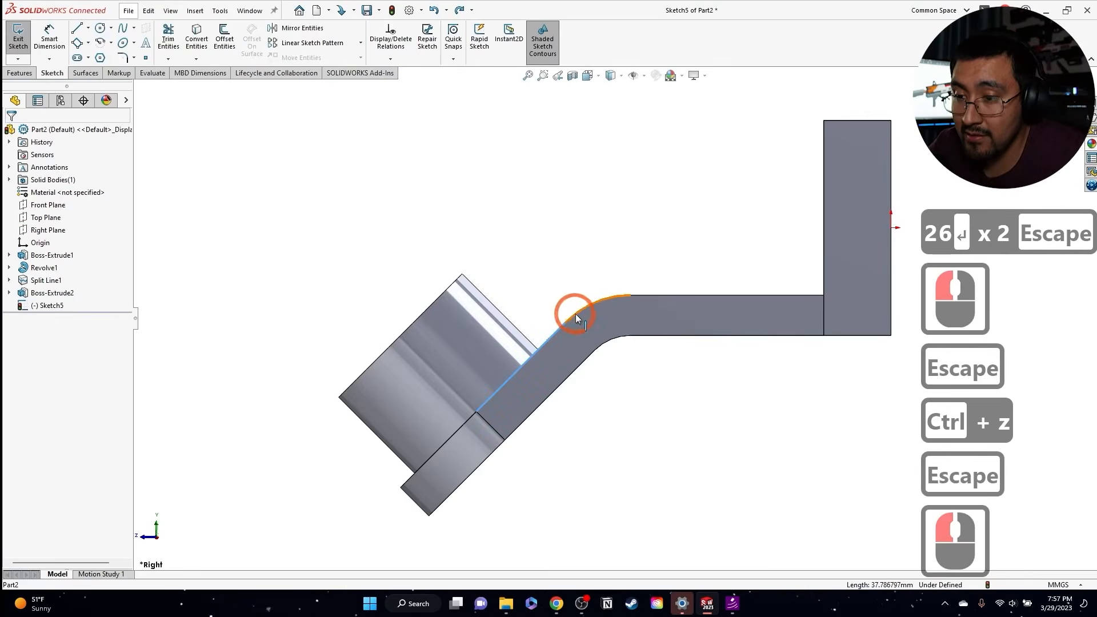
ctrl+click(575, 314)
click(222, 40)
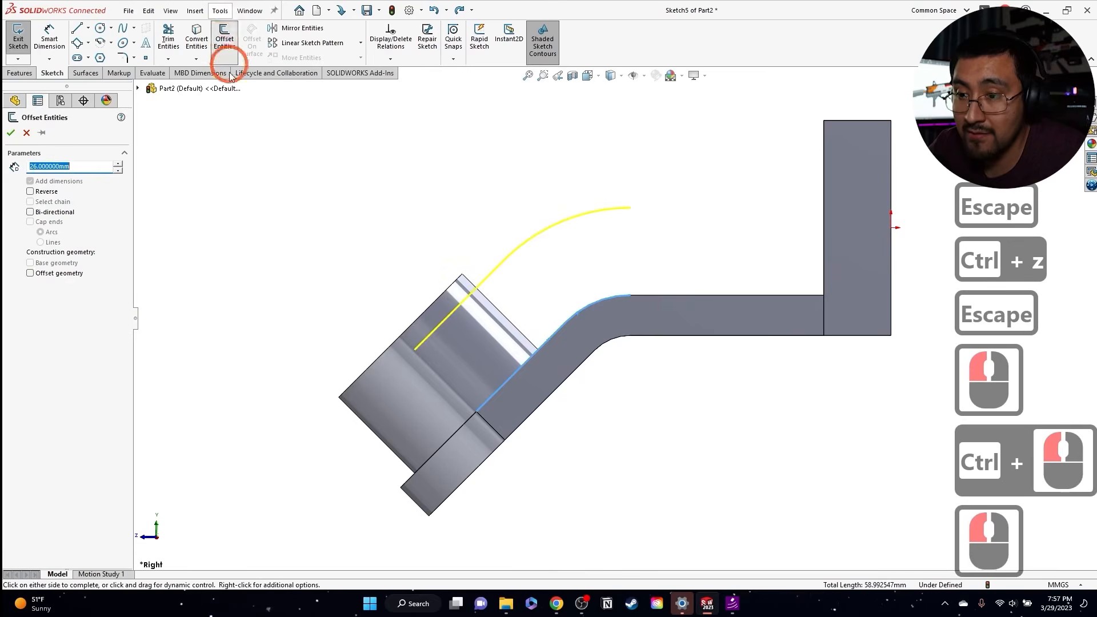
click(12, 132)
key(Escape)
key(Escape)
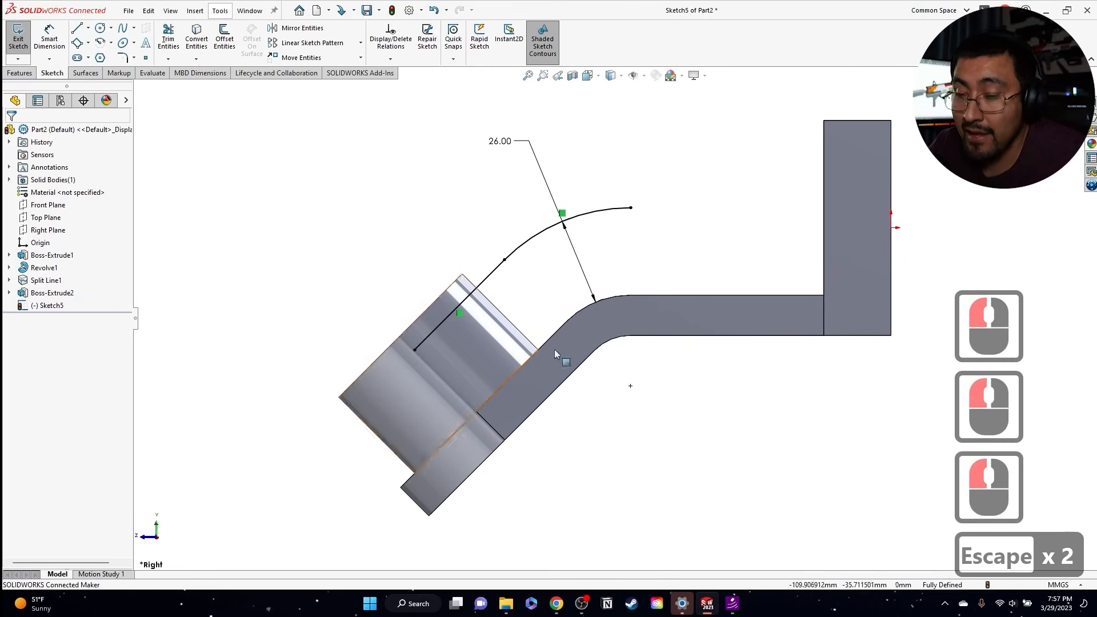
Step: Exit the offset sketch and hide it
mouse_move(626, 310)
middle_down()
mouse_move(543, 348)
mouse_move(602, 447)
mouse_move(594, 392)
mouse_move(524, 337)
mouse_move(566, 383)
mouse_move(568, 363)
mouse_move(510, 337)
mouse_move(525, 362)
middle_up()
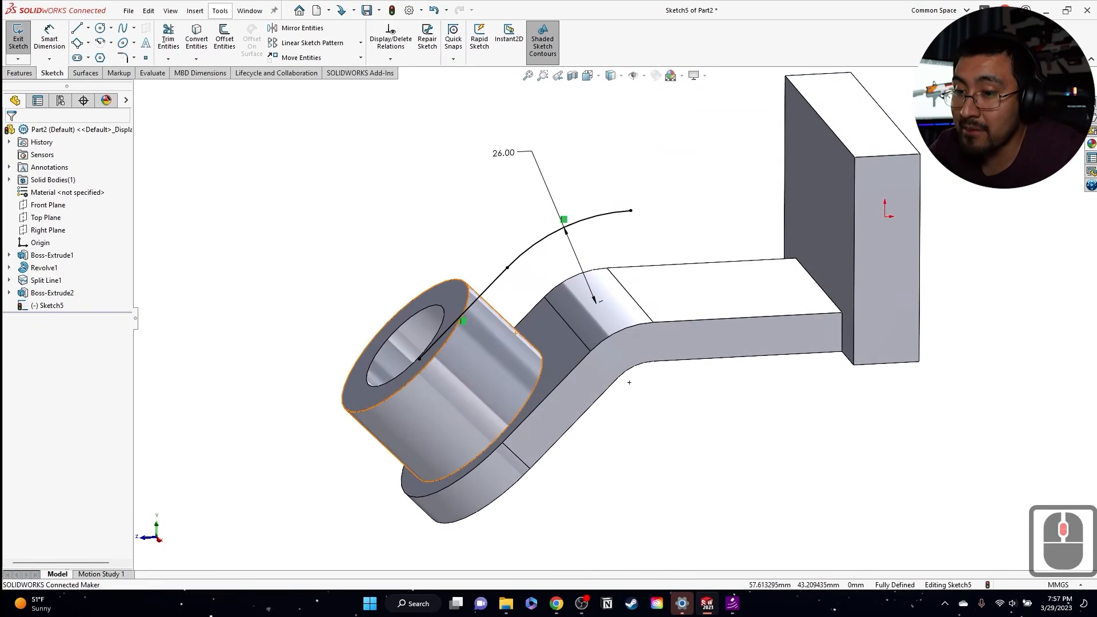
double_click(370, 172)
middle_drag(517, 245, 627, 354)
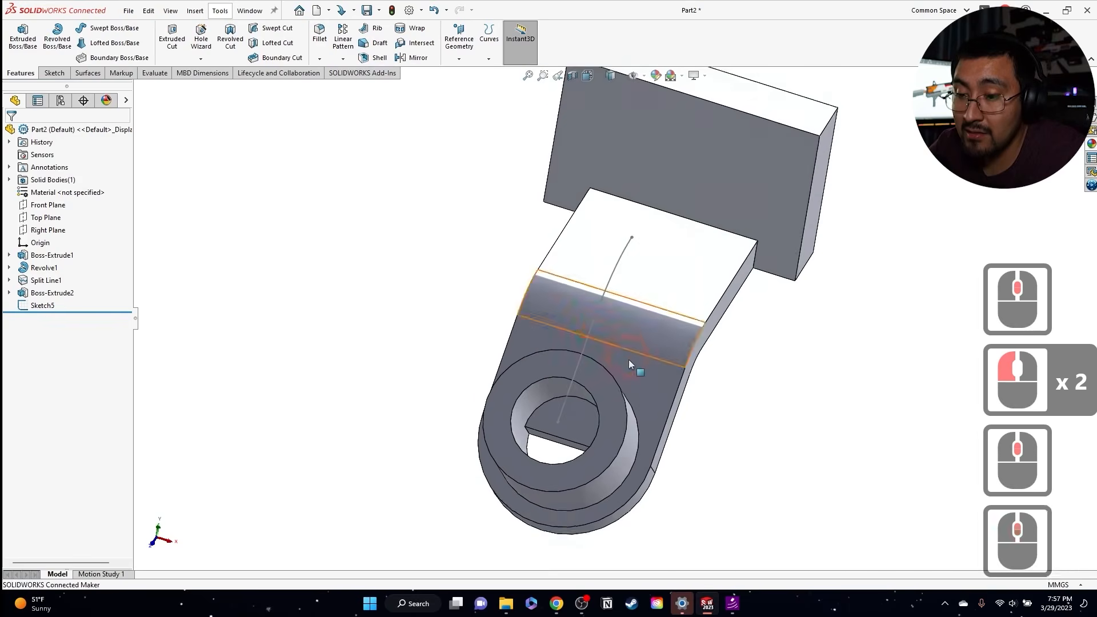
scroll(548, 437, down, 3)
scroll(548, 438, down, 2)
mouse_move(548, 437)
middle_down()
mouse_move(529, 457)
mouse_move(498, 308)
middle_up()
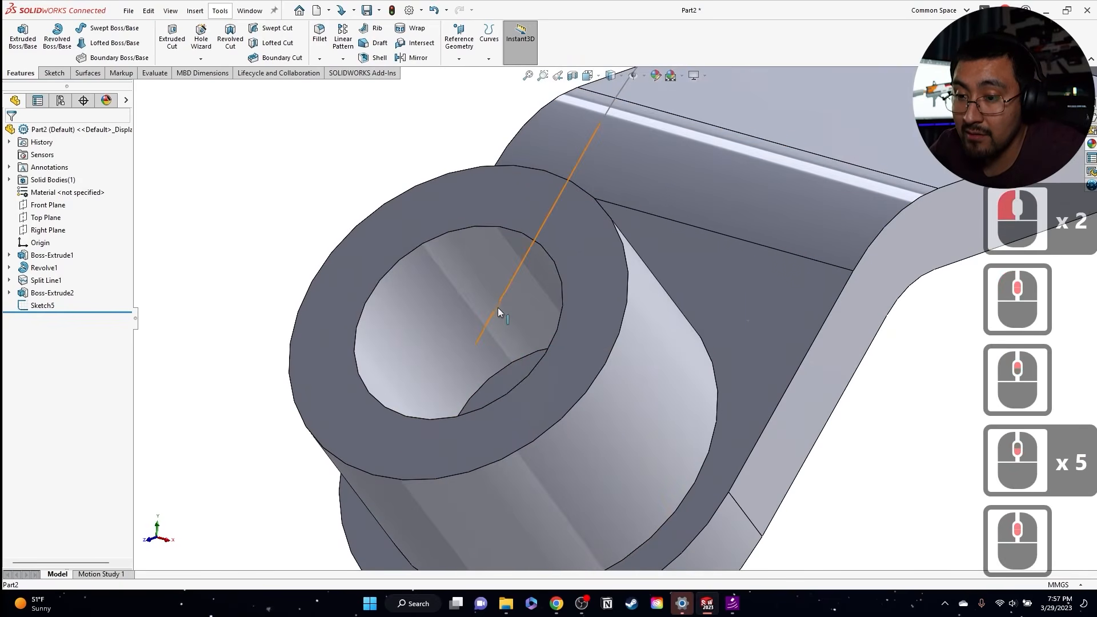
click(499, 308)
click(549, 274)
scroll(554, 274, up, 5)
click(579, 234)
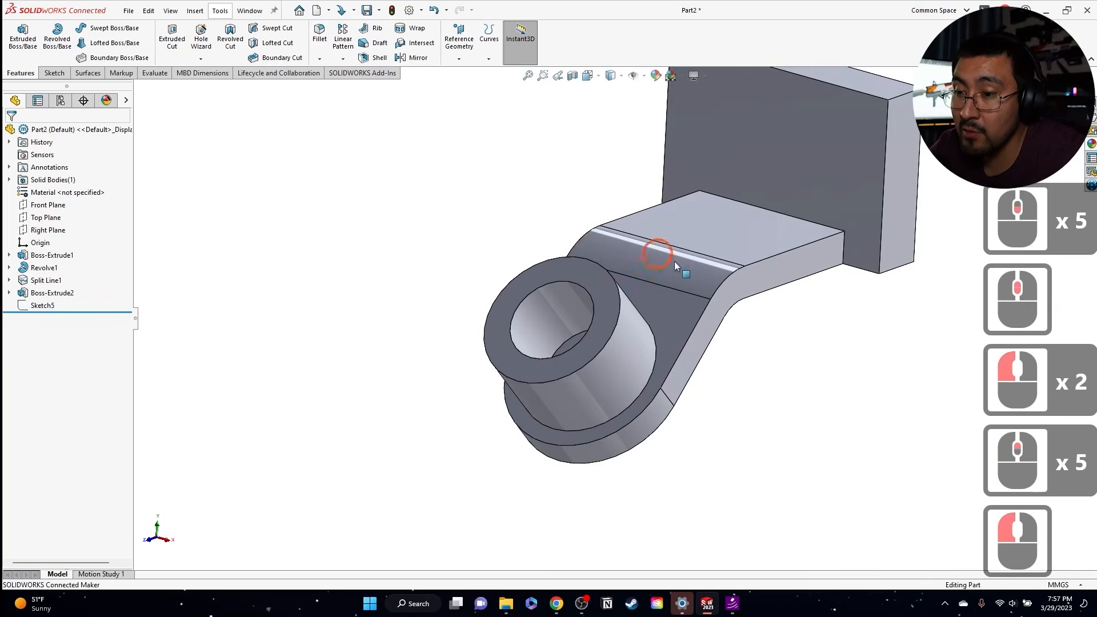
Step: Examine the cylinder's bore from several sides where the arm extrusion runs into it
middle_drag(752, 308, 688, 336)
scroll(652, 358, down, 2)
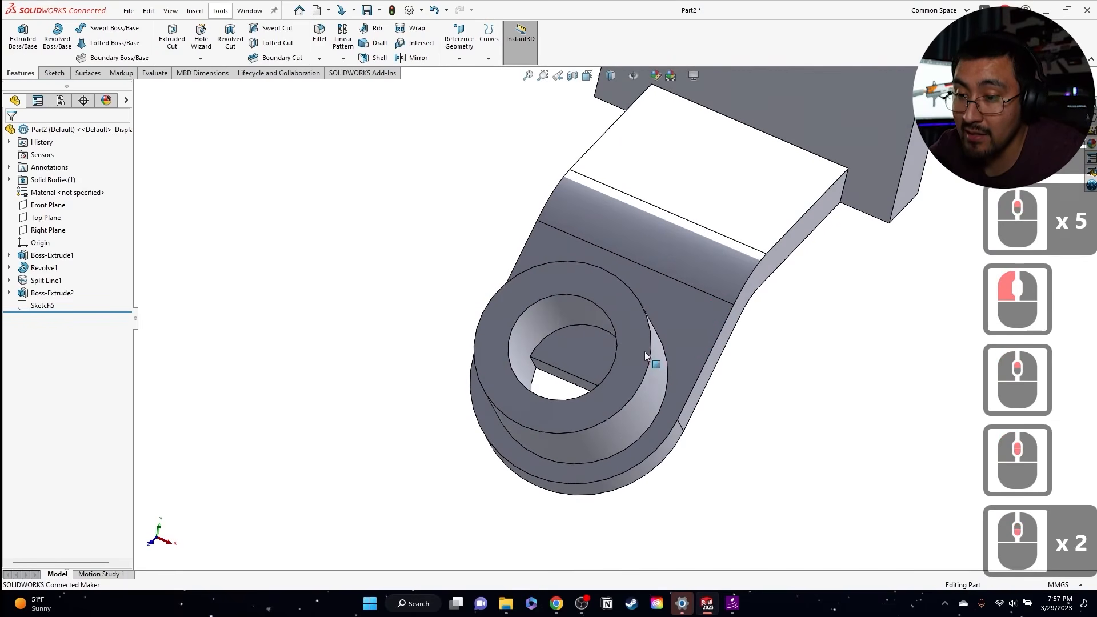
middle_drag(572, 361, 571, 204)
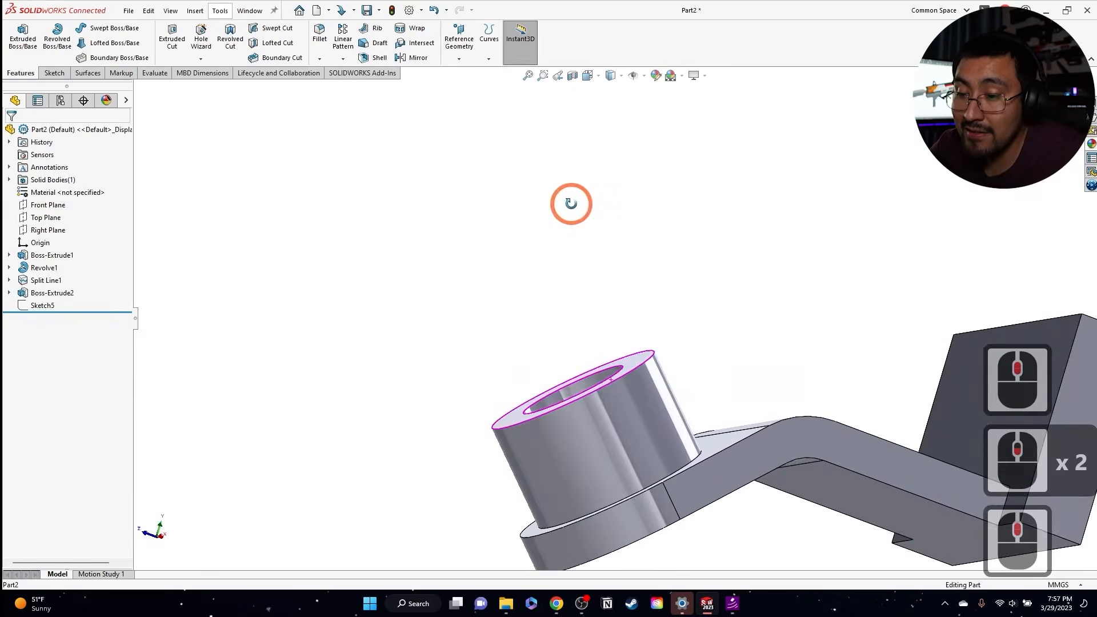
scroll(727, 510, up, 3)
middle_drag(728, 514, 599, 351)
scroll(586, 374, down, 3)
click(587, 374)
click(638, 344)
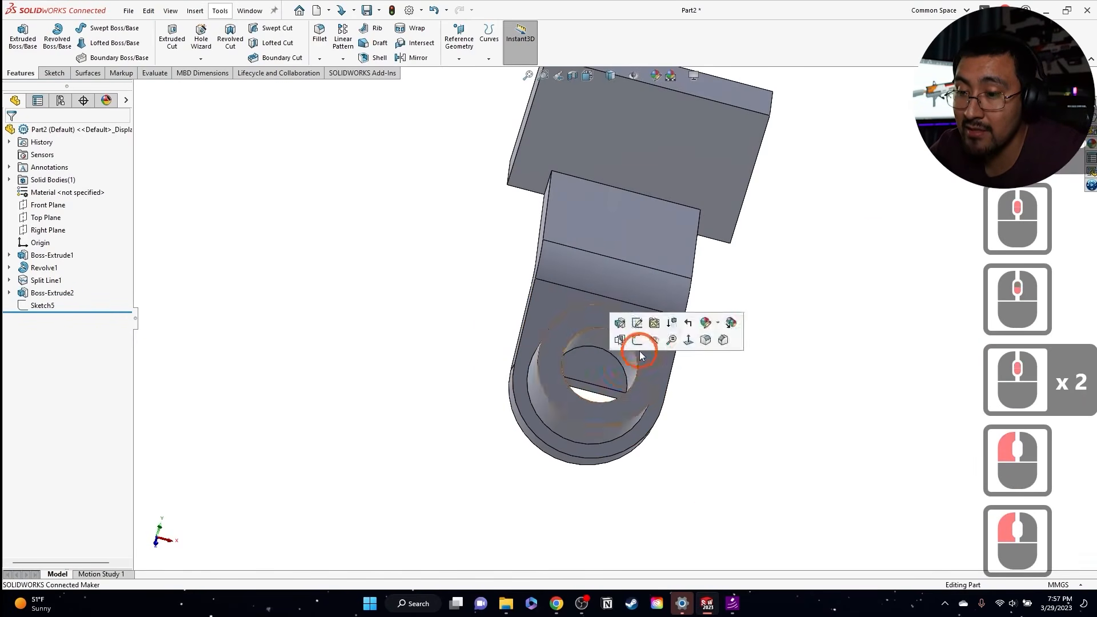
scroll(698, 417, down, 2)
click(729, 393)
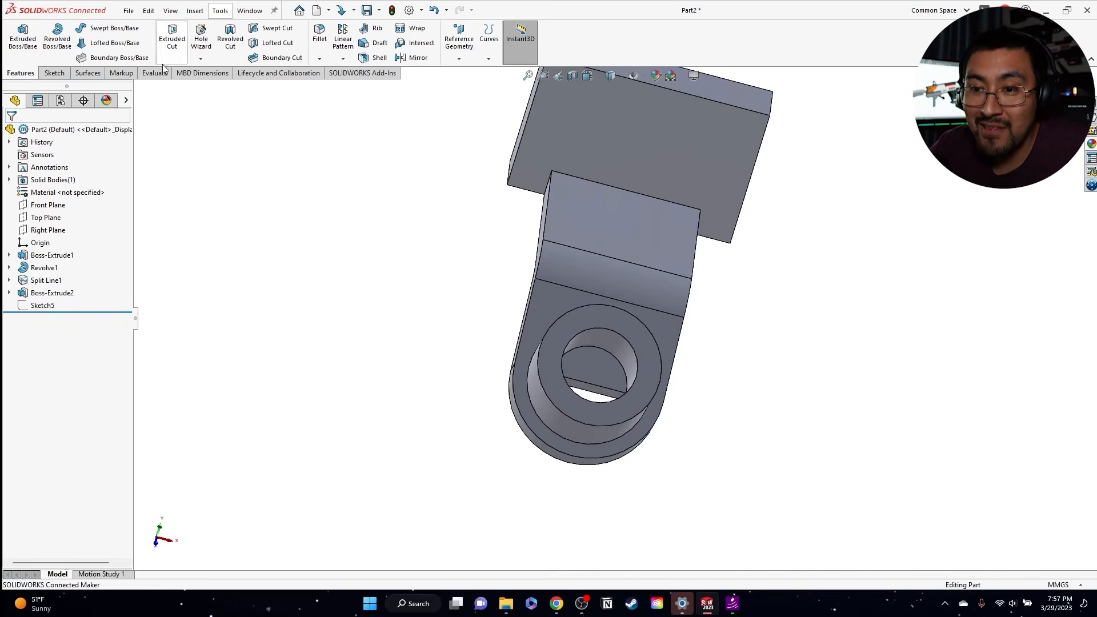
Step: Start a Delete Face operation with the two arm faces that protrude into the cylinder's bore
click(151, 74)
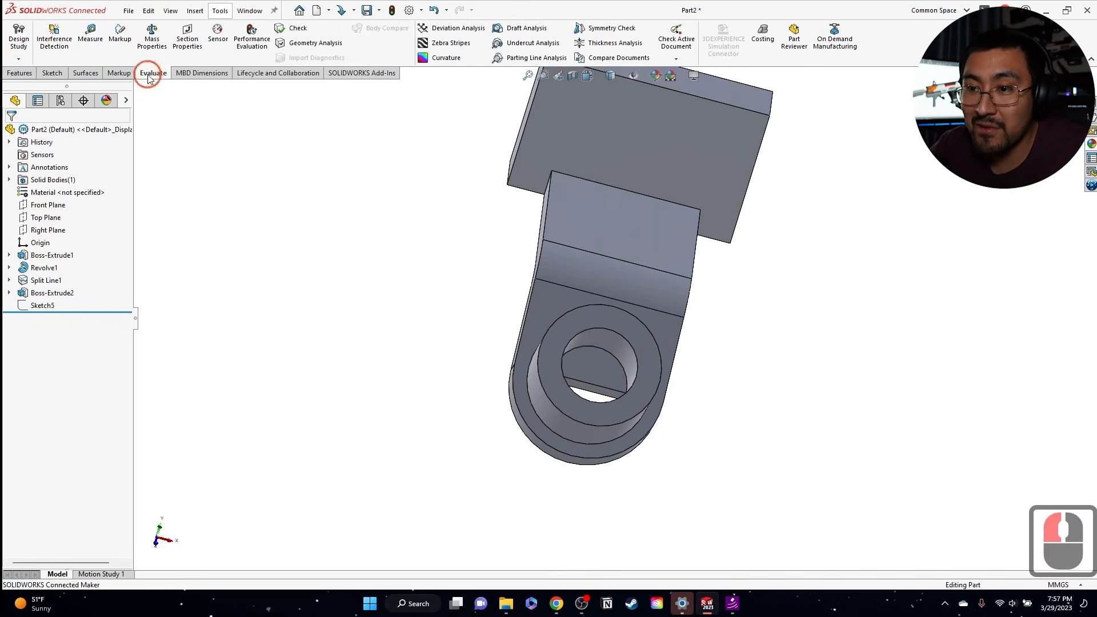
click(21, 73)
click(331, 59)
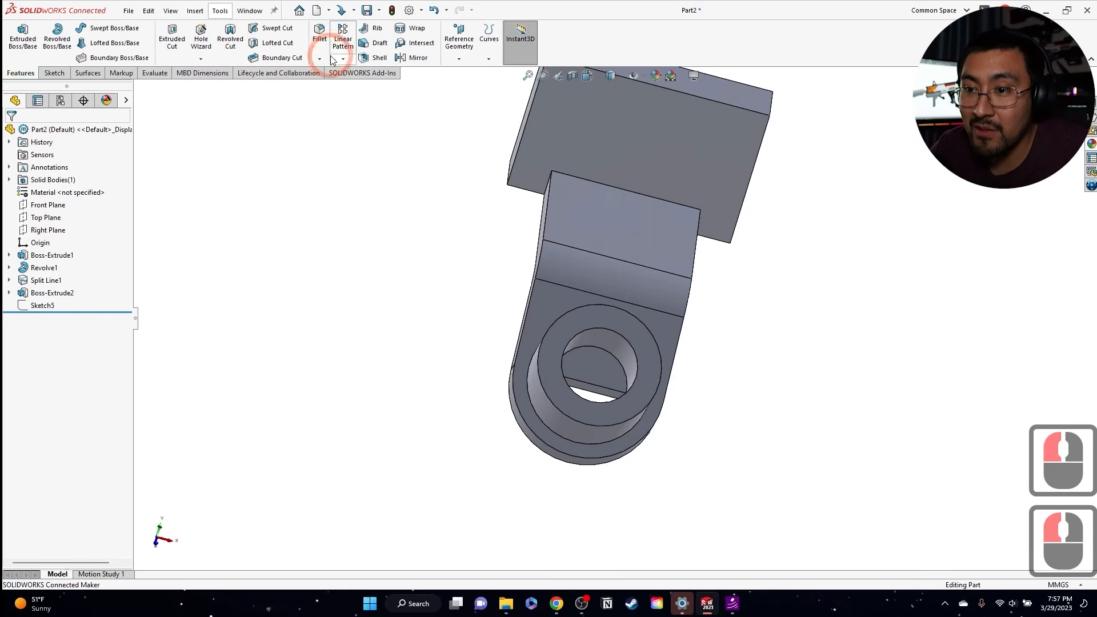
click(171, 11)
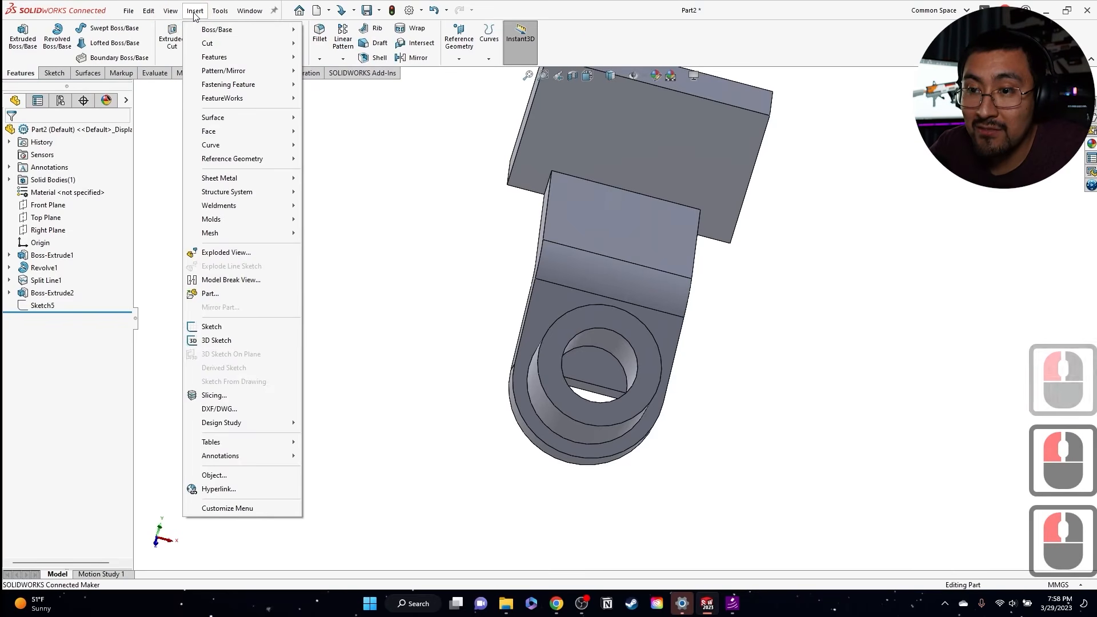
mouse_move(218, 140)
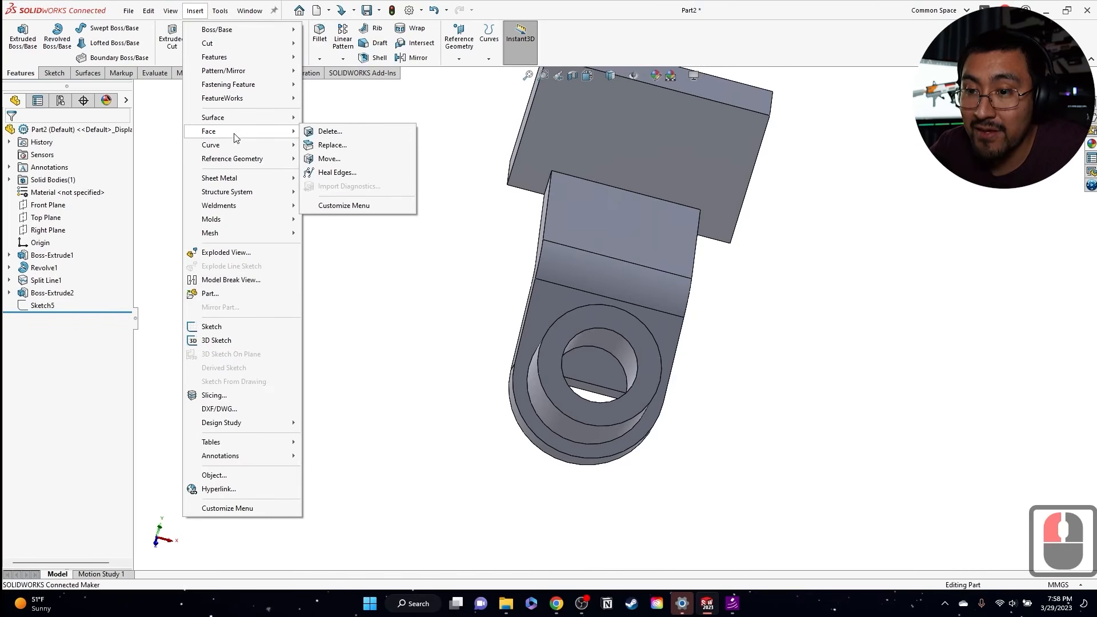
click(326, 131)
click(600, 380)
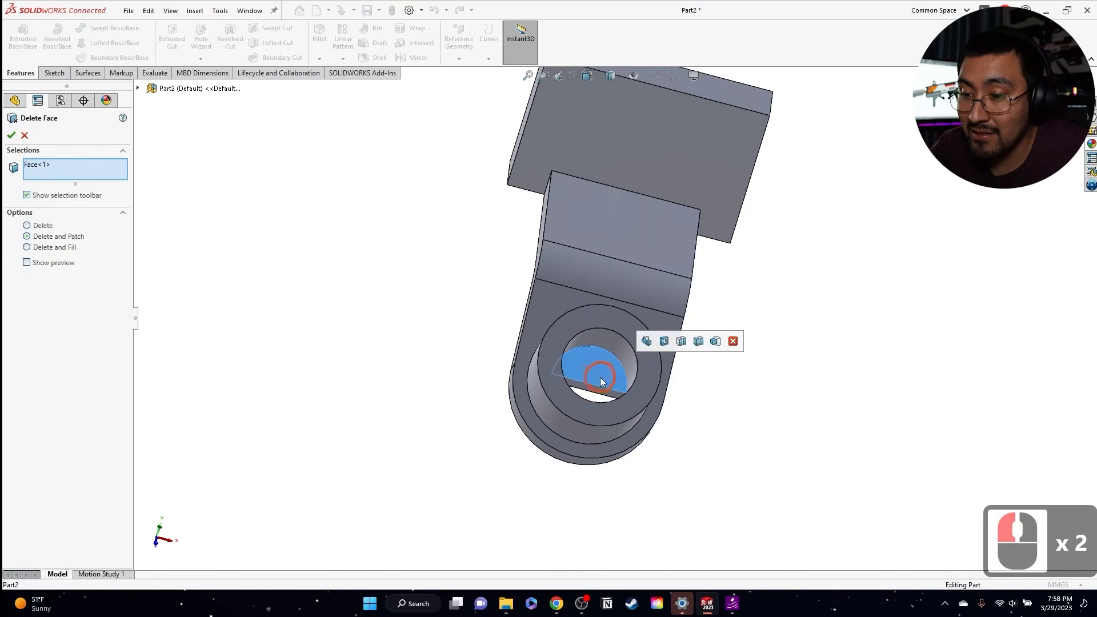
click(592, 391)
middle_drag(593, 392, 769, 183)
scroll(568, 343, down, 8)
scroll(555, 330, up, 3)
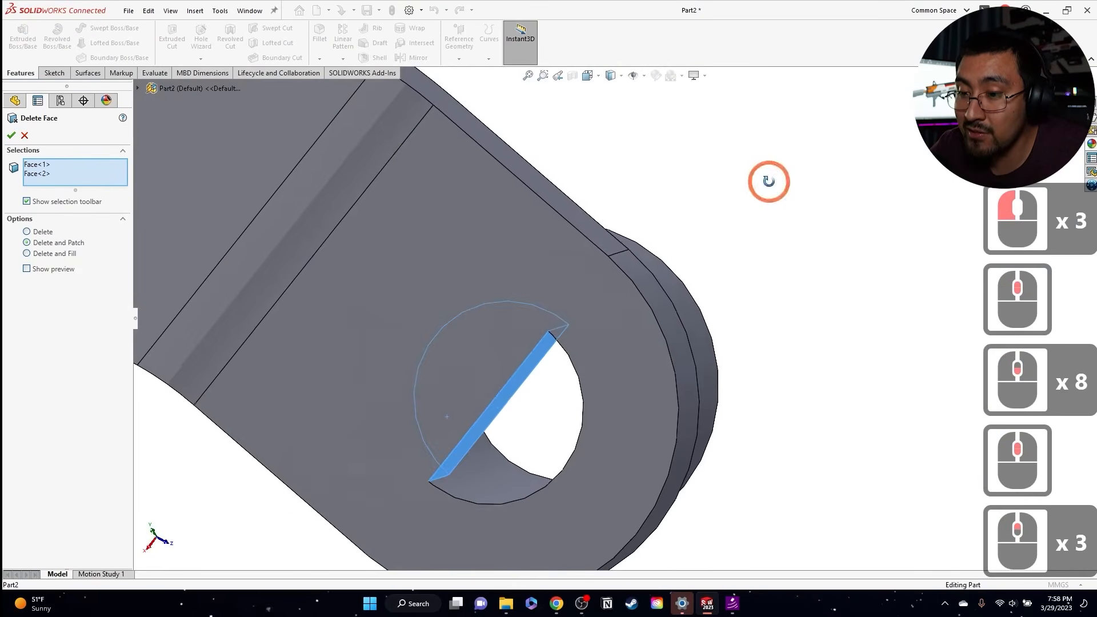
middle_drag(481, 367, 499, 255)
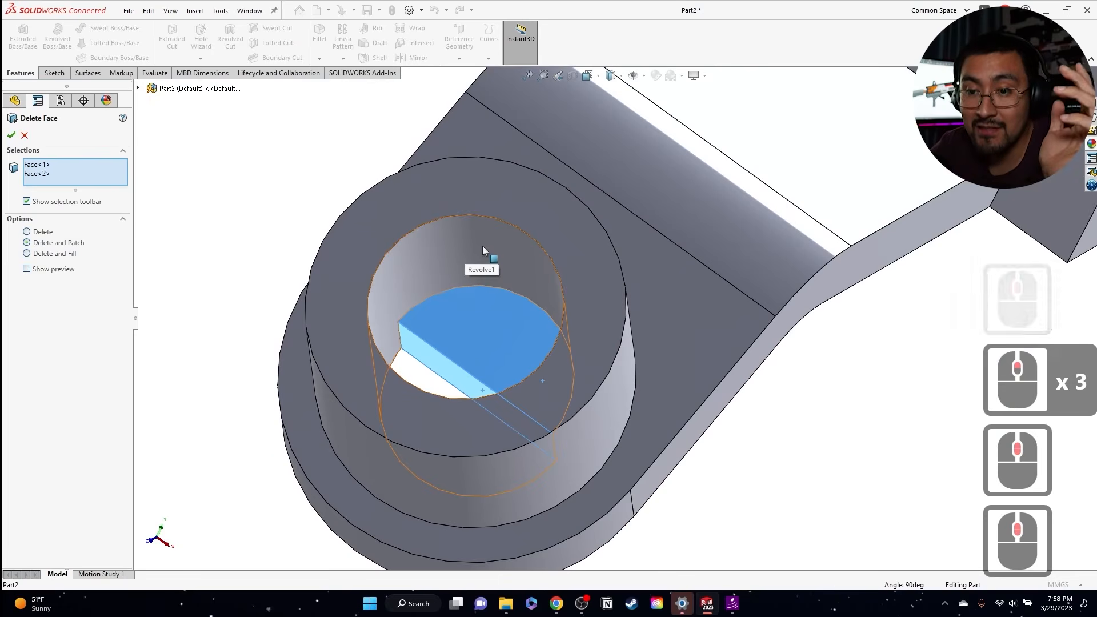
mouse_move(497, 290)
middle_down()
mouse_move(516, 245)
mouse_move(489, 279)
middle_up()
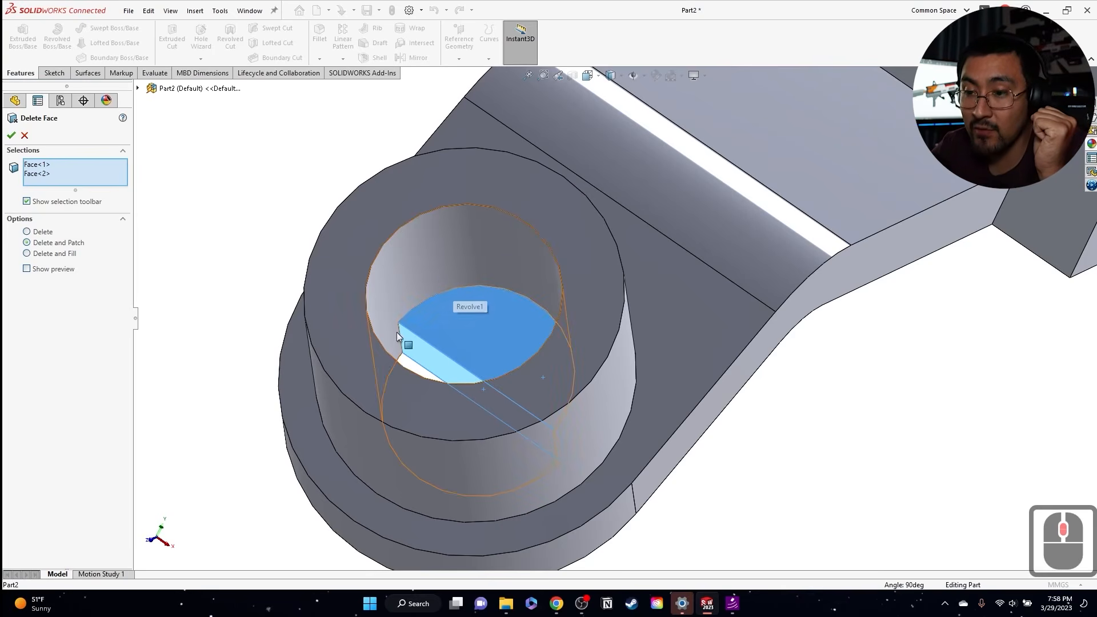
Step: Apply the face deletion in the bore with the Delete and Patch option
click(48, 232)
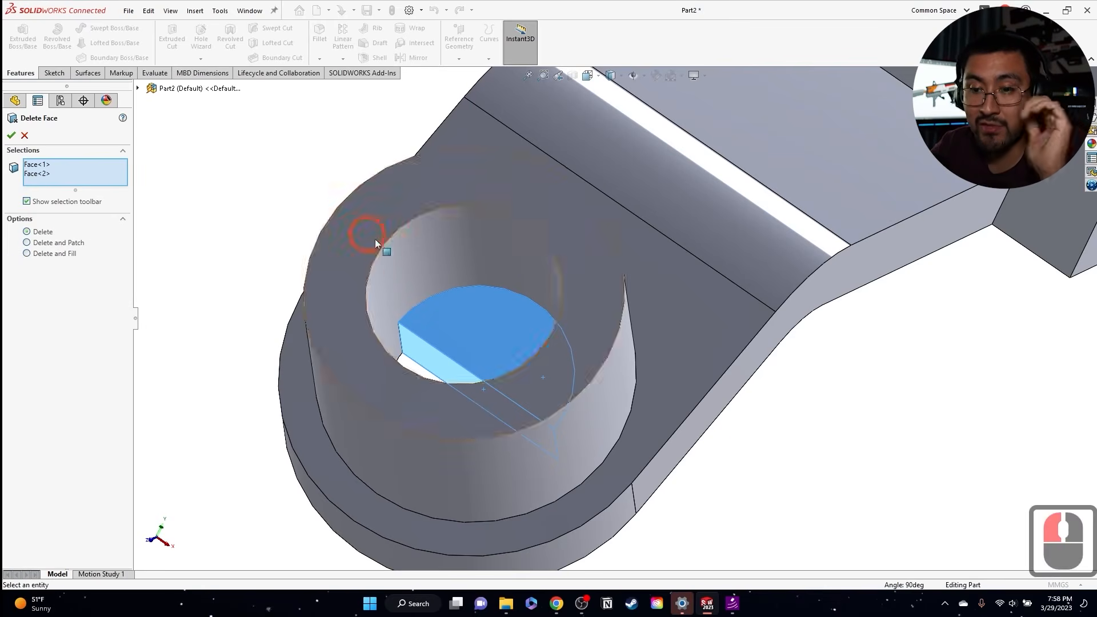
scroll(698, 230, up, 2)
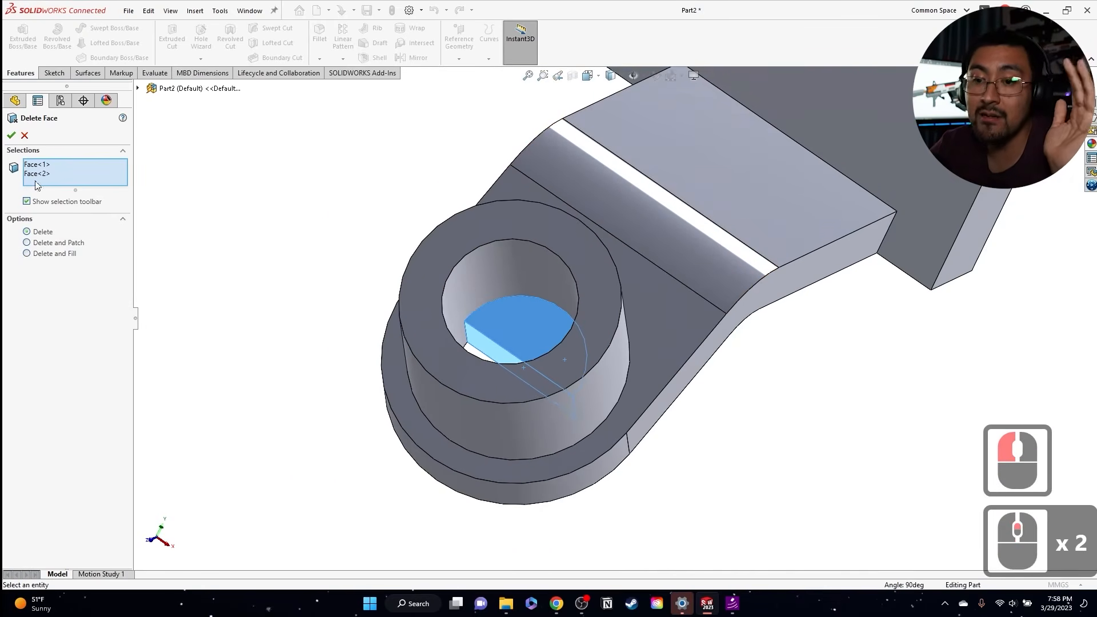
click(51, 253)
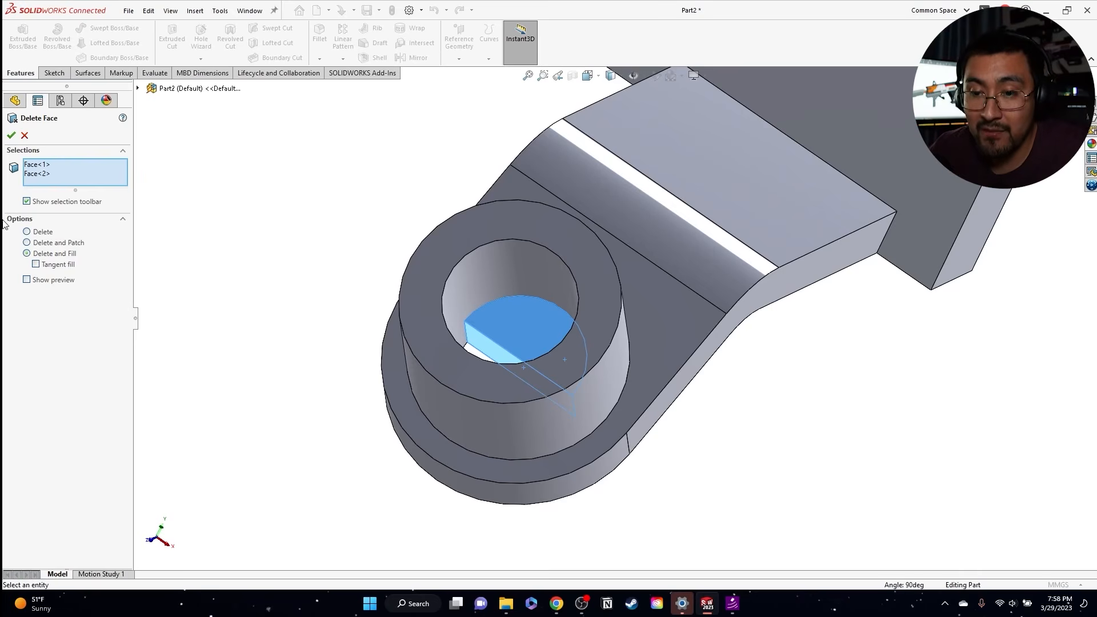
click(49, 243)
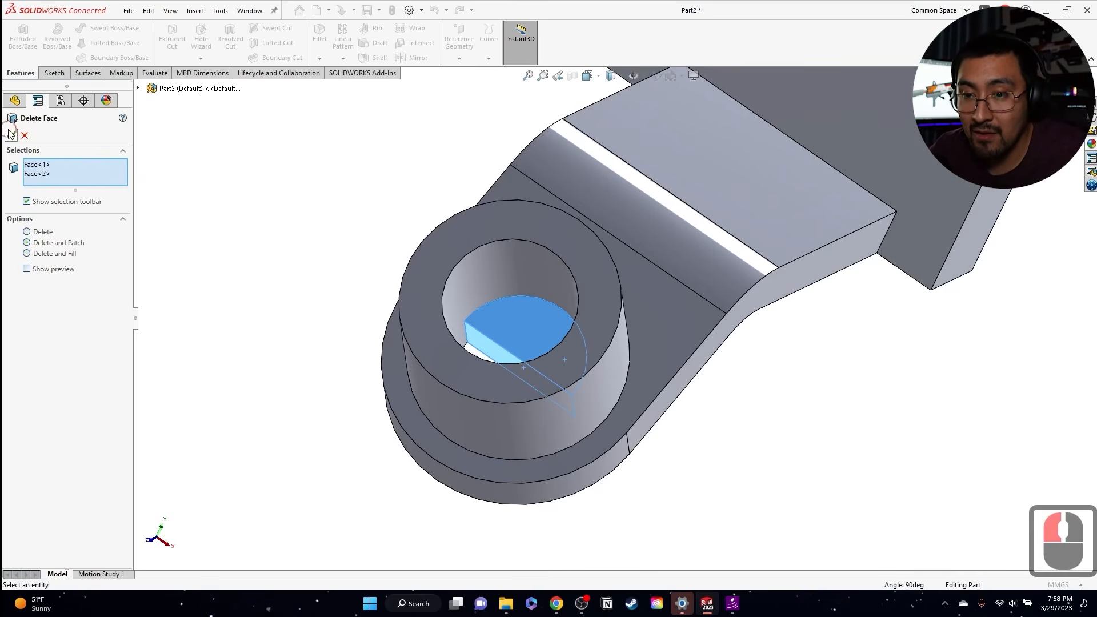
click(11, 135)
middle_drag(640, 361, 274, 269)
scroll(560, 297, up, 4)
scroll(649, 235, down, 3)
click(237, 204)
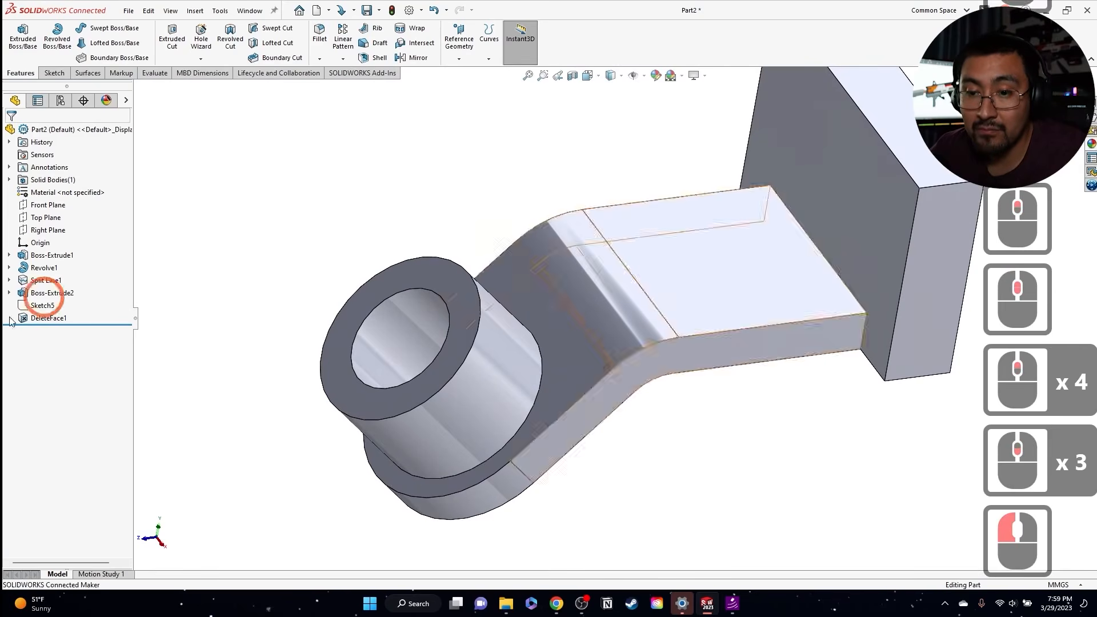
Step: Move the offset sketch below the Delete Face feature, show it and reopen it for editing
click(44, 305)
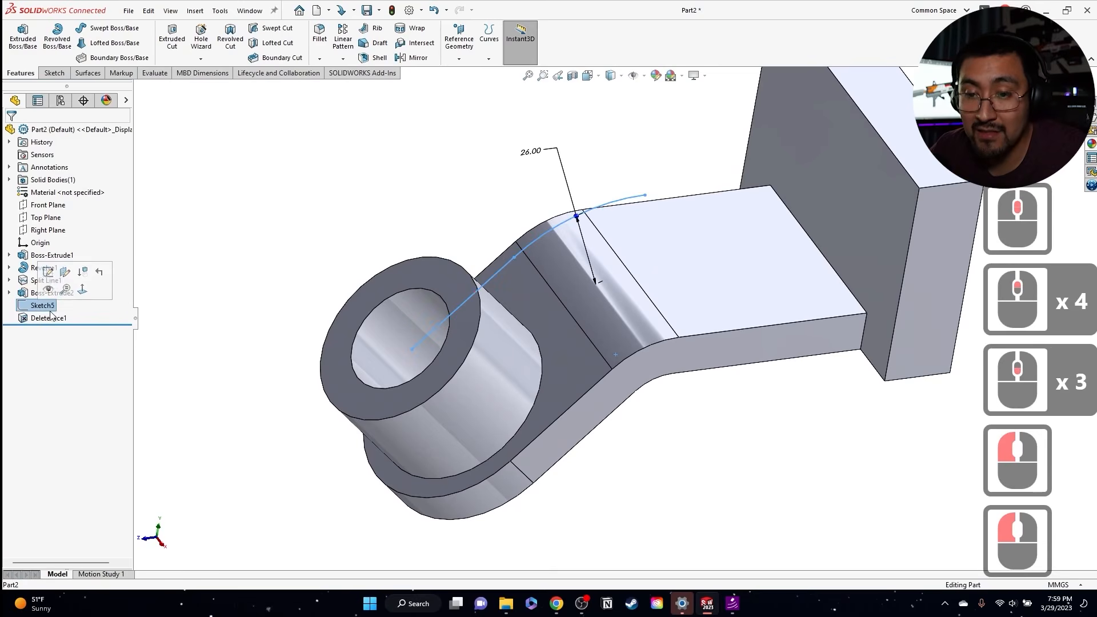
drag(49, 308, 45, 321)
click(60, 294)
middle_drag(456, 238, 462, 178)
click(36, 317)
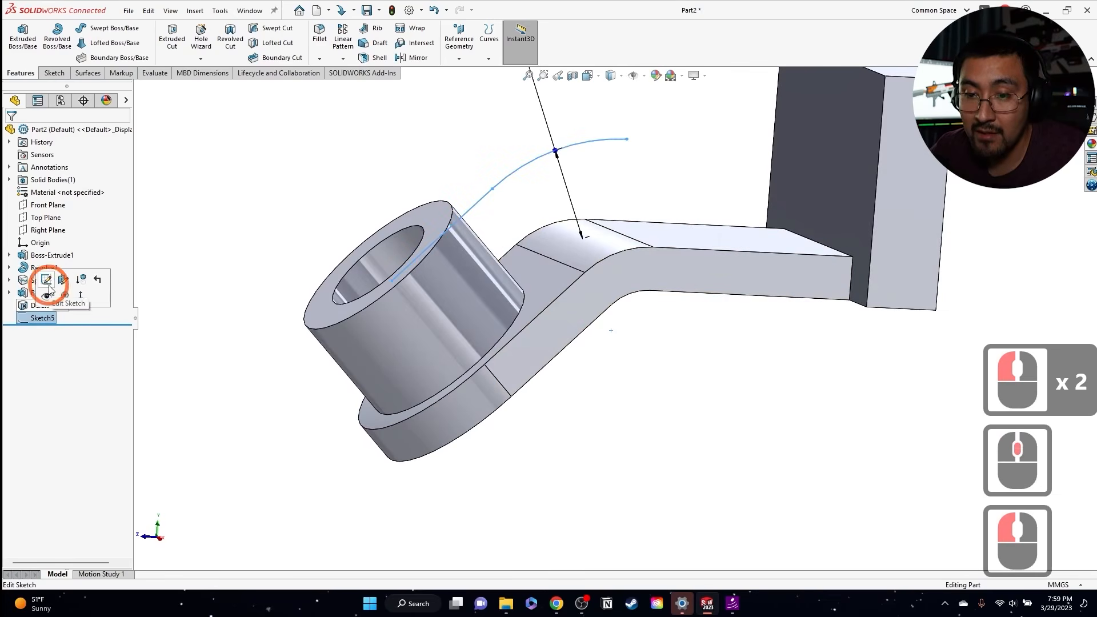
click(49, 289)
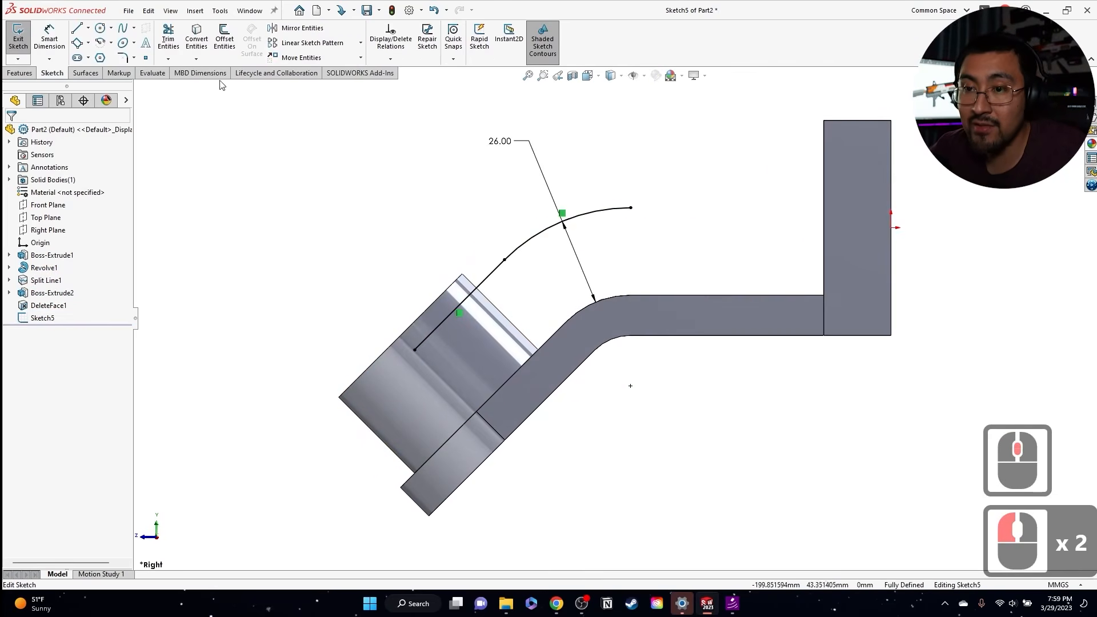
Step: Create intersection curves in the sketch from the cylinder's inner bore face
click(196, 58)
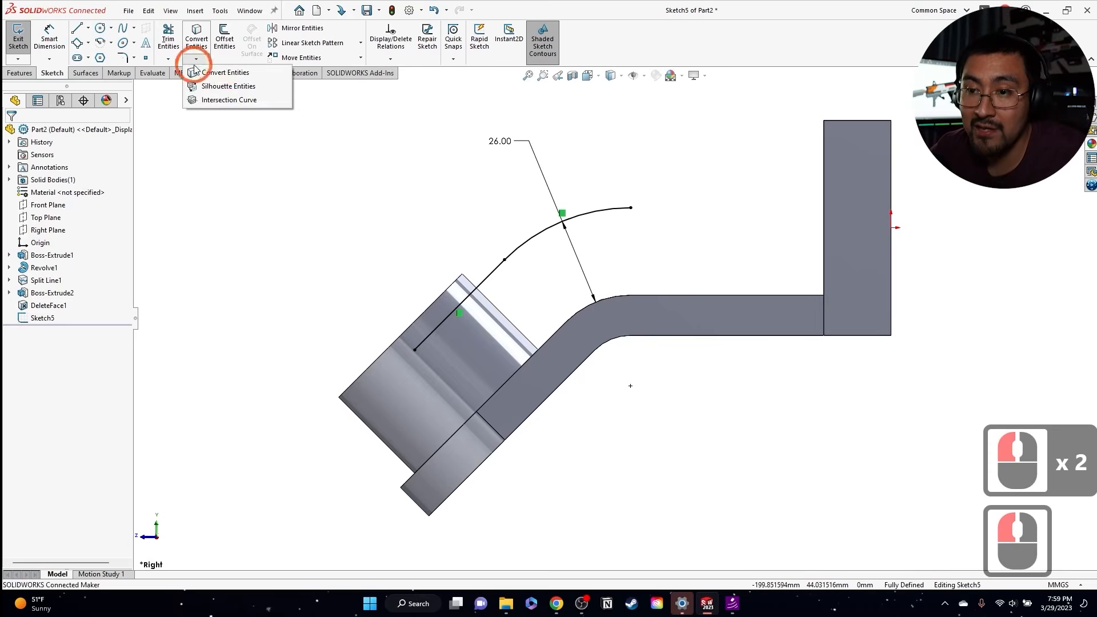
click(226, 100)
middle_drag(311, 190, 455, 301)
click(484, 342)
scroll(553, 352, down, 3)
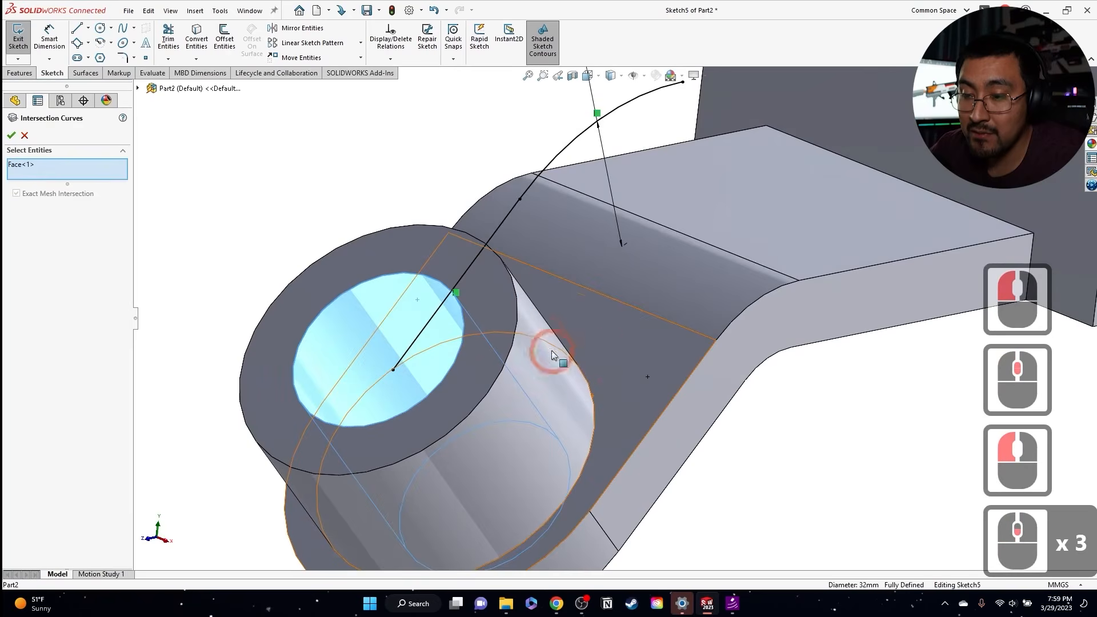
middle_drag(468, 305, 389, 287)
click(10, 136)
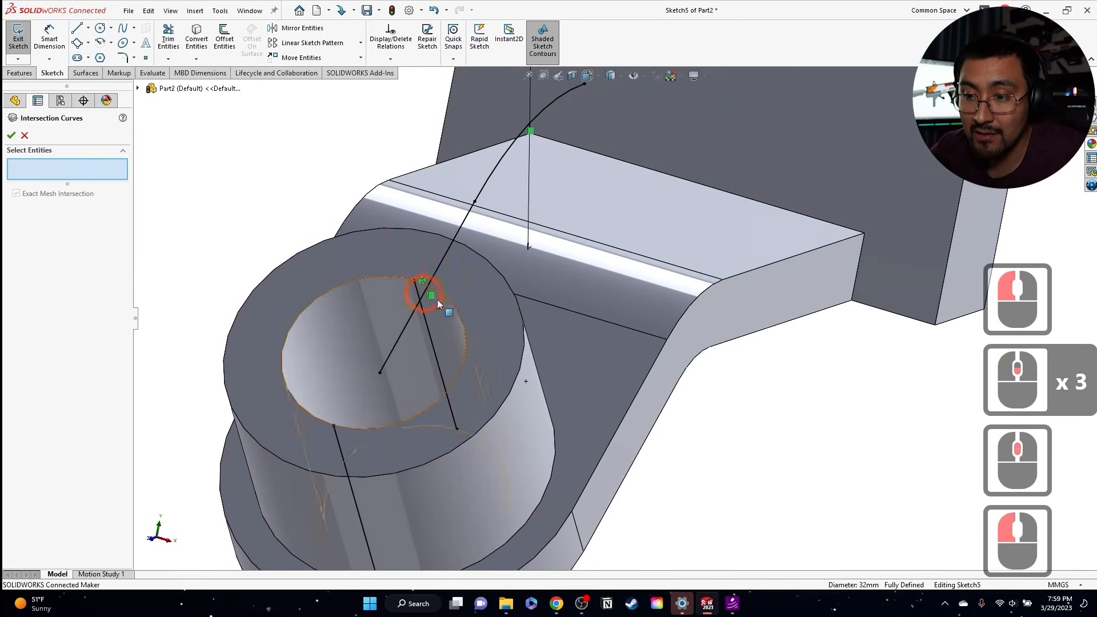
key(grave)
mouse_move(447, 354)
middle_down()
mouse_move(369, 300)
mouse_move(379, 385)
mouse_move(427, 461)
mouse_move(485, 283)
middle_up()
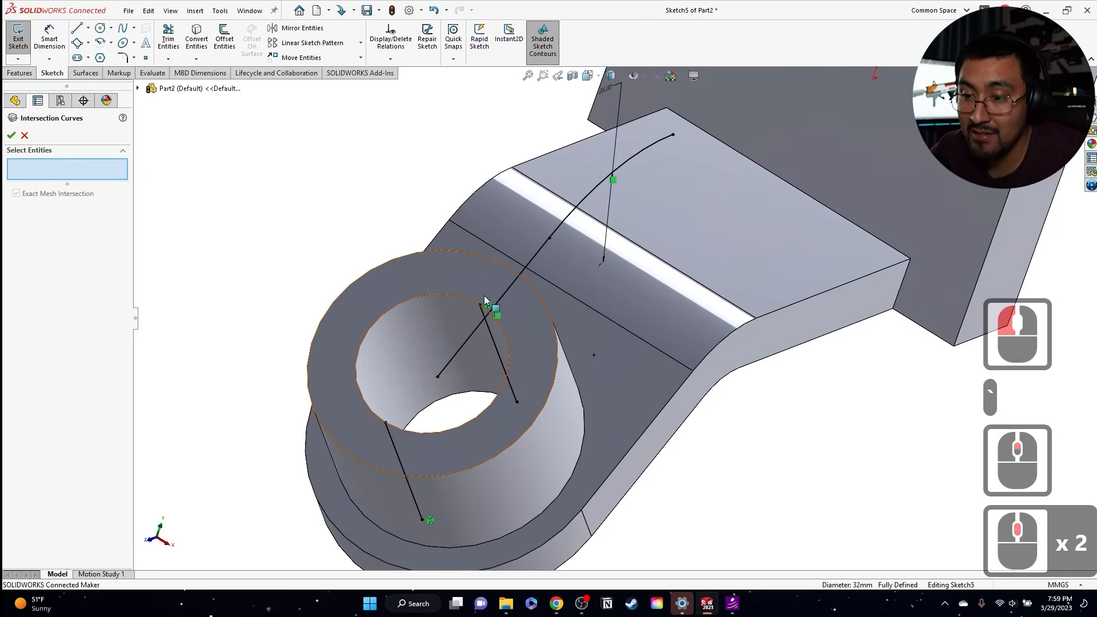
Step: Trim the offset line and near bore line back to their crossing, and remove the bore line on the opposite side
click(160, 42)
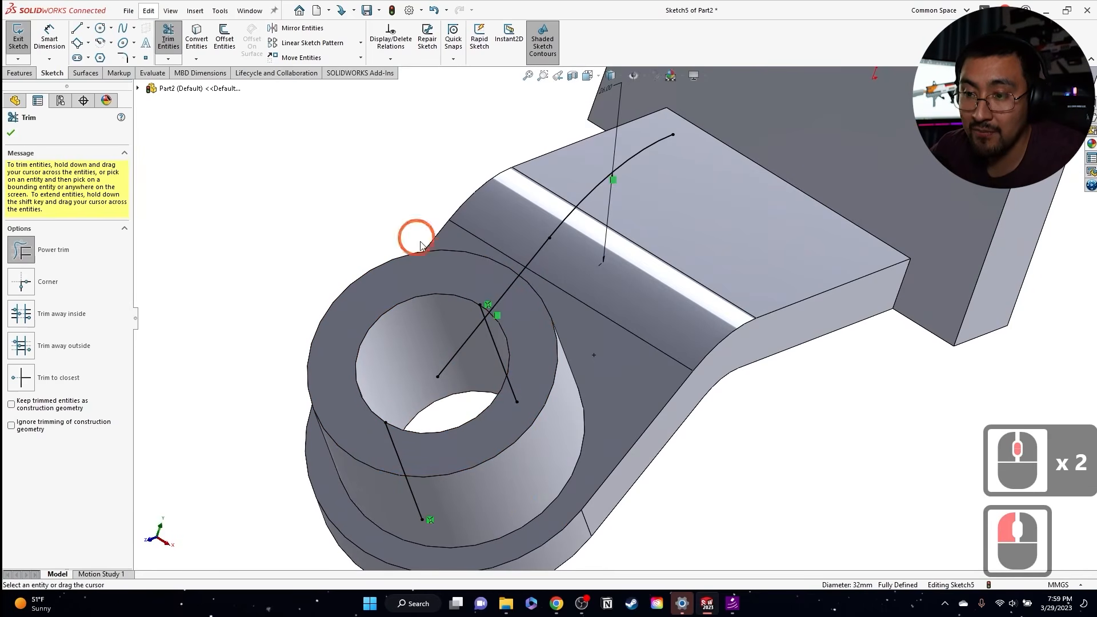
drag(474, 325, 486, 311)
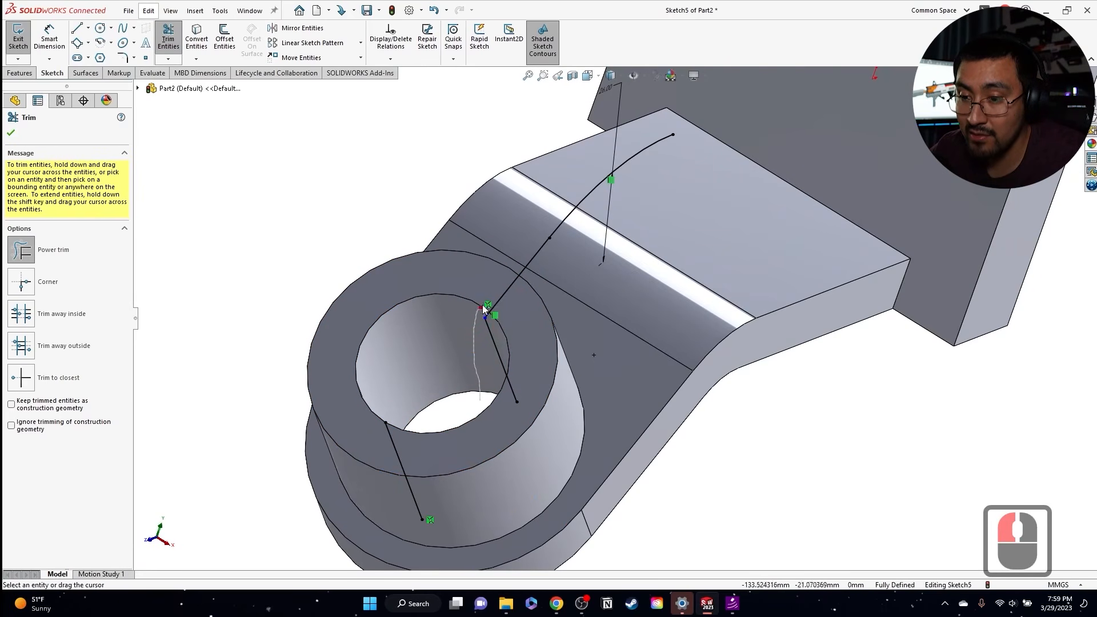
drag(415, 423, 389, 504)
middle_drag(411, 363, 583, 357)
key(Escape)
click(686, 290)
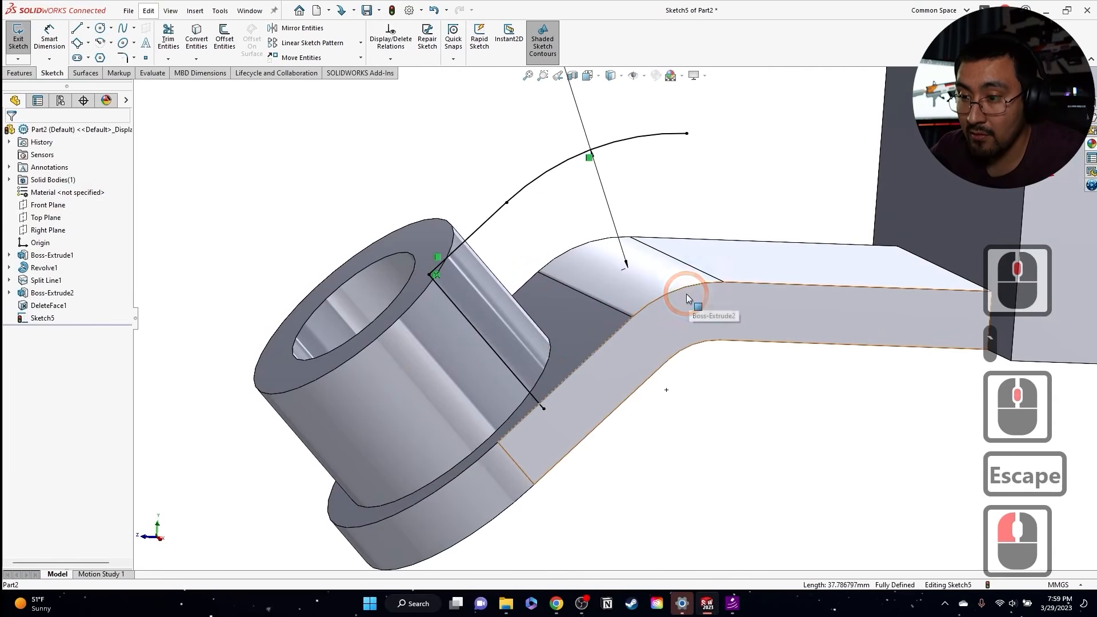
Step: Create intersection curves in the sketch from the arm's sloped, bent and flat top faces and the plate's front face
ctrl+click(693, 286)
ctrl+click(730, 284)
scroll(800, 240, up, 2)
ctrl+click(897, 252)
click(200, 28)
scroll(791, 285, up, 3)
scroll(791, 286, down, 2)
scroll(828, 343, up, 2)
scroll(845, 365, down, 3)
Step: Trim the plate face's line where it extends below the arm's top line
click(168, 39)
click(698, 343)
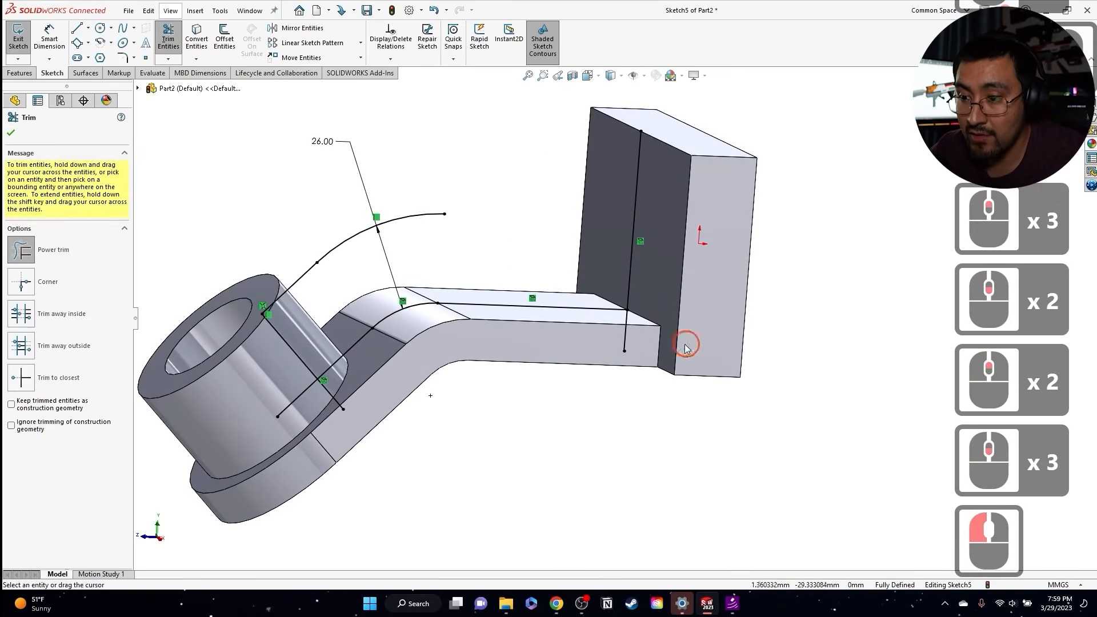
key(Escape)
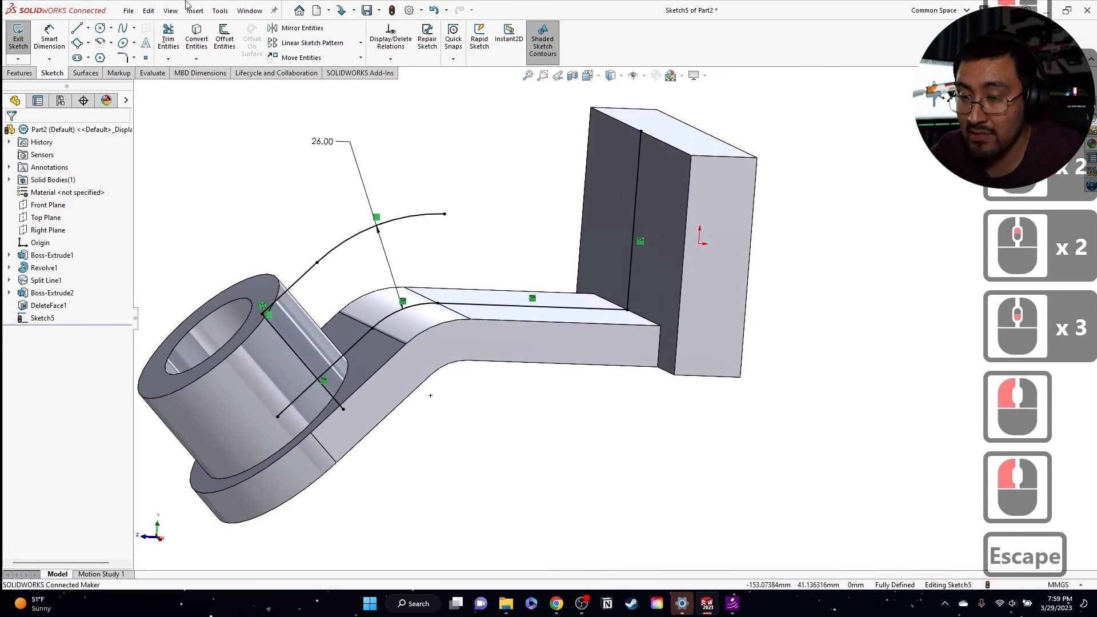
Step: Draw a tangent arc from the end of the upper offset curve to the top end of the plate line
click(112, 43)
click(123, 68)
click(445, 215)
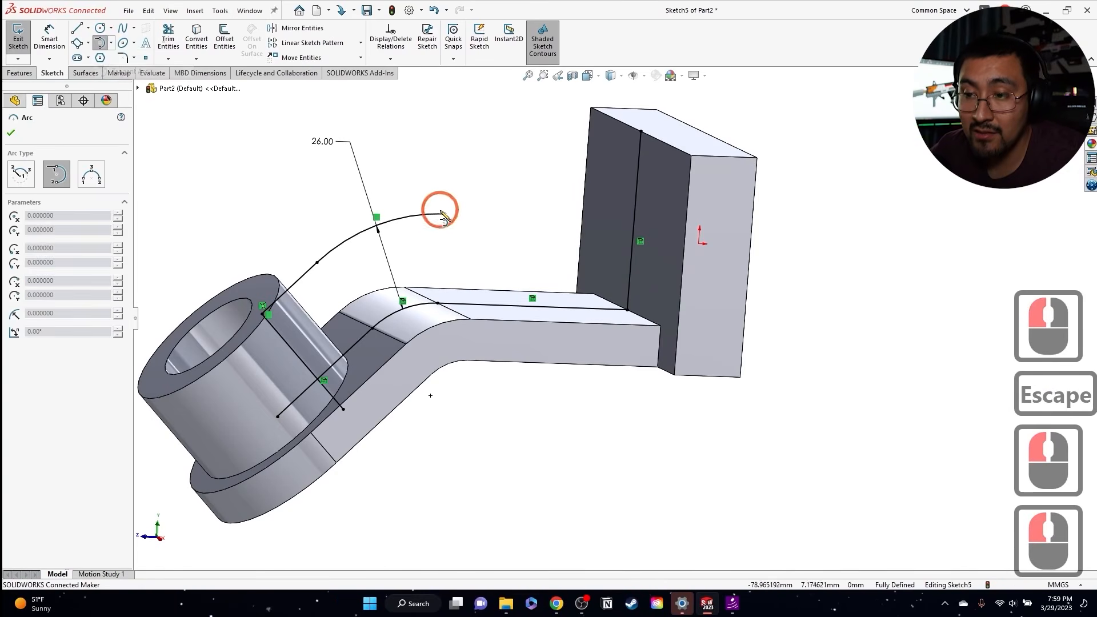
click(444, 214)
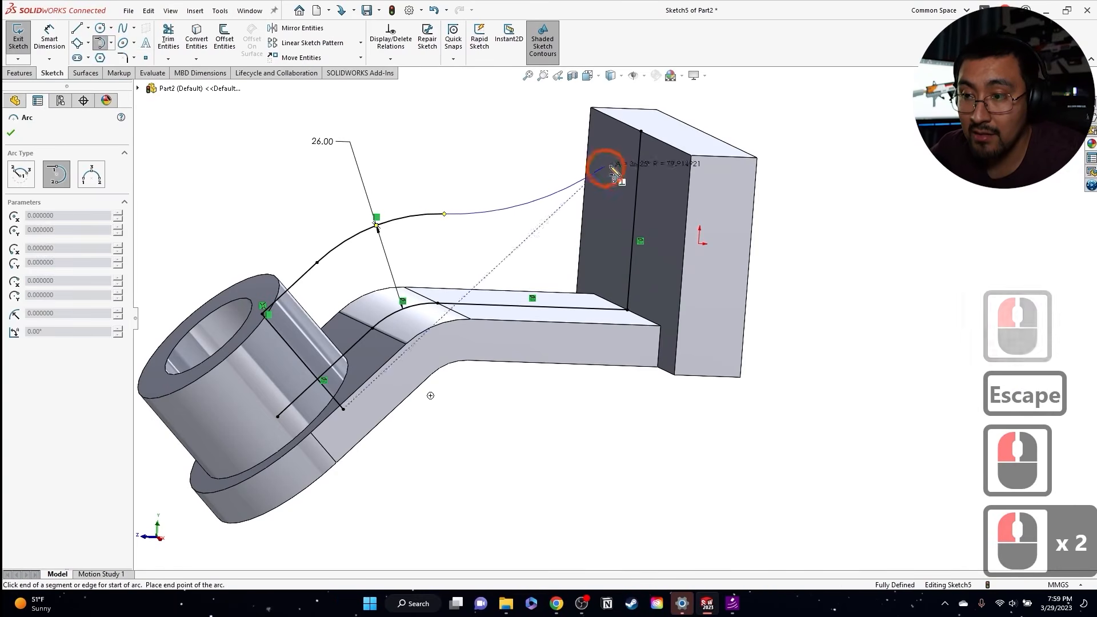
click(641, 132)
key(Escape)
key(Escape)
click(470, 215)
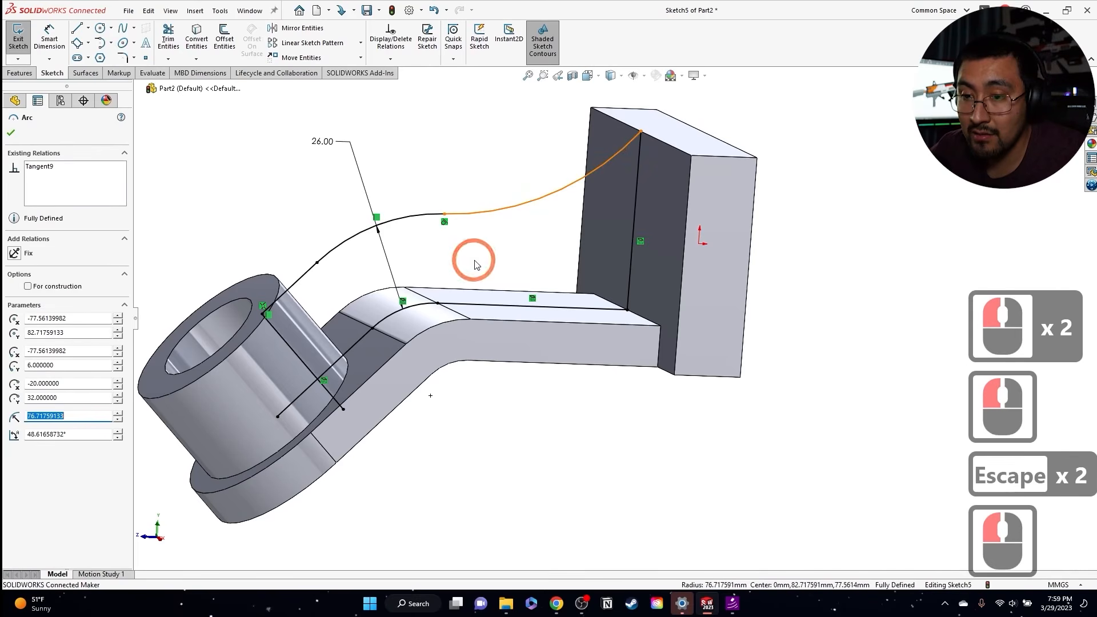
key(Escape)
Step: Shift the start point of the tangent arc along the offset curve and dimension the arc's radius as 55 mm
middle_drag(477, 232, 457, 227)
drag(446, 215, 421, 220)
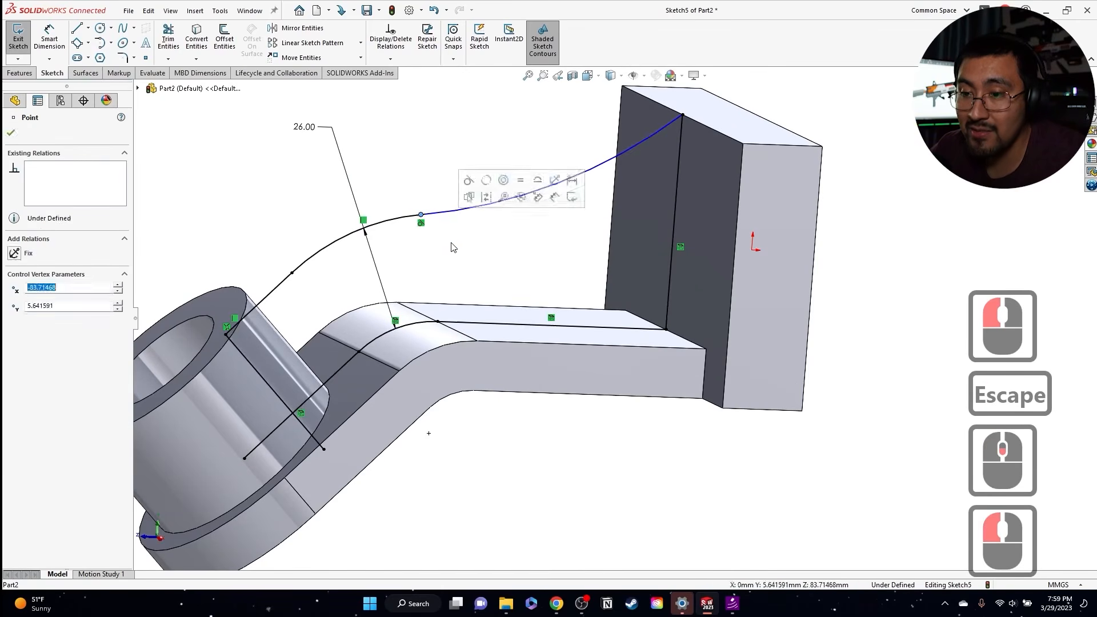
click(460, 248)
click(51, 36)
click(474, 201)
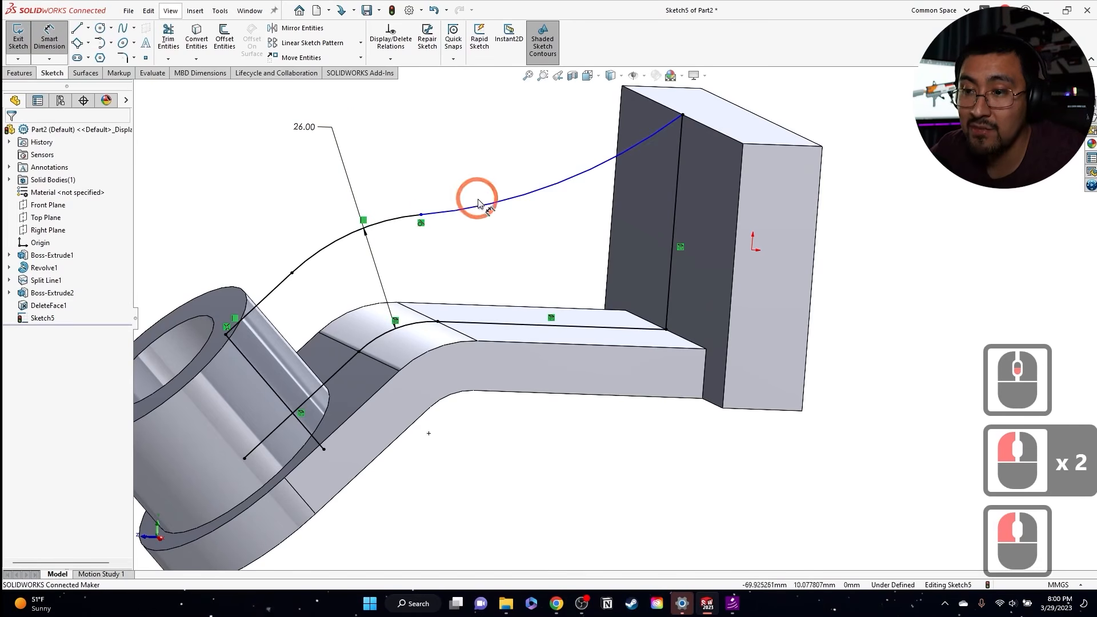
click(465, 154)
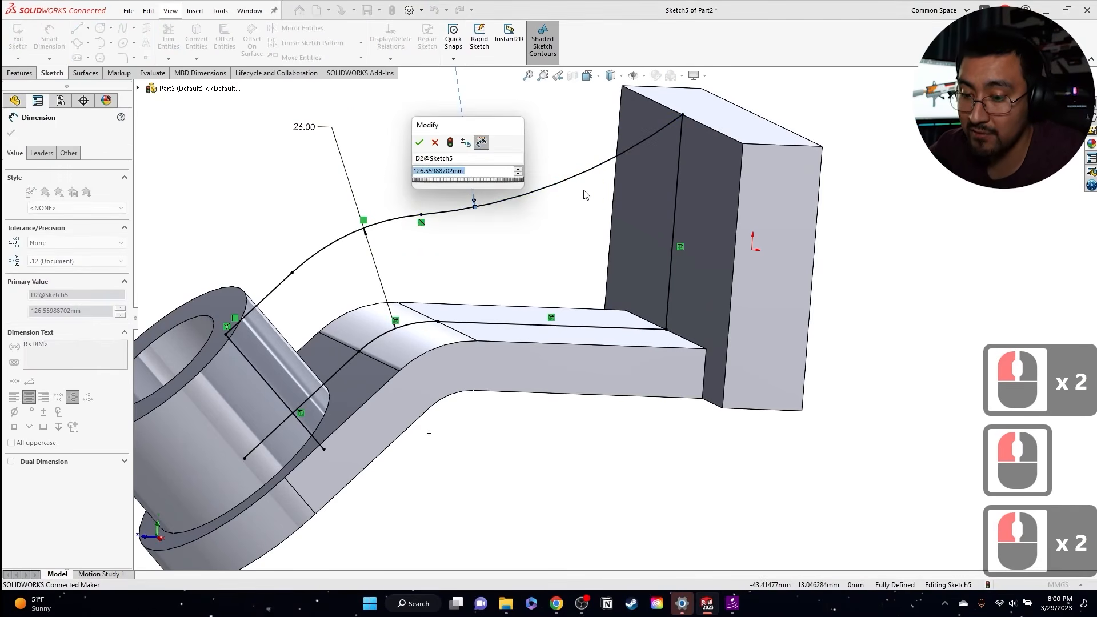
text(55)
key(Return)
key(Escape)
mouse_move(583, 194)
middle_down()
mouse_move(473, 240)
mouse_move(495, 245)
mouse_move(605, 197)
middle_up()
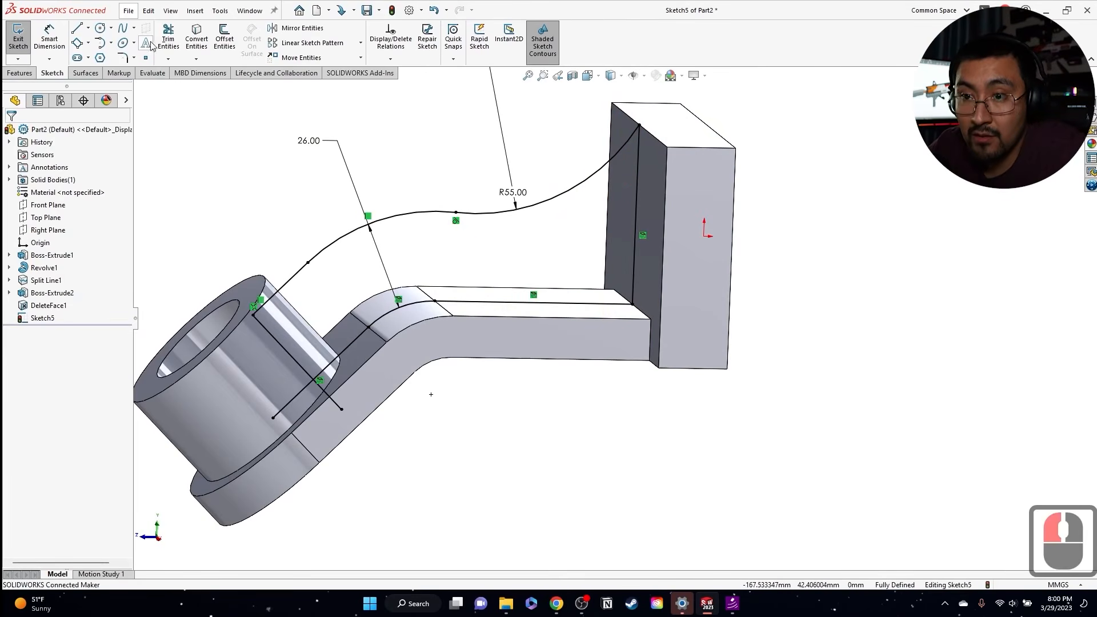
Step: Trim the bore and arm line ends that extend past their crossing, and return from the browser drawing to SOLIDWORKS
click(432, 394)
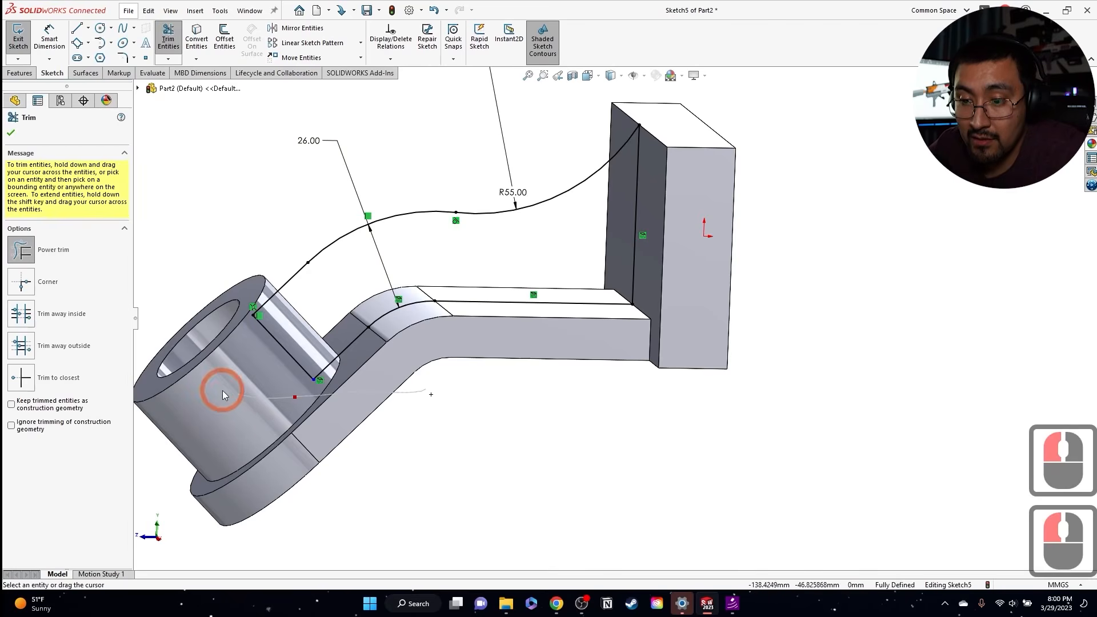
key(Escape)
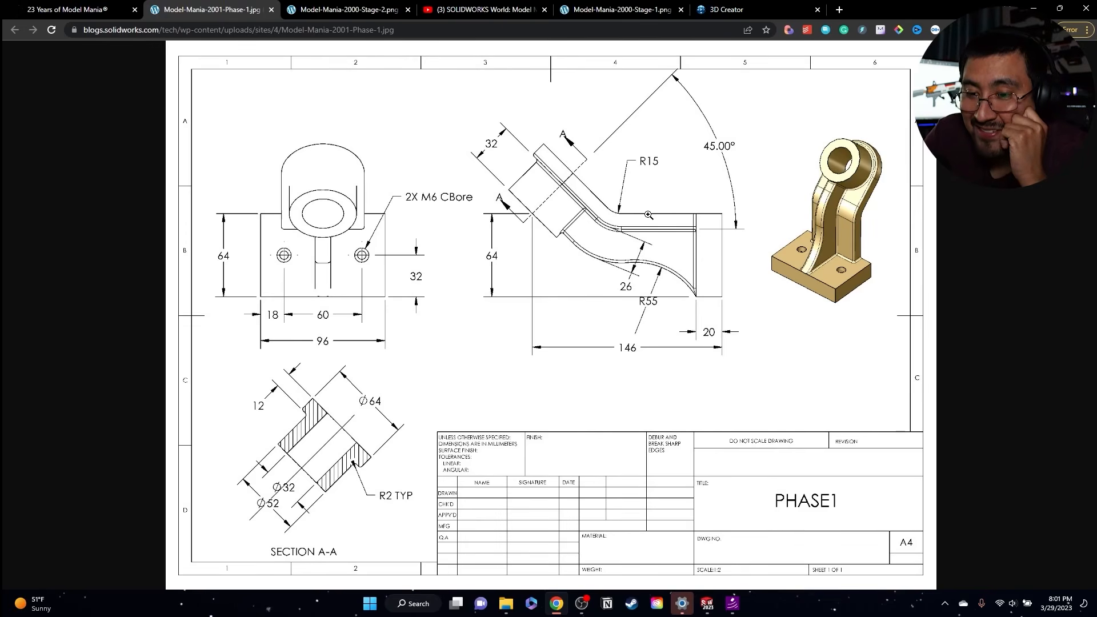
click(1042, 12)
Step: Extrude the closed rib profile as a boss, Mid Plane, with a total thickness of 10 mm
click(17, 45)
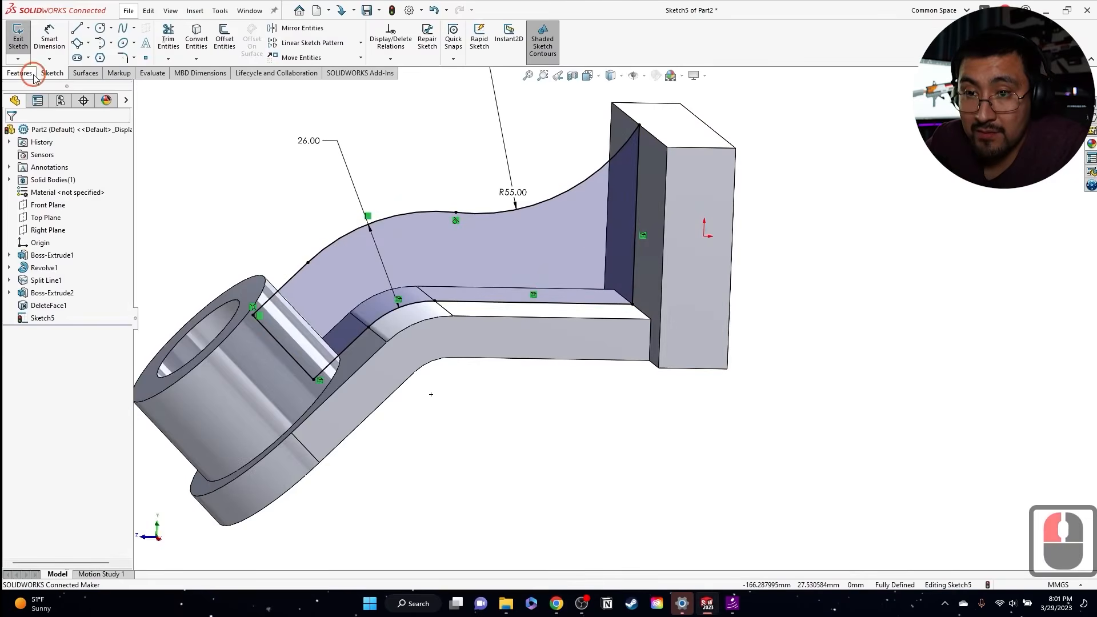
click(34, 75)
click(37, 43)
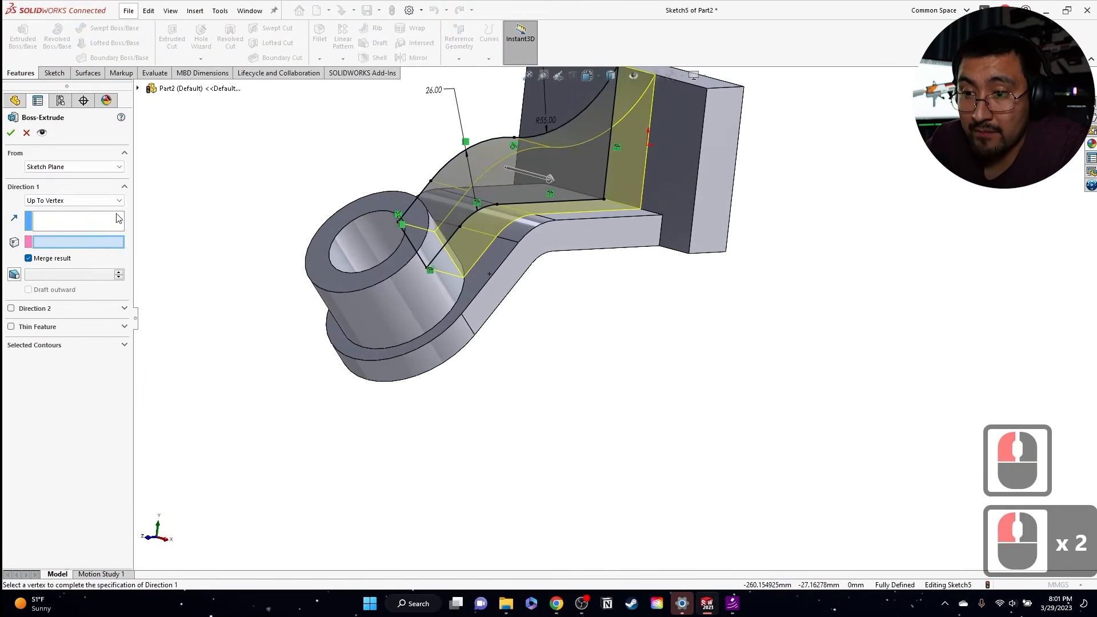
click(81, 200)
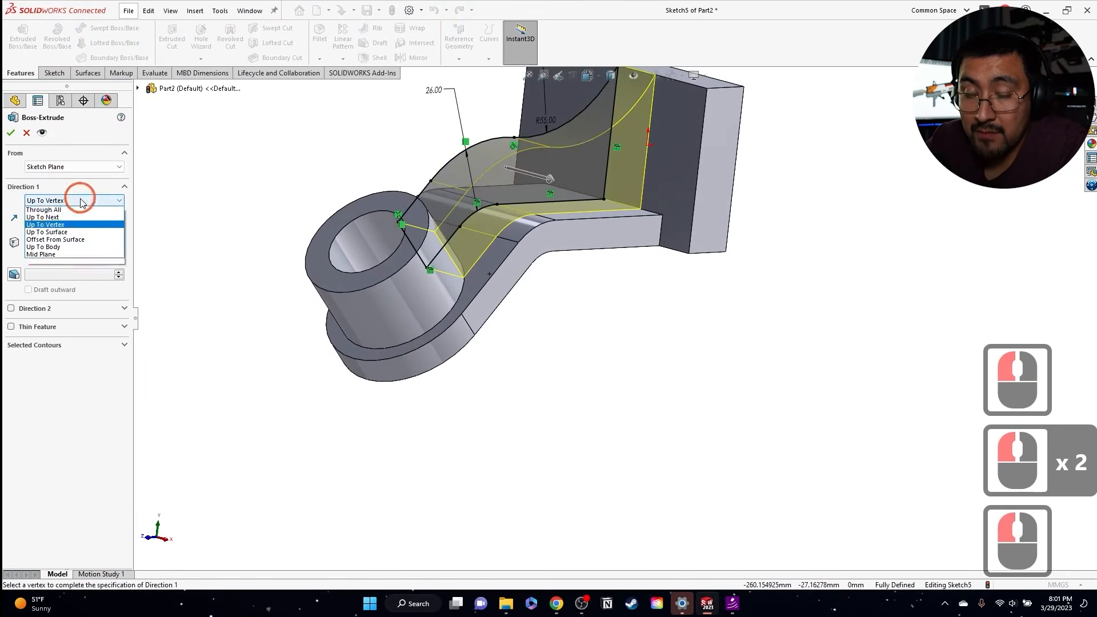
click(51, 263)
click(83, 228)
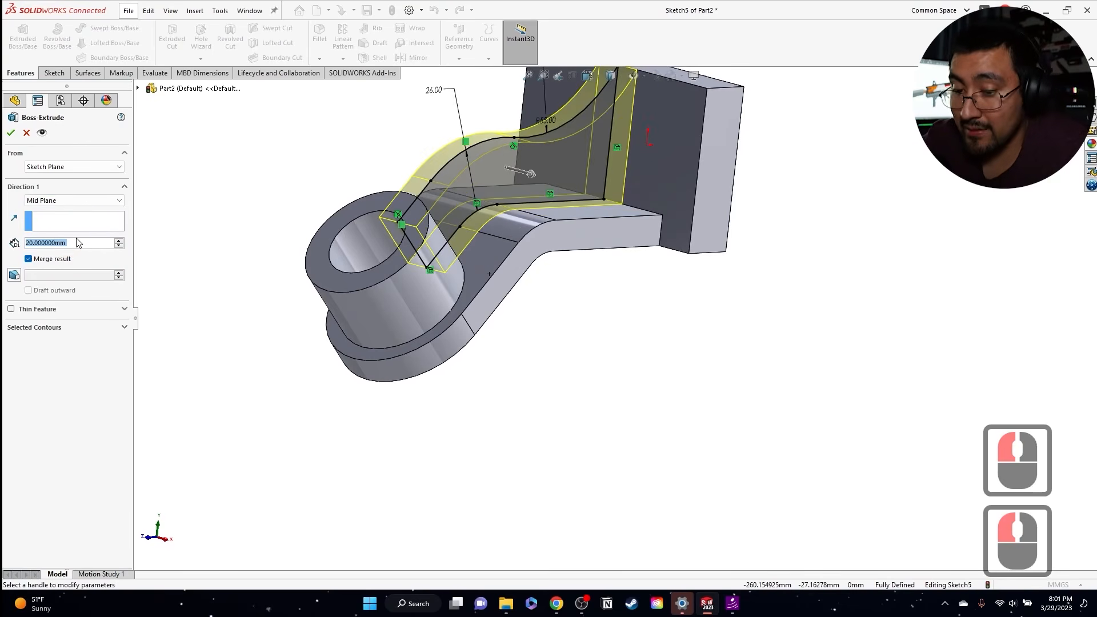
text(10)
key(Return)
key(Return)
click(788, 262)
middle_drag(788, 263, 358, 37)
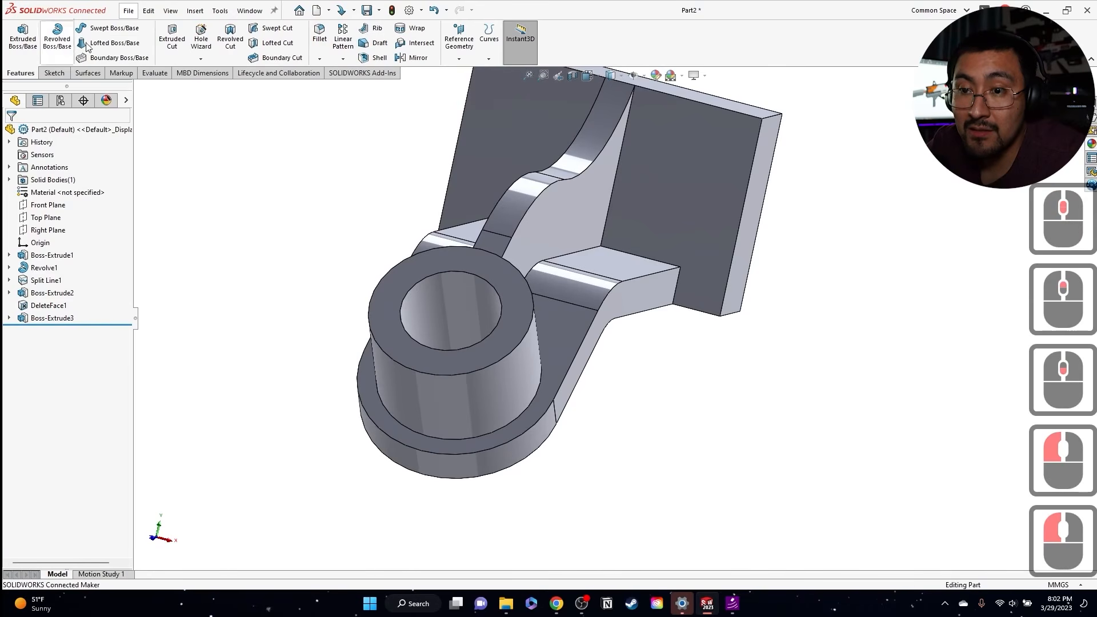
Step: Start a Hole Wizard hole with the ANSI Metric standard and the Counterbore hole type
click(201, 38)
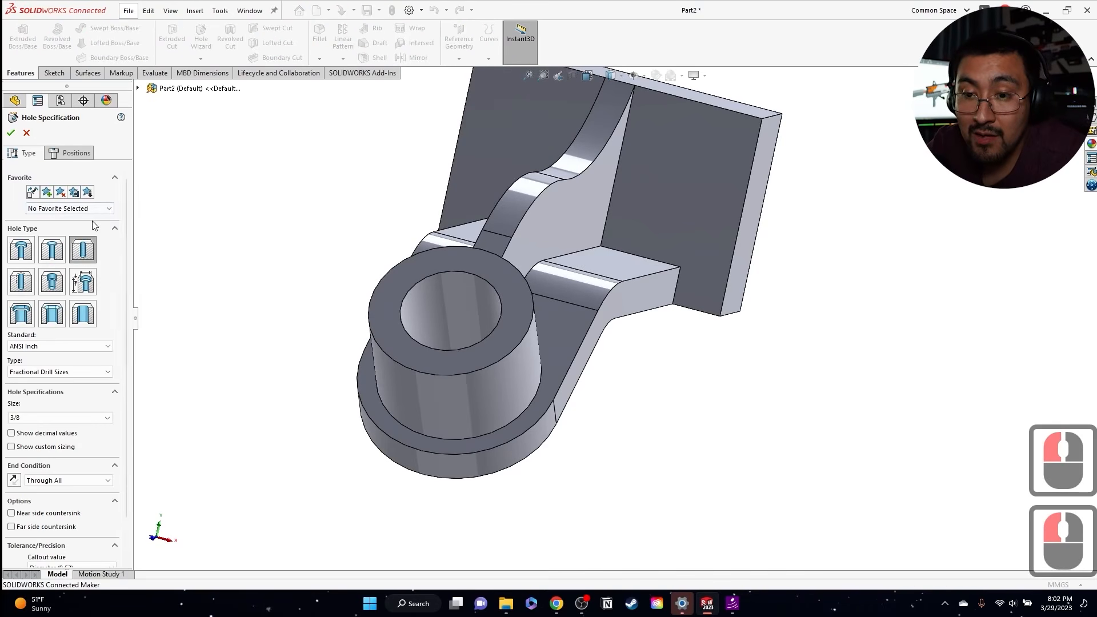
click(67, 346)
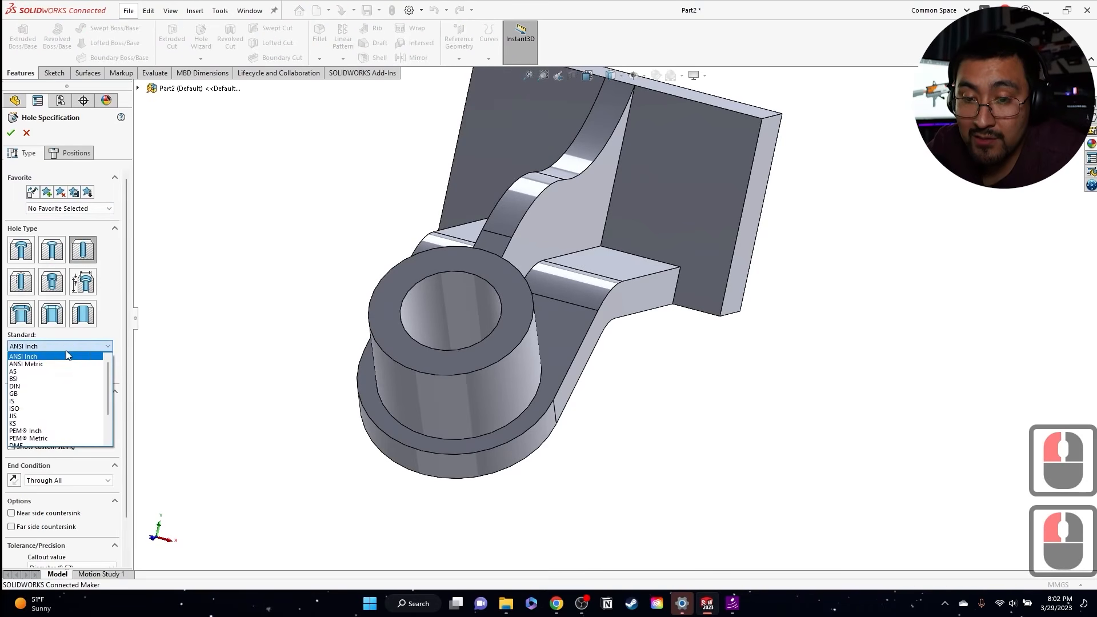
click(66, 346)
click(66, 346)
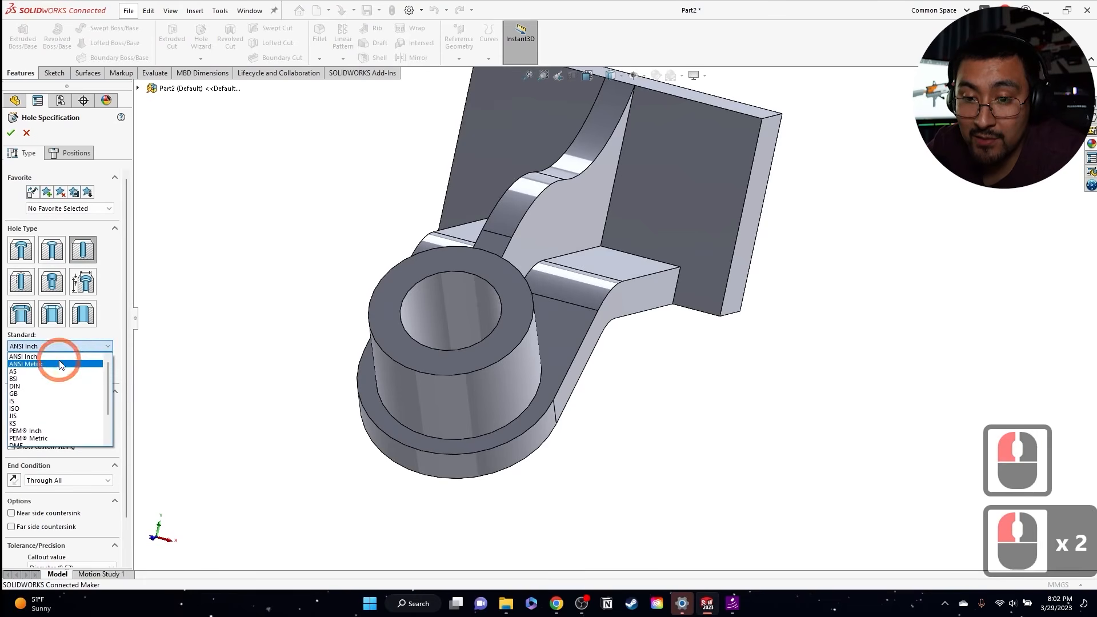
click(61, 364)
click(61, 372)
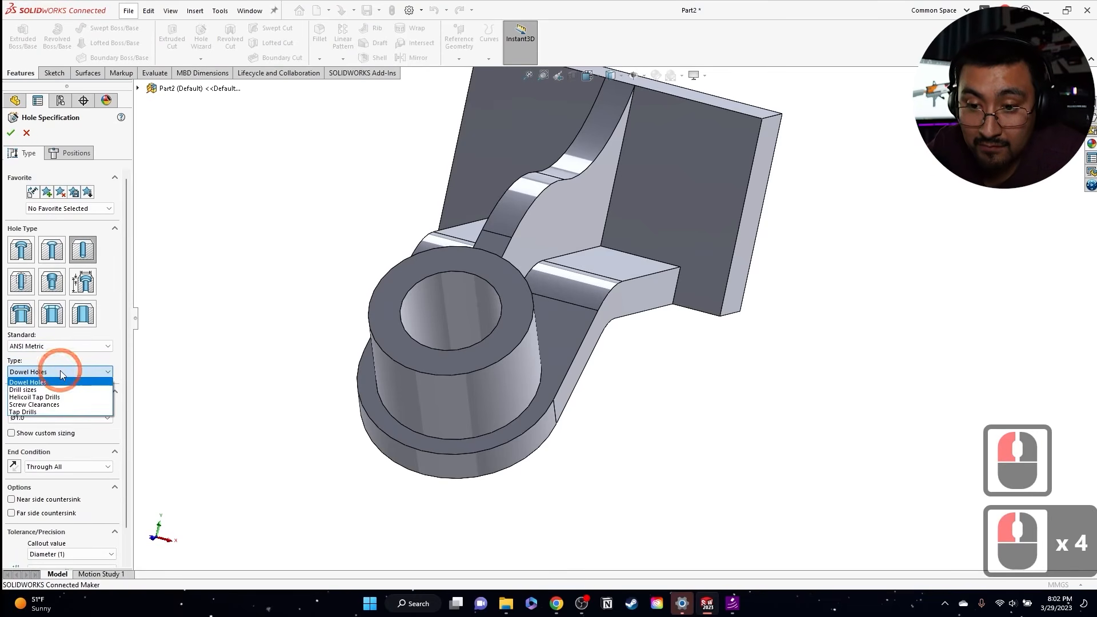
click(22, 253)
click(23, 253)
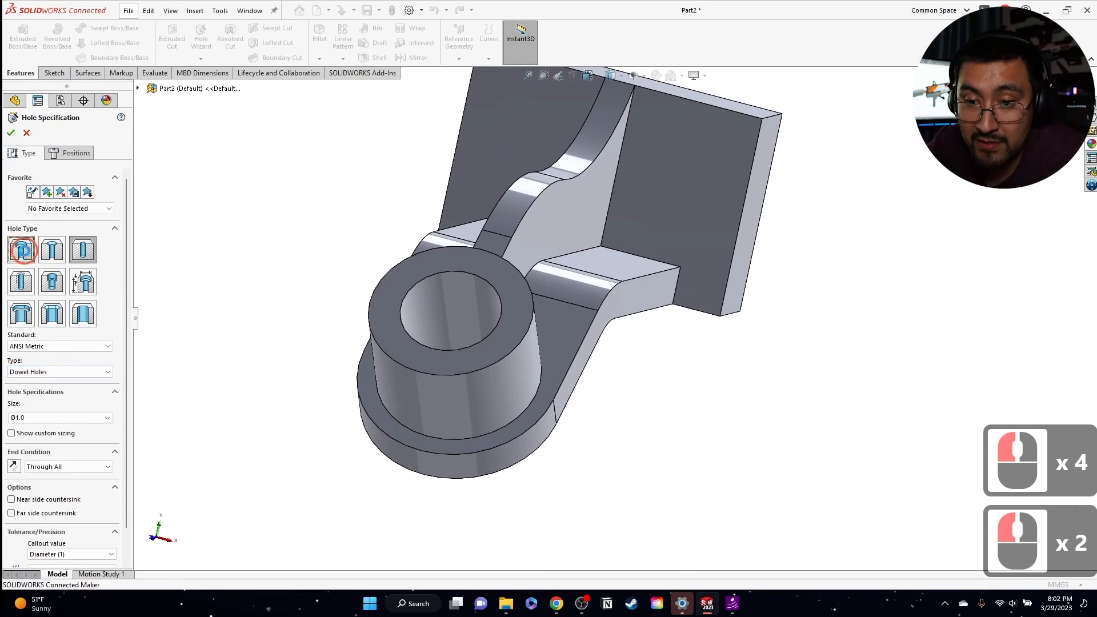
Step: Specify the counterbore for a Socket Head Cap Screw - ANSI B18.3.1M, size M6, keeping the Through All end condition
click(62, 372)
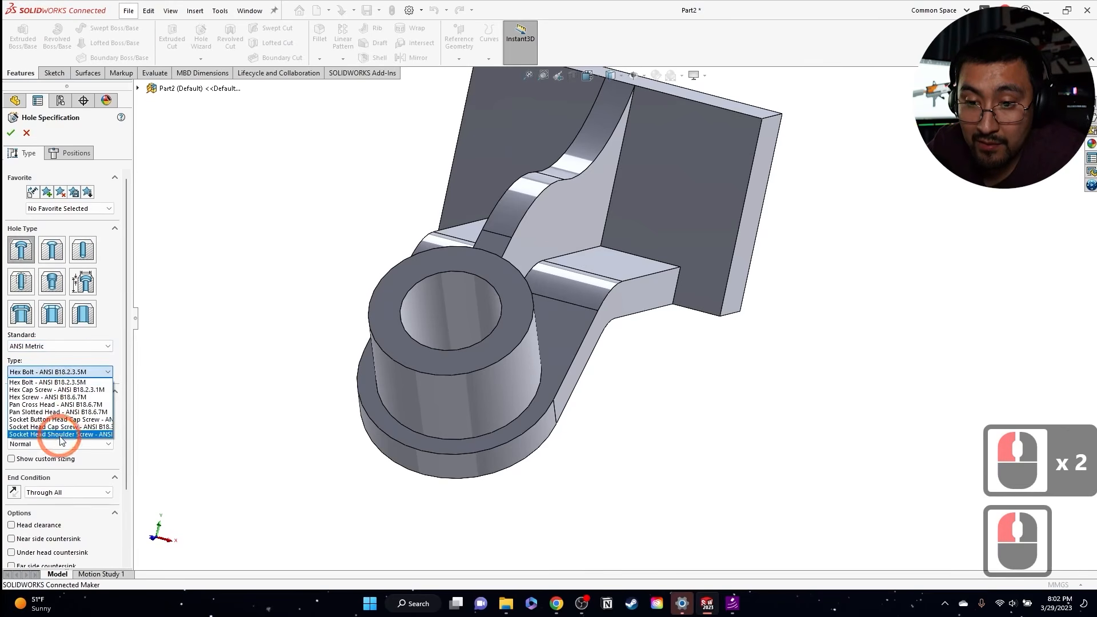
scroll(72, 425, down, 2)
click(88, 420)
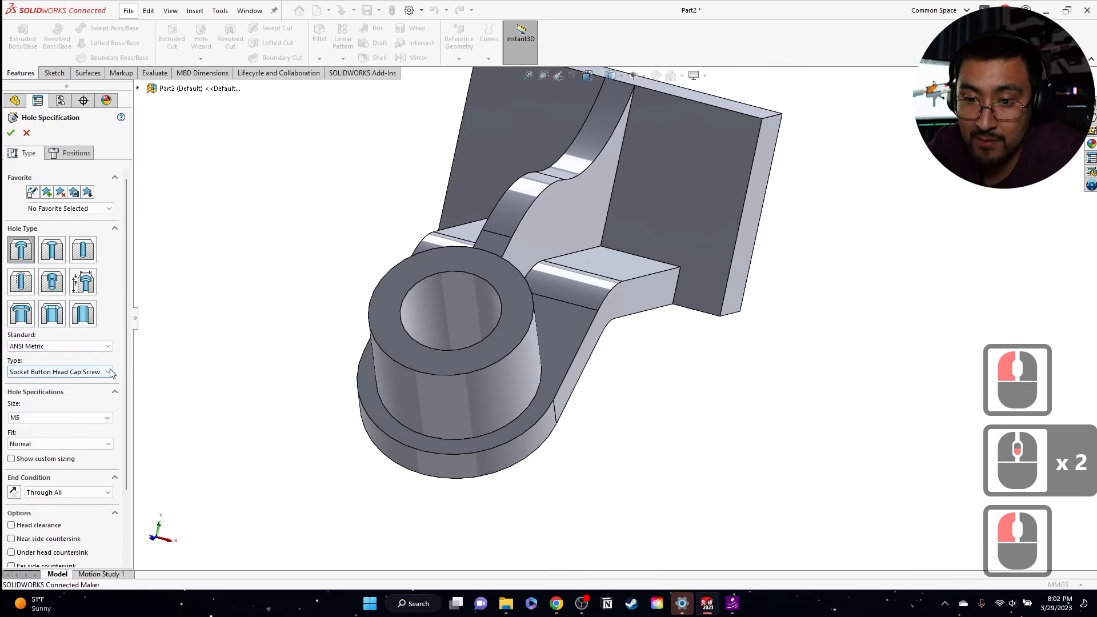
click(34, 418)
click(30, 455)
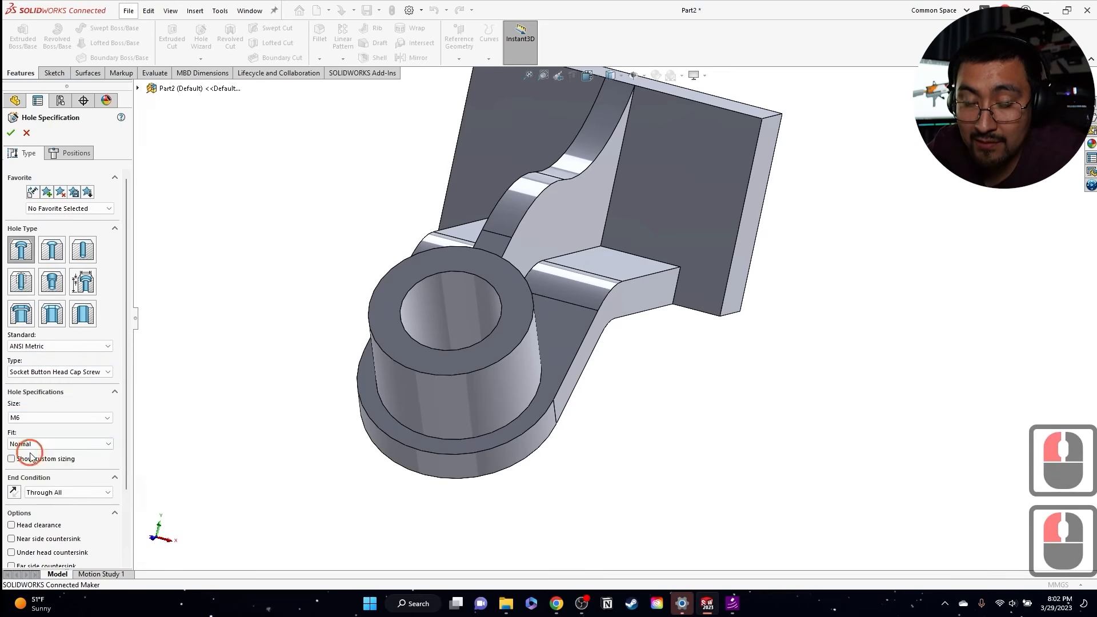
click(62, 492)
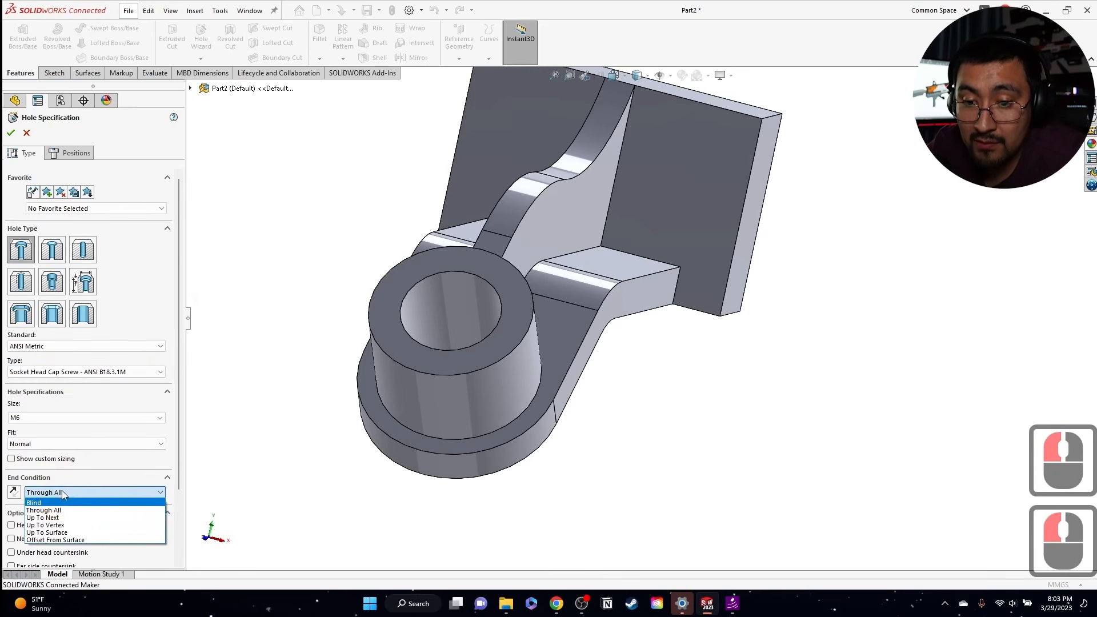
click(61, 491)
Step: Place one counterbore position on the plate's front face to the right of the rib
click(91, 164)
double_click(678, 197)
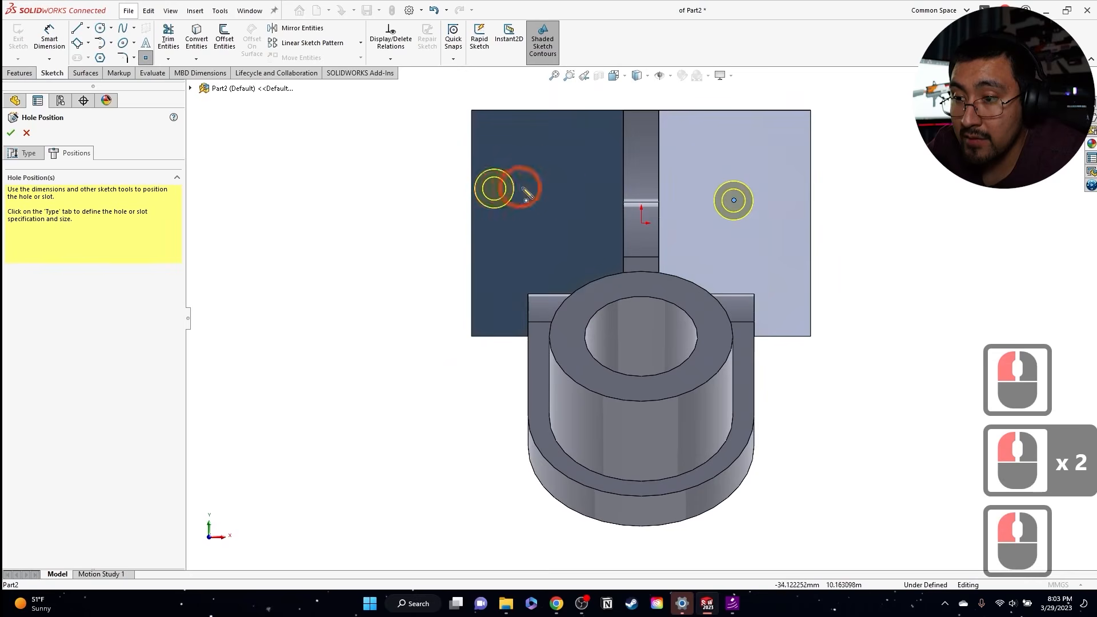
key(Escape)
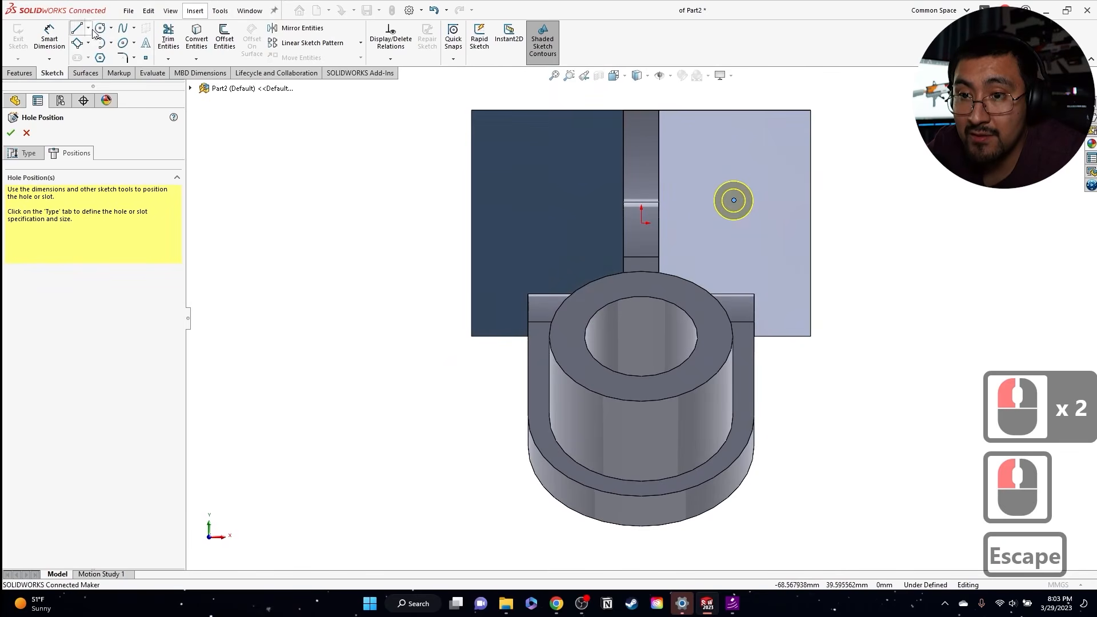
Step: Draw a vertical construction centerline from above the plate down to the origin
click(88, 29)
click(96, 54)
scroll(606, 153, up, 3)
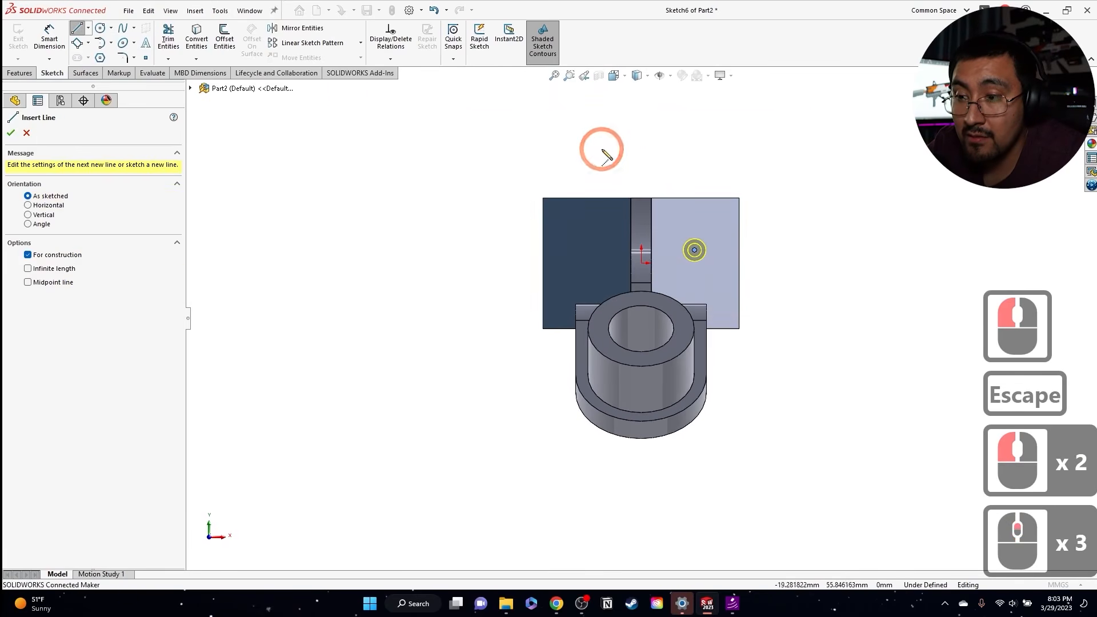
click(641, 157)
click(627, 264)
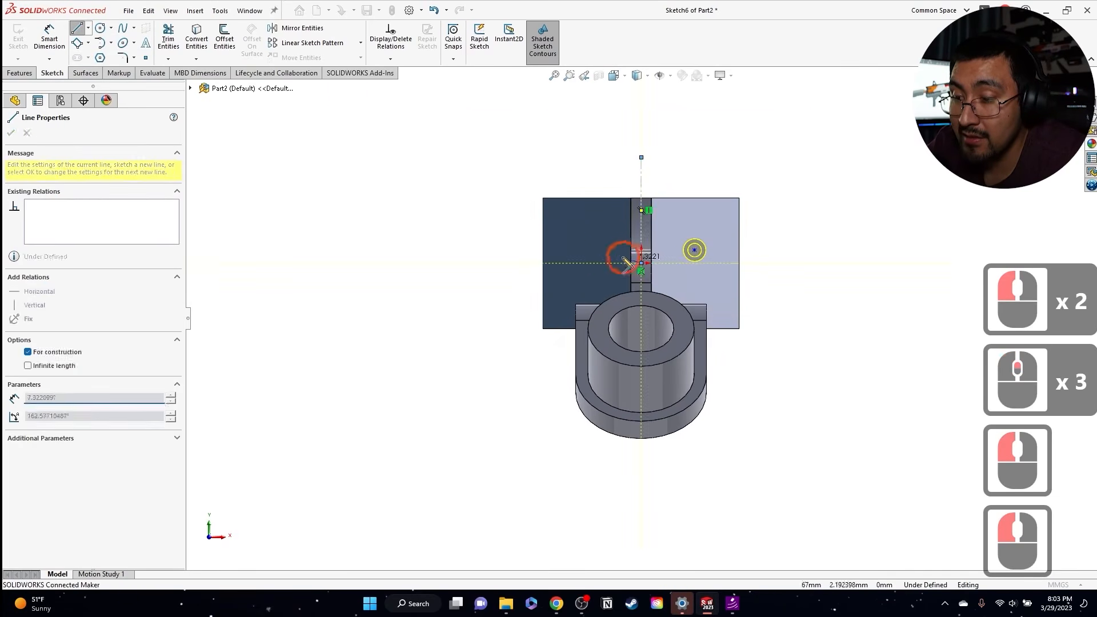
key(Escape)
key(Escape)
Step: Mirror the hole position point about the vertical centerline onto the other side of the rib
drag(776, 166, 675, 288)
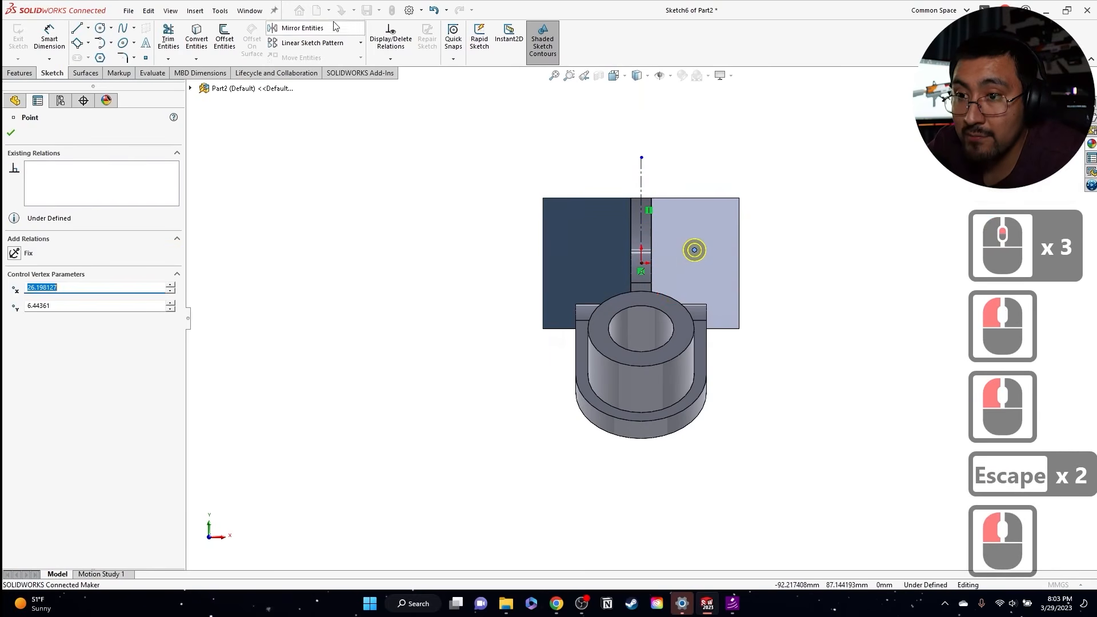
click(336, 27)
click(53, 267)
click(640, 216)
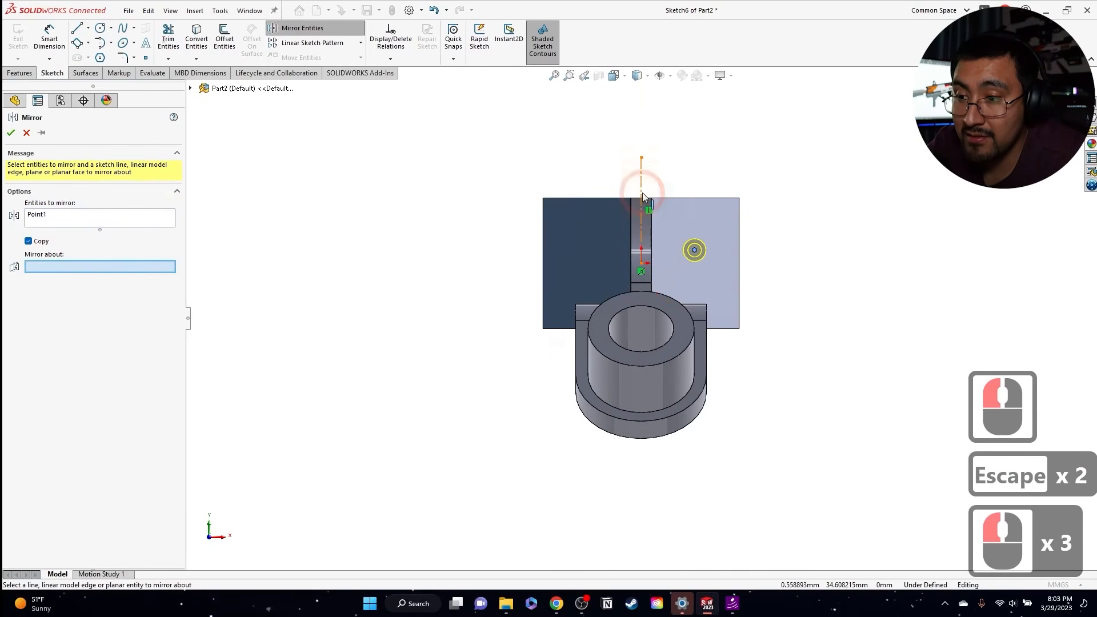
click(468, 152)
click(11, 132)
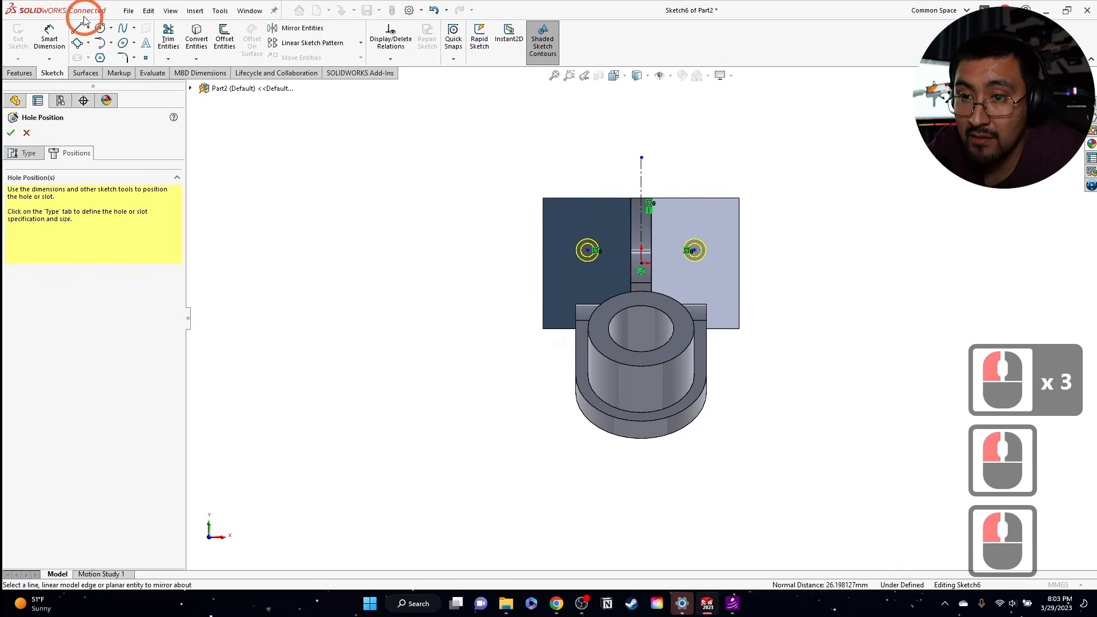
Step: Dimension the horizontal distance between the two hole centres as 60 mm
click(609, 265)
click(588, 251)
click(694, 249)
click(690, 160)
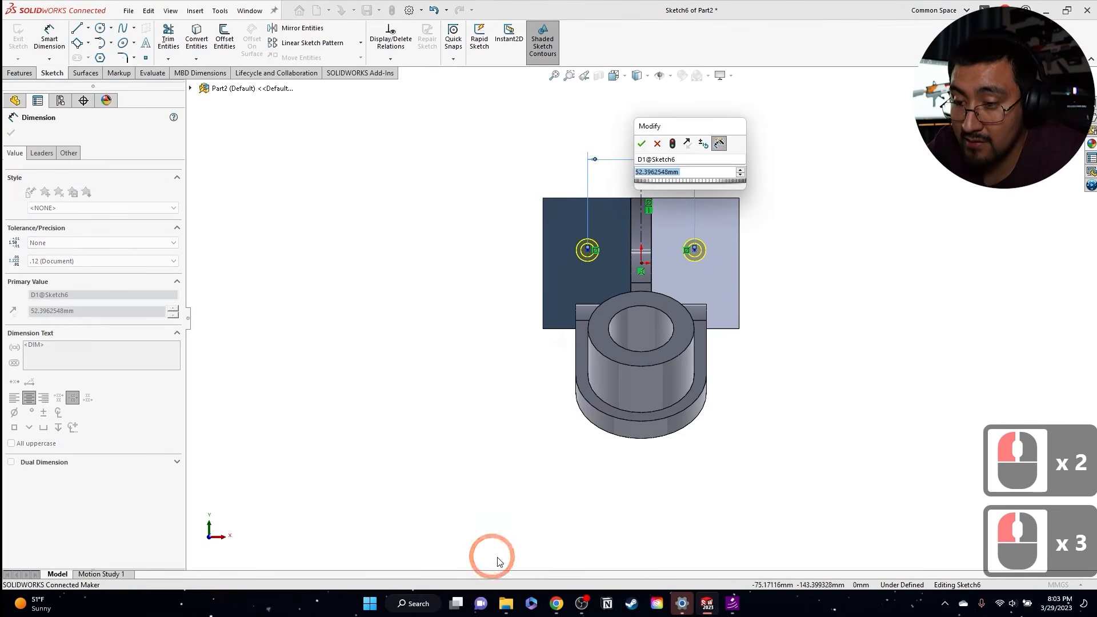
text(60)
key(Return)
Step: Add a driven horizontal dimension between the right hole centre and the plate's right edge
click(738, 222)
click(716, 245)
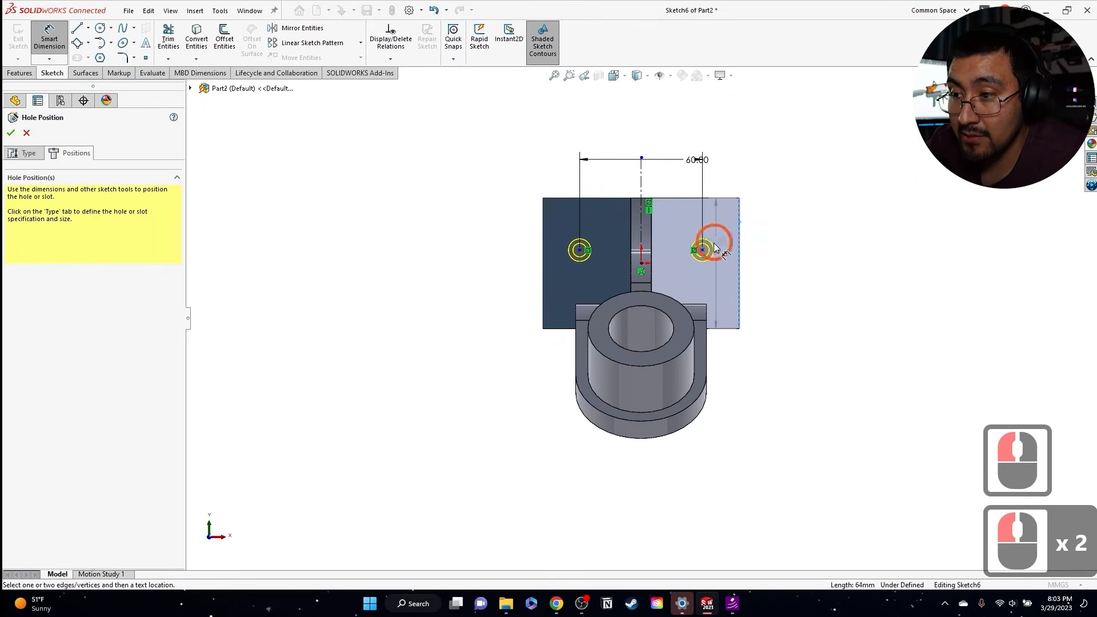
click(766, 260)
click(731, 259)
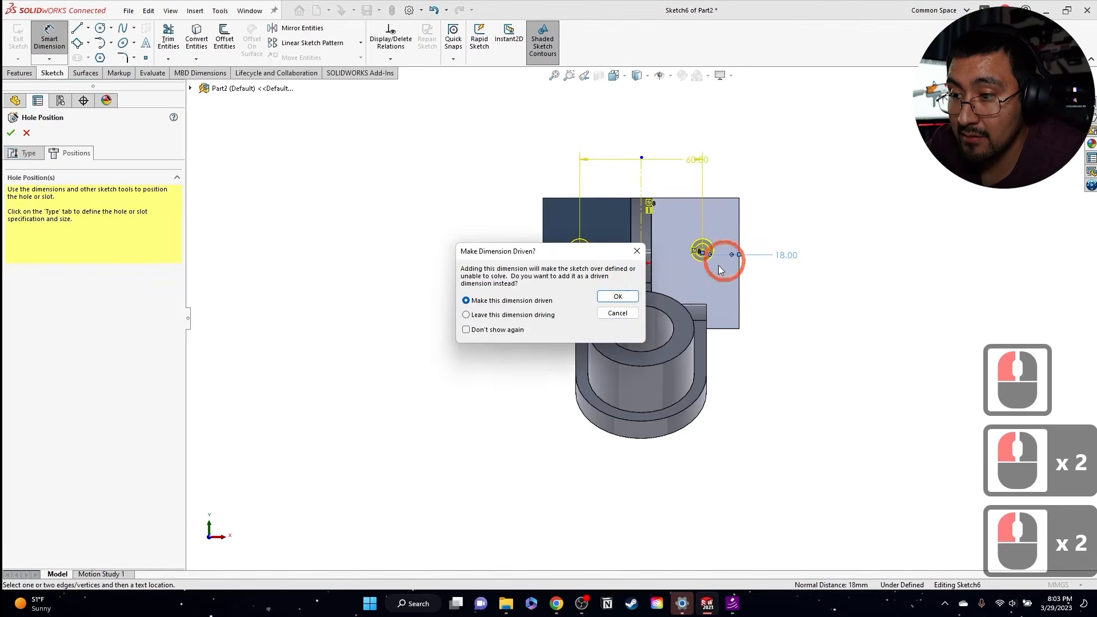
click(630, 300)
click(882, 185)
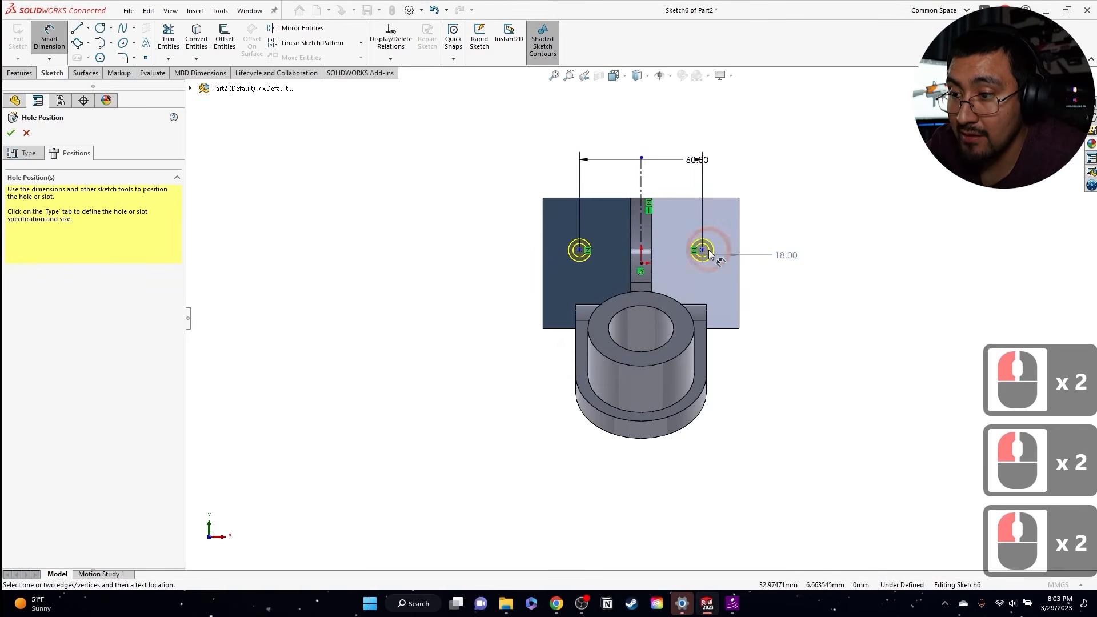
Step: Dimension the right hole centre's vertical distance from the plate's upper edge as 32 mm
click(703, 250)
middle_drag(742, 200, 773, 324)
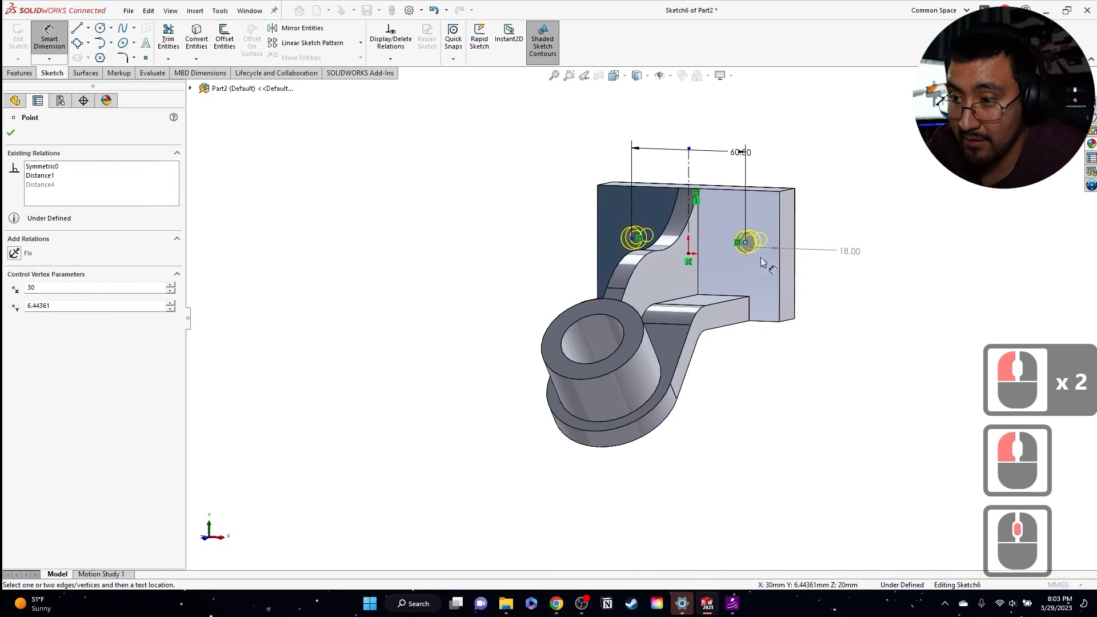
click(869, 226)
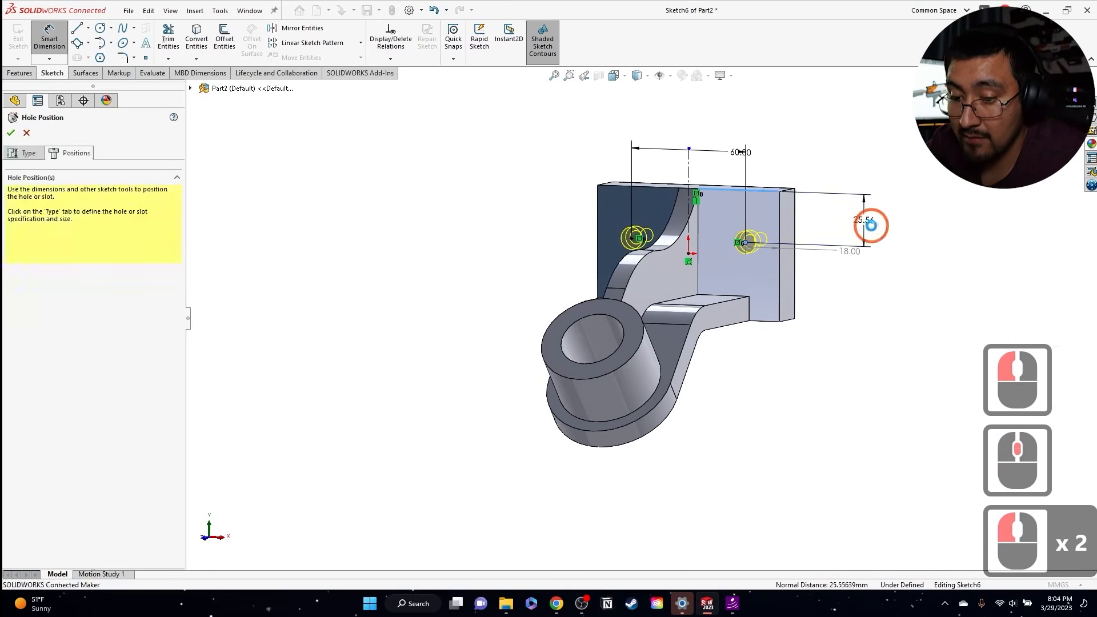
text(32)
key(Return)
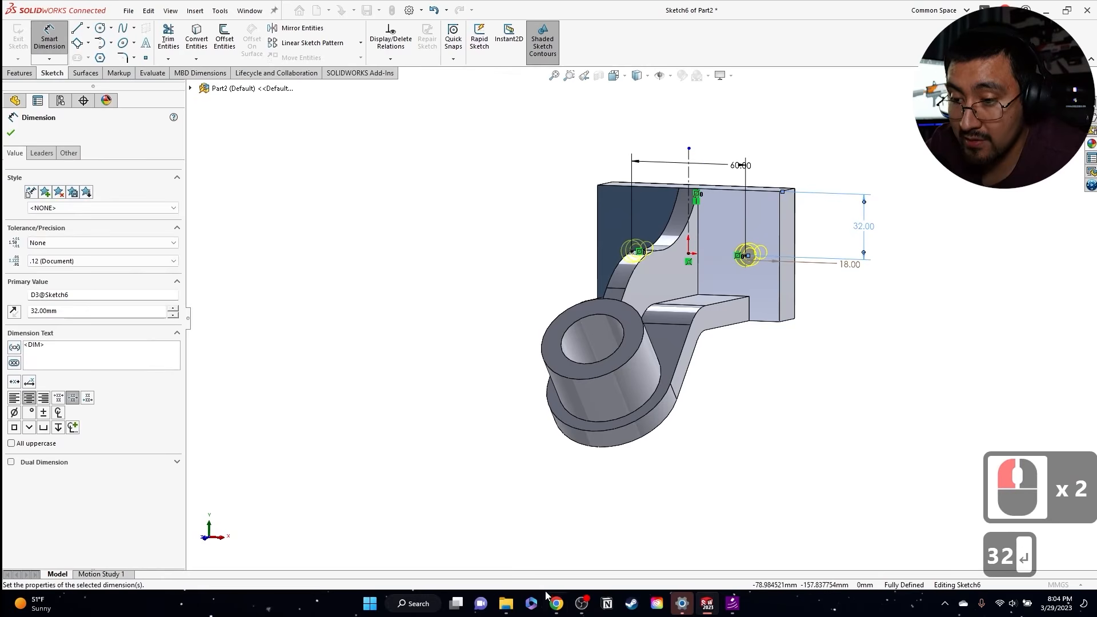
Step: Check the hole positions against the Model Mania 2001 Phase 1 drawing in the browser, and finish the counterbored holes in SOLIDWORKS
click(554, 607)
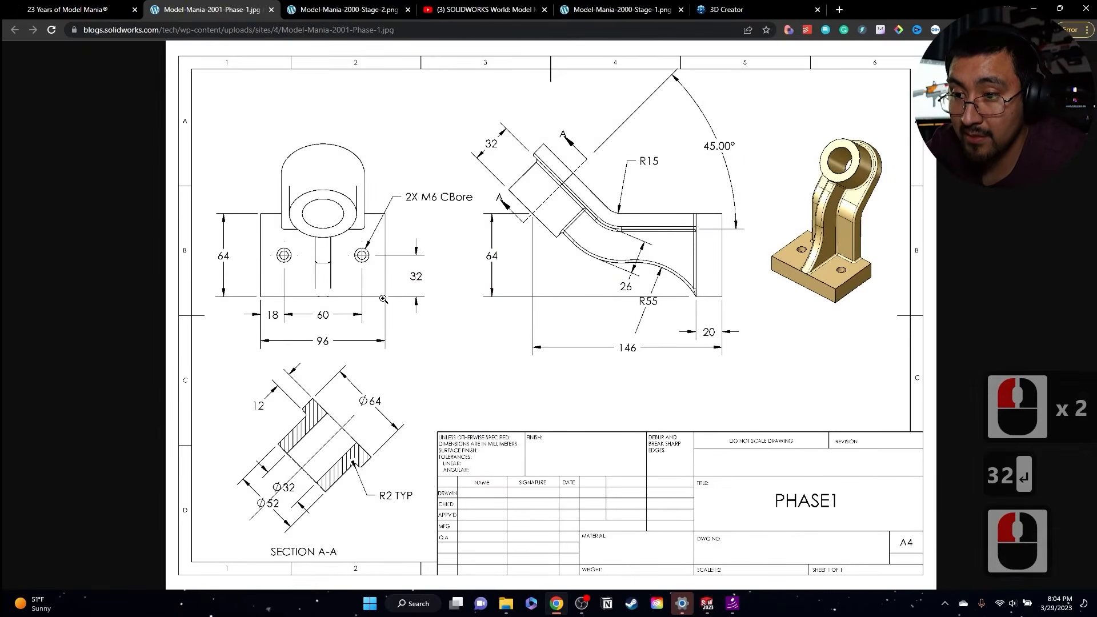
key(alt+Tab)
click(10, 134)
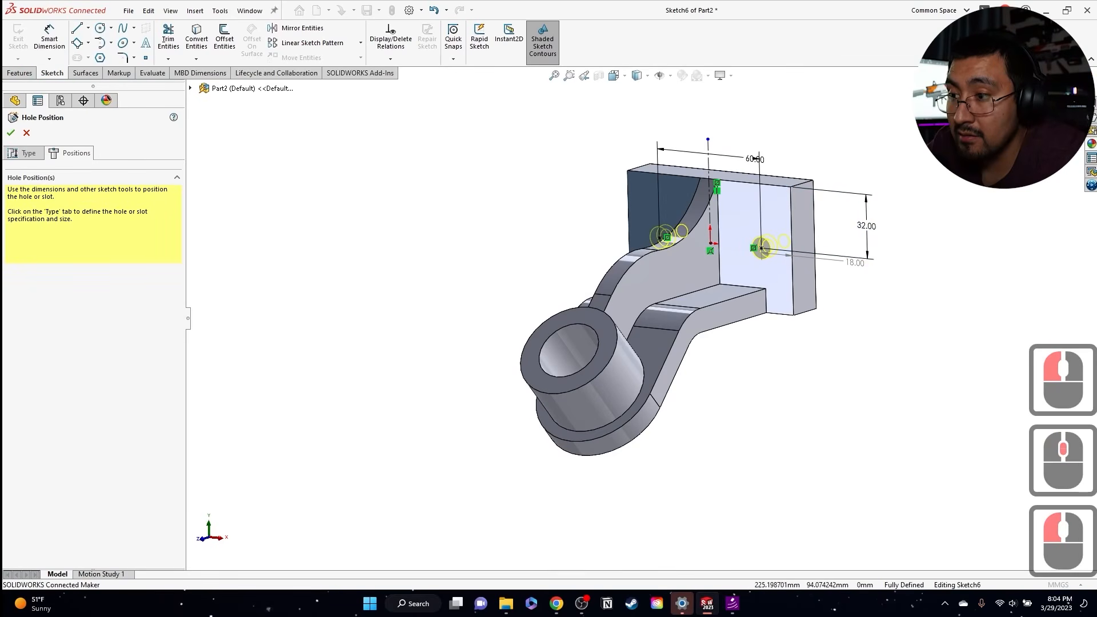
click(10, 133)
click(845, 240)
scroll(800, 246, down, 4)
middle_drag(715, 272, 730, 364)
scroll(754, 276, up, 3)
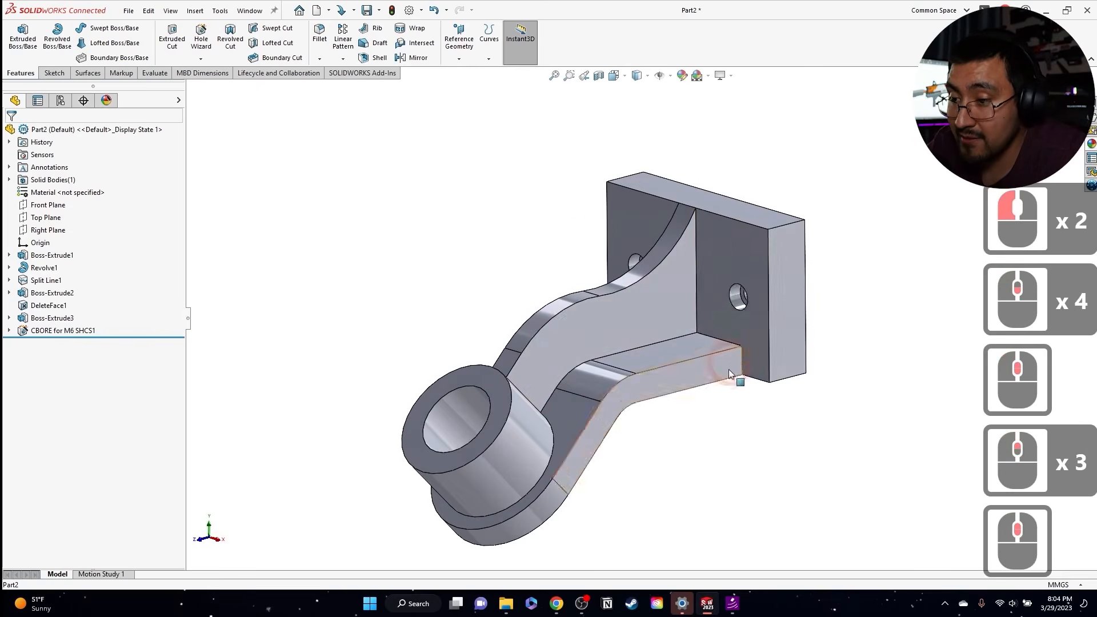
Step: Start a 2 mm constant-radius fillet on both long outer edges of the rib and the arm's outer edge
scroll(731, 364, up, 3)
click(50, 3)
click(318, 34)
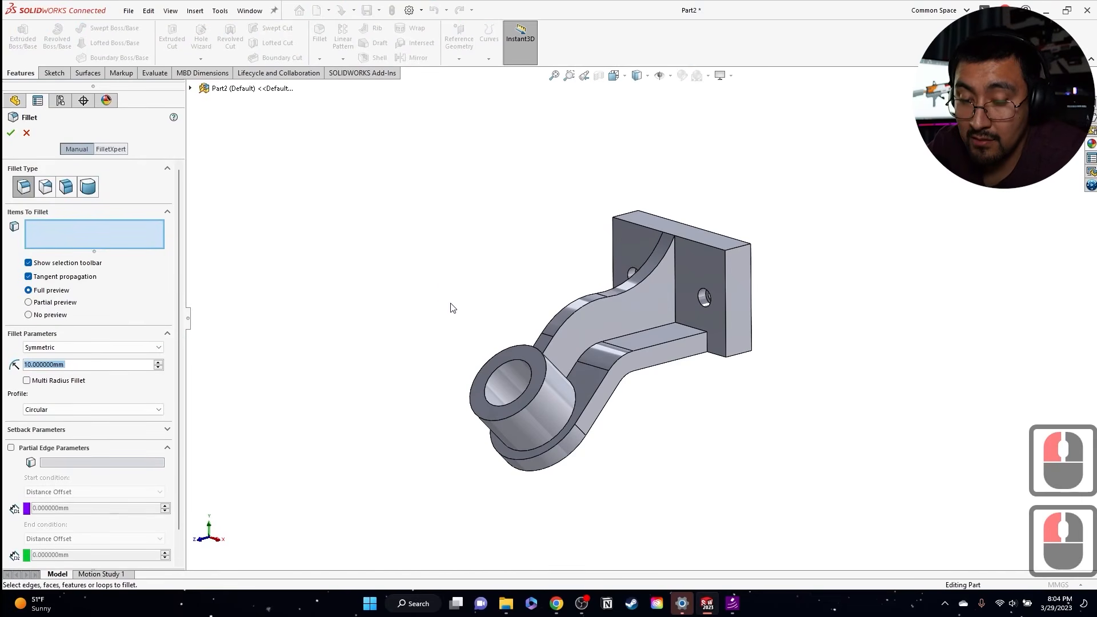
text(2)
click(90, 161)
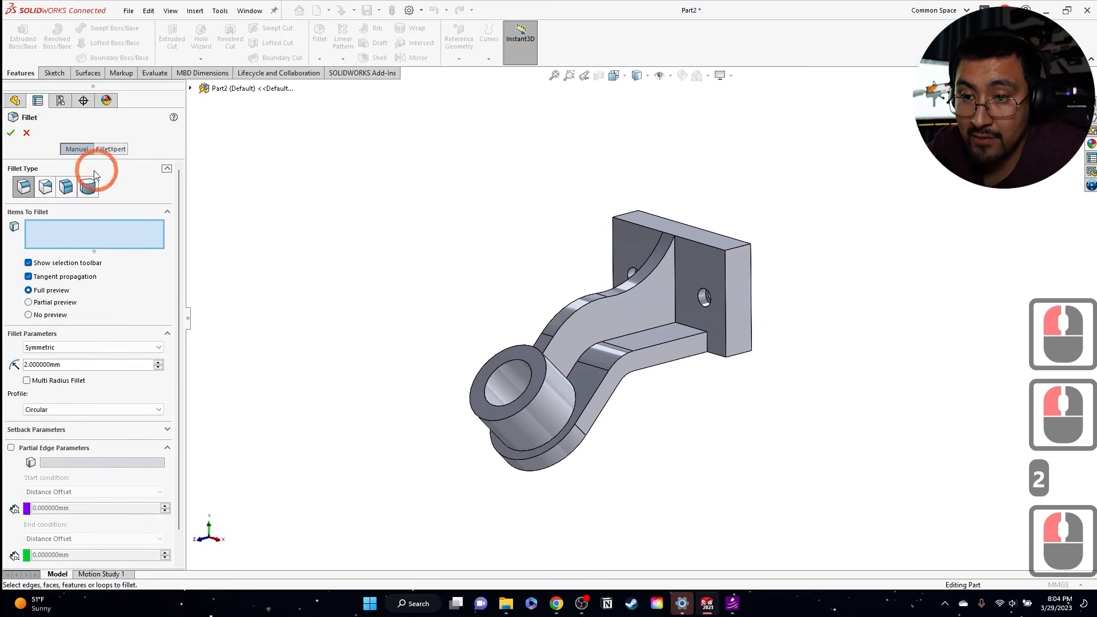
click(606, 302)
middle_drag(628, 301, 610, 303)
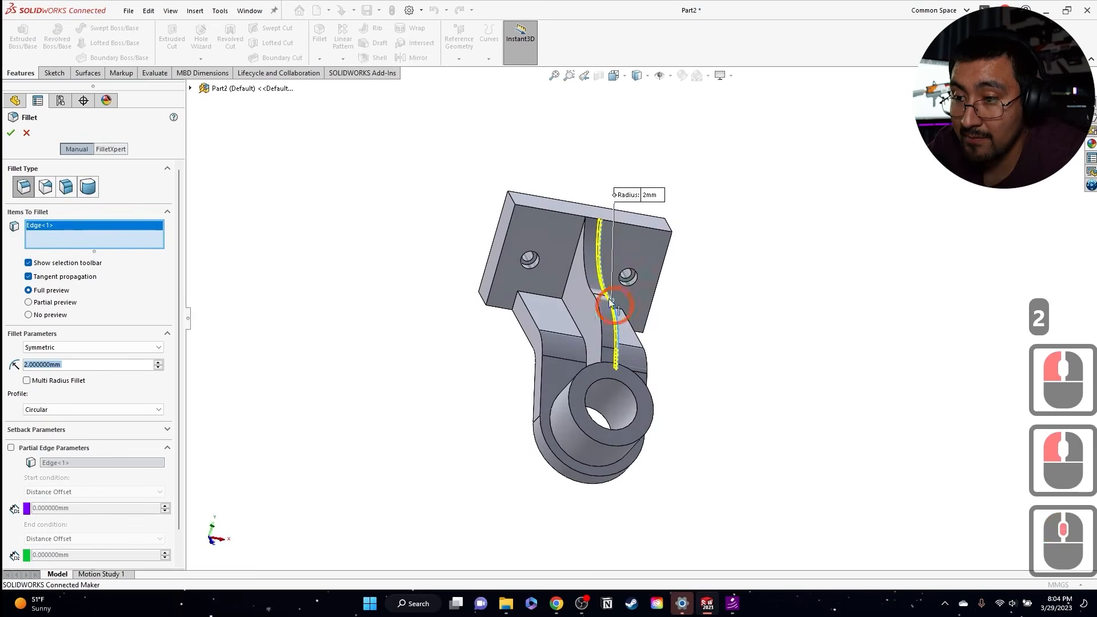
click(582, 263)
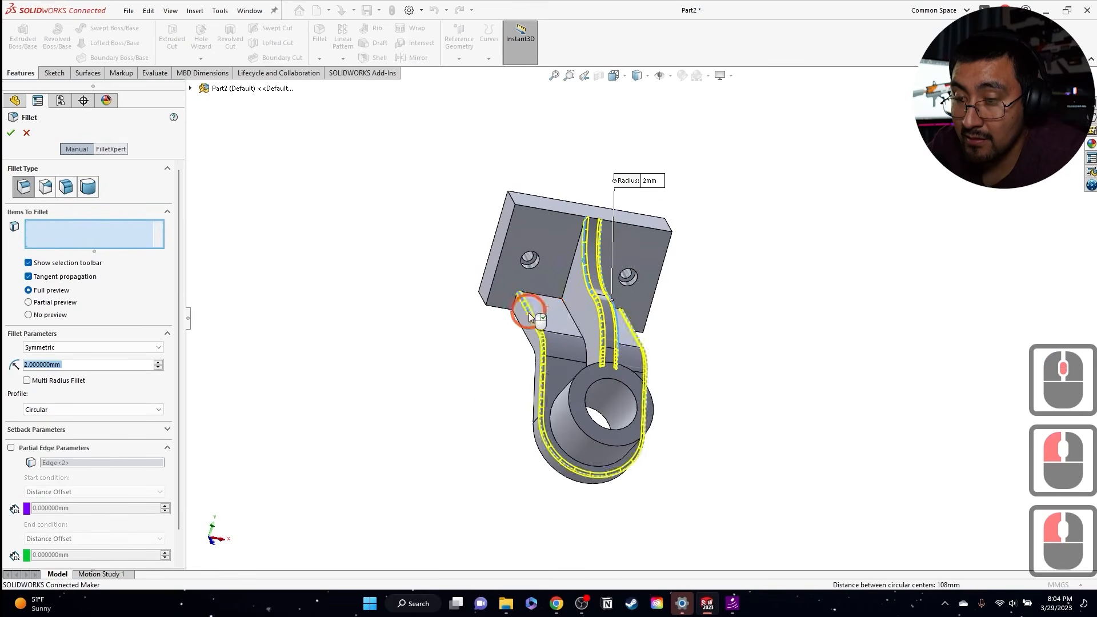
click(529, 315)
middle_drag(573, 320, 413, 290)
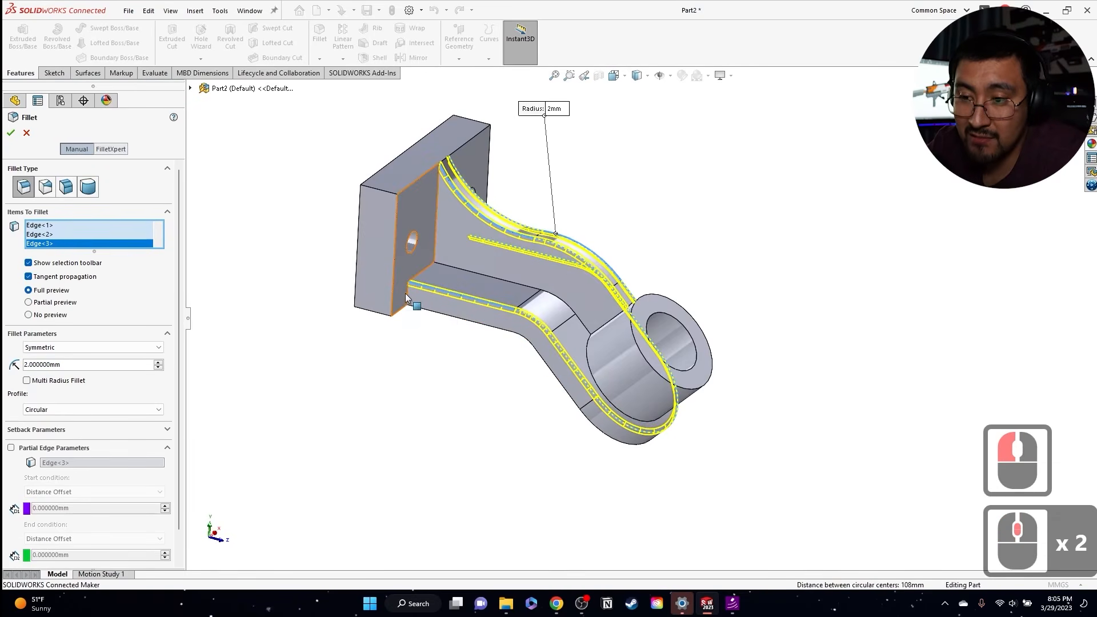
Step: Add the arm-to-plate edges on both sides, the rib-to-boss edge and one rib-to-arm edge, and complete the 2 mm fillet
click(406, 298)
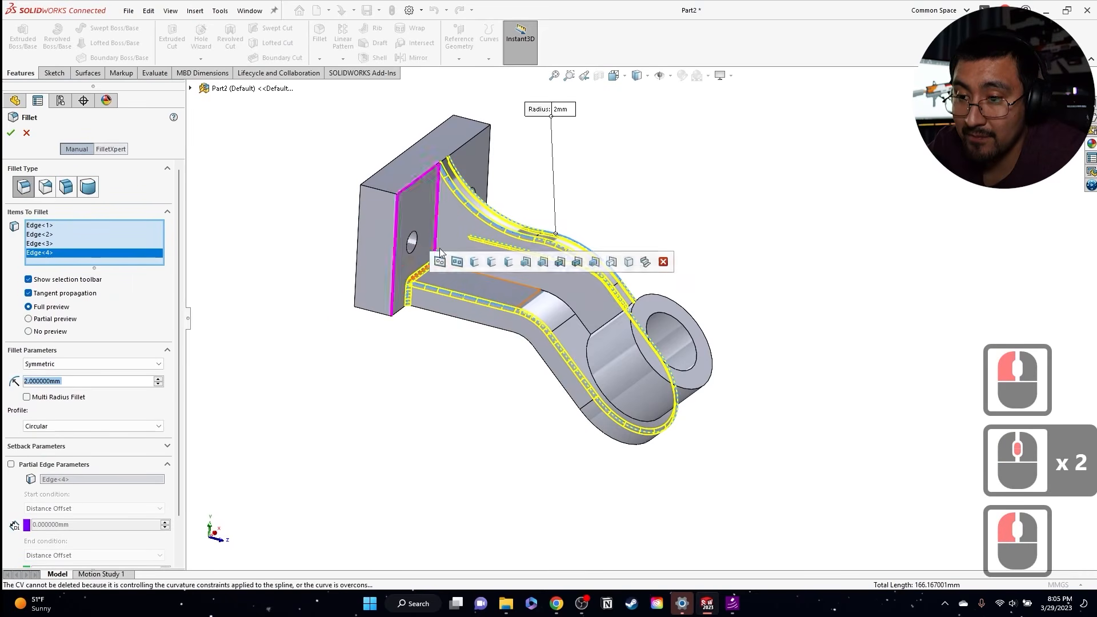
click(437, 230)
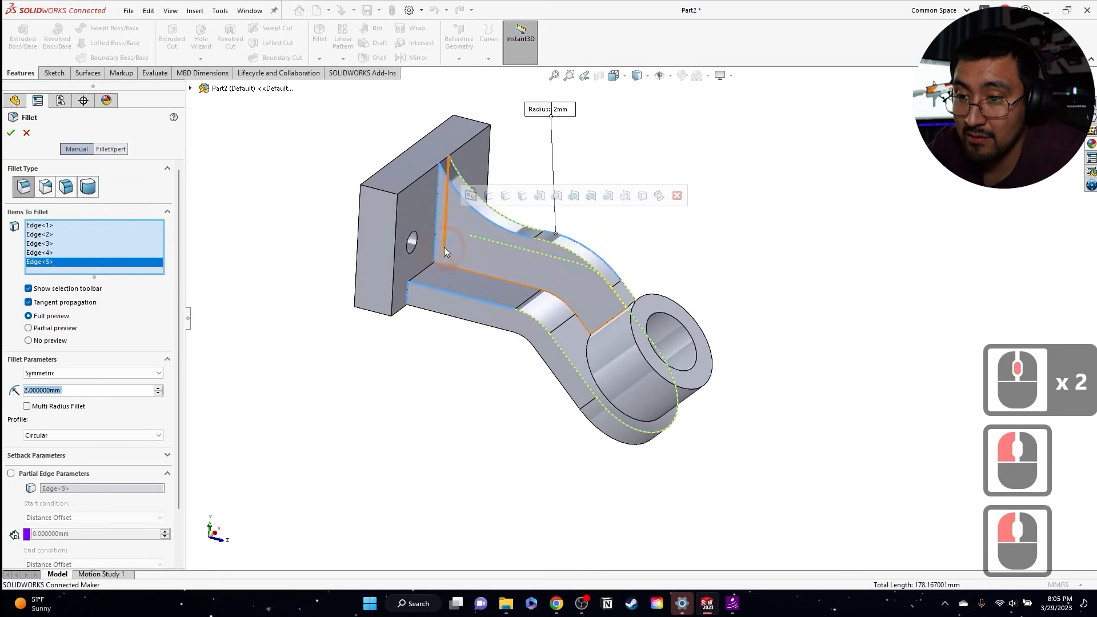
click(437, 230)
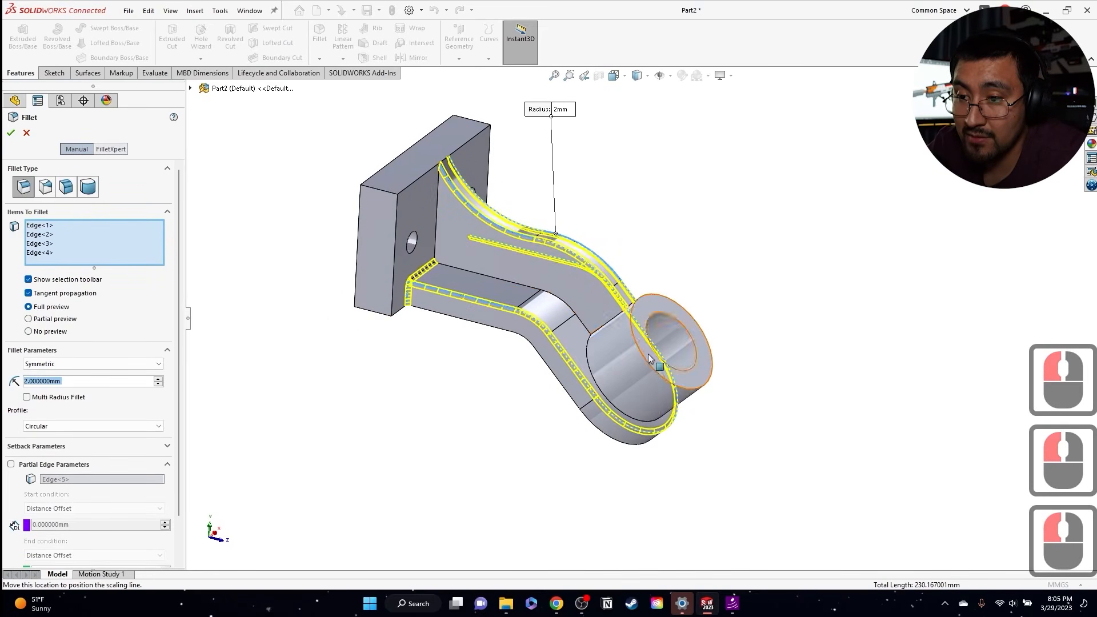
click(614, 326)
middle_drag(624, 318, 557, 319)
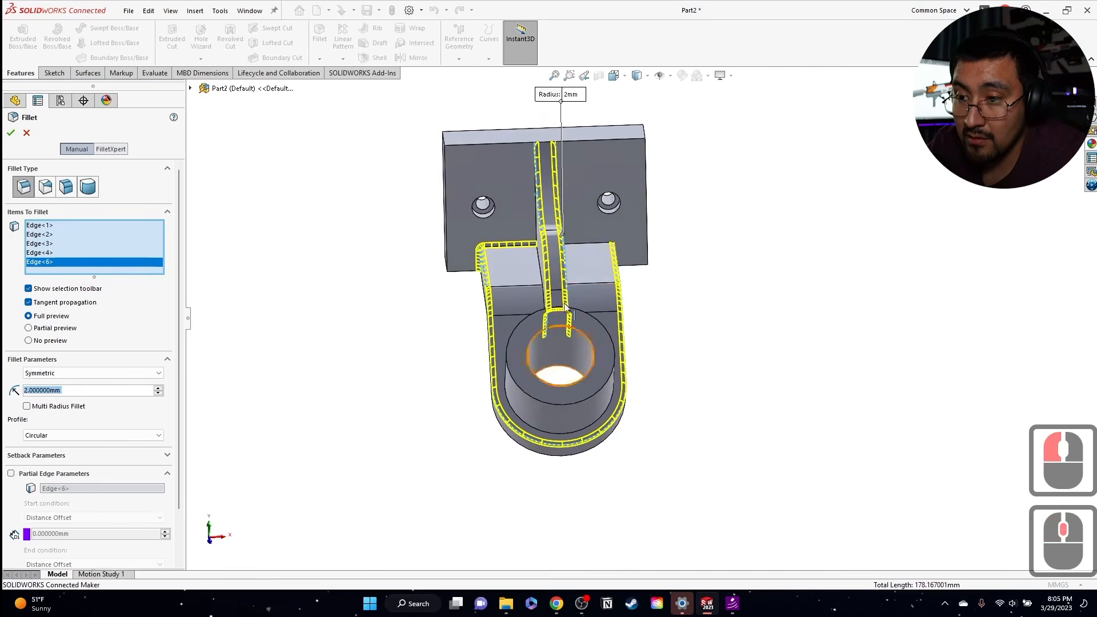
click(582, 247)
middle_drag(580, 252, 616, 249)
click(590, 253)
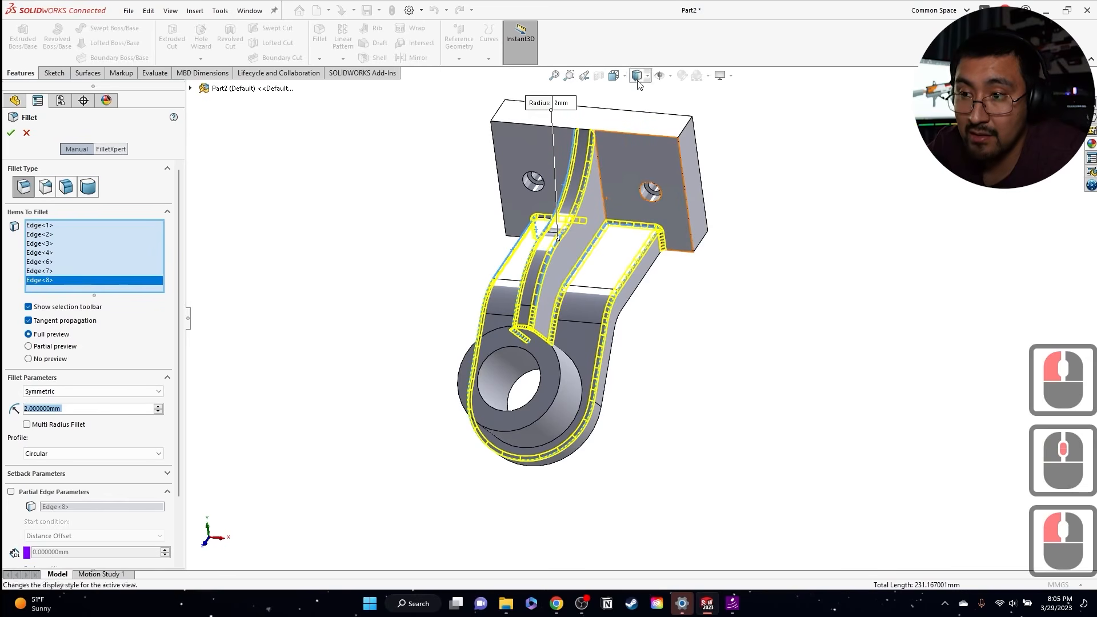
scroll(589, 175, down, 6)
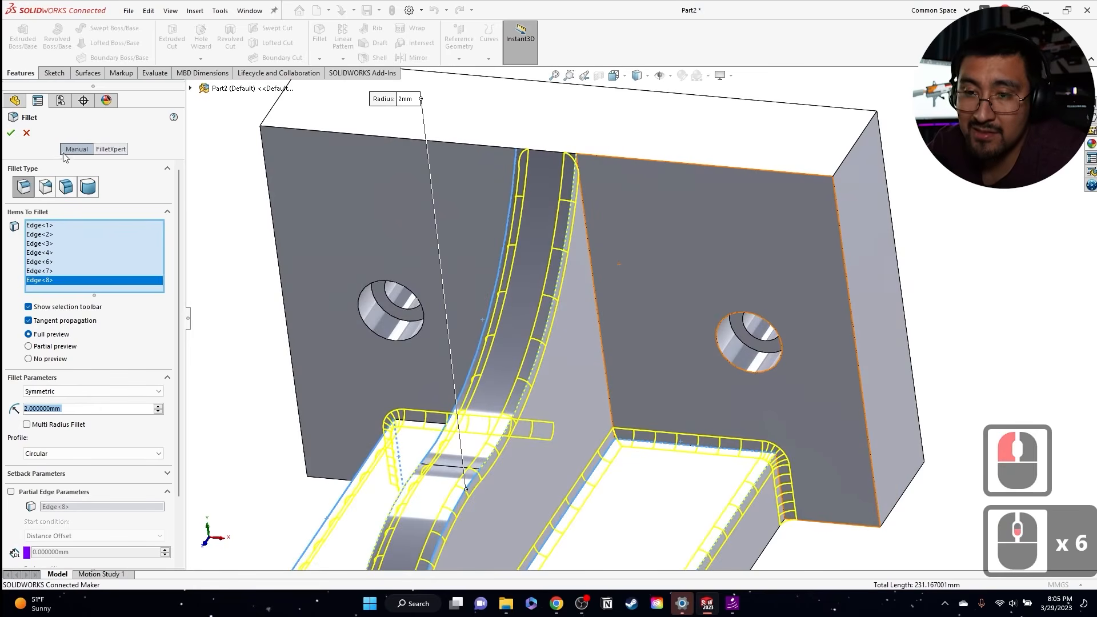
click(10, 133)
scroll(514, 291, up, 3)
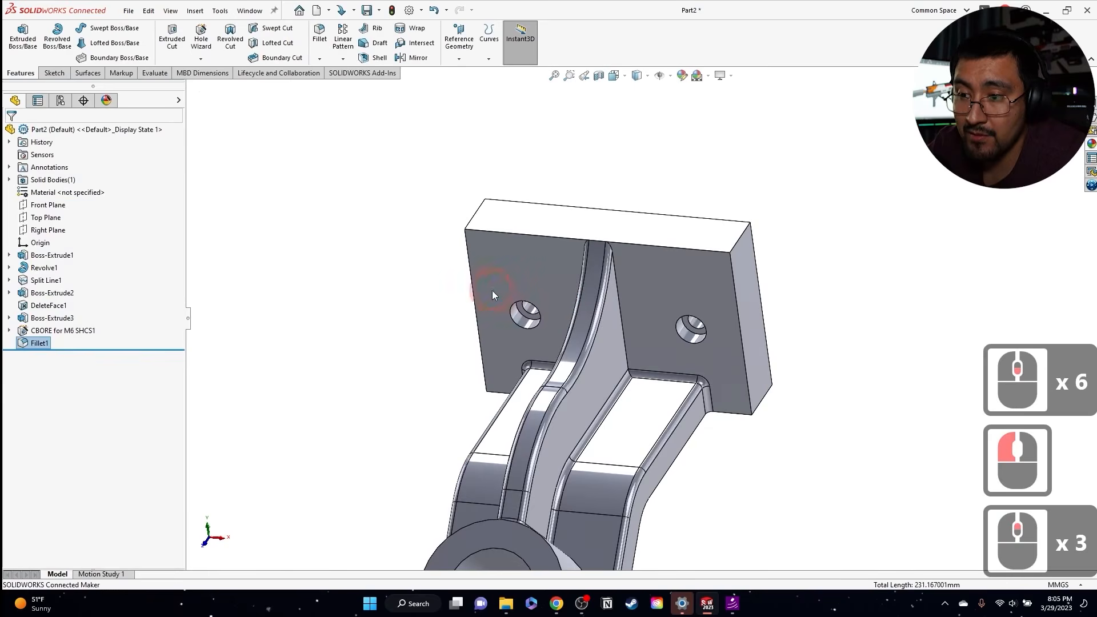
Step: Fillet the vertical edges where both sides of the rib meet the plate with a 2 mm radius
click(618, 289)
middle_drag(649, 344, 595, 316)
click(595, 317)
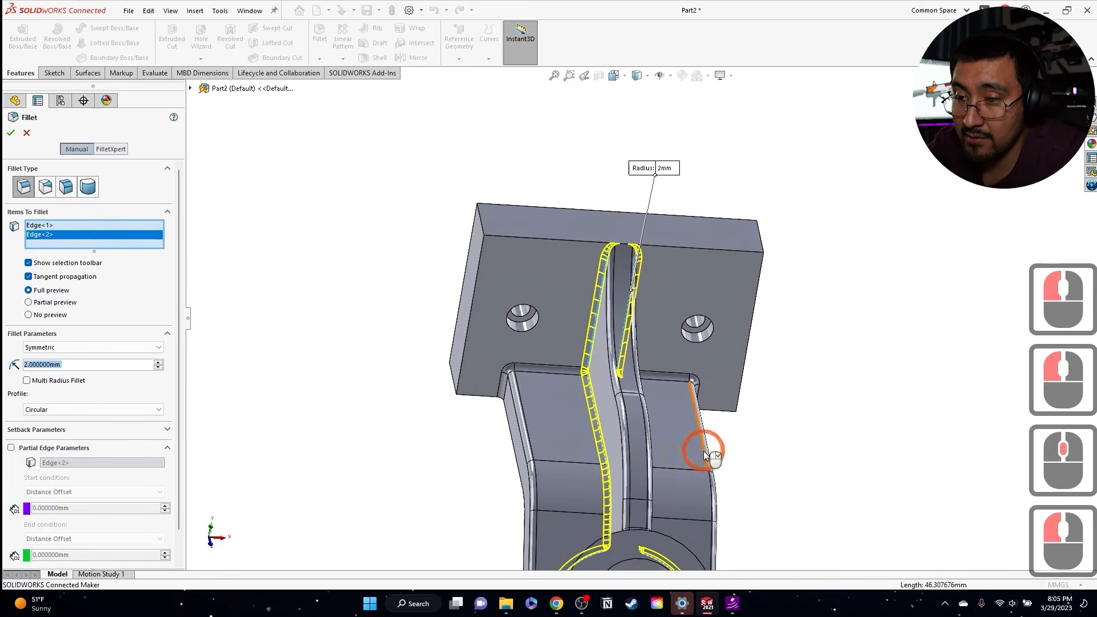
click(10, 132)
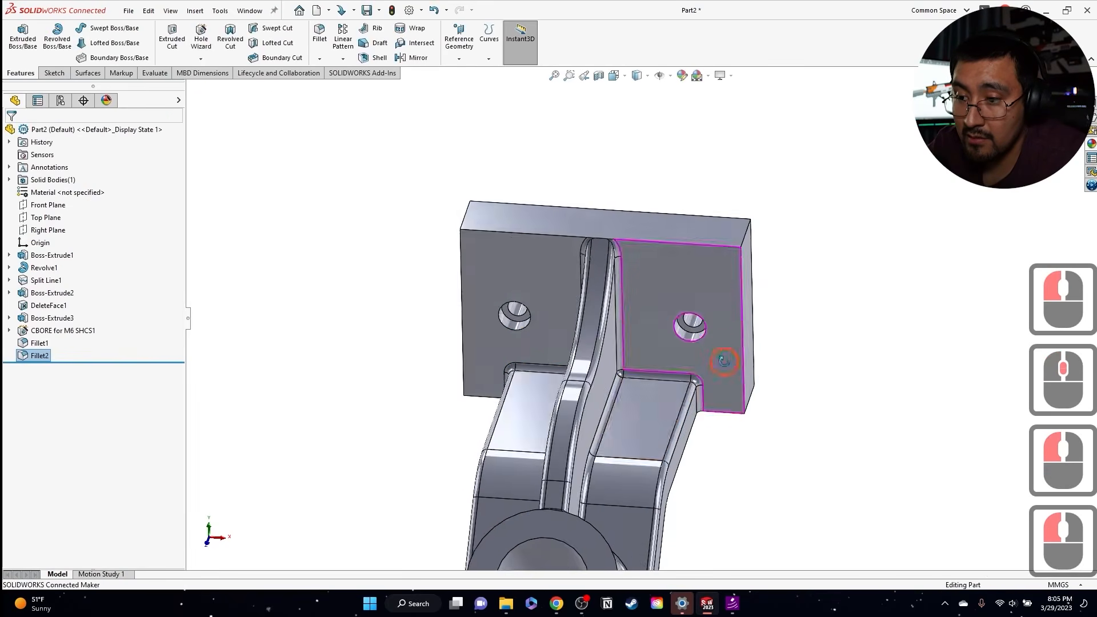
Step: Edit the first fillet to remove the edge where the rib meets the arm from its selection
scroll(626, 378, down, 4)
click(555, 357)
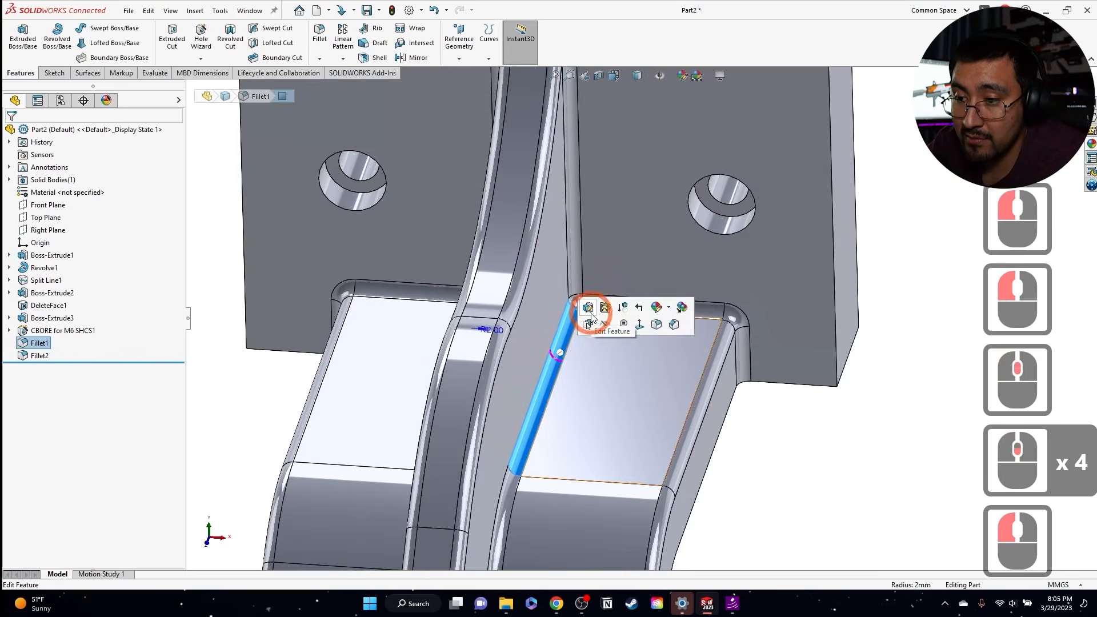
click(590, 313)
click(556, 344)
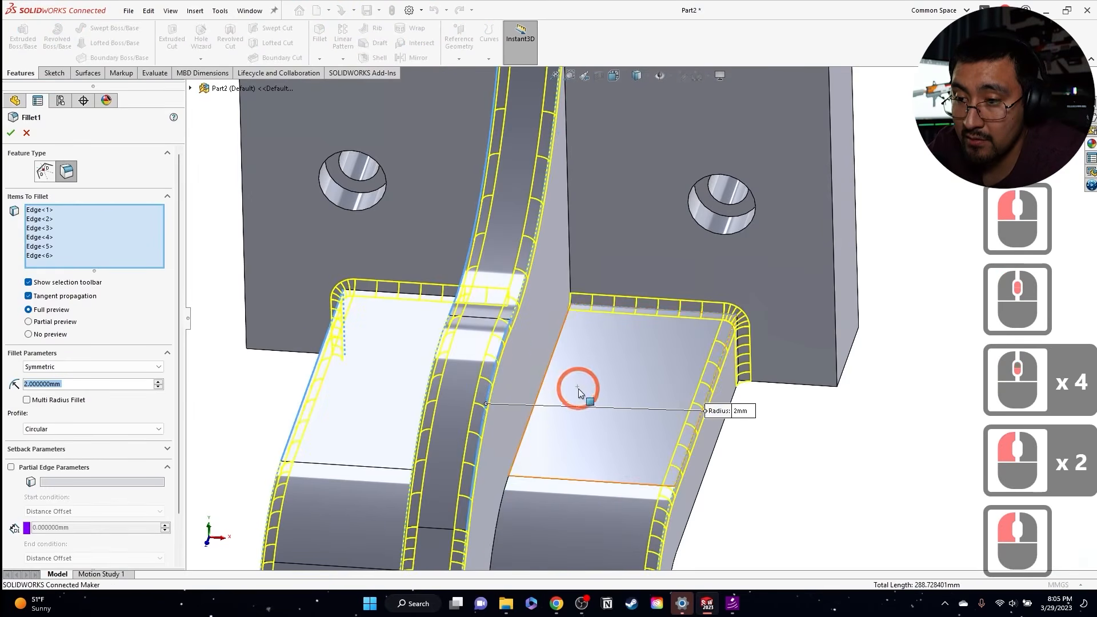
scroll(643, 388, up, 3)
middle_drag(647, 393, 600, 420)
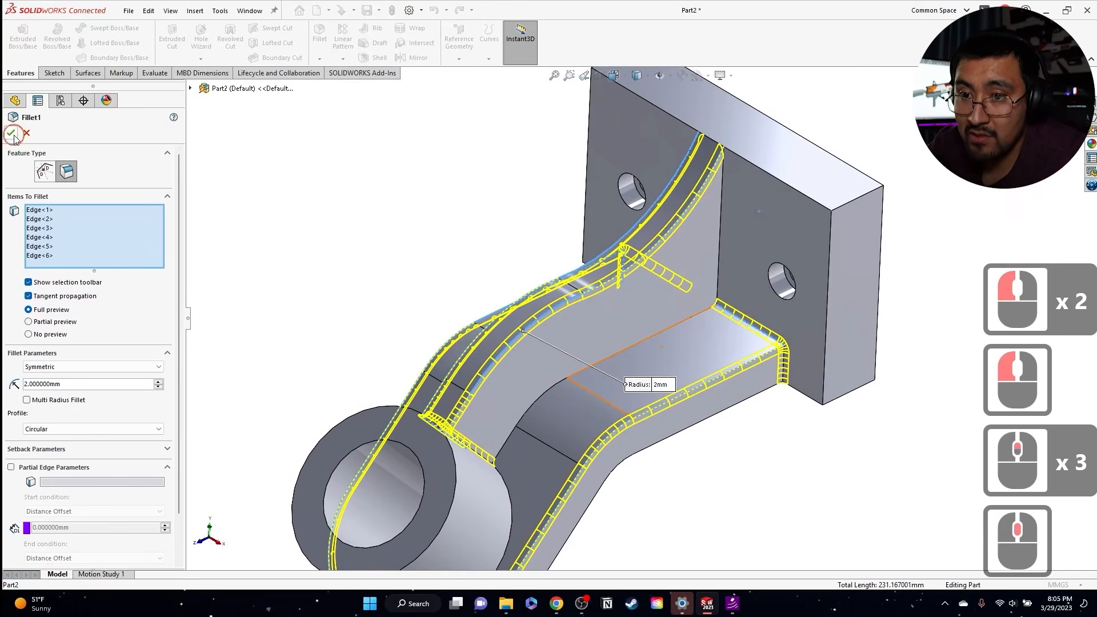
click(11, 132)
Step: Reopen the second fillet to examine its edges around the rib and the boss
click(721, 254)
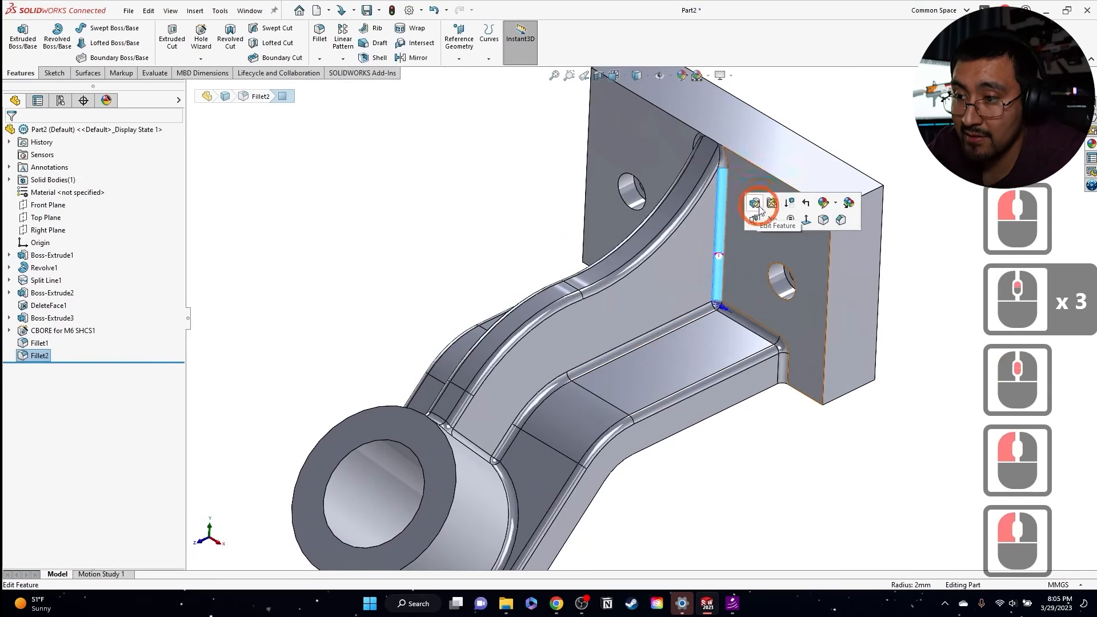
click(732, 267)
scroll(711, 358, up, 3)
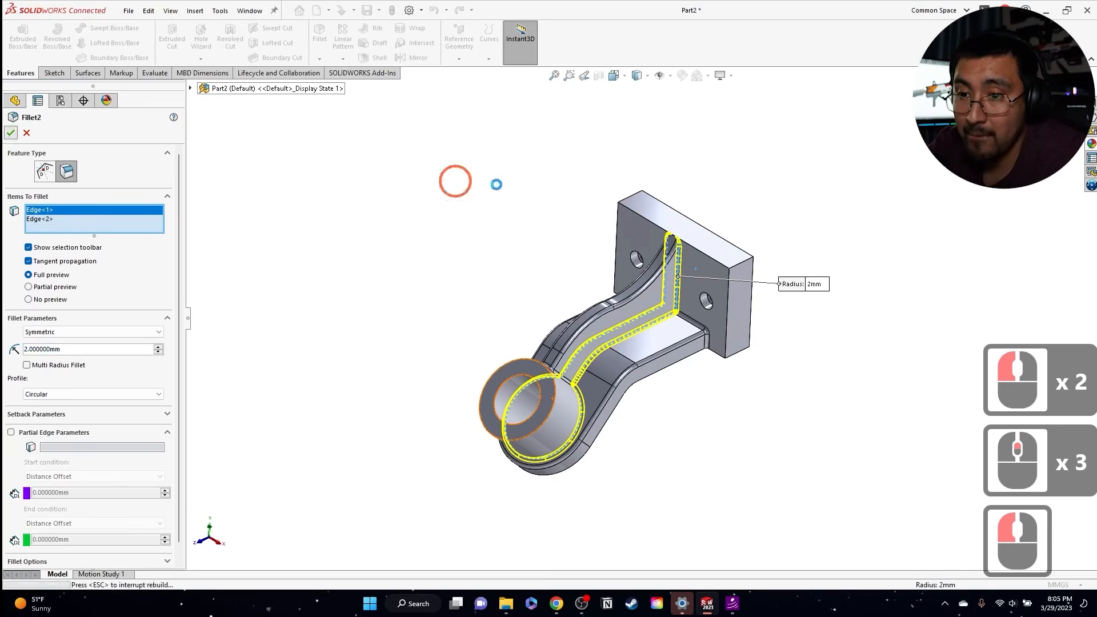
Step: Apply a yellow colour appearance to the whole part
click(62, 156)
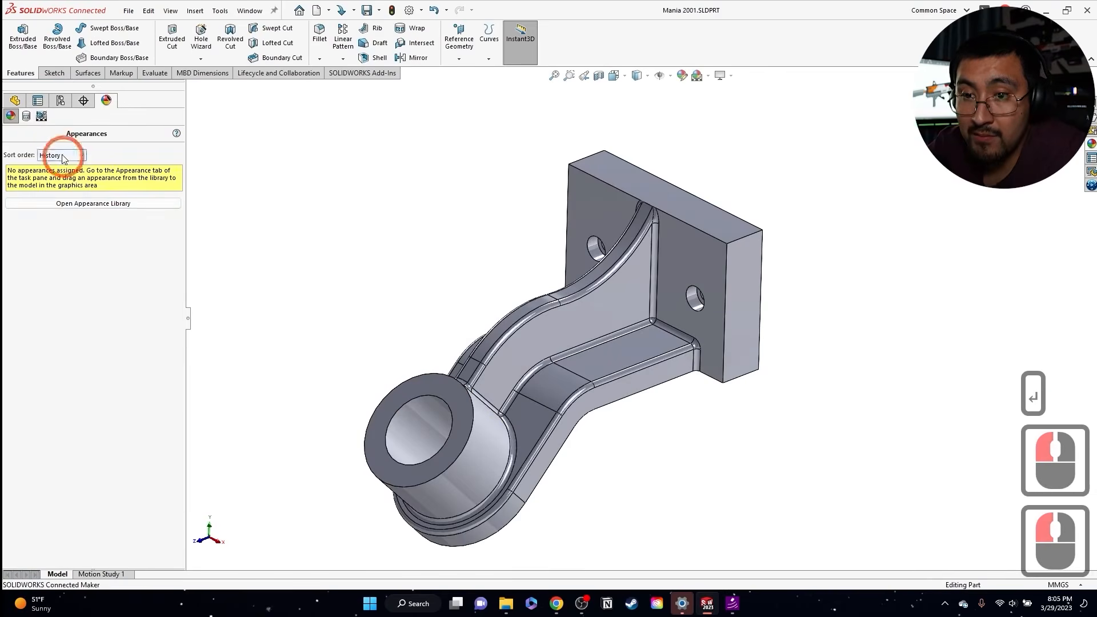
click(79, 203)
double_click(962, 279)
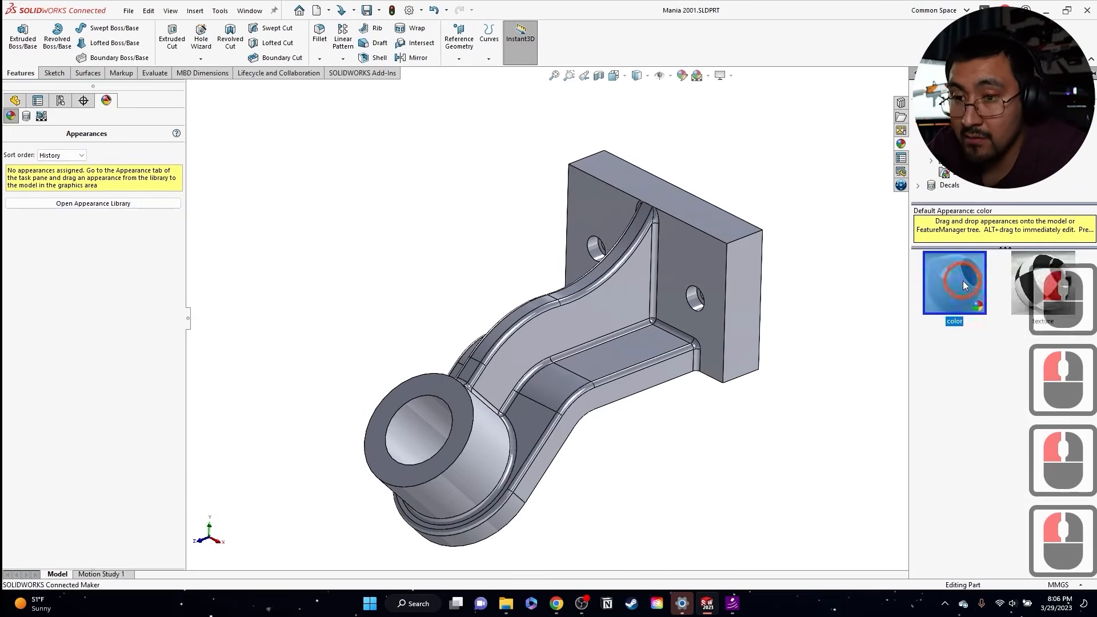
click(214, 152)
right_click(33, 168)
click(80, 191)
double_click(79, 362)
click(79, 363)
click(11, 132)
Step: Colour the first fillet feature red
click(15, 100)
click(50, 343)
click(100, 330)
click(103, 358)
click(65, 375)
click(11, 132)
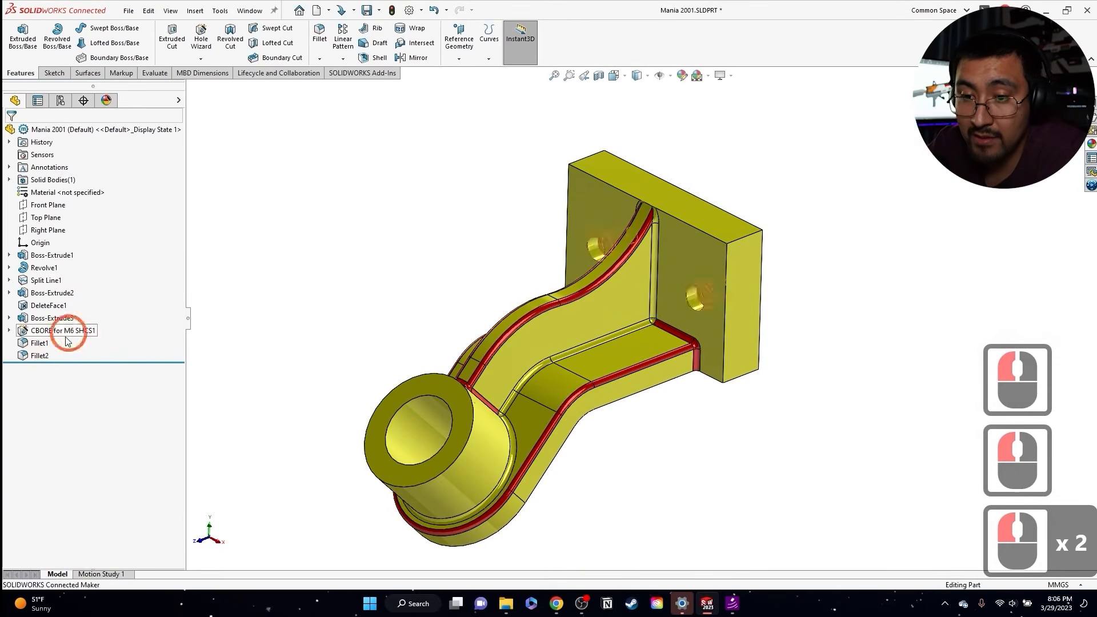
Step: Colour the second fillet feature, around the rib and boss joints, red to match the first
click(40, 356)
click(91, 337)
click(110, 365)
click(65, 375)
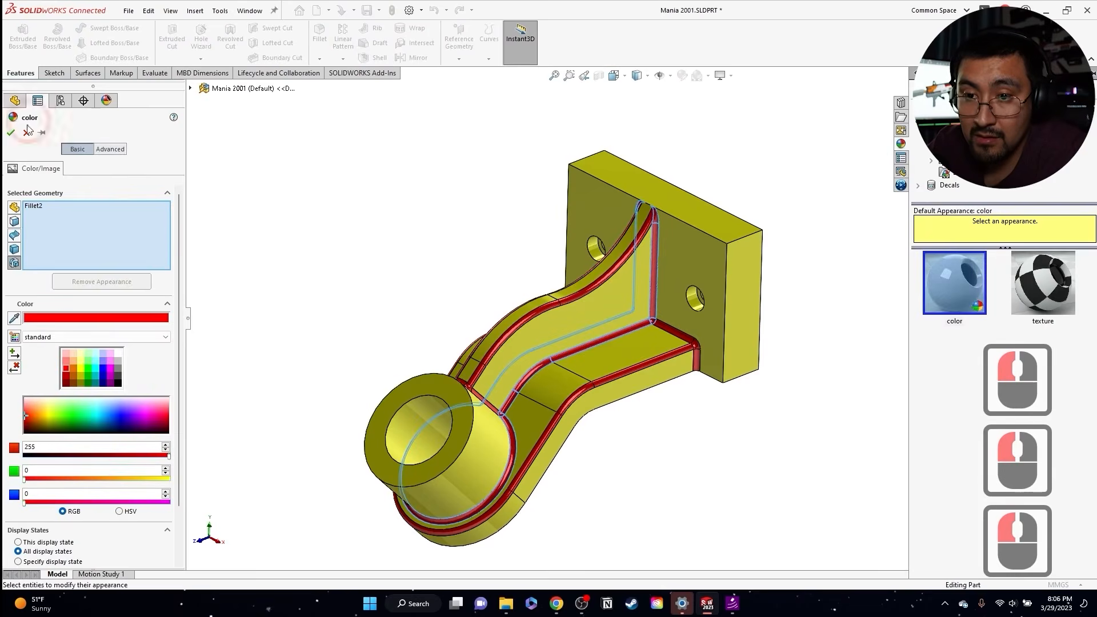
click(10, 132)
Step: Display the part shaded without edges and save it
click(763, 206)
scroll(636, 385, down, 6)
scroll(713, 392, up, 8)
click(713, 392)
key(ctrl+s)
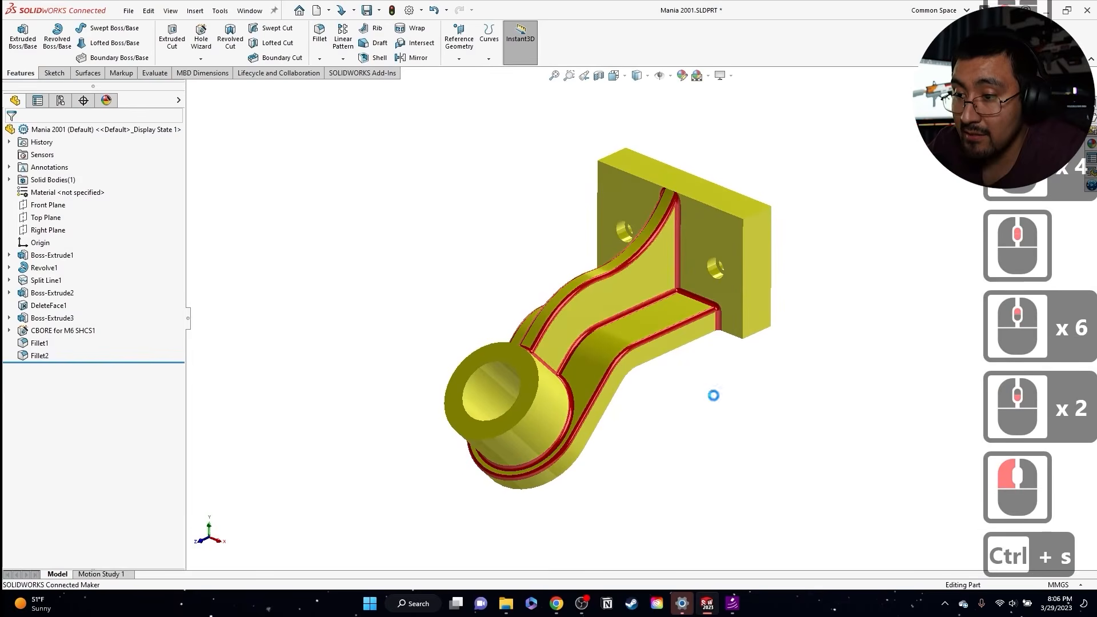
Step: Check the rib extrusion's settings and compare the rib with the Model Mania 2001 reference video in the browser
click(625, 299)
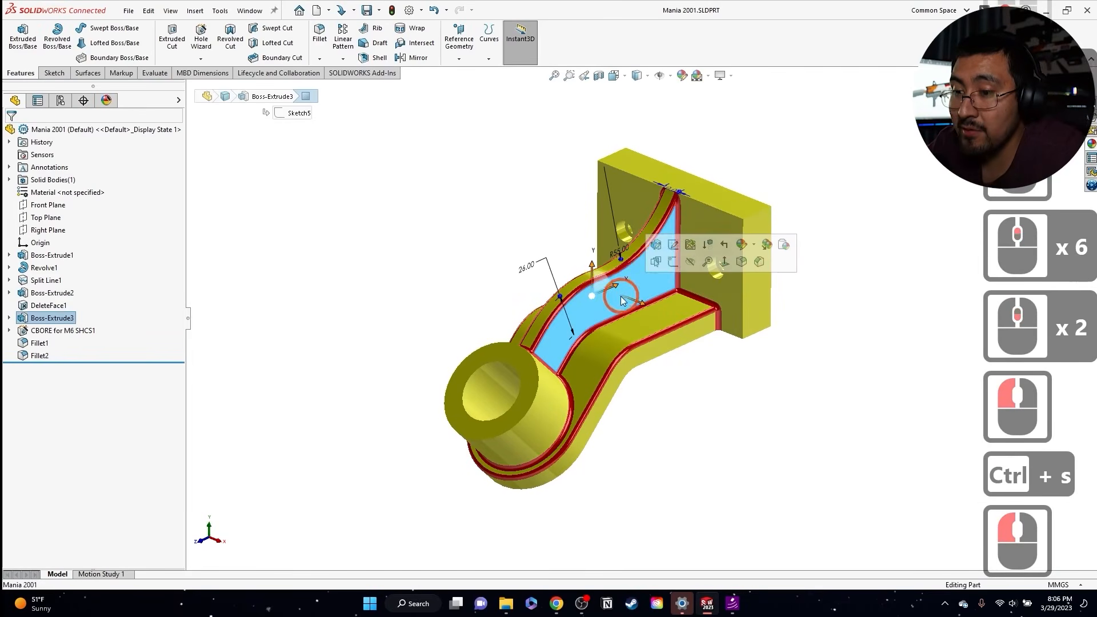
click(657, 246)
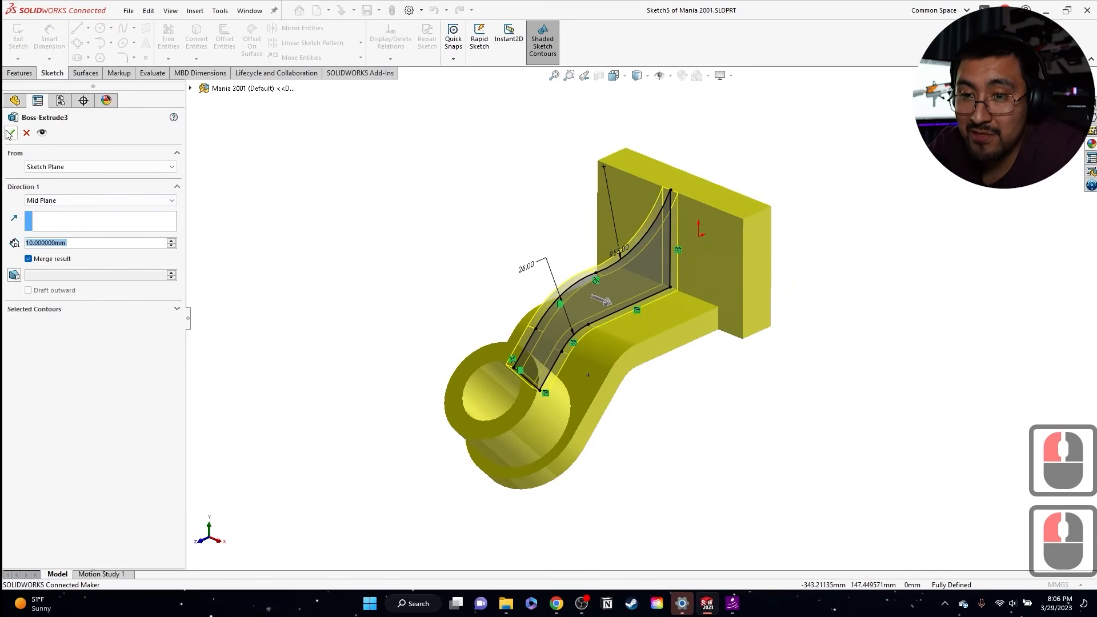
double_click(448, 205)
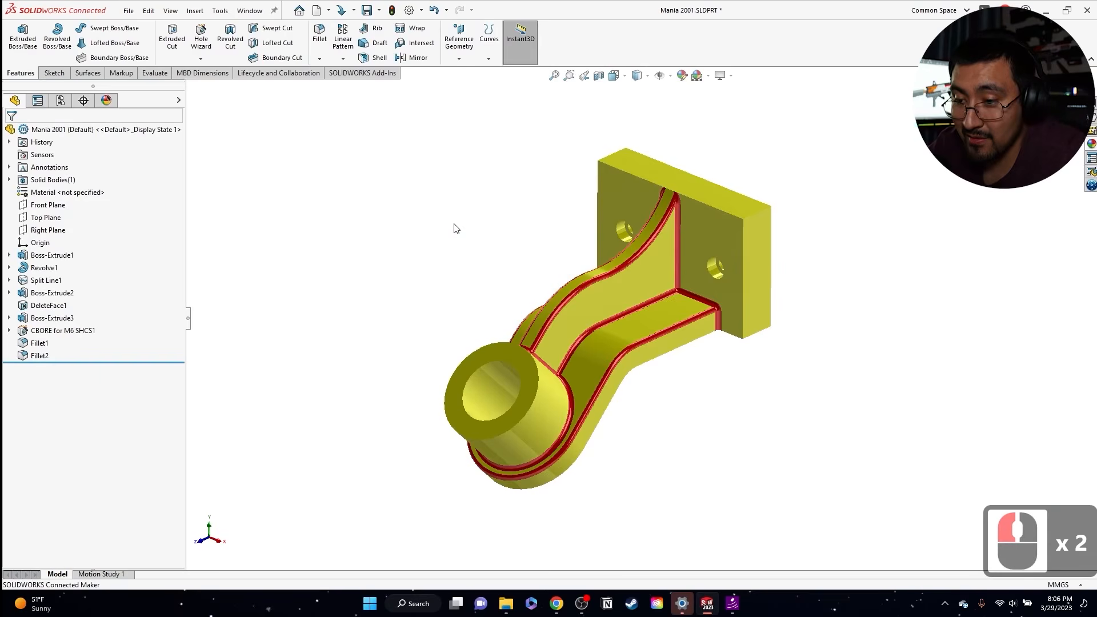
click(557, 613)
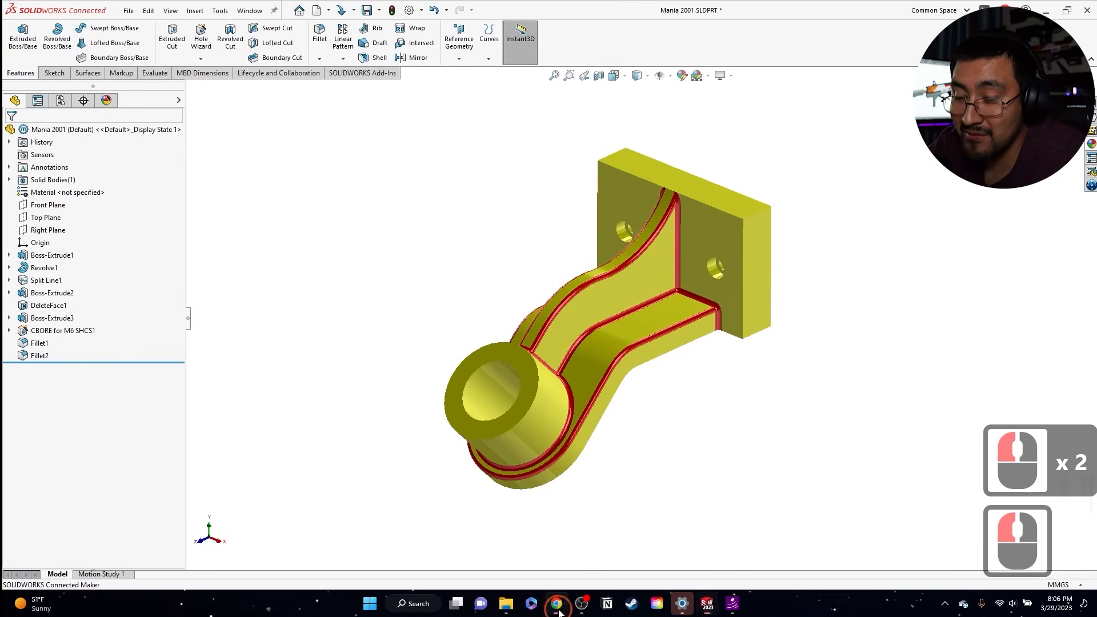
click(528, 60)
click(375, 396)
click(487, 470)
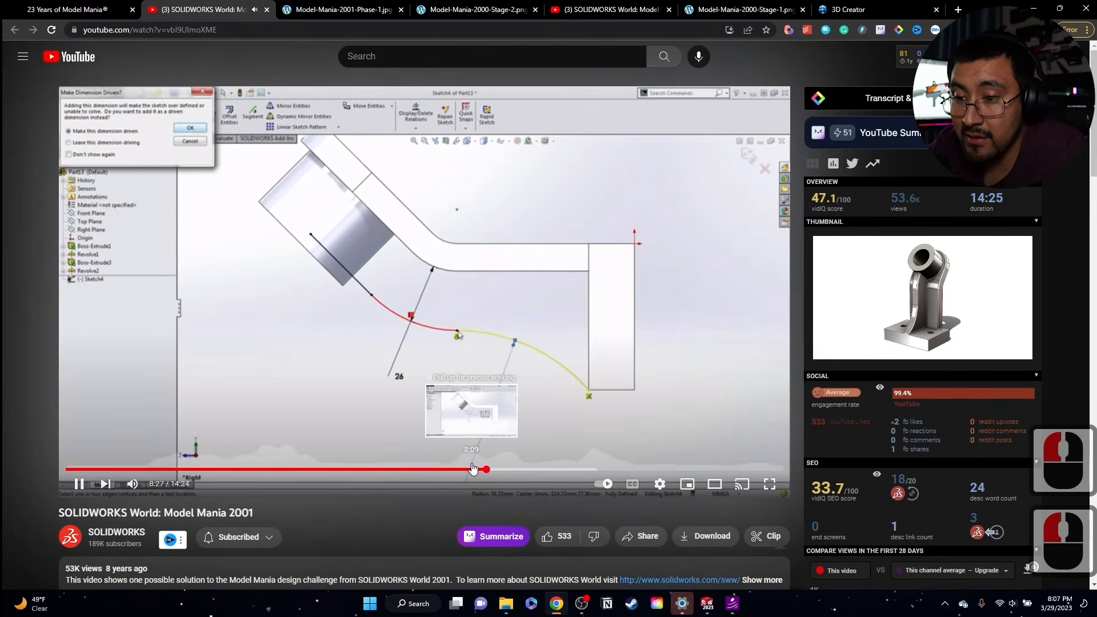
click(1036, 8)
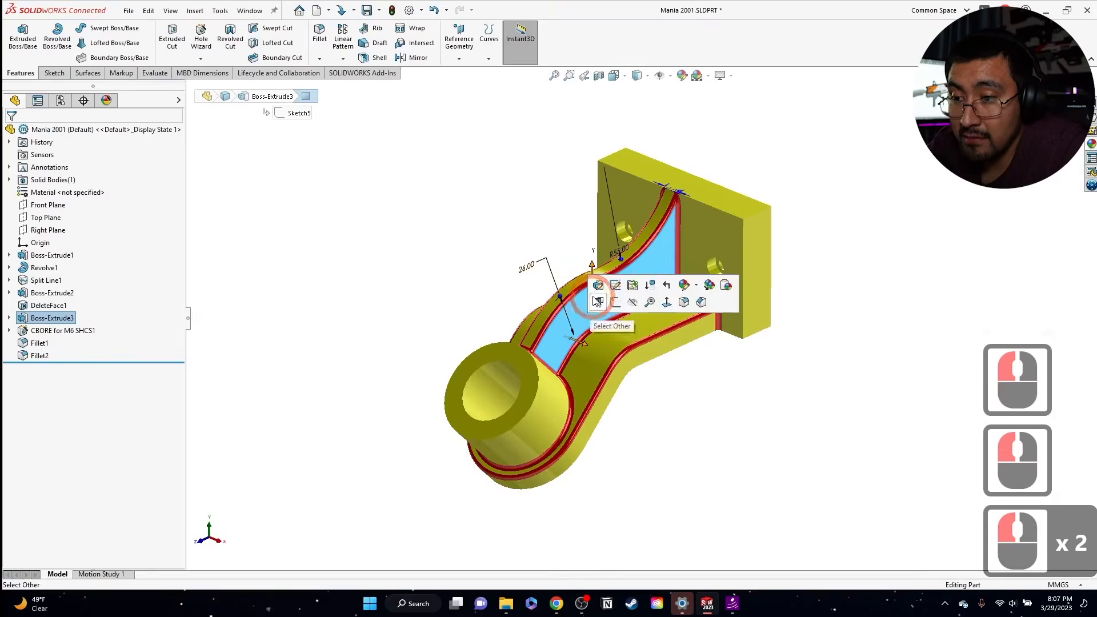
Step: Set the rib extrusion's mid-plane thickness to 12 mm
click(596, 288)
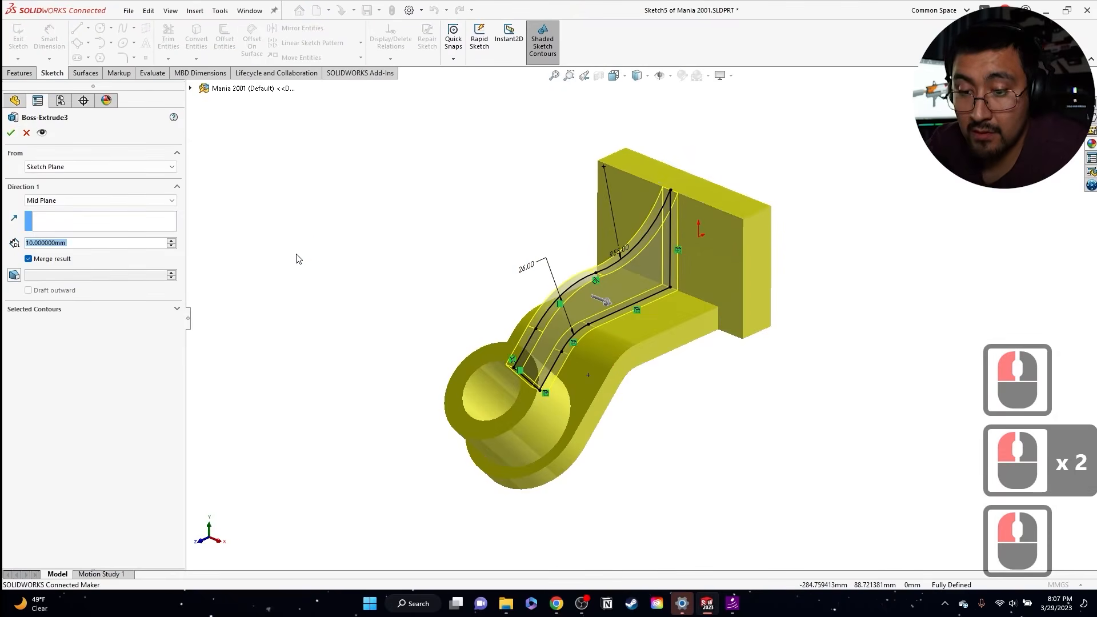
text(12)
key(Return)
key(Return)
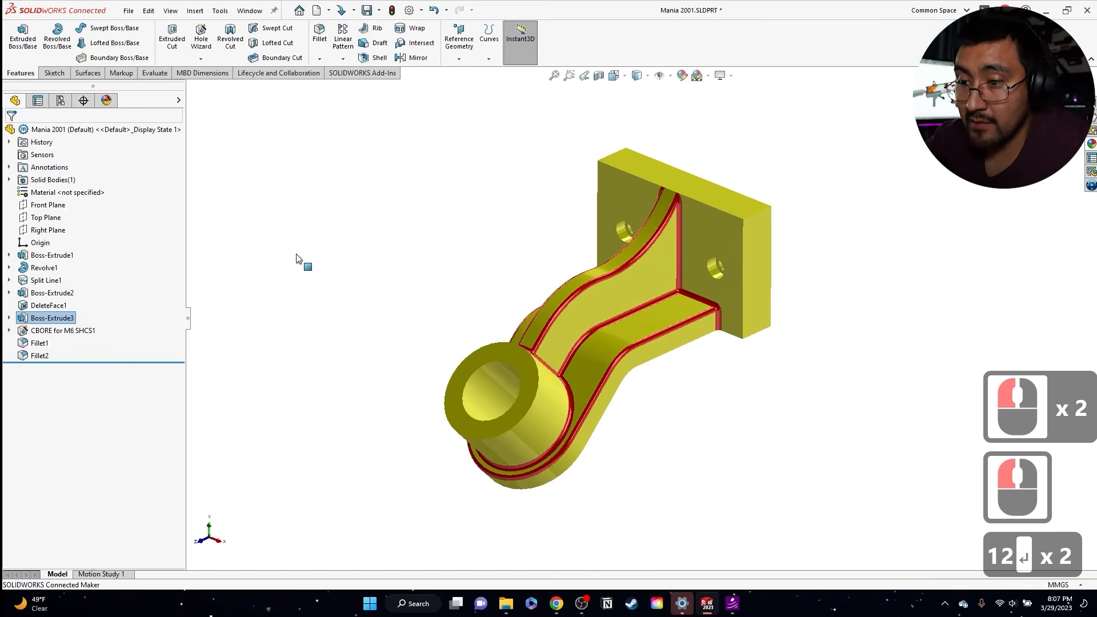
middle_drag(588, 355, 687, 316)
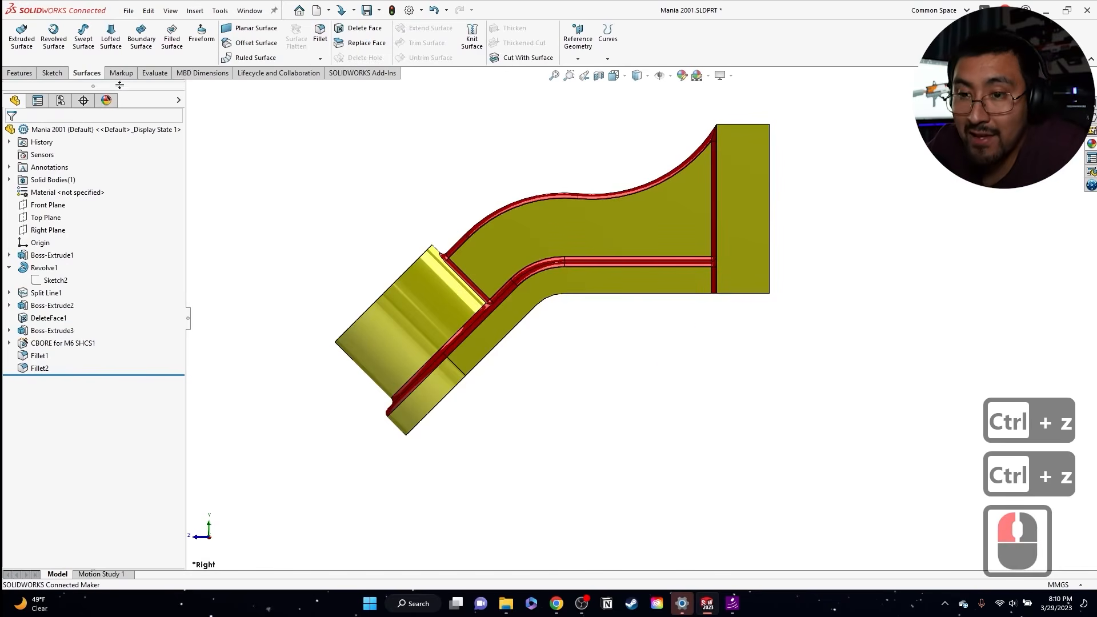
Step: Rename the part's default configuration as Phase 1
click(60, 101)
double_click(73, 153)
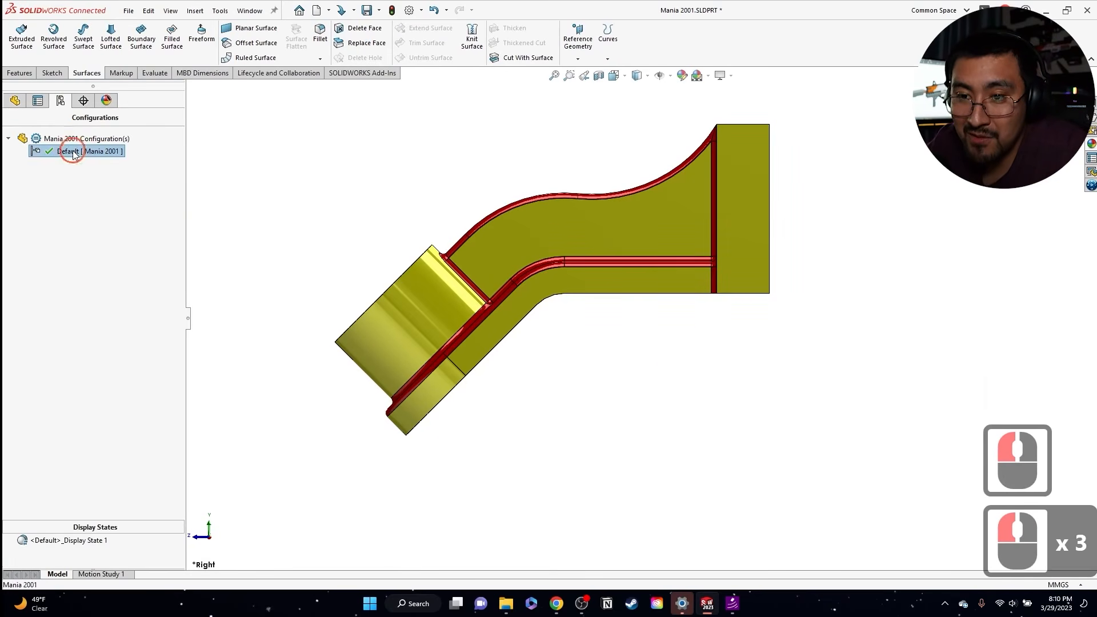
text(PH)
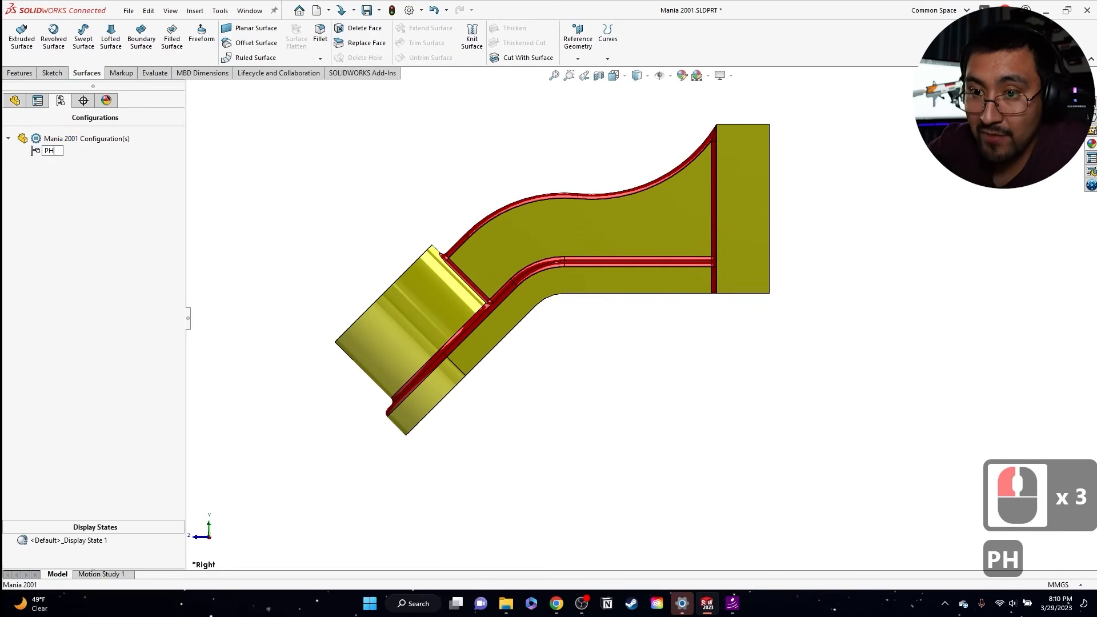
key(BackSpace)
text(hase 1)
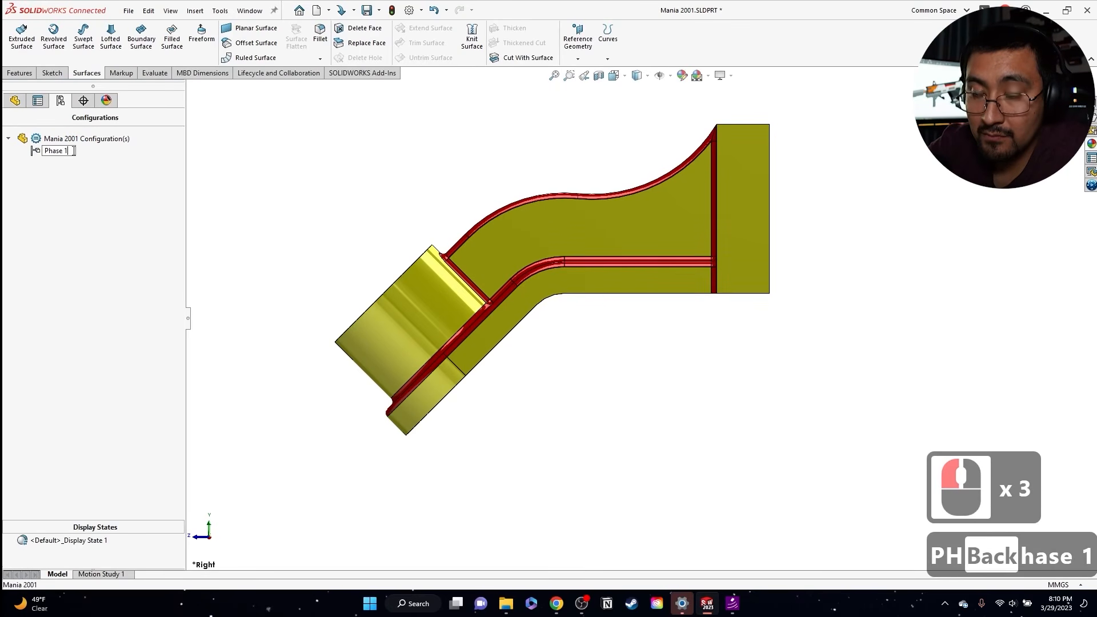
key(Return)
click(151, 196)
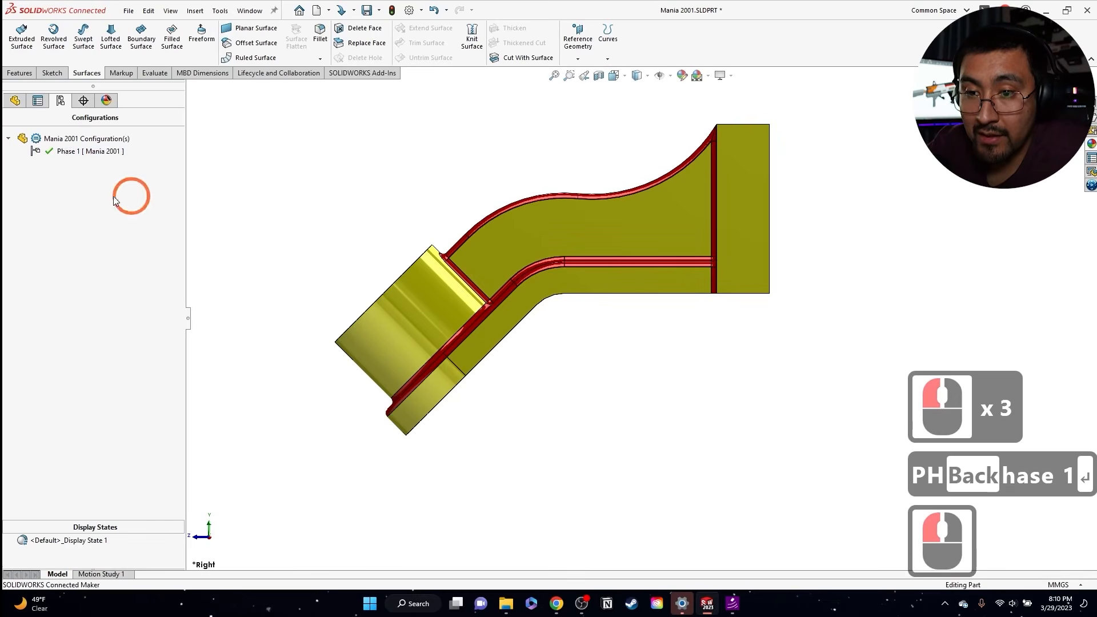
Step: Add a configuration named Phase 2 and activate the Phase 1 configuration
right_click(89, 195)
click(129, 199)
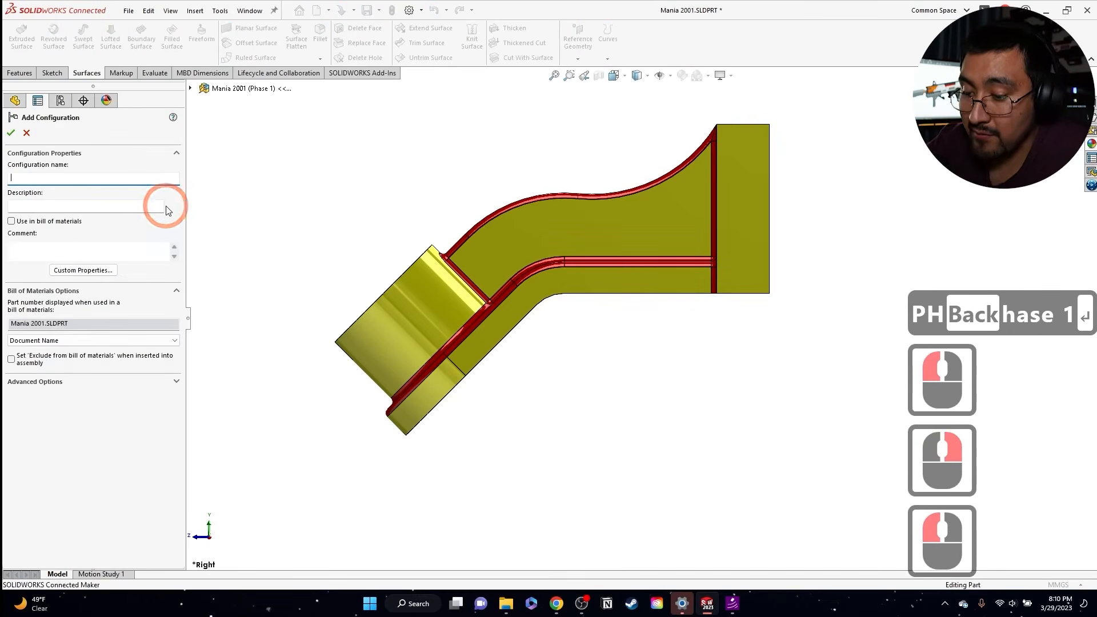
text(Phase 2)
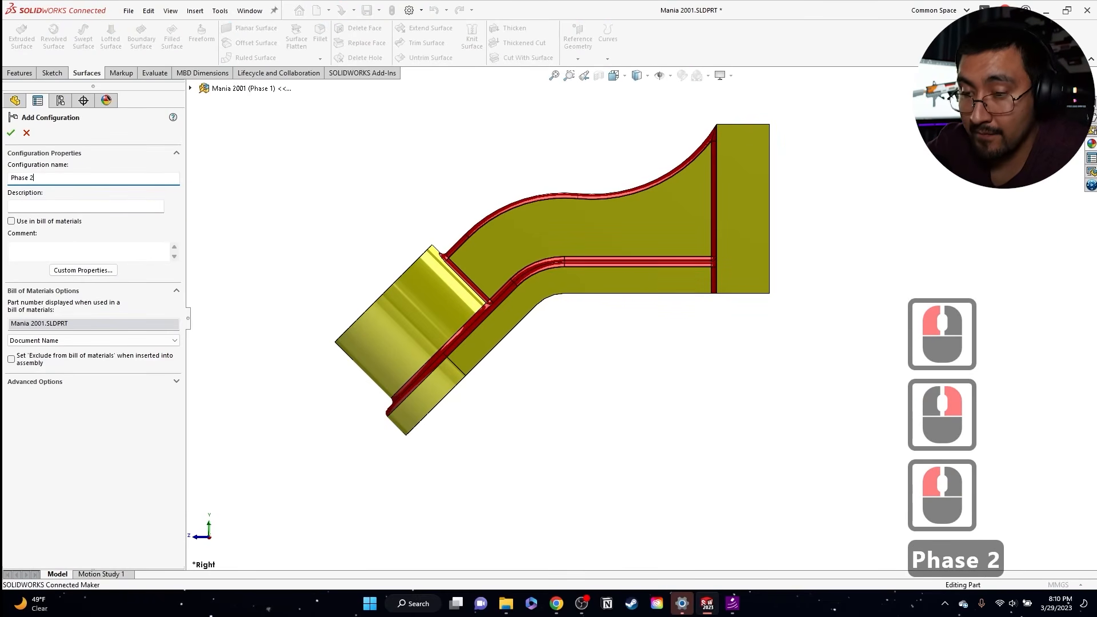
key(Return)
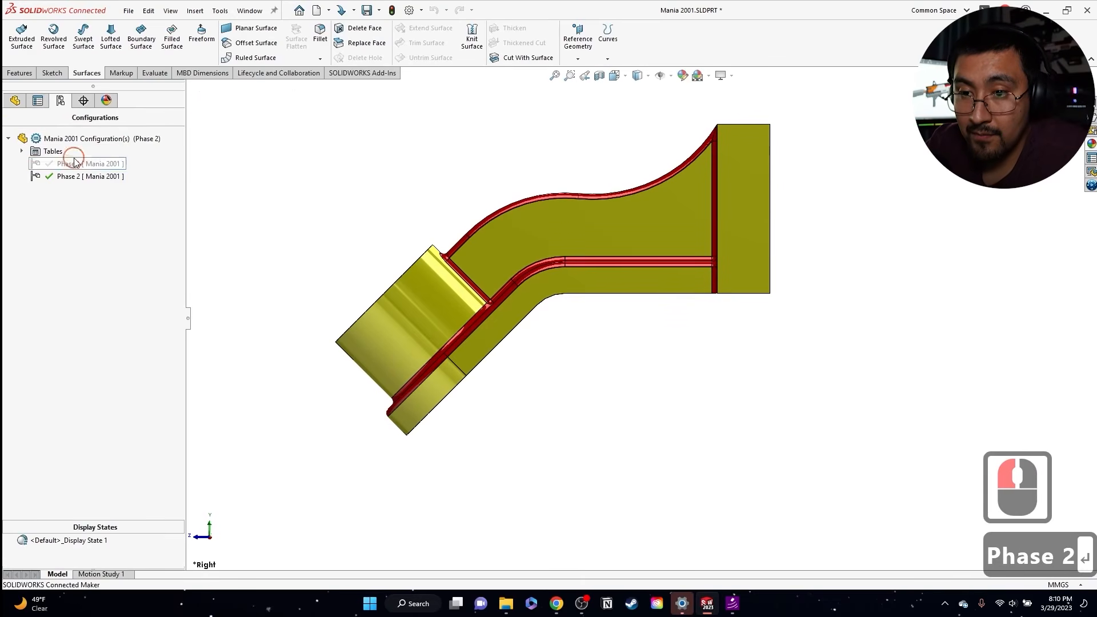
double_click(74, 163)
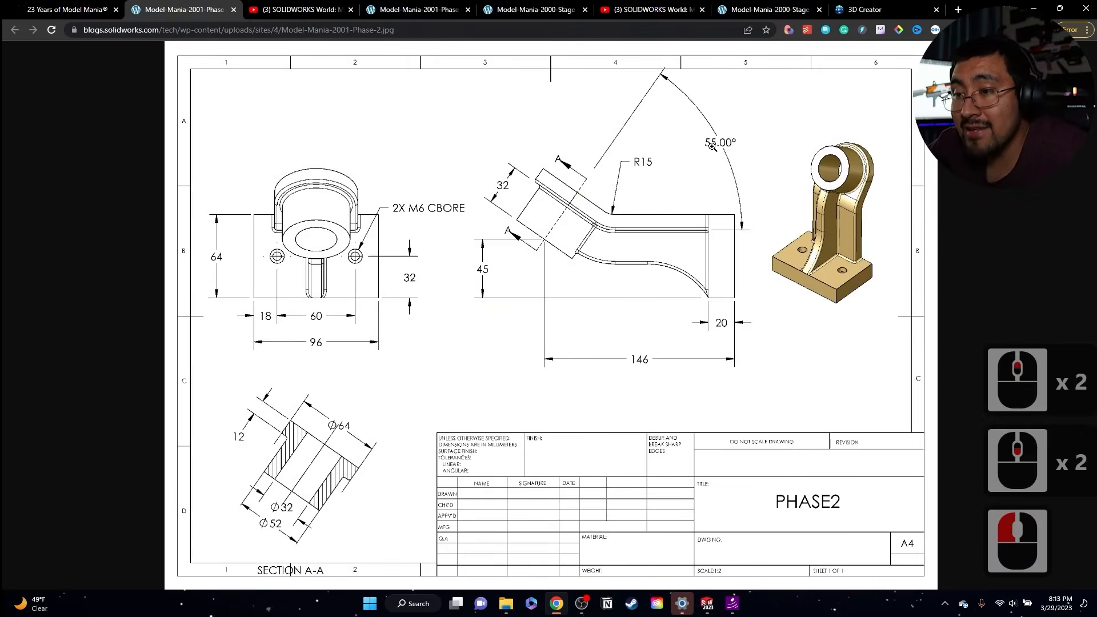
Step: Place the Phase 1 and Phase 2 drawings side by side in the browser's tab order and compare their dimensions
drag(394, 10, 295, 20)
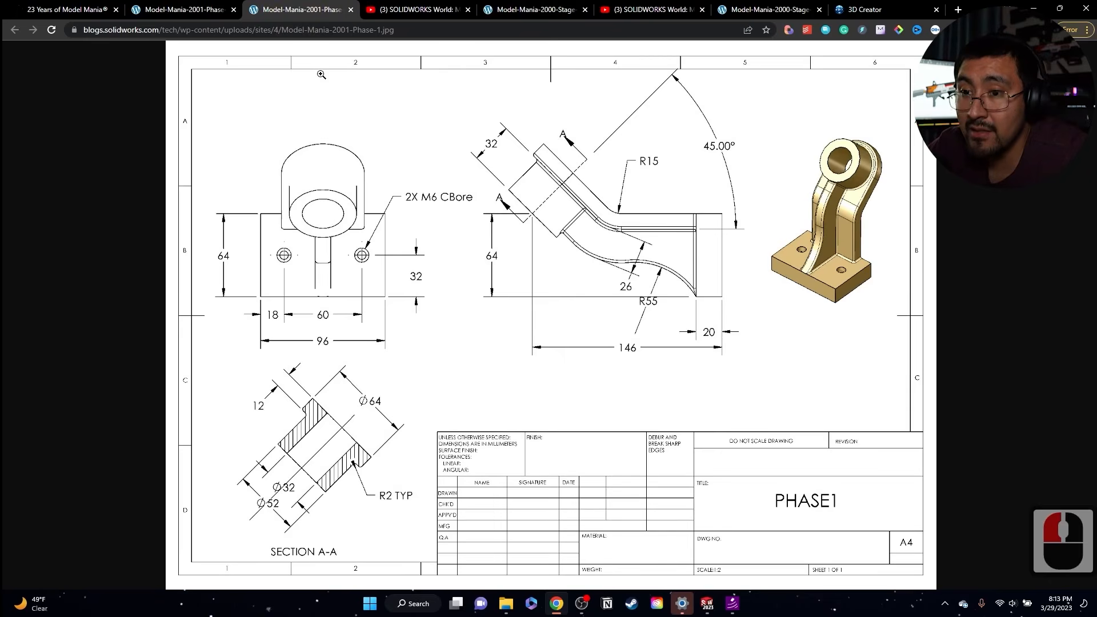
click(151, 6)
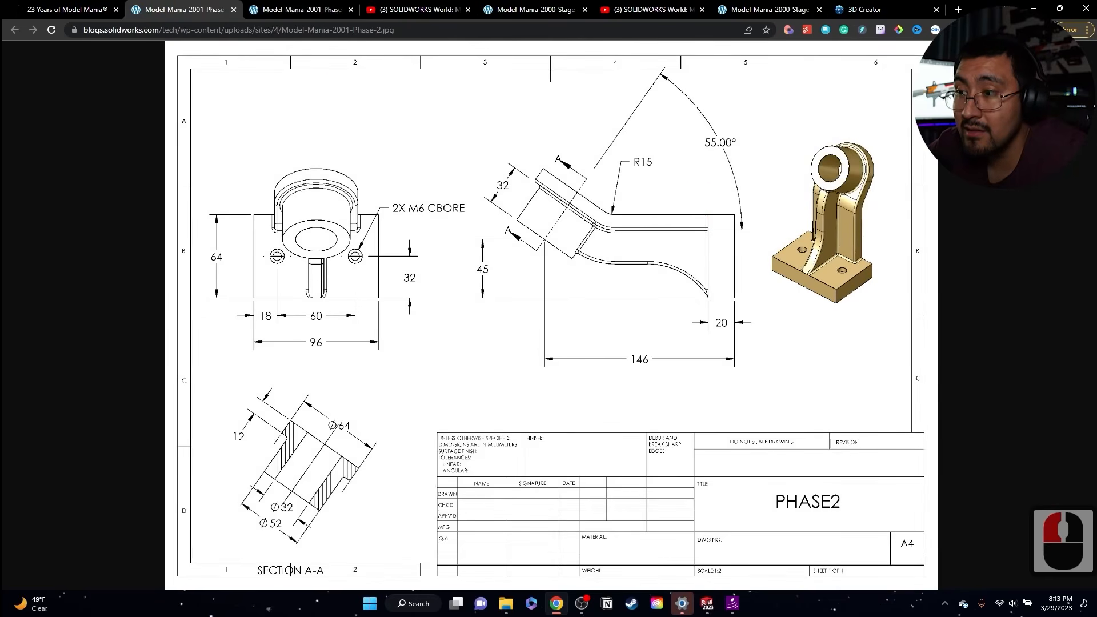
click(1039, 10)
Step: Delete the 55° angle dimension of the boss centreline in the revolve sketch
click(828, 256)
drag(695, 343, 695, 350)
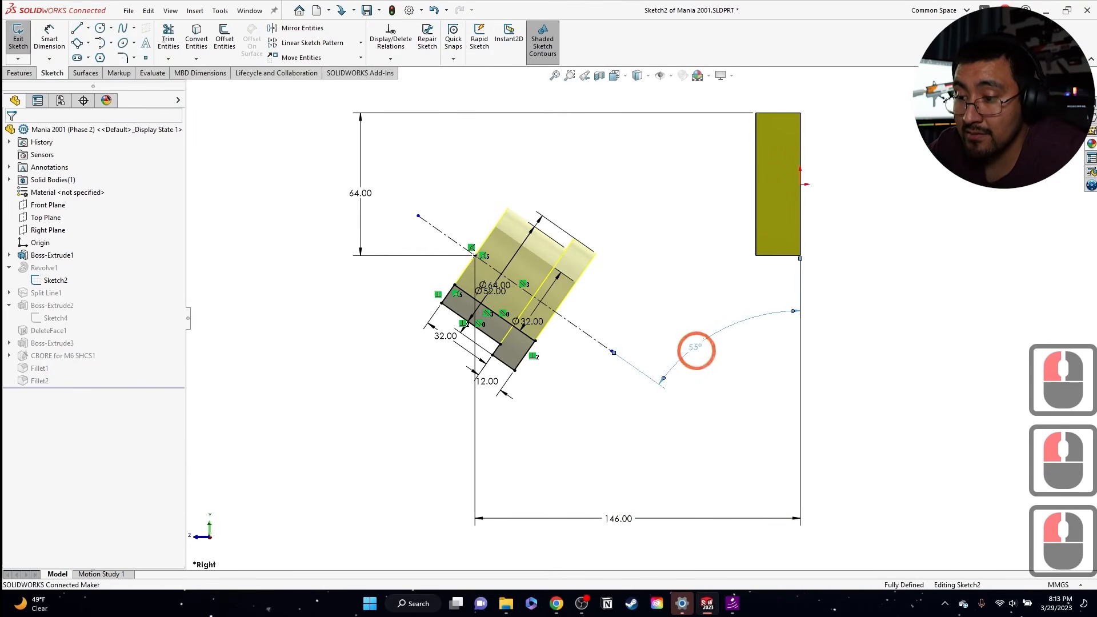
key(Delete)
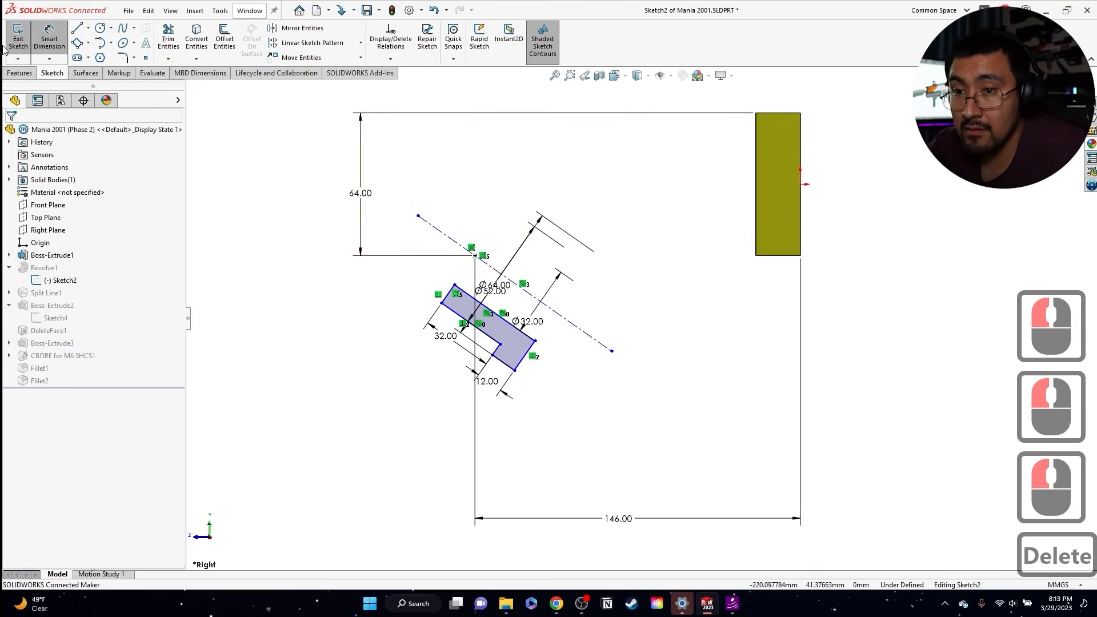
Step: Dimension the angle between the boss centreline and the base plate's lower edge as 45° and place it closer to the plate
click(595, 340)
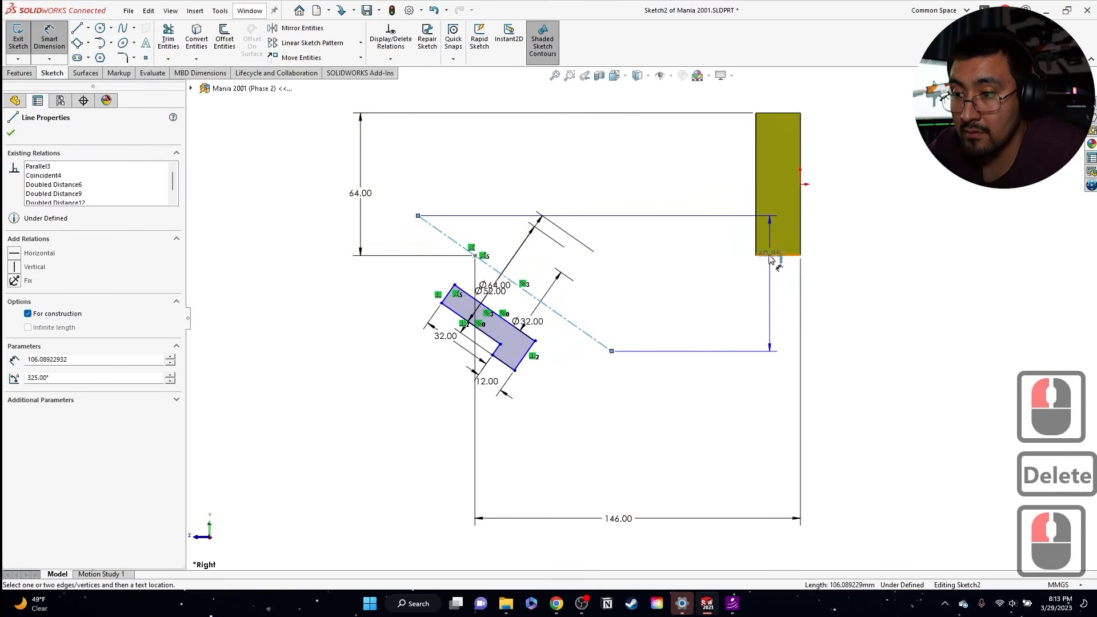
click(768, 256)
click(854, 346)
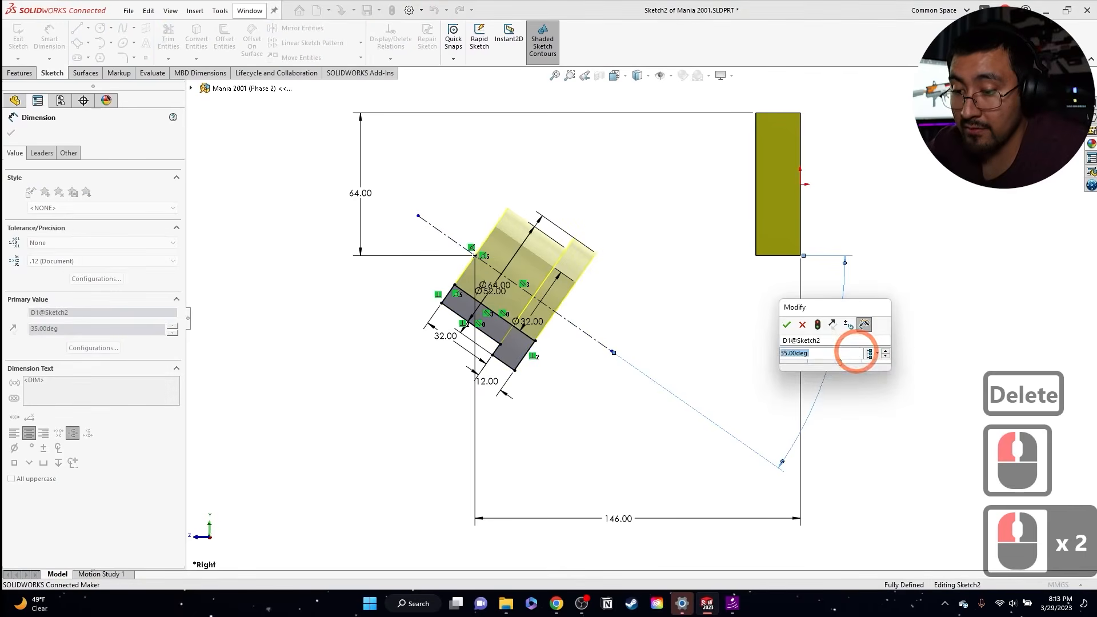
text(45)
key(Return)
key(Escape)
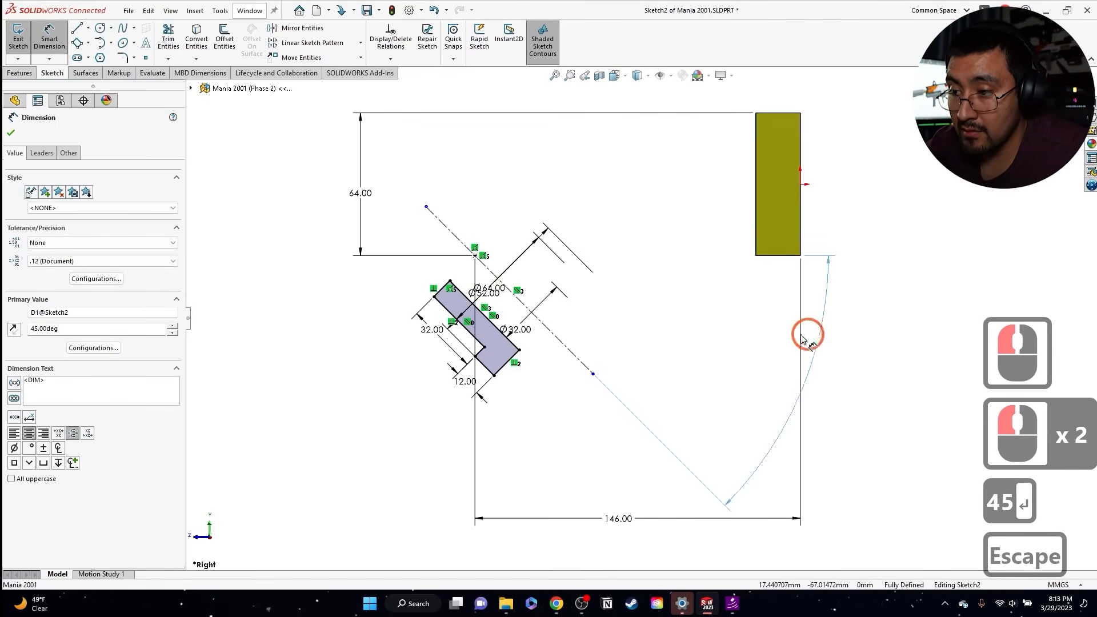
drag(817, 339, 749, 338)
key(Escape)
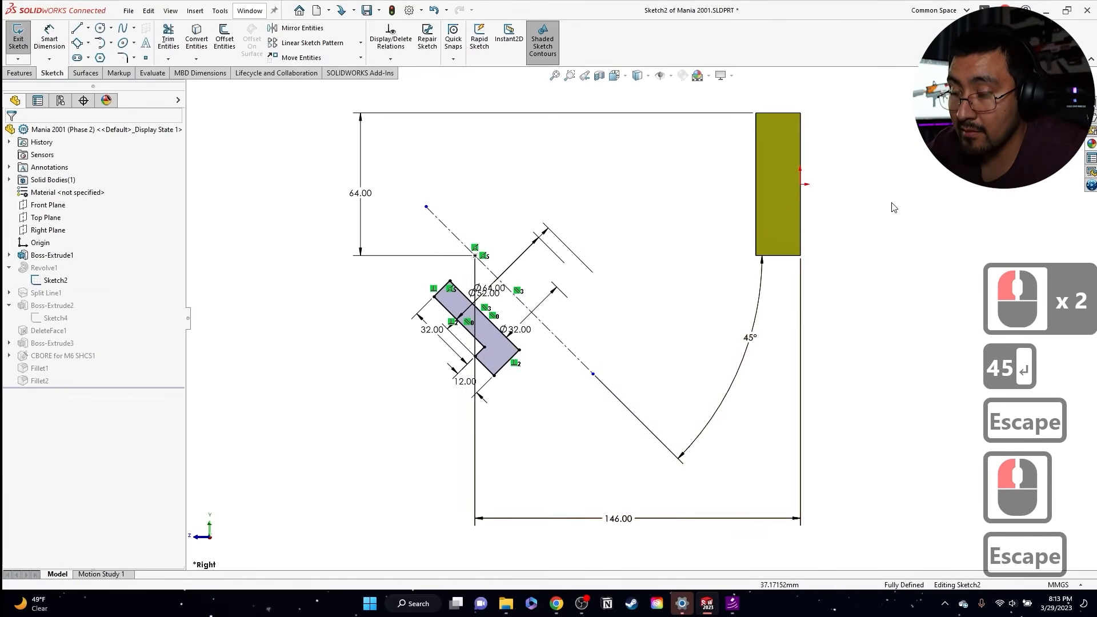
Step: Make the boss centreline's angle dimension apply to this configuration only
double_click(749, 337)
click(790, 350)
click(792, 350)
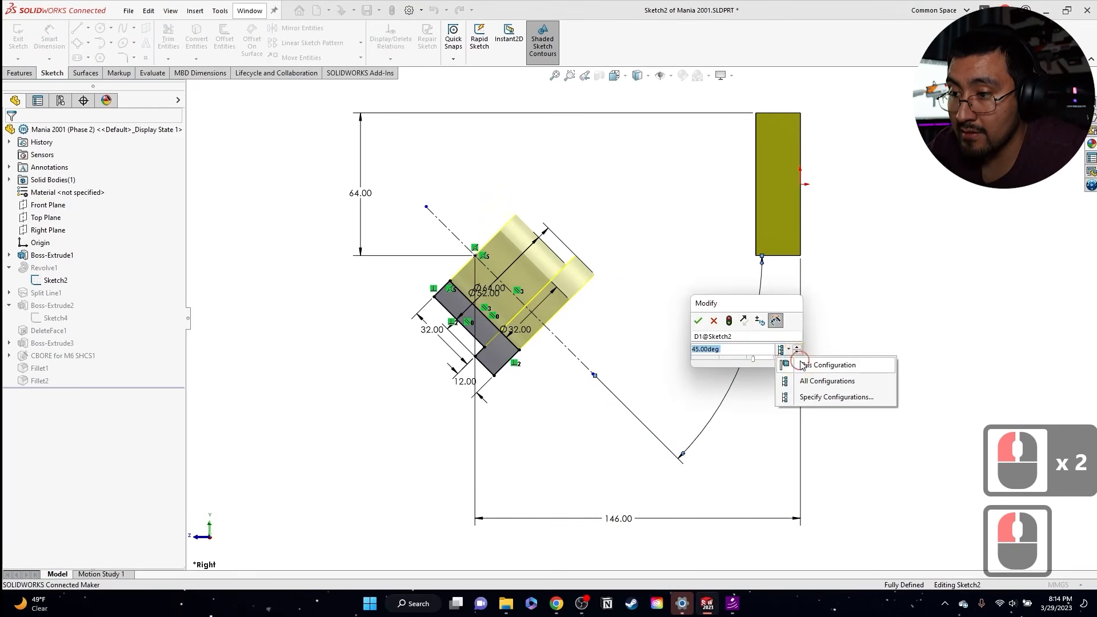
click(799, 365)
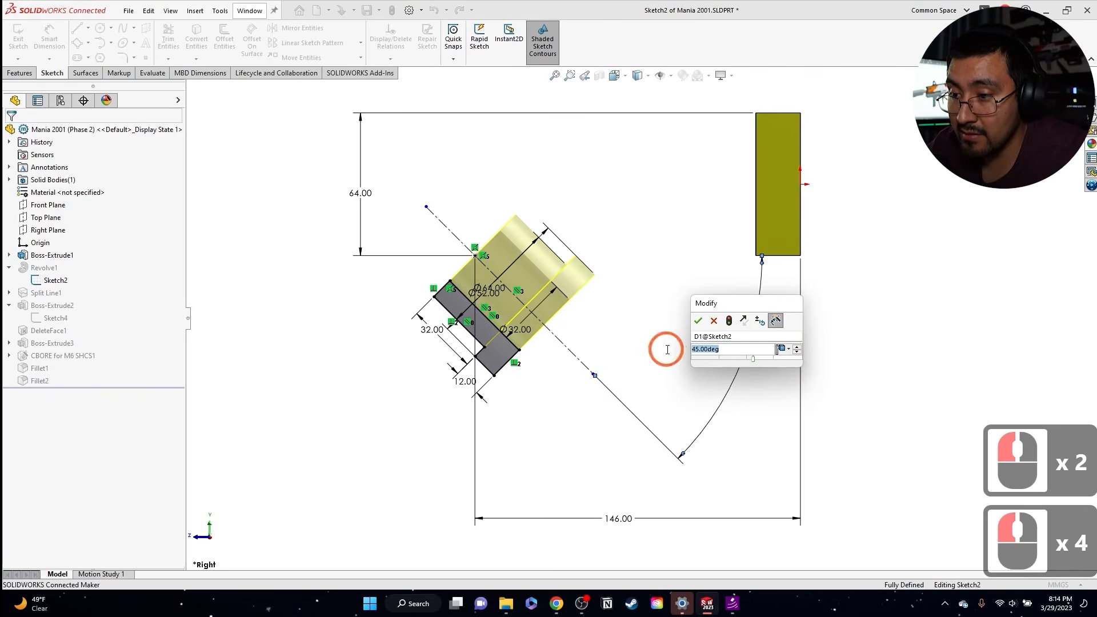
key(Return)
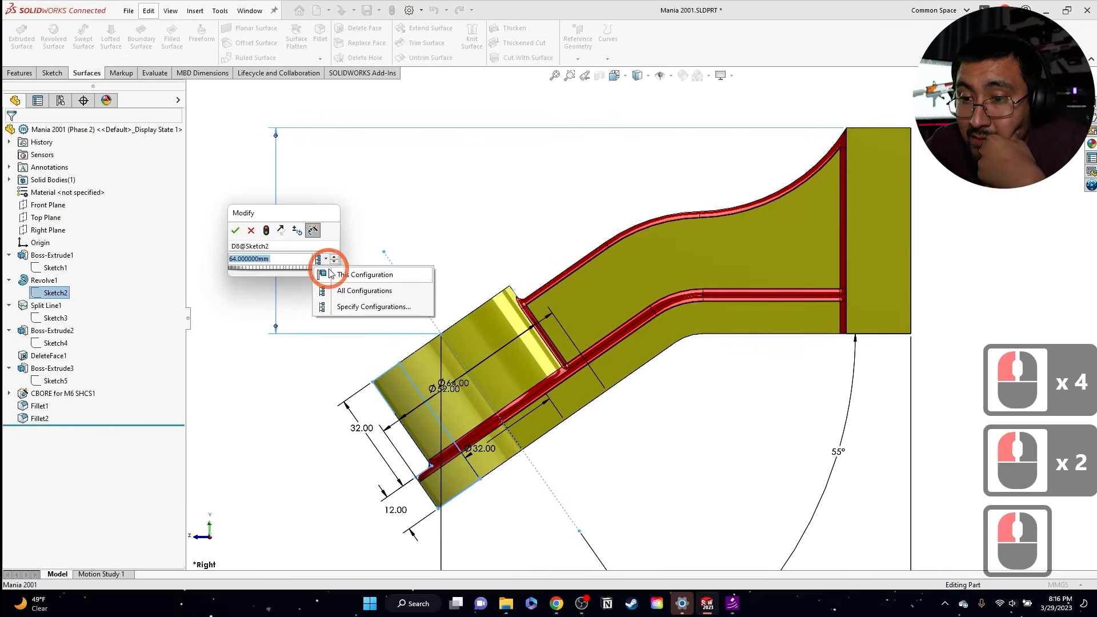
Step: Set the boss's vertical position dimension to 45 mm for this configuration only and rebuild the part
click(316, 274)
double_click(279, 259)
text(45)
key(Return)
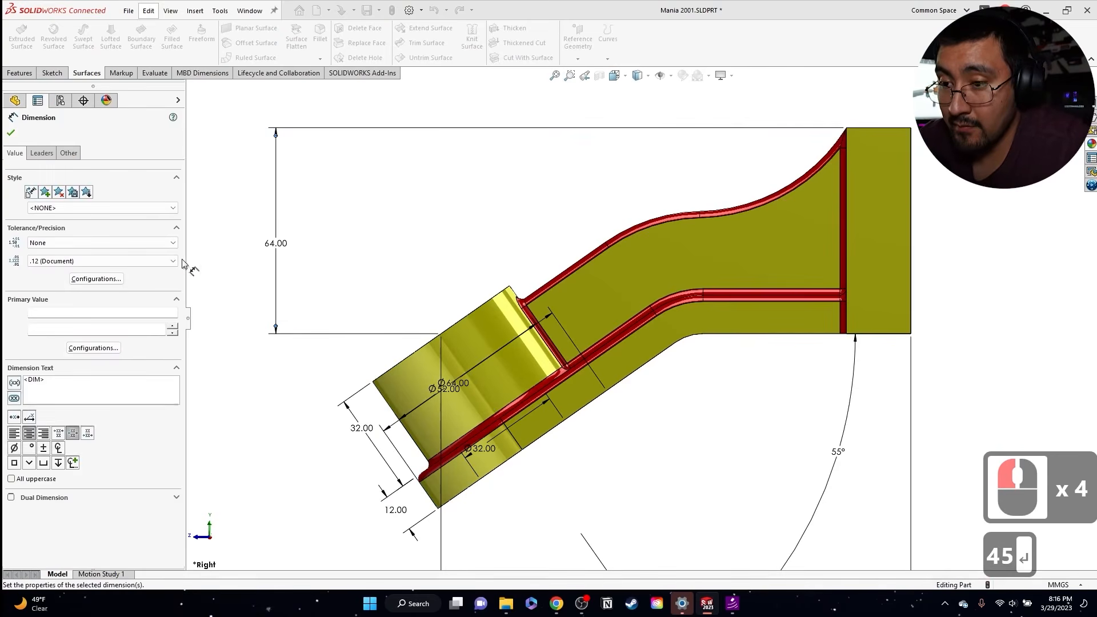
key(Escape)
click(315, 198)
key(ctrl+q)
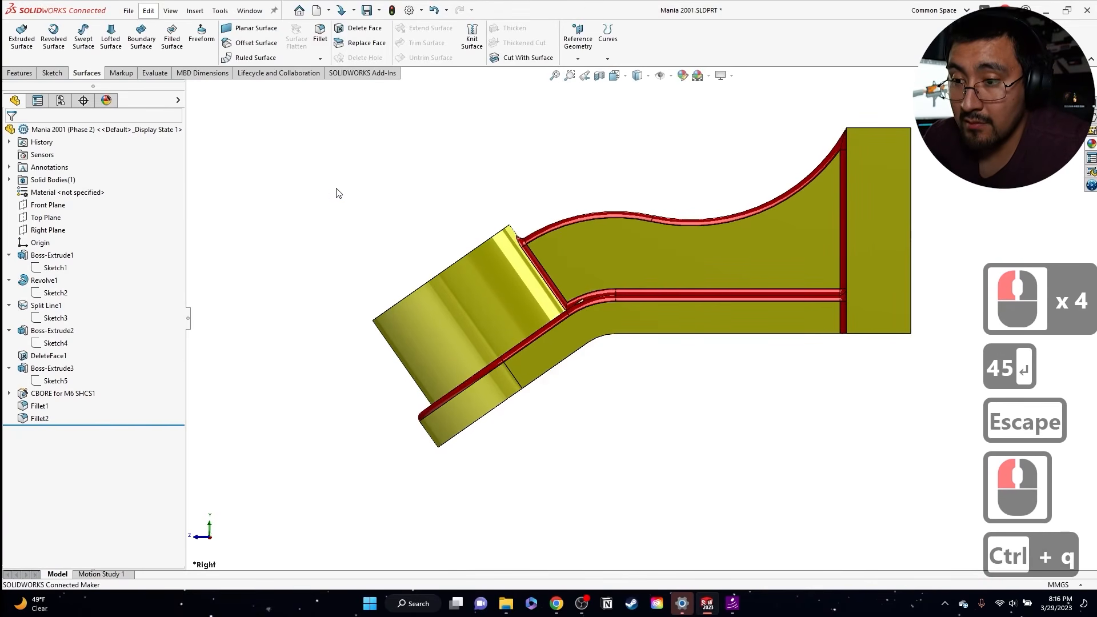
Step: Edit the rib's sketch and convert its R55 arc to construction geometry
middle_drag(678, 252, 702, 276)
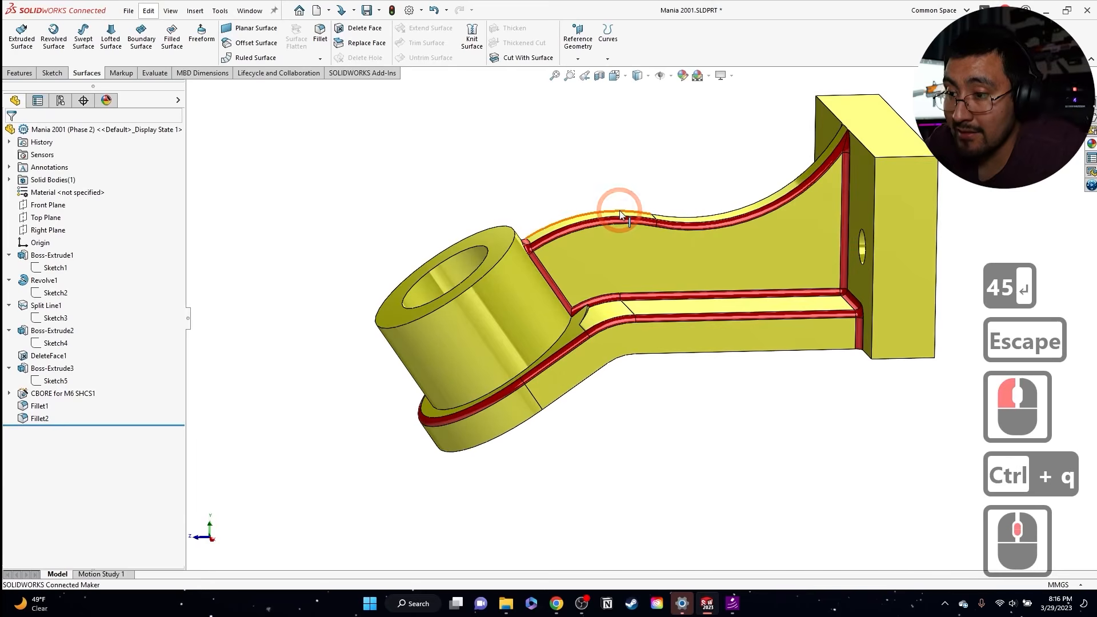
middle_drag(464, 276, 668, 237)
click(667, 237)
click(38, 383)
click(59, 349)
key(Escape)
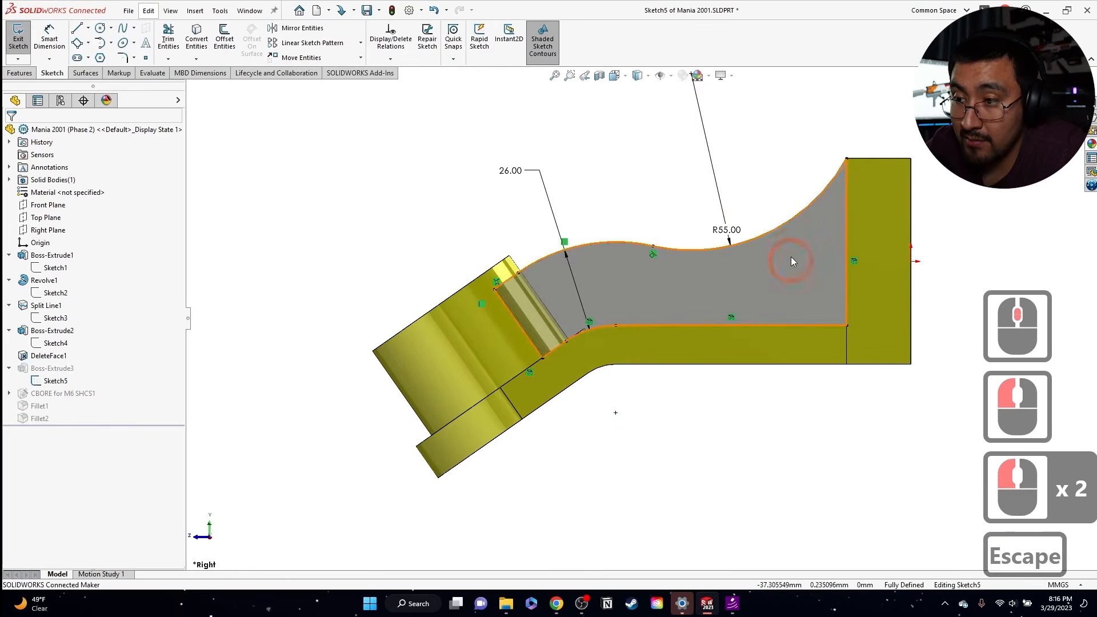
click(746, 239)
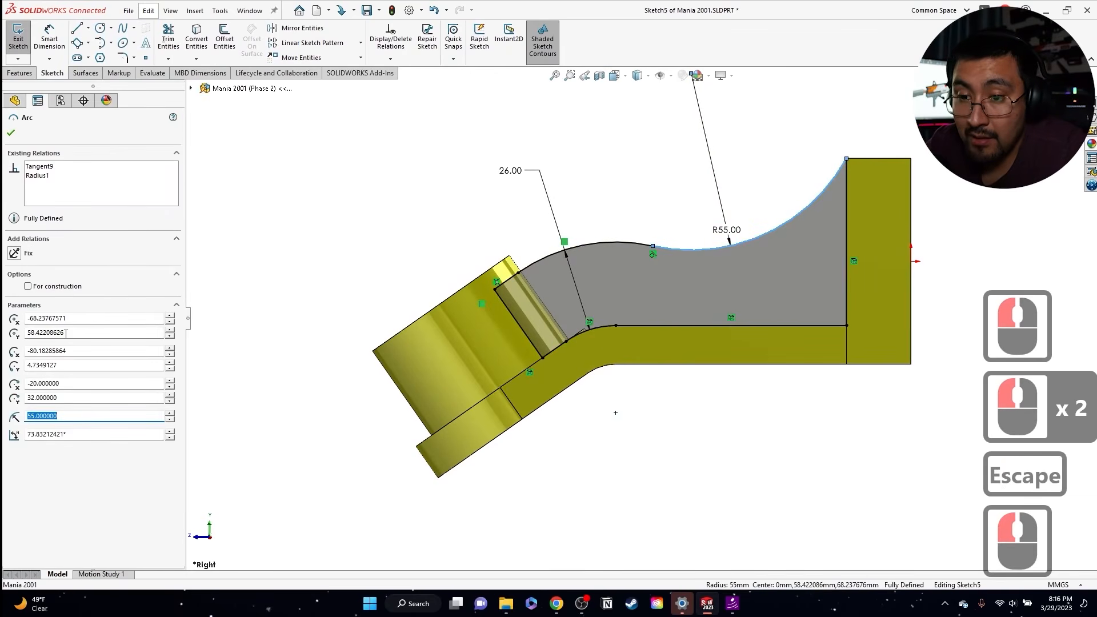
click(27, 285)
key(Escape)
Step: Sketch a horizontal line just above the junction of the rib's upper arc and the R55 construction arc
scroll(732, 245, down, 3)
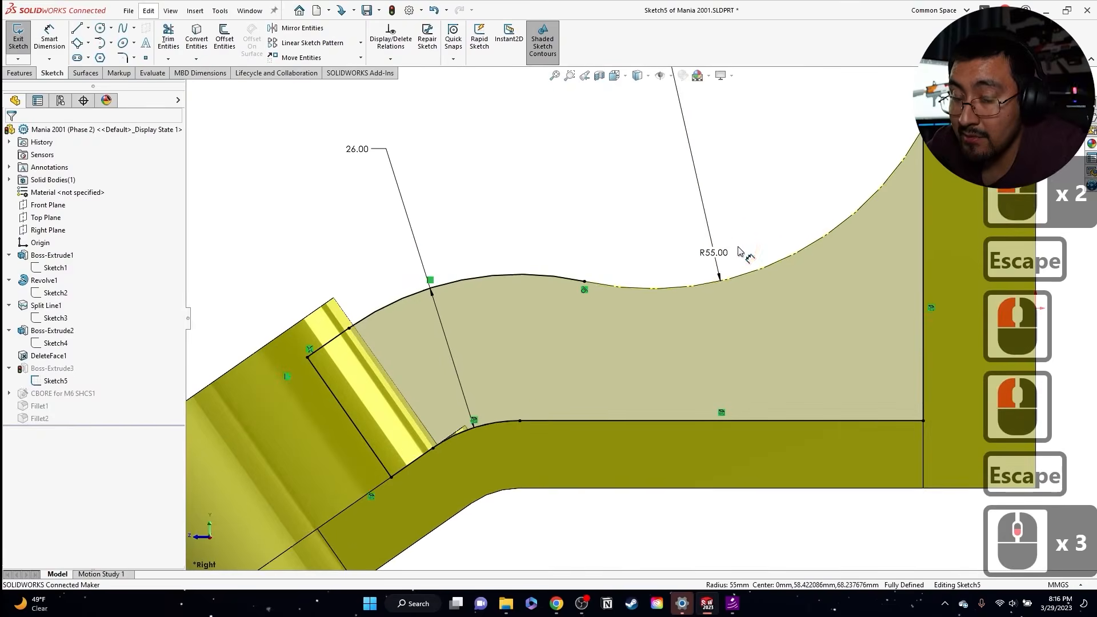
click(77, 27)
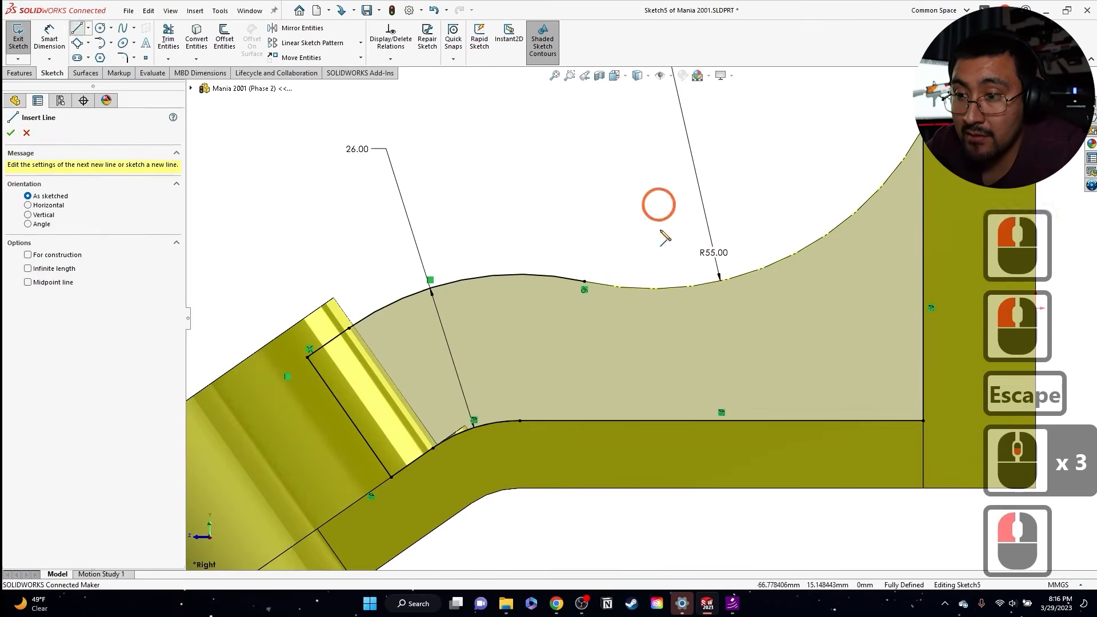
click(513, 262)
click(618, 263)
key(Escape)
key(Escape)
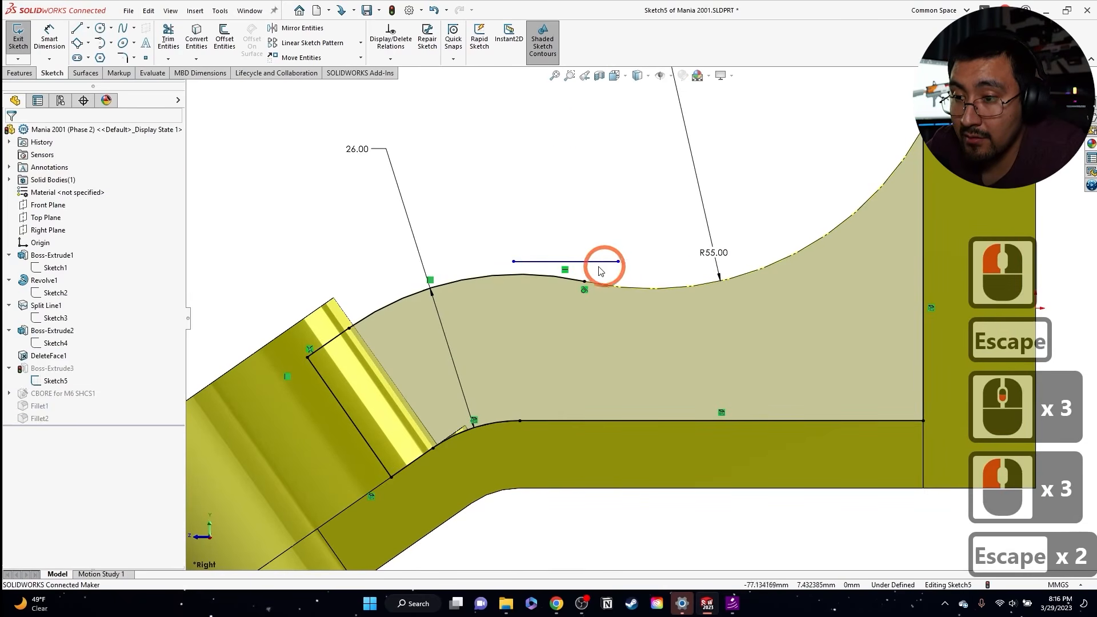
Step: Make the horizontal line tangent to the rib's upper convex arc
click(541, 263)
ctrl+click(536, 275)
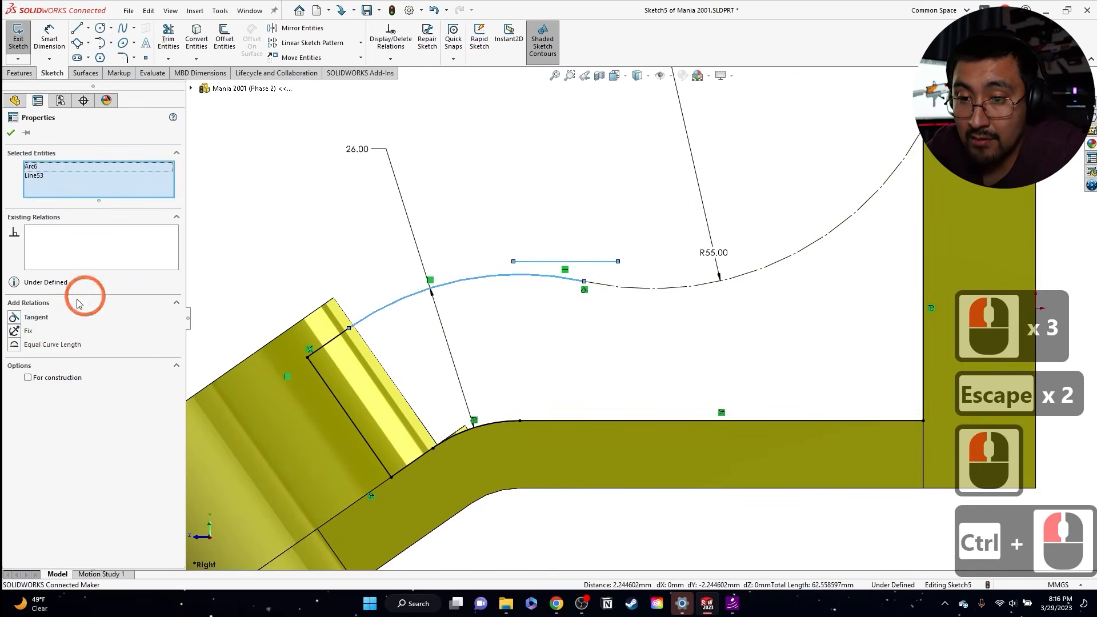
click(20, 320)
key(Escape)
key(Escape)
Step: Make the line's endpoint nearest the boss coincident with the rib's convex arc
click(521, 271)
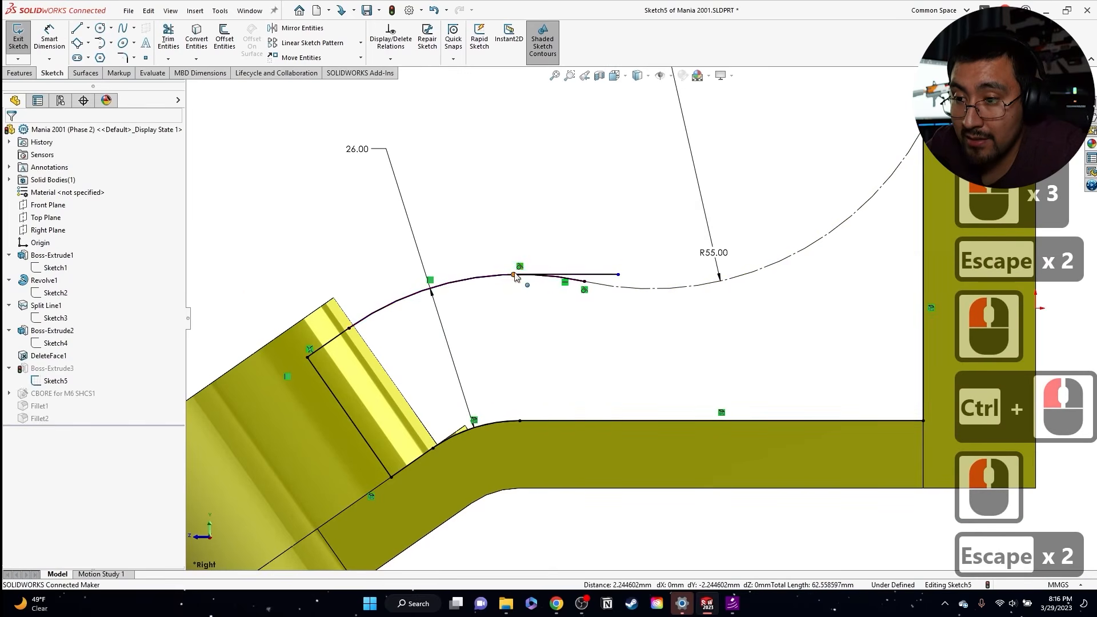
click(514, 274)
ctrl+click(449, 277)
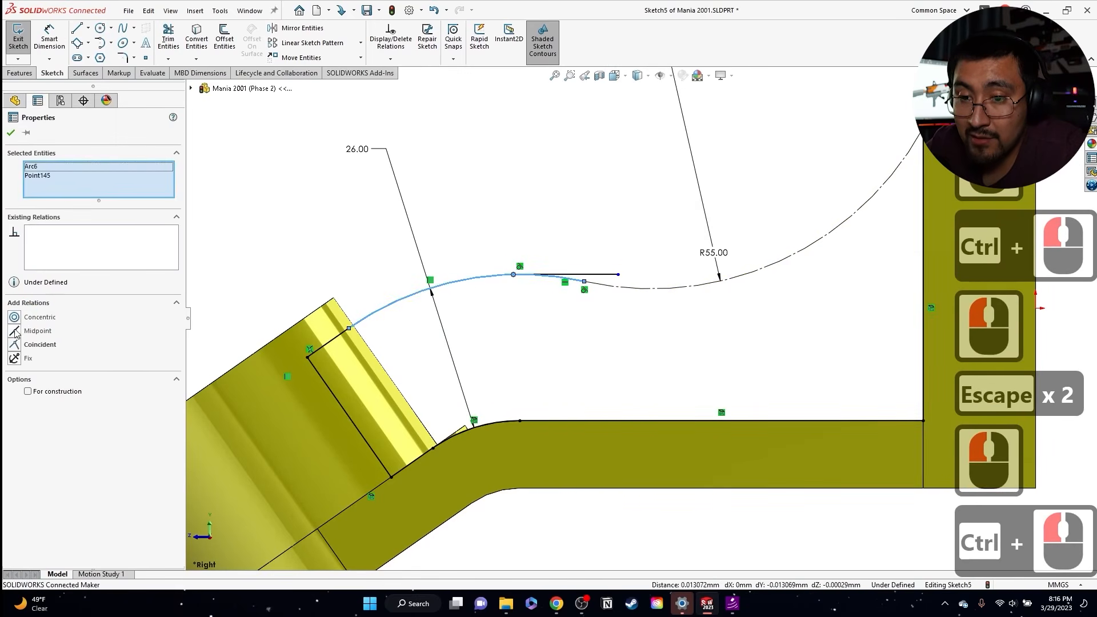
click(18, 344)
key(Escape)
key(Escape)
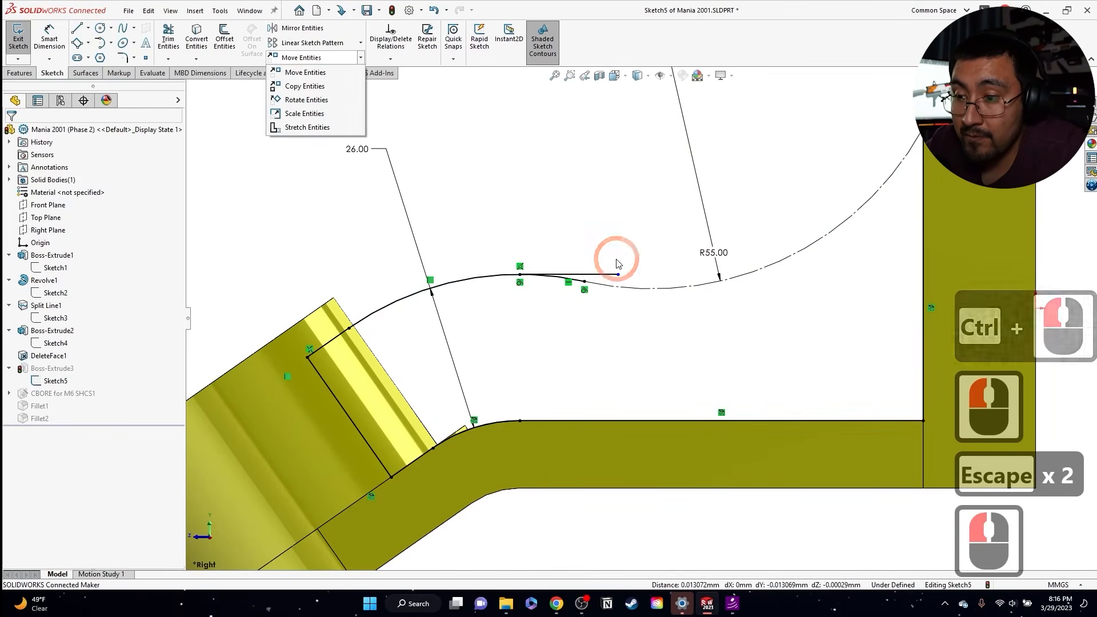
Step: Draw a tangent arc from the line's free end to the upper corner of the back plate
click(111, 44)
click(130, 71)
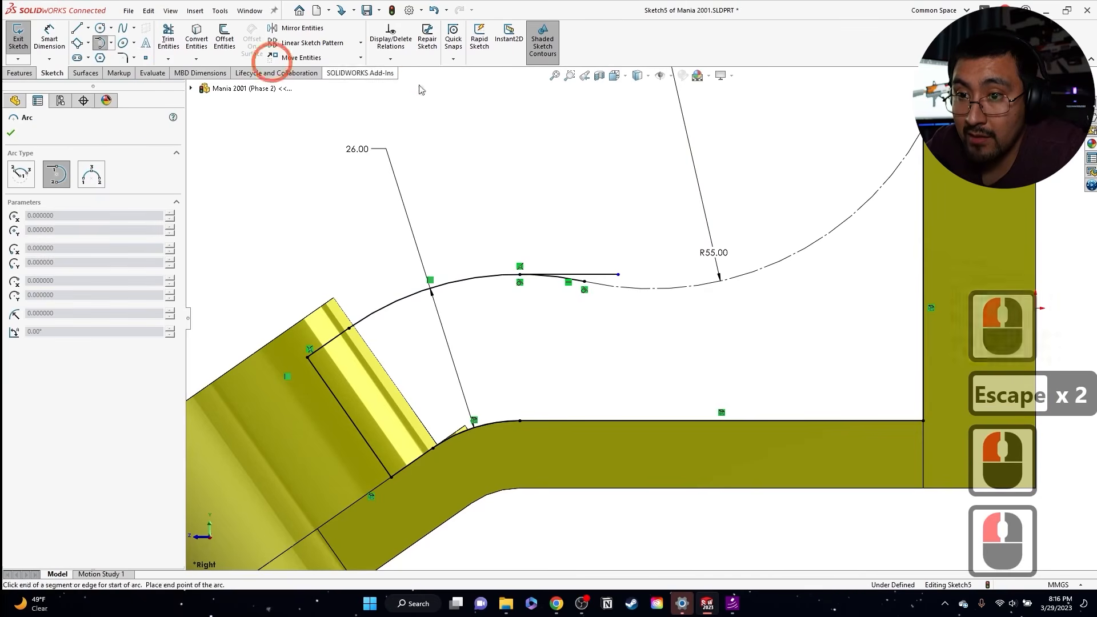
mouse_move(618, 275)
mouse_down()
mouse_move(887, 196)
mouse_move(915, 136)
mouse_up()
click(568, 274)
key(Escape)
key(Escape)
key(Escape)
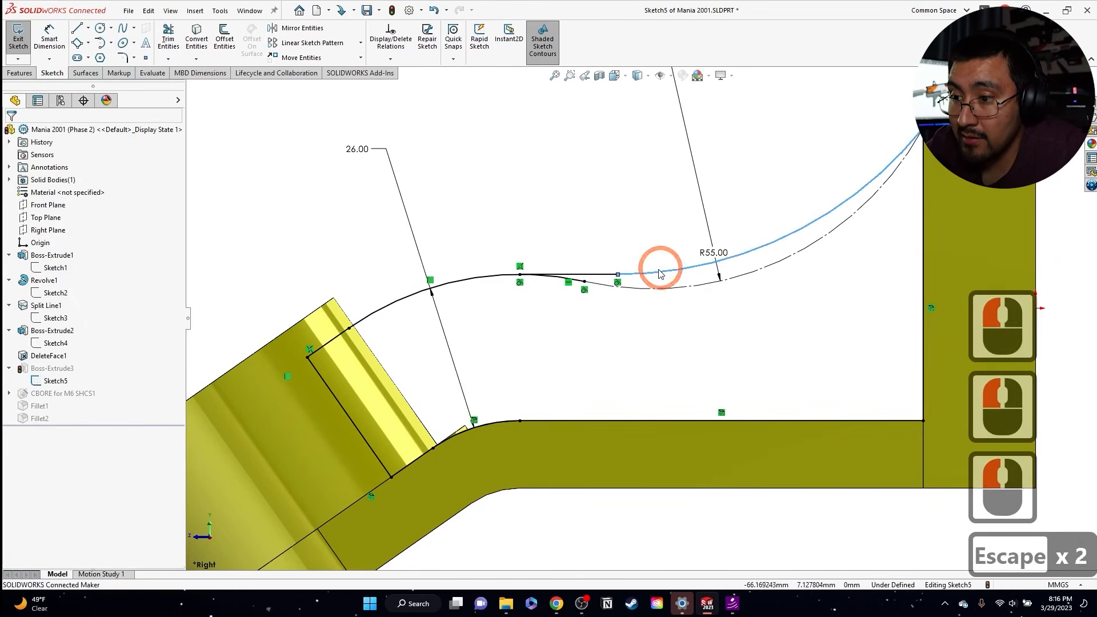
Step: Move the R55 dimension text clear of the new tangent arc
scroll(675, 294, down, 2)
scroll(675, 294, up, 4)
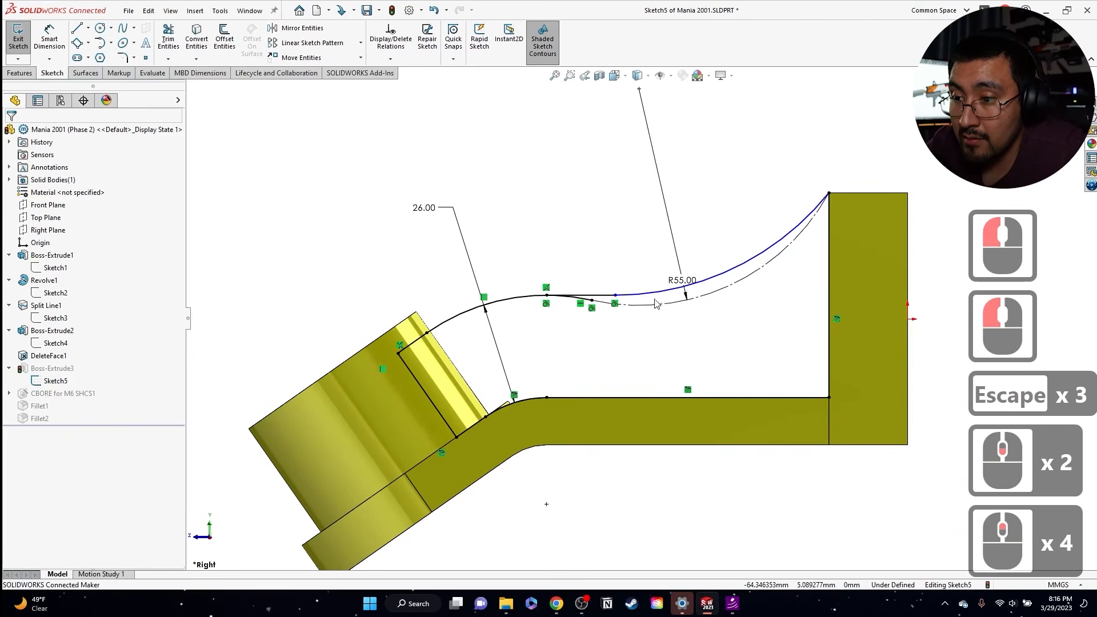
click(638, 293)
scroll(760, 313, down, 2)
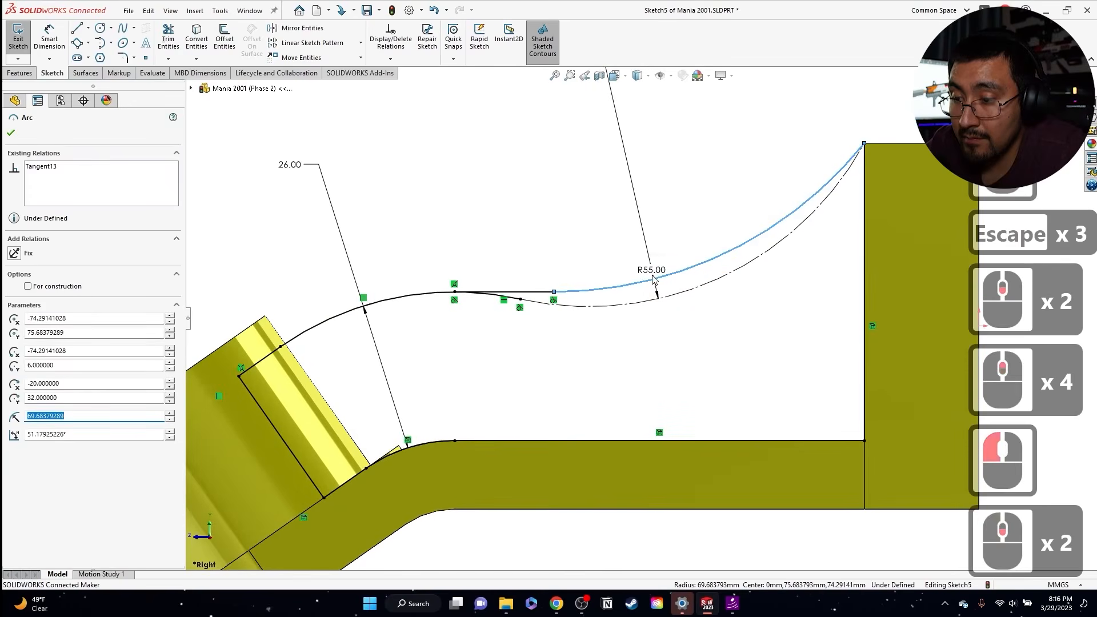
key(Escape)
key(Escape)
click(647, 255)
key(Escape)
key(Escape)
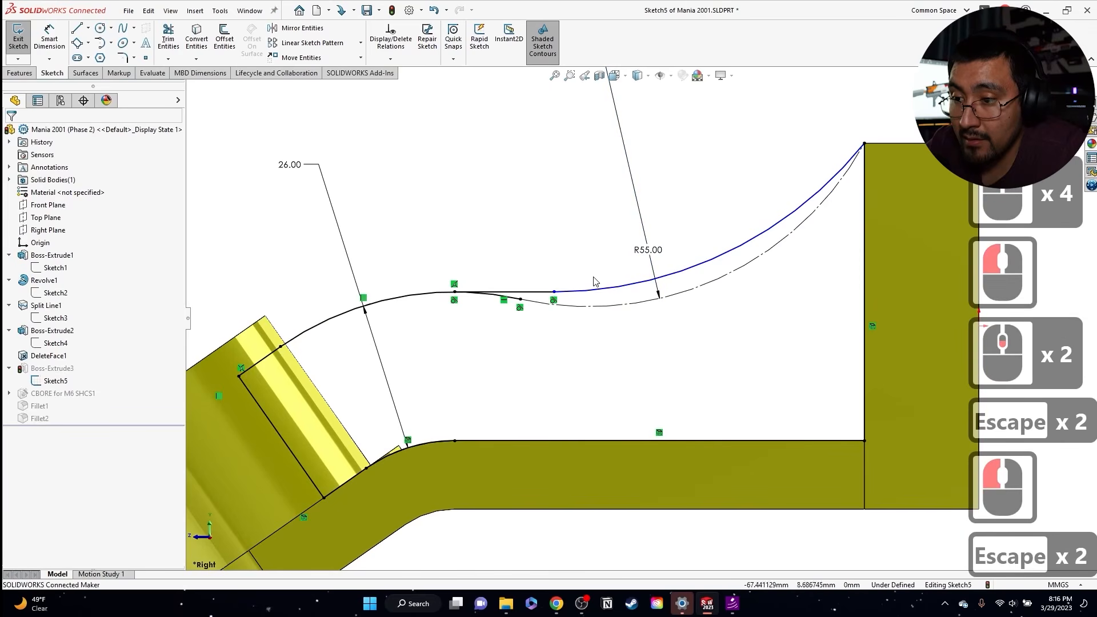
Step: Lengthen the horizontal line toward the back plate and make the new arc equal in radius to the R55 construction arc
drag(554, 292, 603, 291)
key(Escape)
click(676, 294)
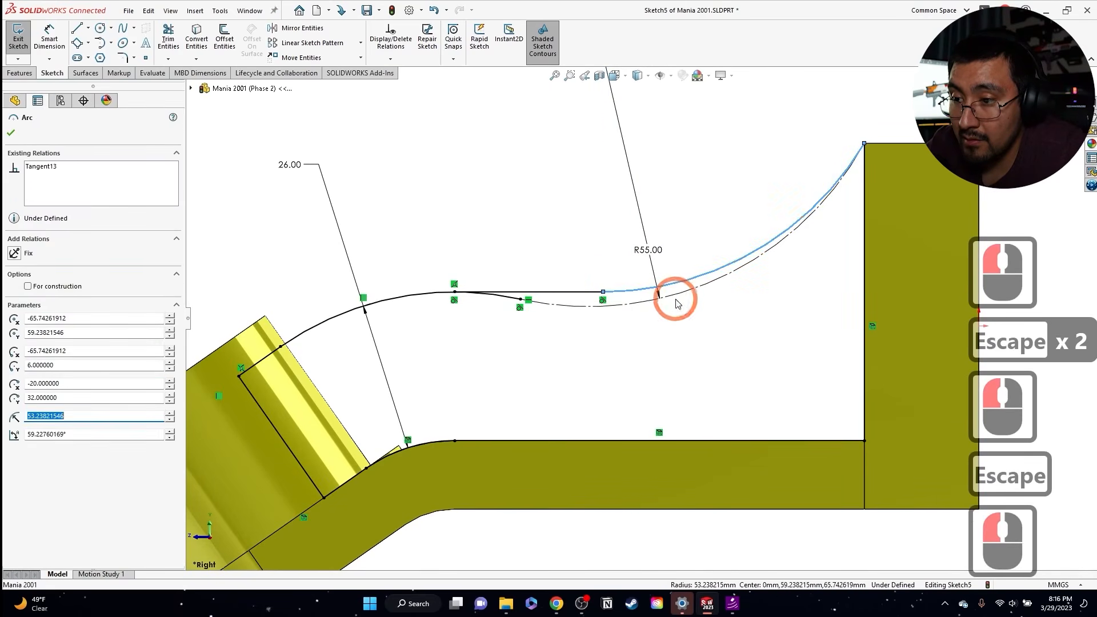
ctrl+click(677, 295)
click(16, 358)
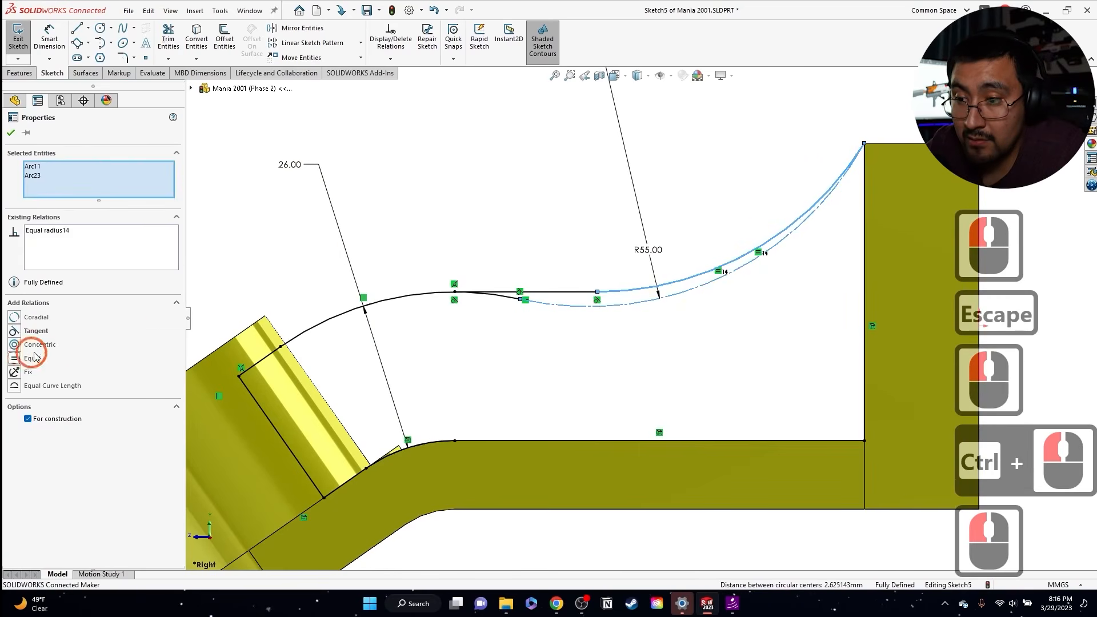
key(Escape)
key(Escape)
Step: Exit the rib sketch, rebuild anyway despite the open contour, and close the error report
click(1064, 91)
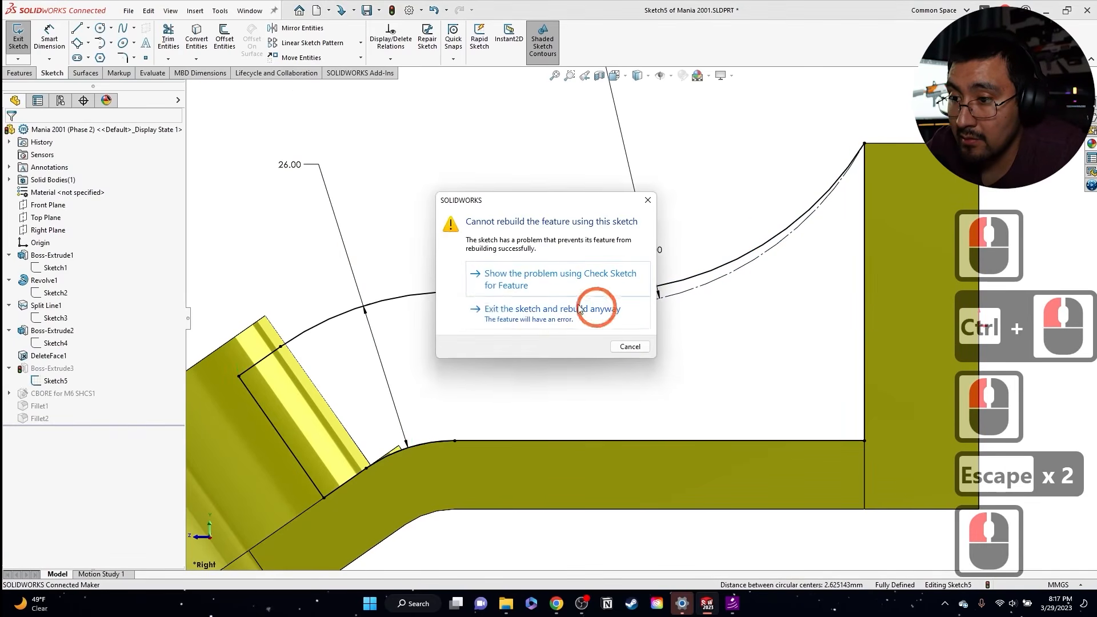
click(539, 318)
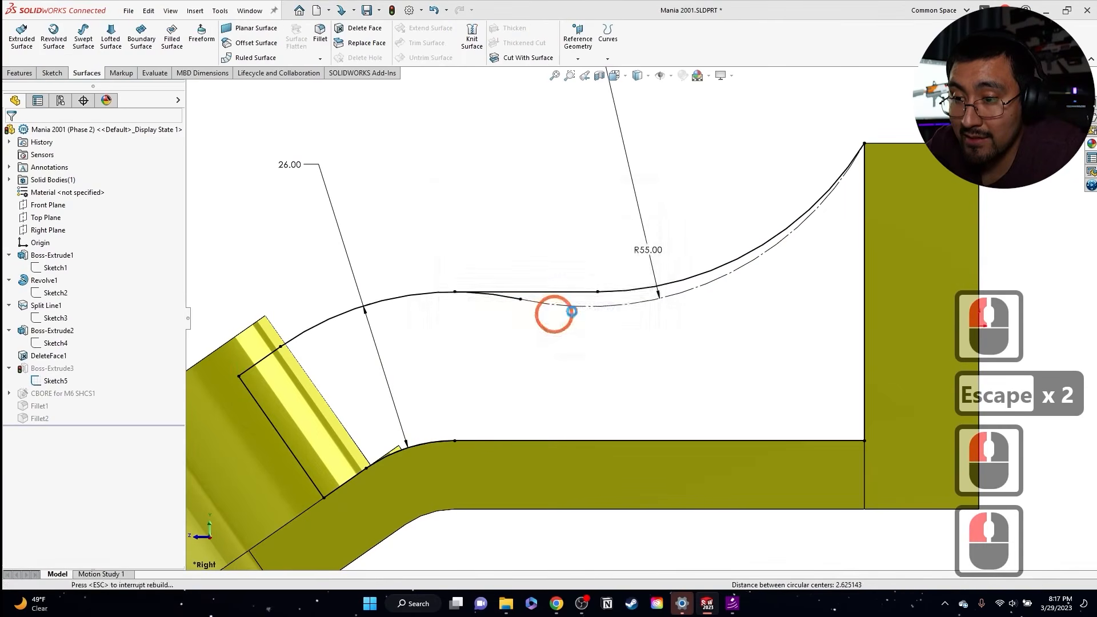
click(486, 301)
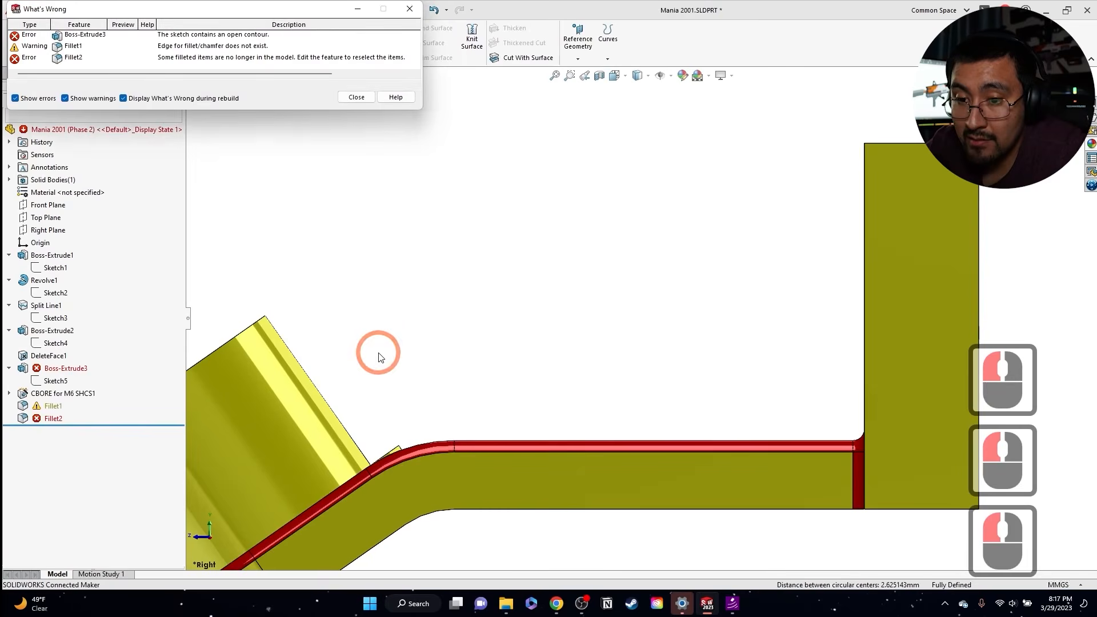
click(356, 97)
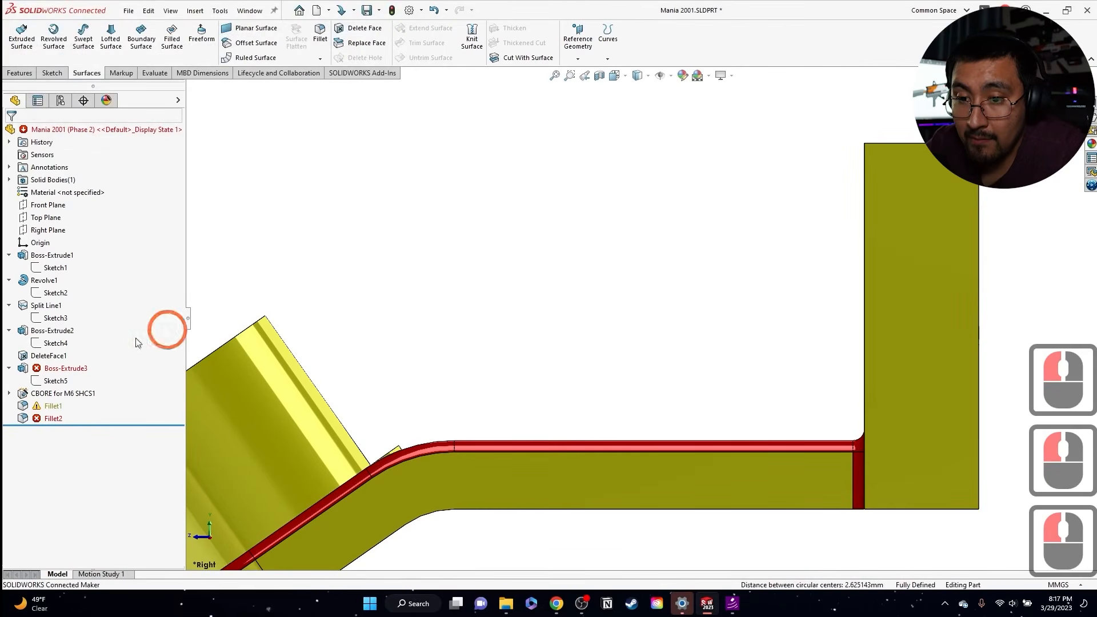
Step: Edit the rib's extrusion to use the sketch region bounded by the new line and arc as its selected contour
click(53, 369)
click(62, 341)
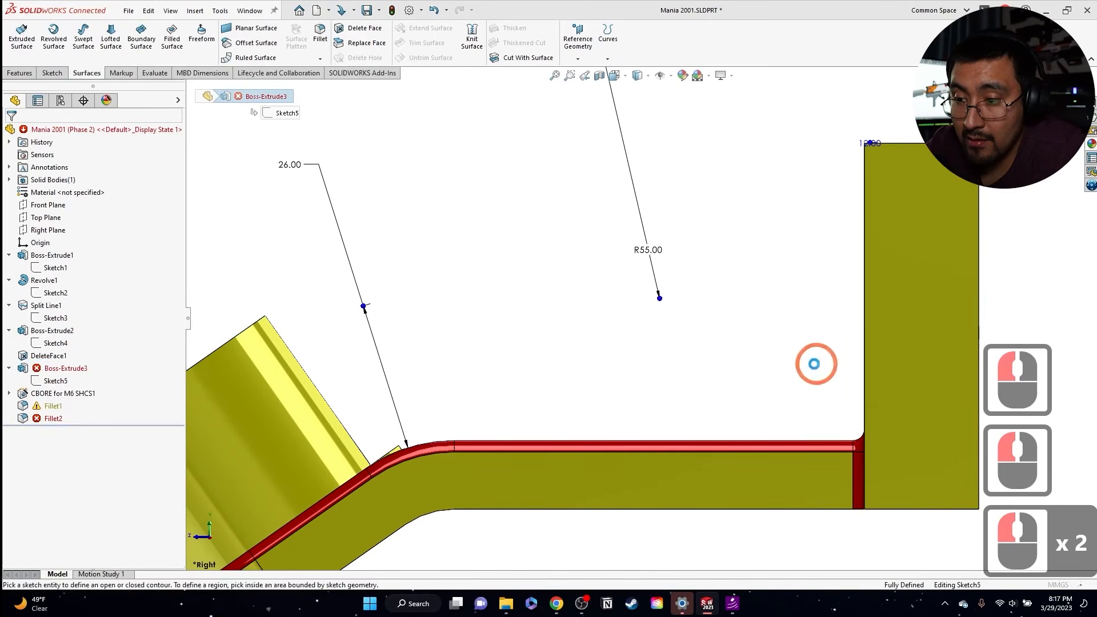
click(596, 354)
mouse_move(596, 354)
middle_down()
mouse_move(574, 353)
mouse_move(587, 385)
middle_up()
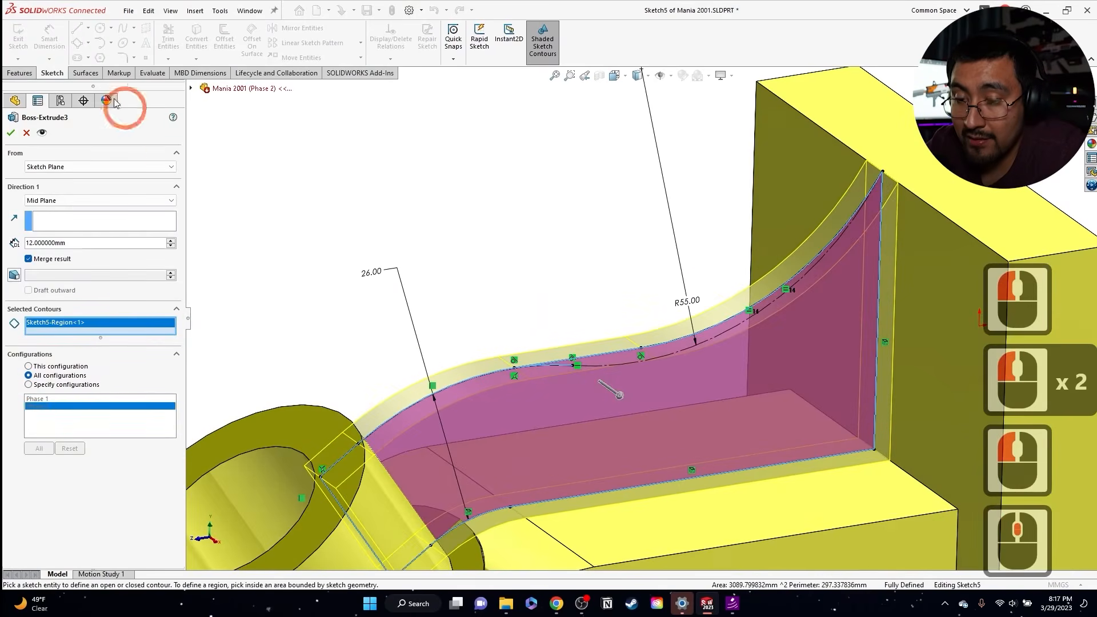
click(10, 132)
key(Escape)
scroll(682, 367, up, 4)
scroll(684, 373, down, 3)
click(229, 347)
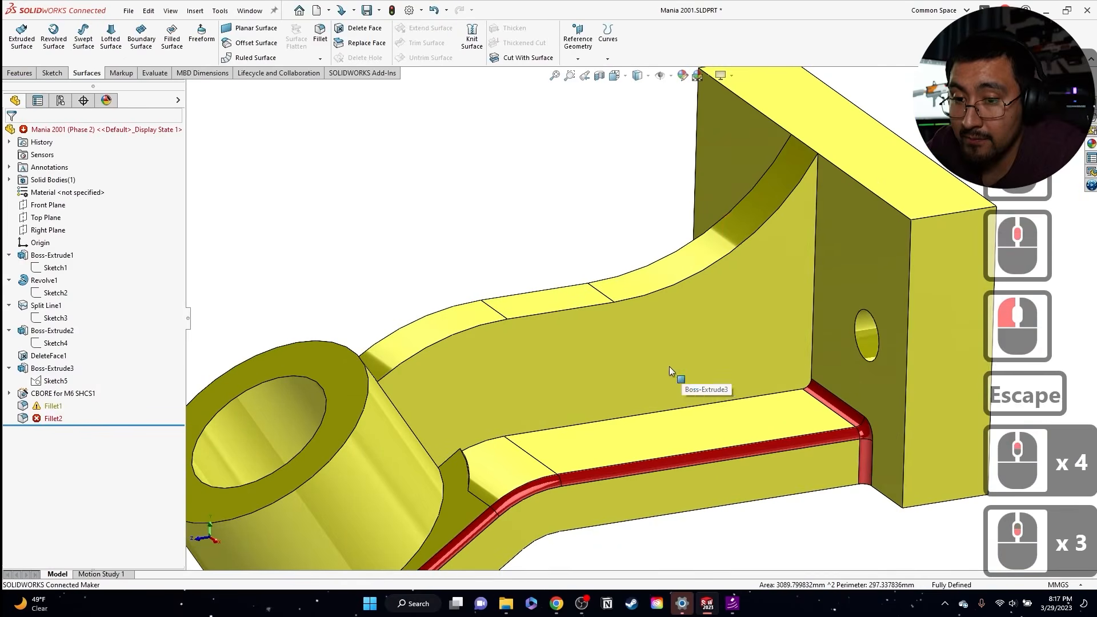
Step: Repair Fillet2 by replacing its missing edges with the rib's edges against the back plate on both sides
click(51, 404)
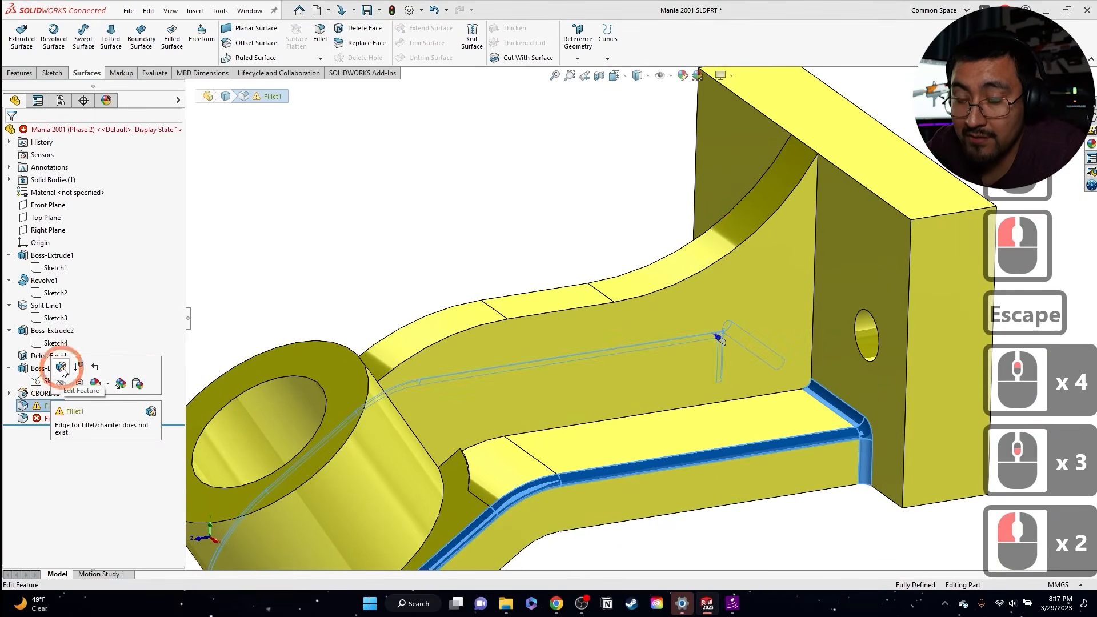
click(45, 419)
click(55, 380)
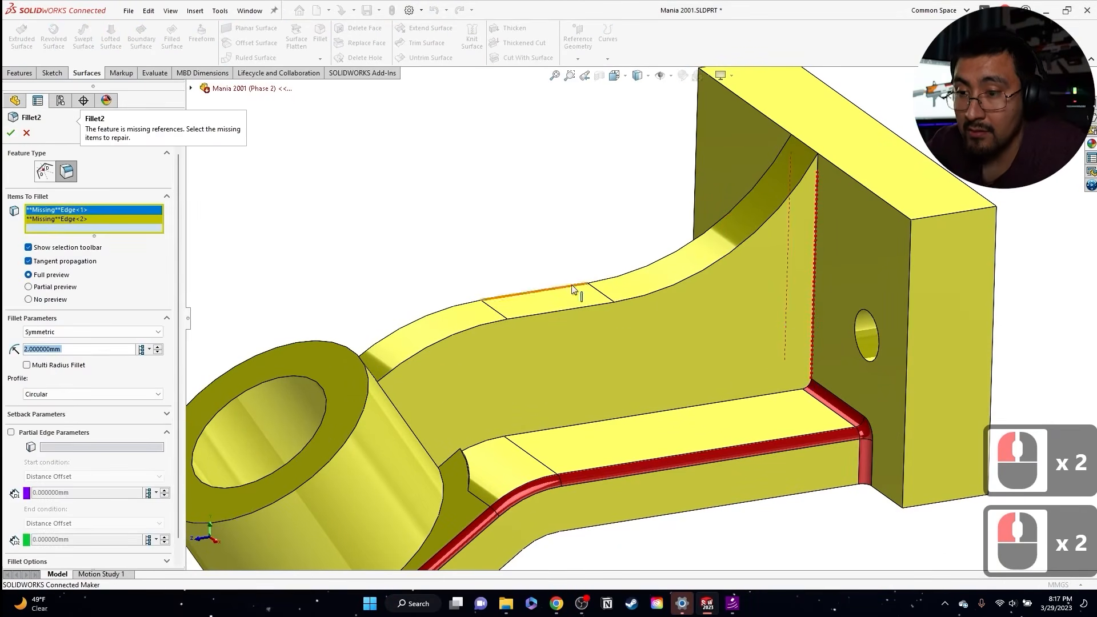
scroll(680, 349, up, 2)
click(765, 235)
middle_drag(765, 236, 711, 261)
click(710, 261)
click(10, 132)
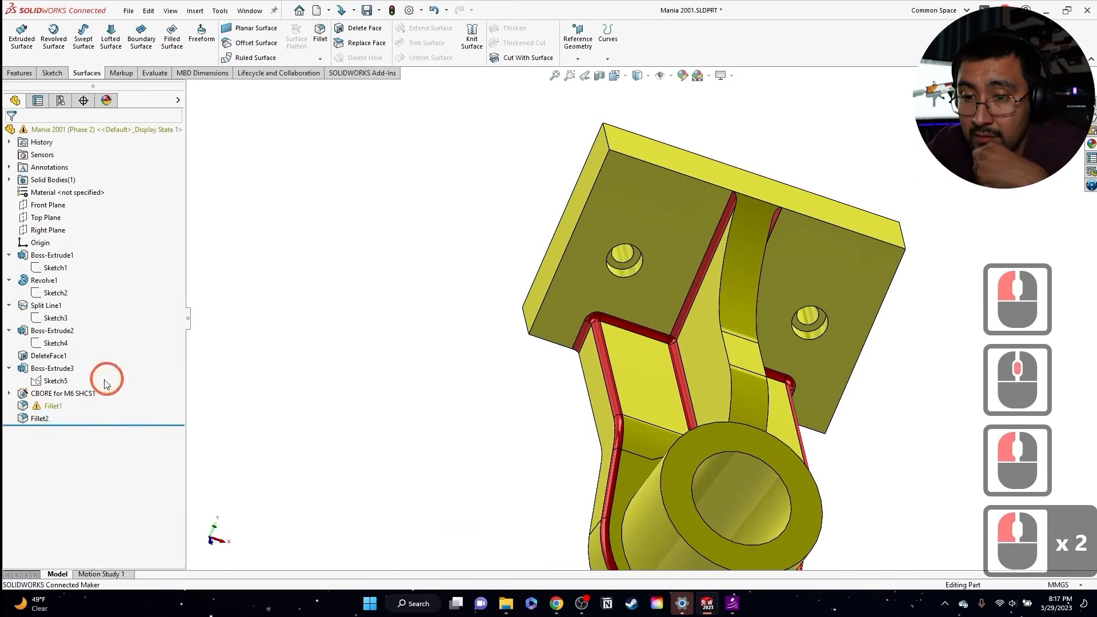
Step: Repair Fillet1 by replacing its missing edges with the rib's upper edges on both sides
click(50, 405)
click(59, 382)
click(720, 294)
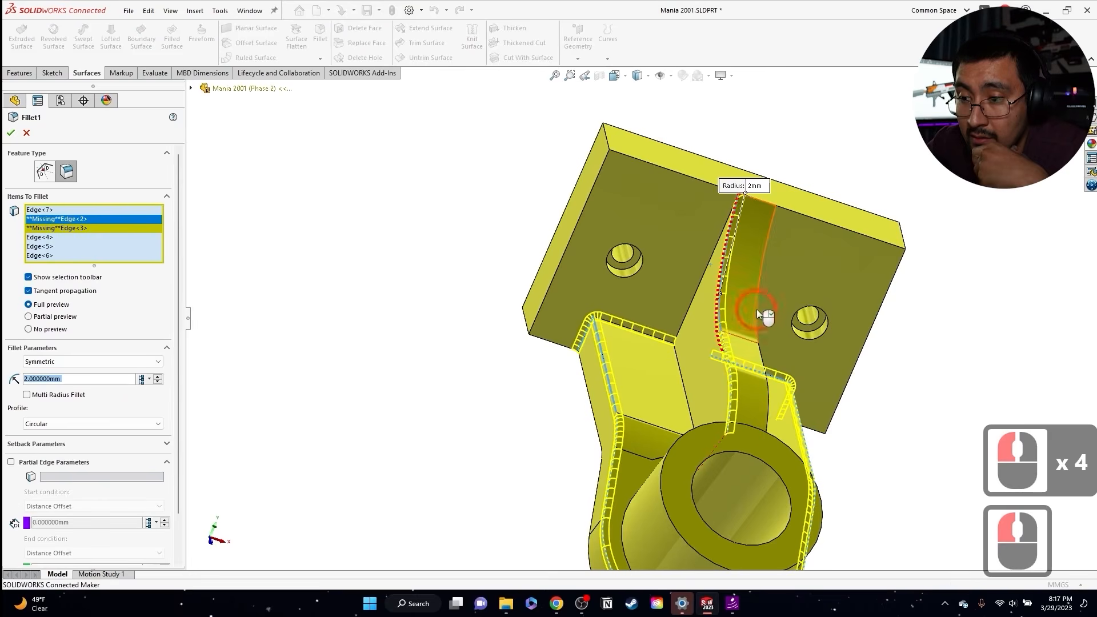
click(757, 302)
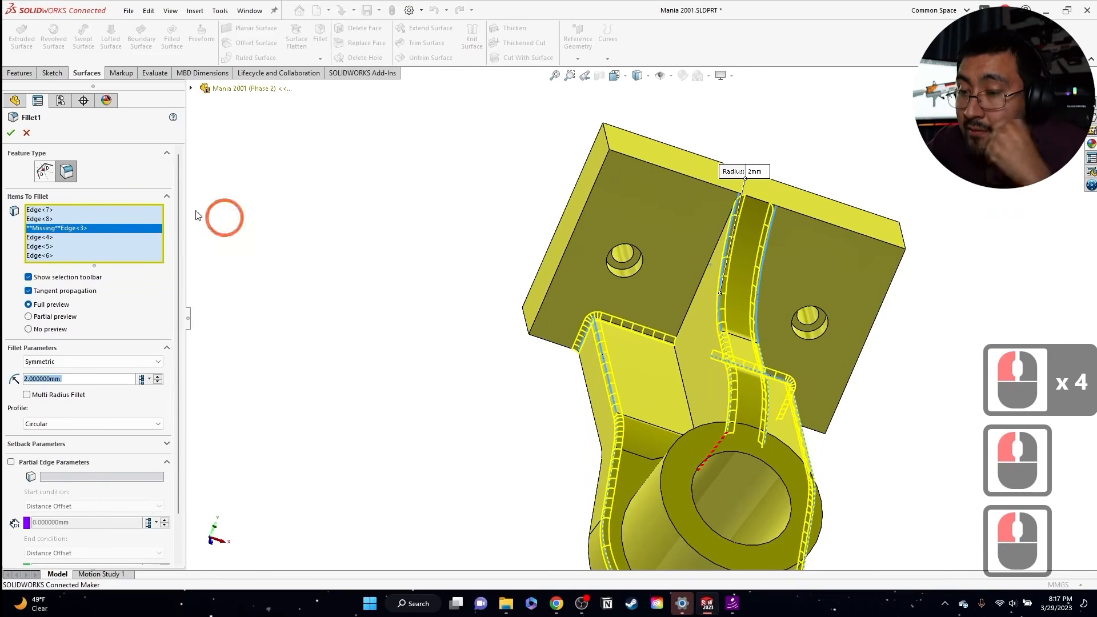
click(11, 135)
click(577, 313)
Step: Inspect the repaired fillets and the area where the boss meets the bent base plate
middle_drag(774, 367, 654, 302)
scroll(654, 302, up, 3)
scroll(863, 395, down, 1)
click(601, 240)
scroll(705, 349, down, 2)
scroll(709, 350, up, 1)
middle_drag(711, 347, 690, 377)
scroll(689, 381, down, 1)
middle_drag(620, 337, 622, 401)
scroll(551, 419, down, 3)
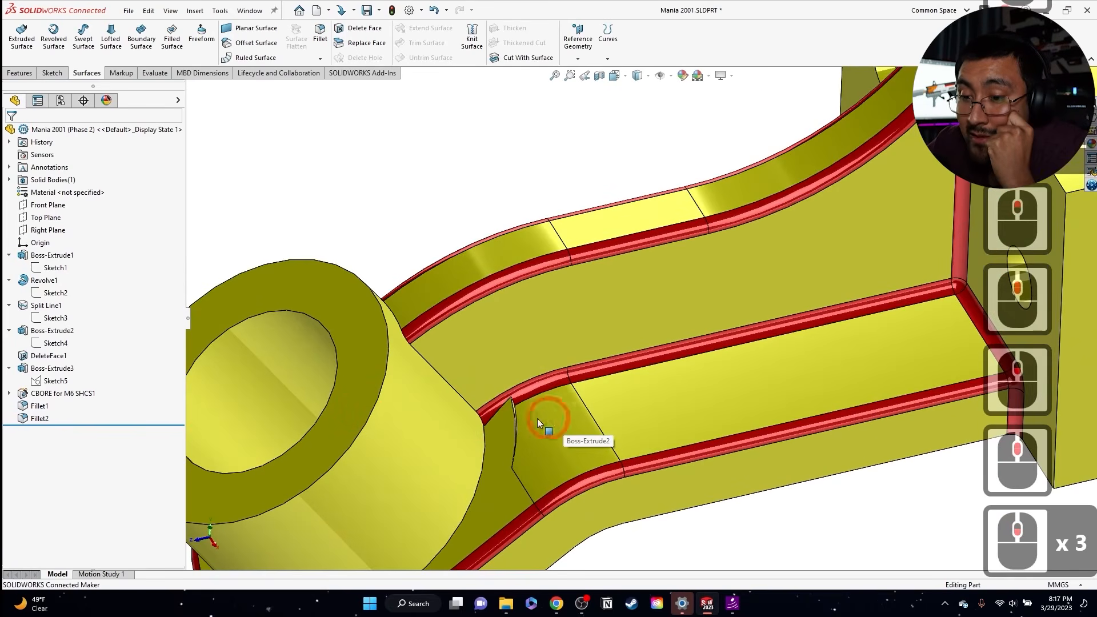
Step: Roll the feature history back to directly after Boss-Extrude2, before the deleted face
click(69, 422)
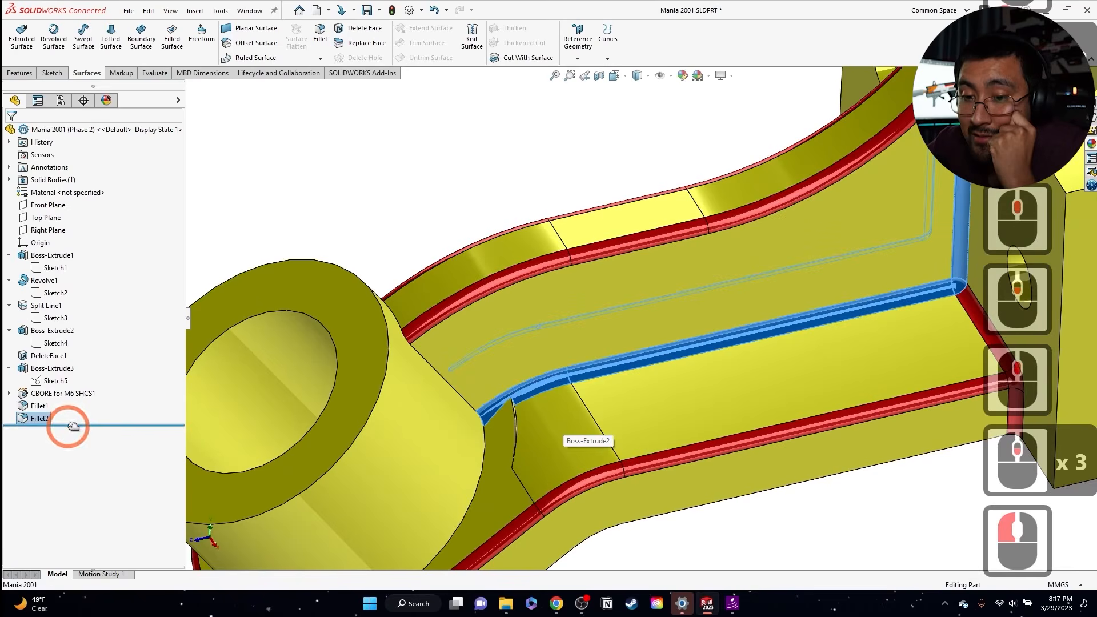
mouse_move(72, 398)
mouse_down()
mouse_move(122, 336)
mouse_move(122, 318)
mouse_move(120, 347)
mouse_up()
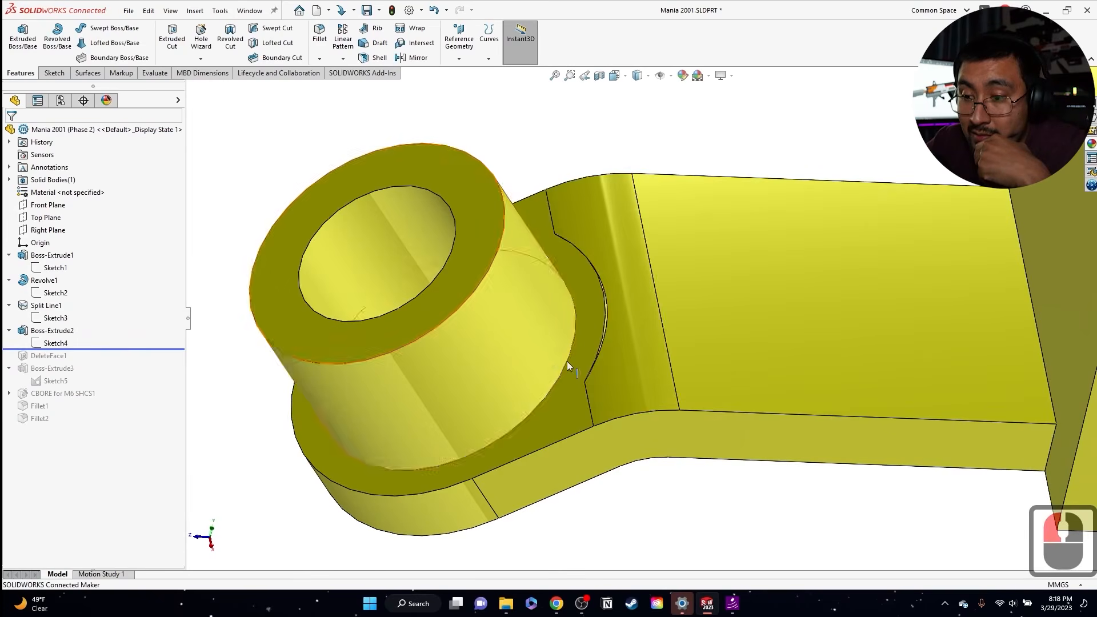
Step: Convert the protruding wedge's edges and the base plate's curved upper edge into entities of the new sketch
scroll(601, 284, down, 3)
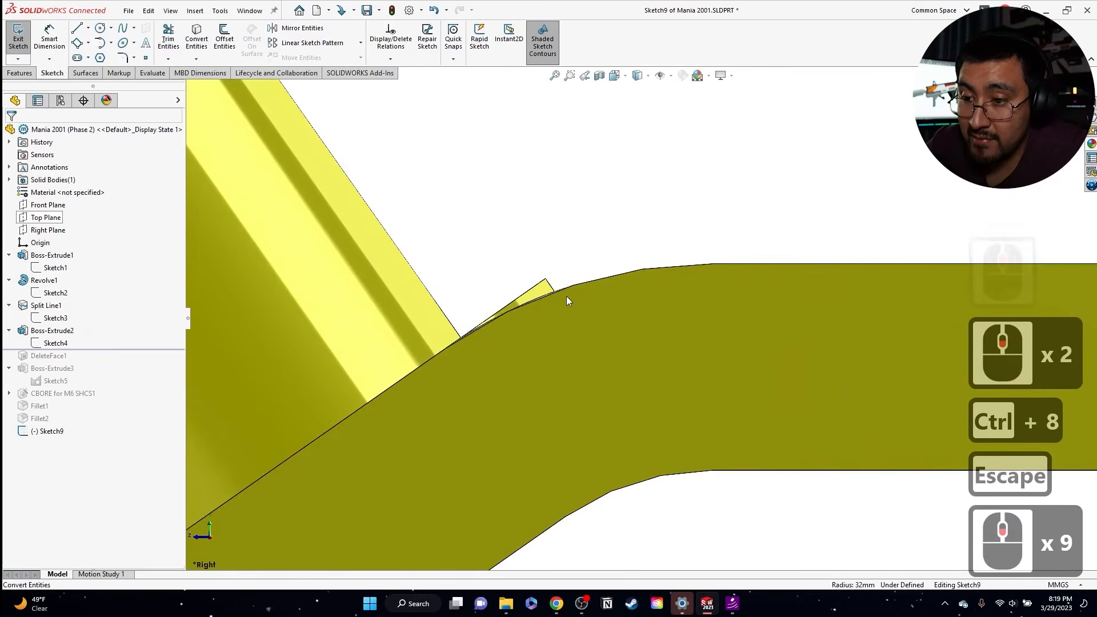
click(547, 289)
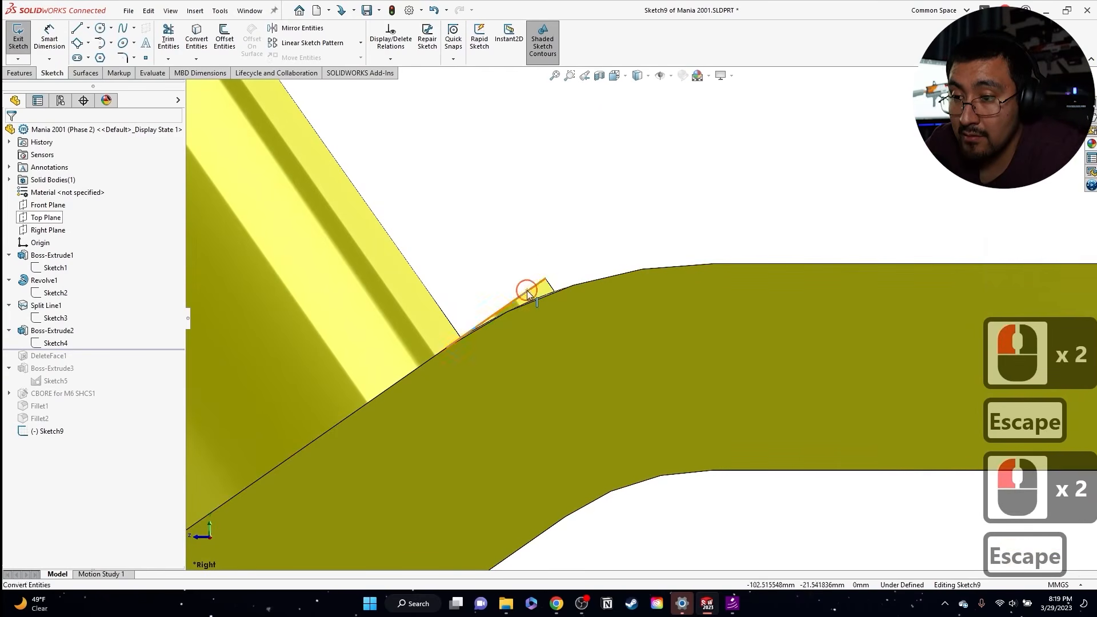
click(526, 292)
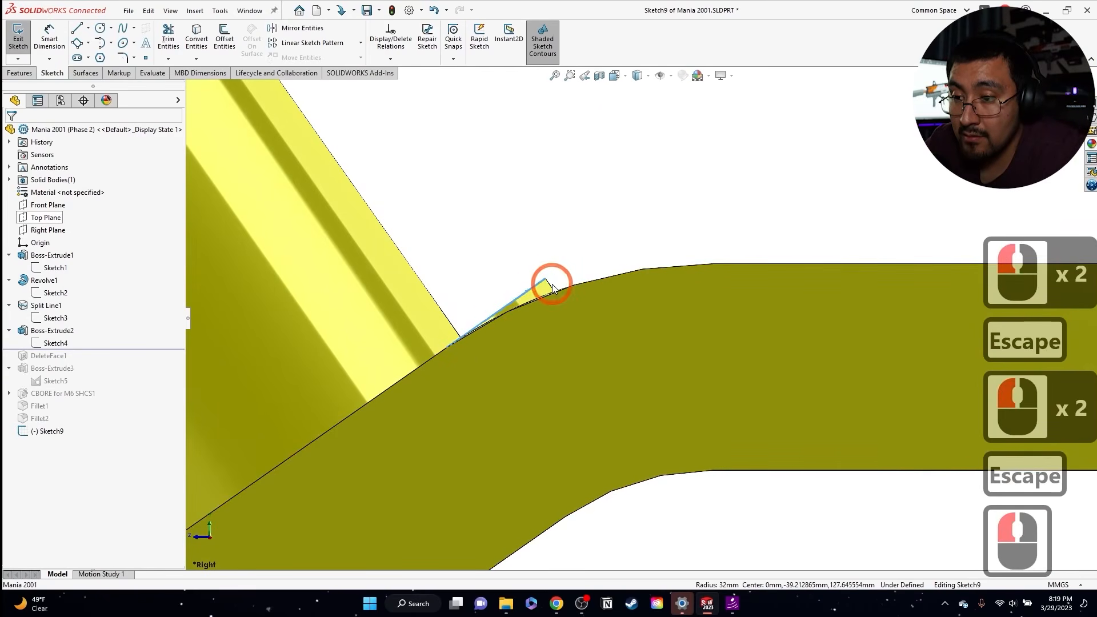
ctrl+click(538, 297)
ctrl+click(580, 284)
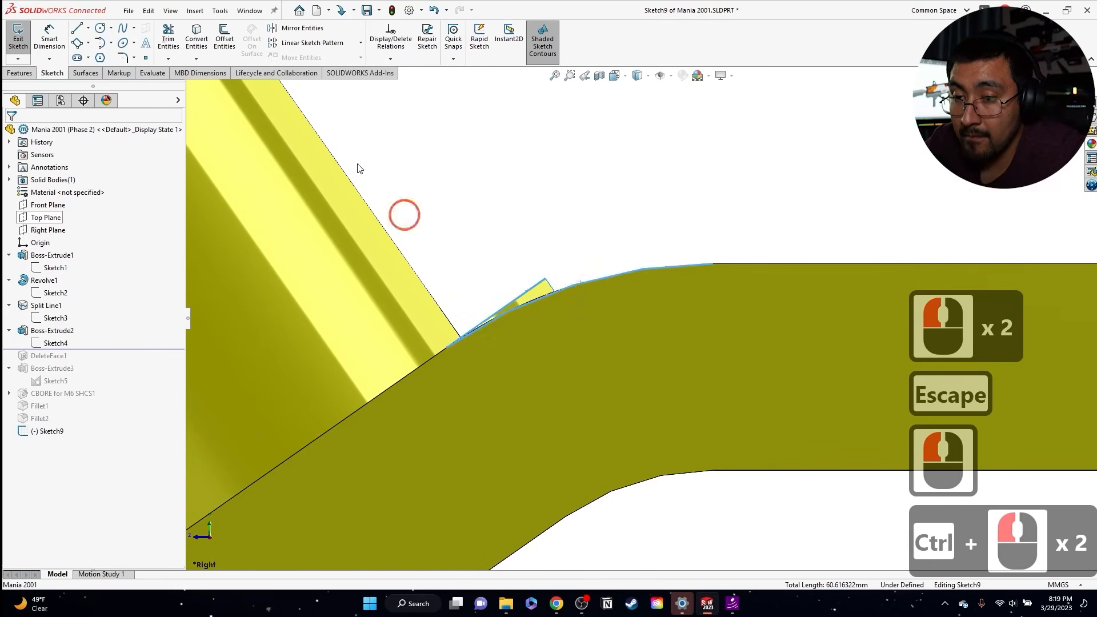
click(196, 39)
Step: Trim the converted arc beyond the wedge so that only the small wedge profile is left
click(168, 39)
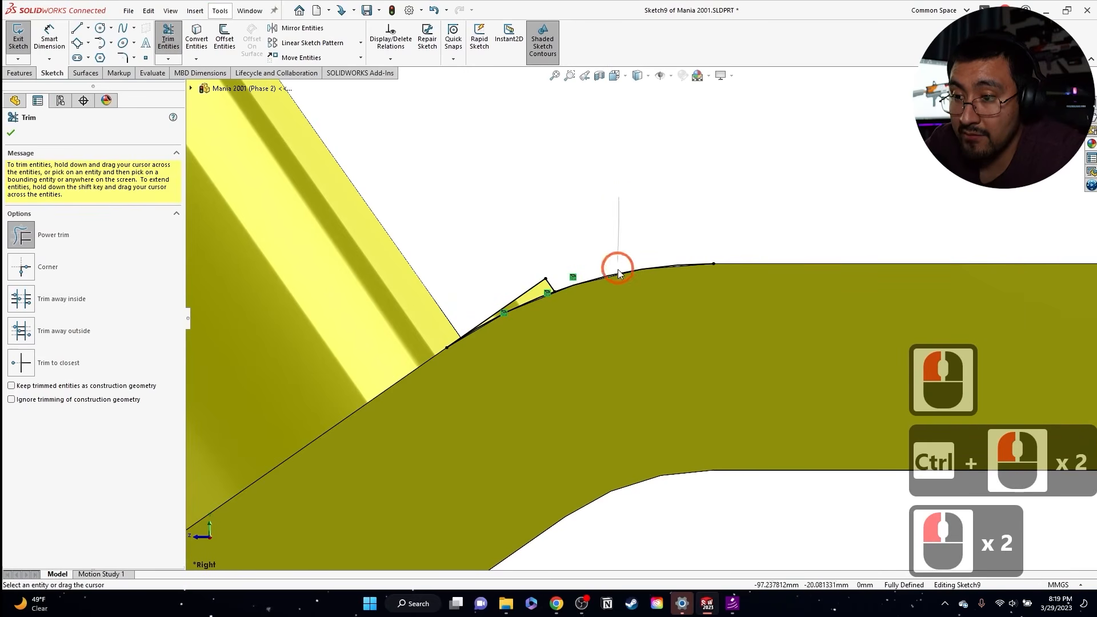
double_click(617, 328)
key(Escape)
click(16, 72)
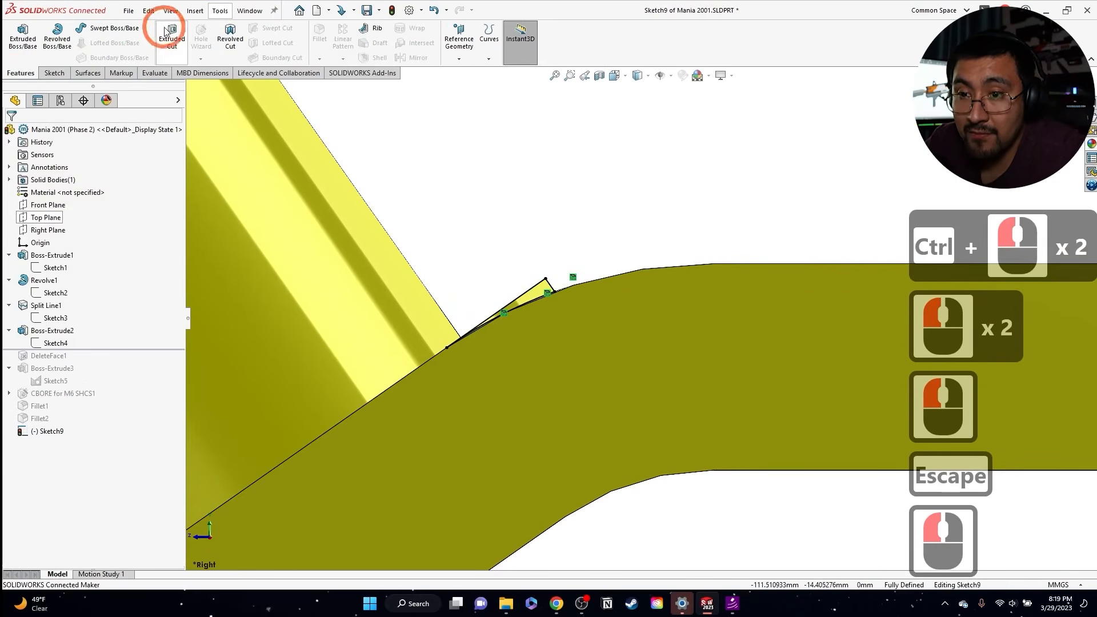
Step: Cut the small wedge profile away from the part with an extruded cut set to Through All - Both
click(172, 31)
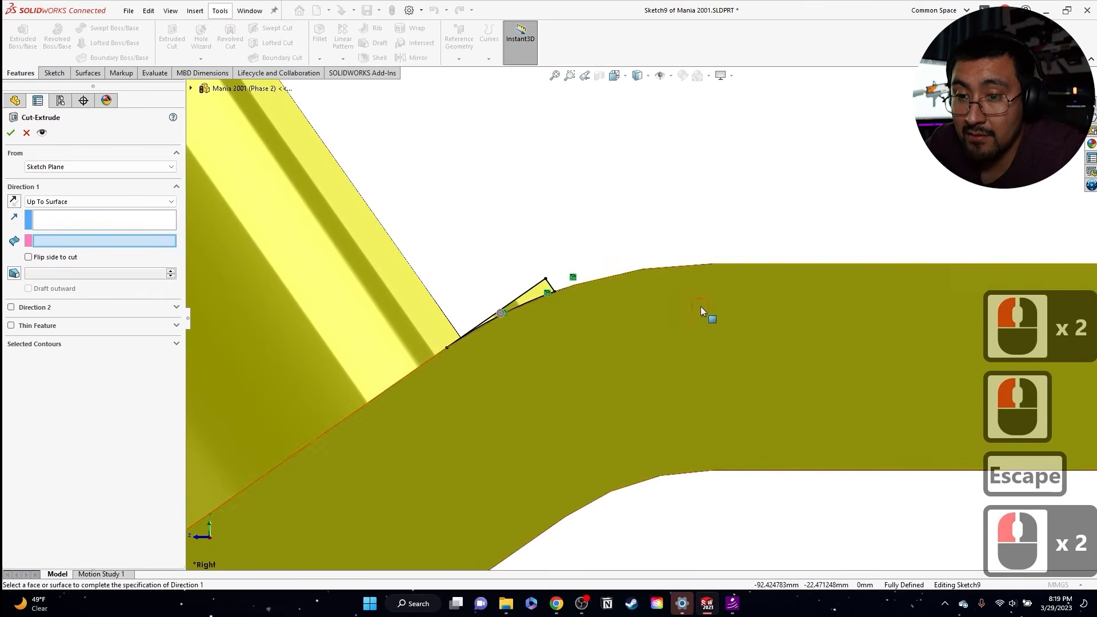
middle_drag(707, 311, 605, 313)
click(73, 209)
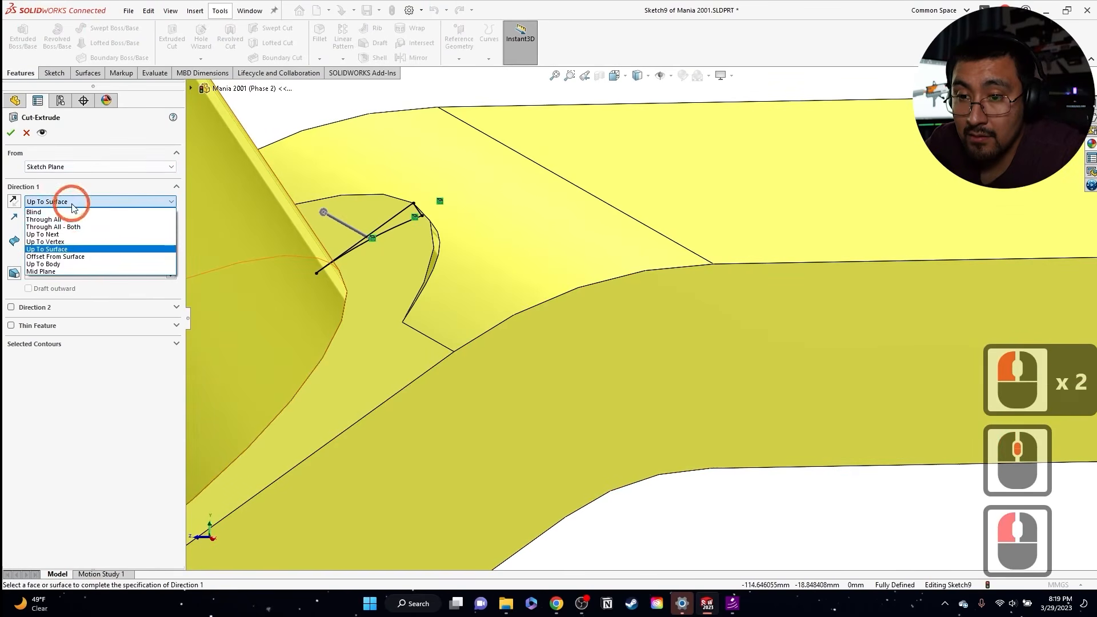
click(79, 219)
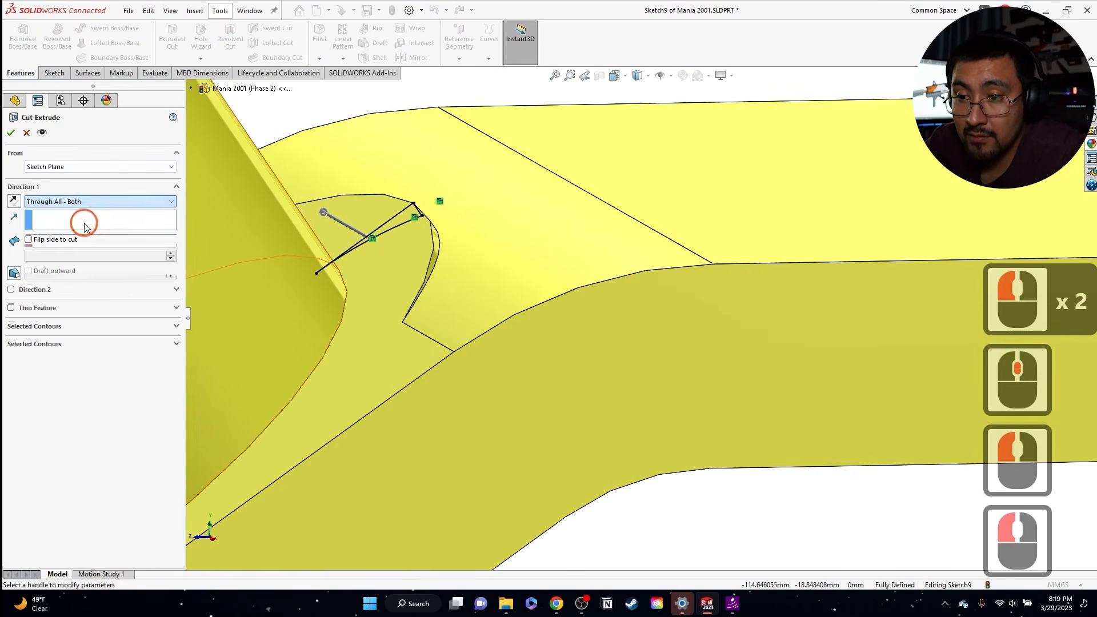
click(11, 133)
key(Escape)
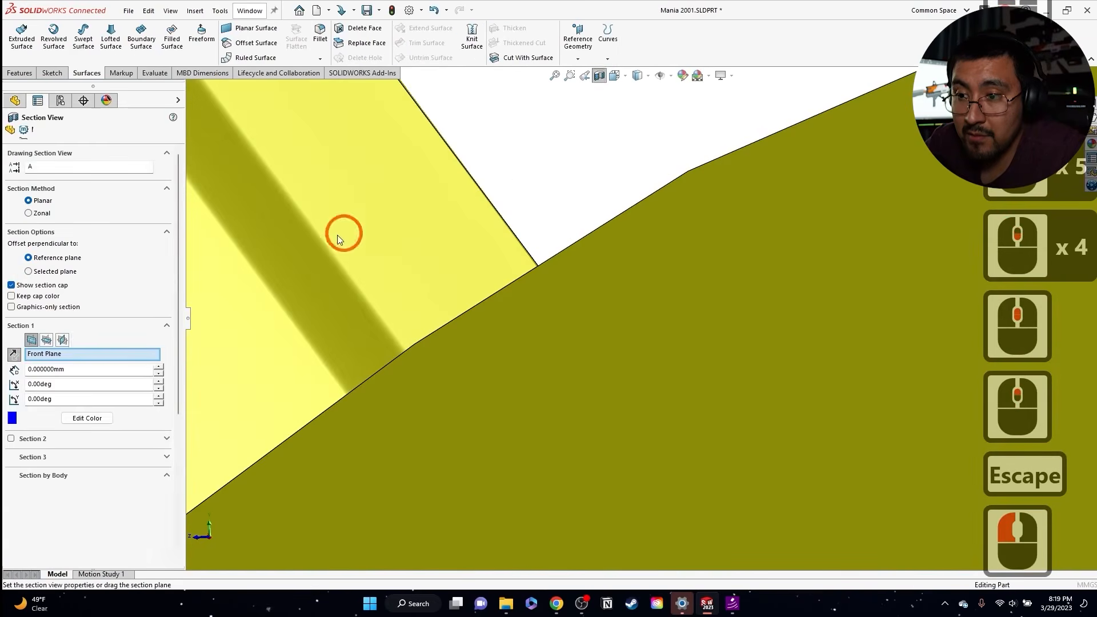
Step: Section the model along the Right Plane to expose the junction between the boss and the bent base plate
scroll(286, 271, up, 3)
click(62, 340)
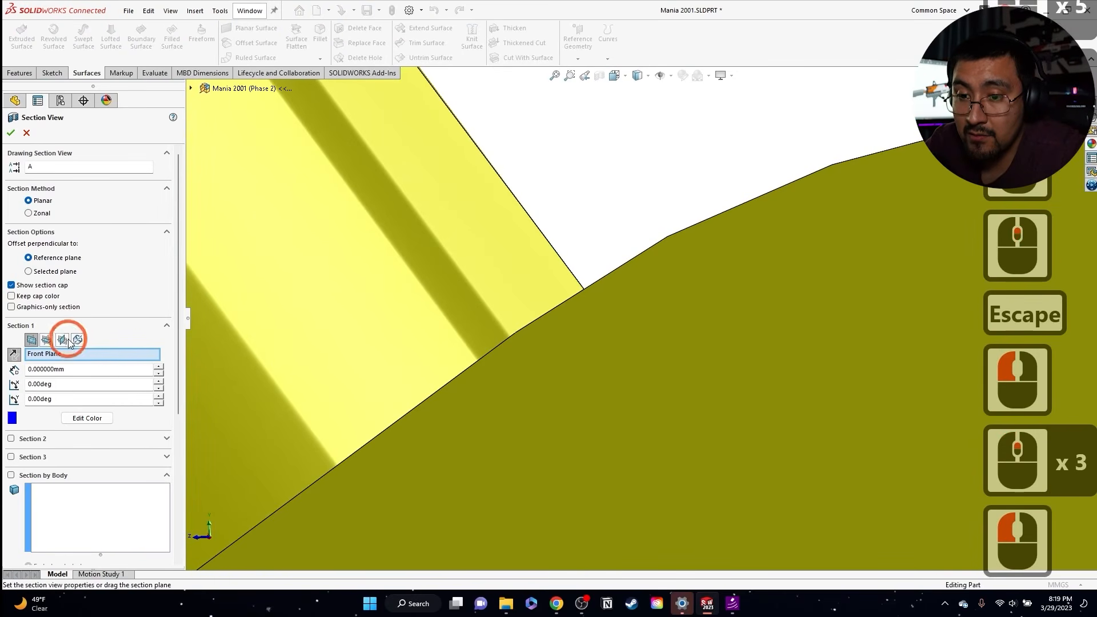
scroll(638, 274, down, 6)
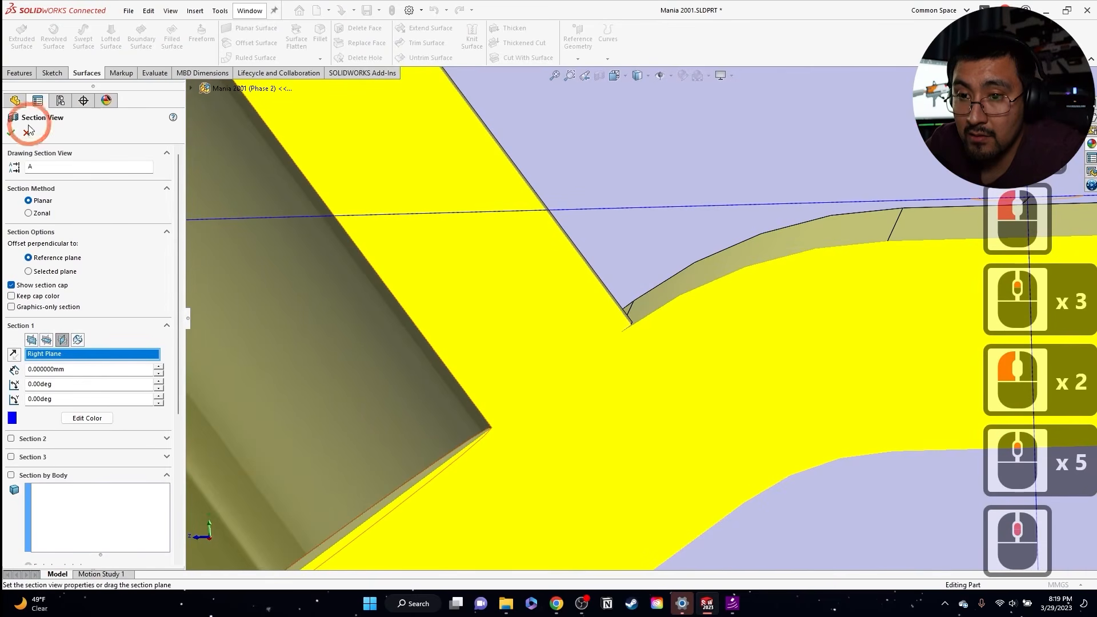
click(14, 133)
Step: Remove the thin sliver face left under the boss at the base plate using Delete Face with Delete and Patch
click(360, 28)
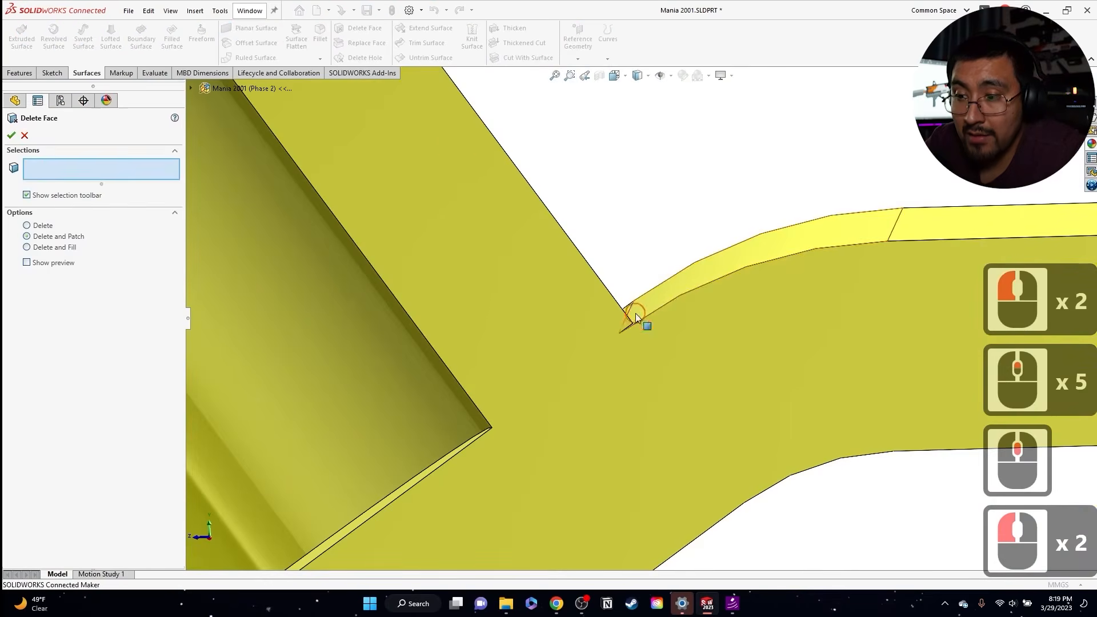
scroll(611, 342, down, 3)
scroll(612, 342, down, 7)
middle_drag(642, 318, 622, 289)
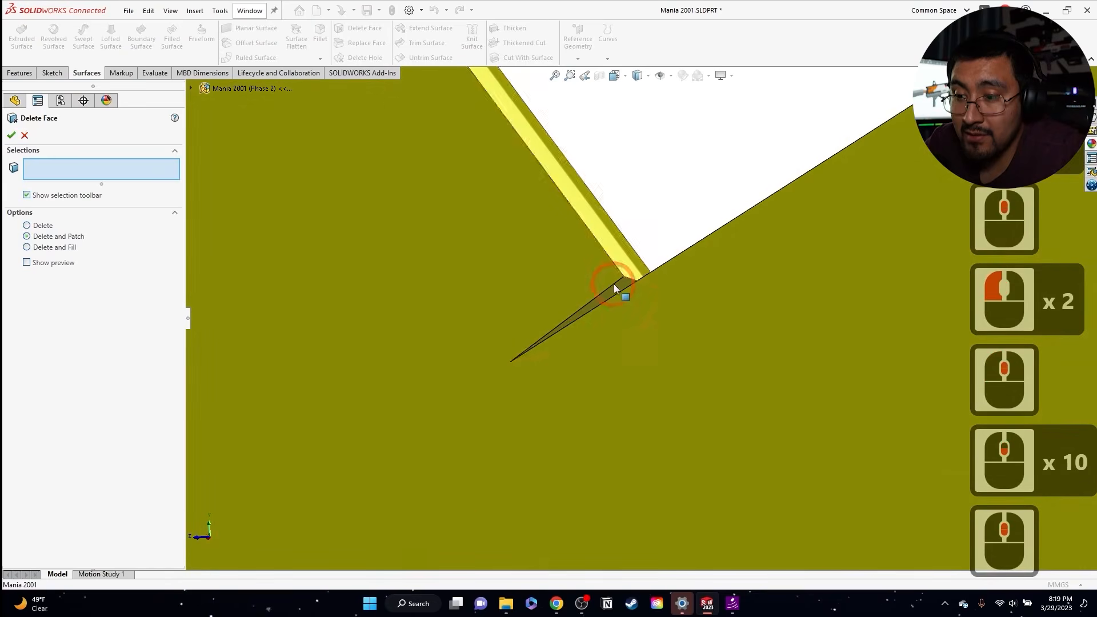
click(589, 297)
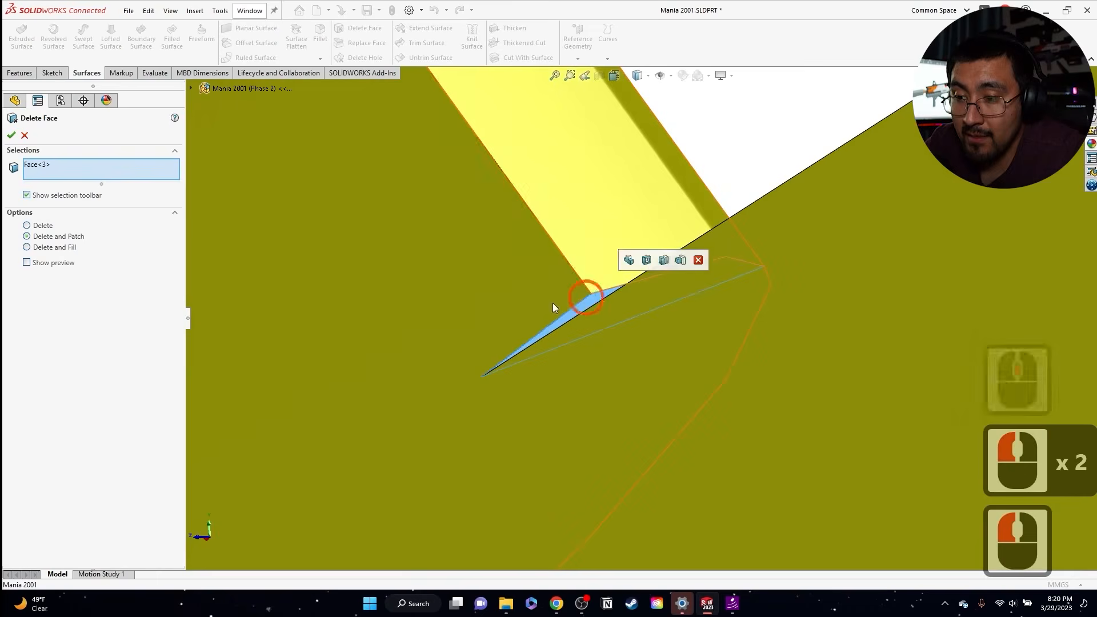
click(39, 220)
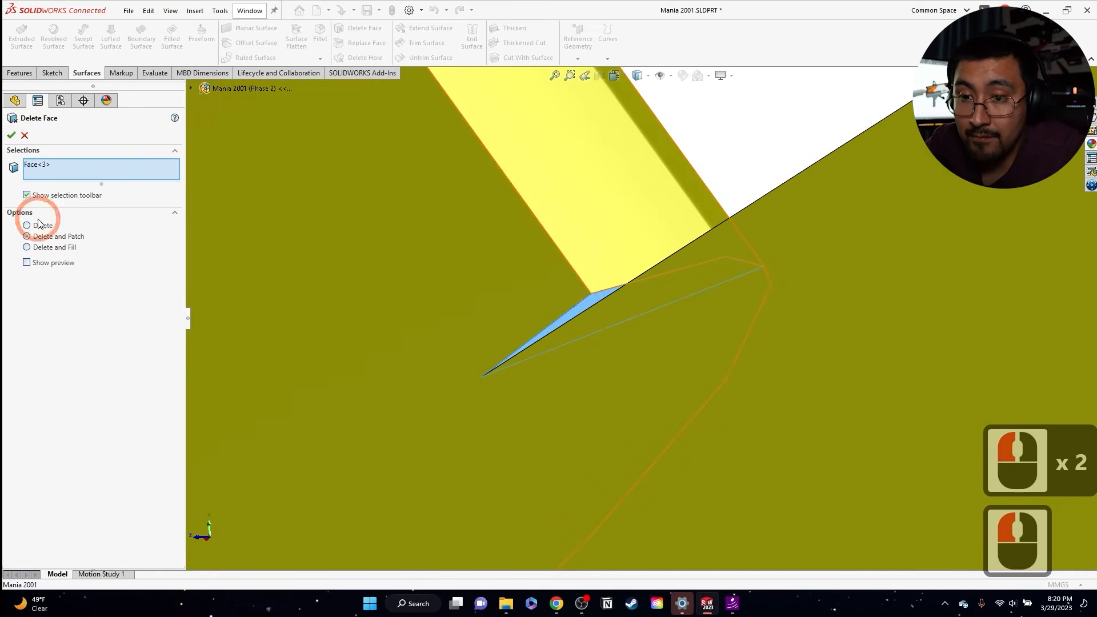
click(11, 135)
key(Escape)
Step: Turn off the section view and roll the feature history forward to the end, past Fillet2
scroll(601, 308, up, 11)
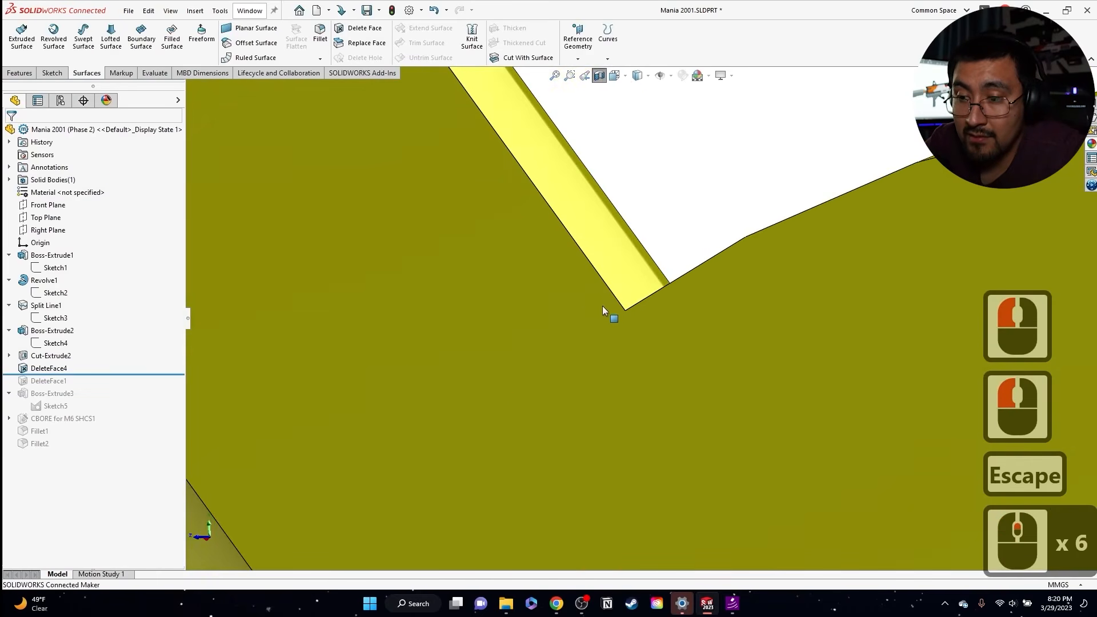
scroll(607, 307, up, 3)
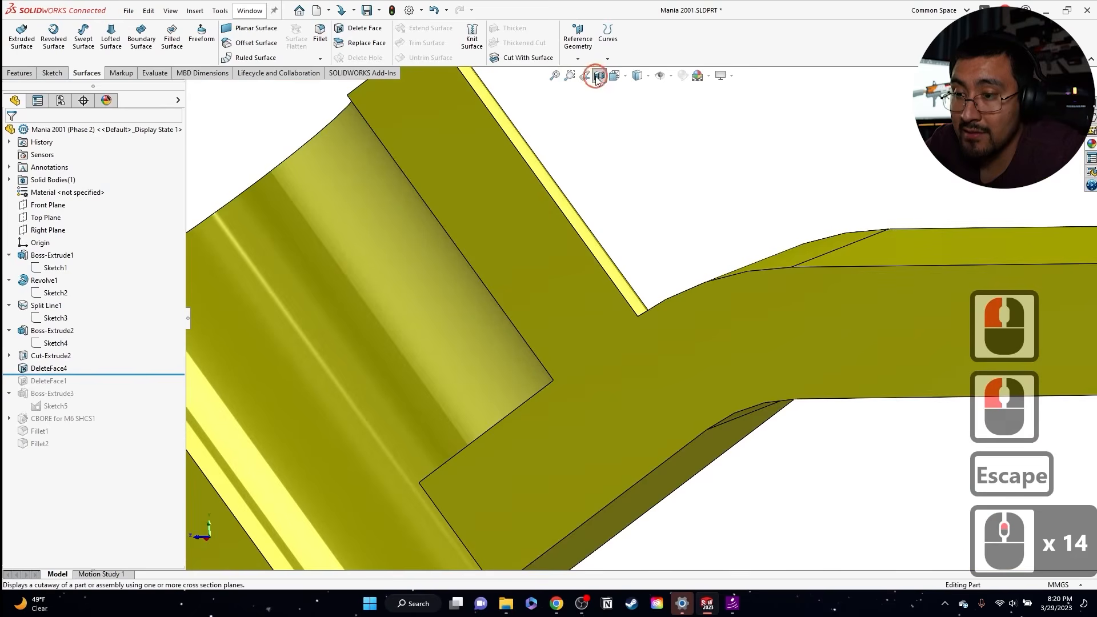
click(595, 77)
scroll(671, 423, up, 4)
drag(93, 375, 94, 449)
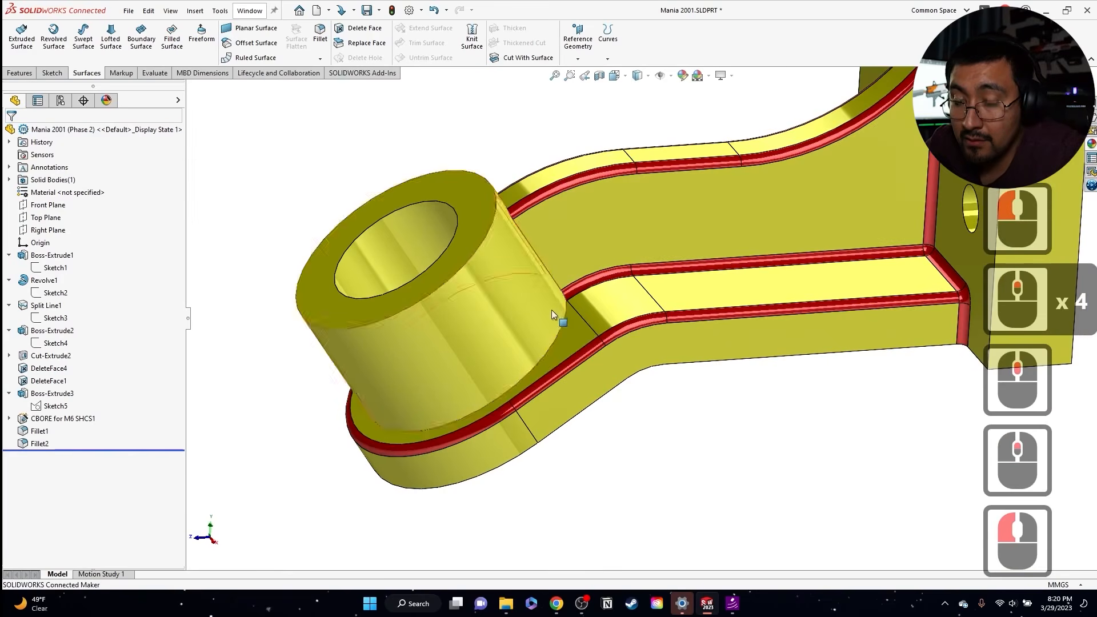
scroll(553, 313, down, 6)
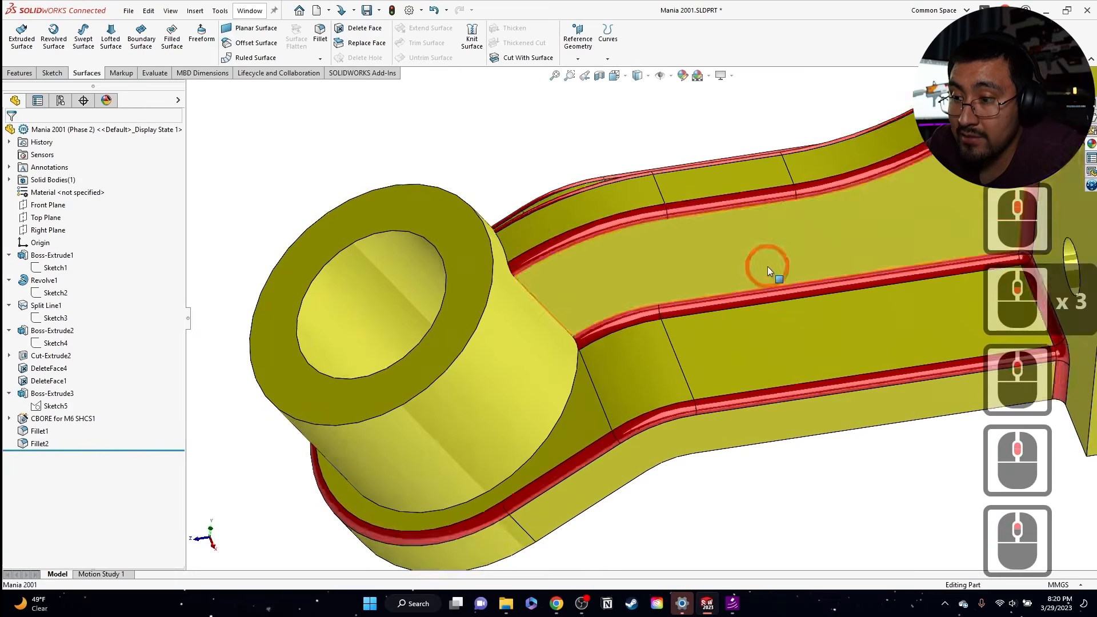
scroll(768, 271, up, 5)
click(832, 216)
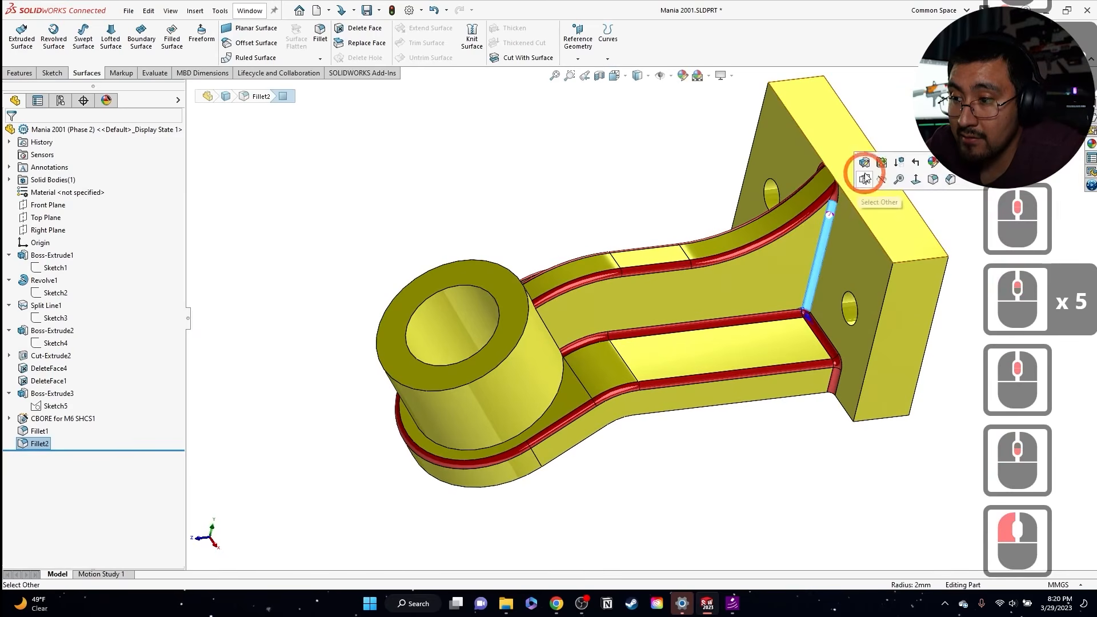
click(867, 164)
scroll(573, 342, down, 2)
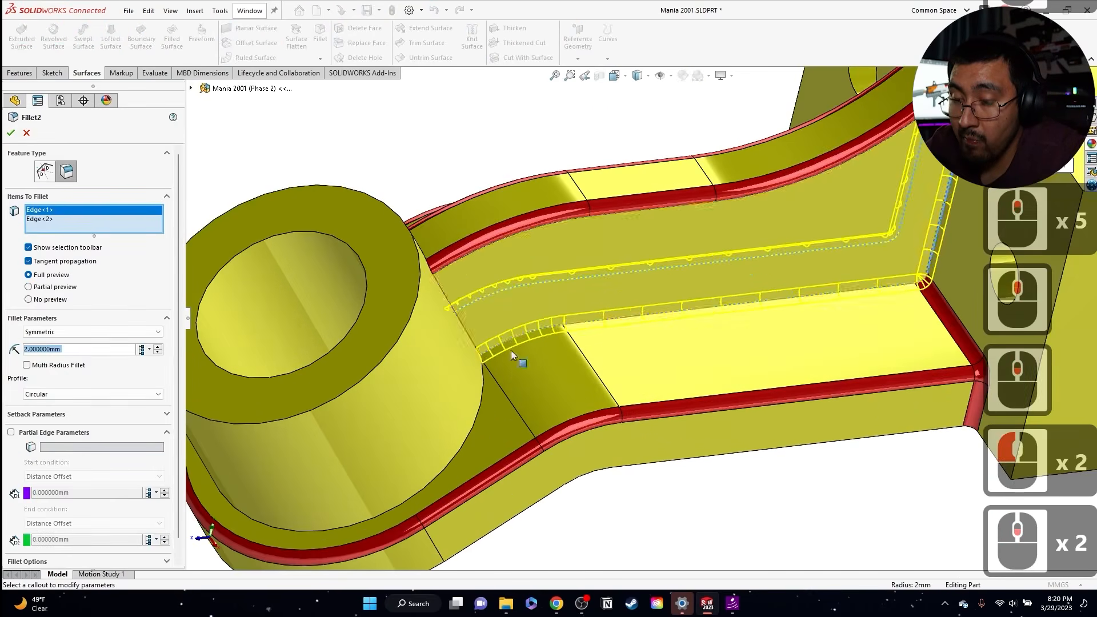
key(Escape)
Step: Add the edges where the boss meets the base plate and the rib to the 2 mm Fillet1
click(571, 430)
click(490, 336)
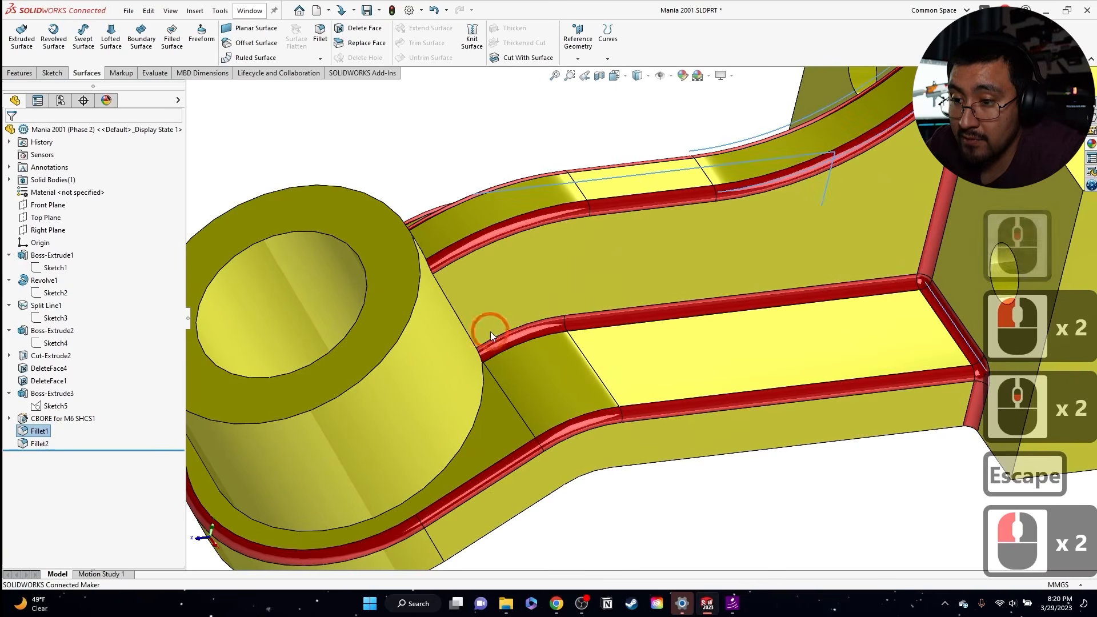
click(457, 316)
middle_drag(458, 316, 360, 346)
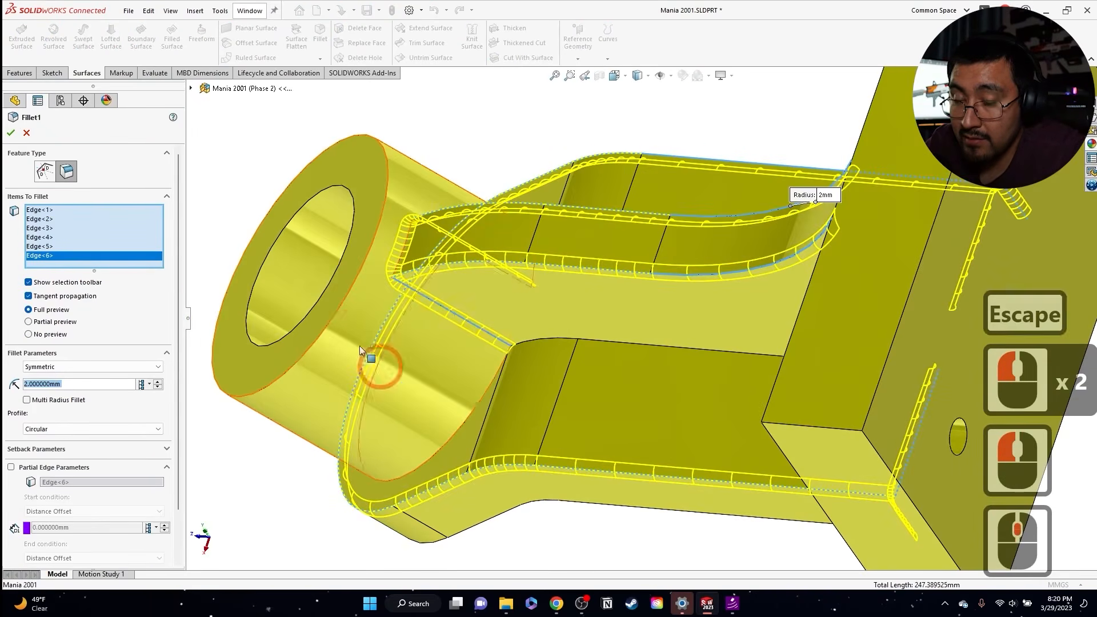
click(10, 133)
scroll(619, 448, up, 3)
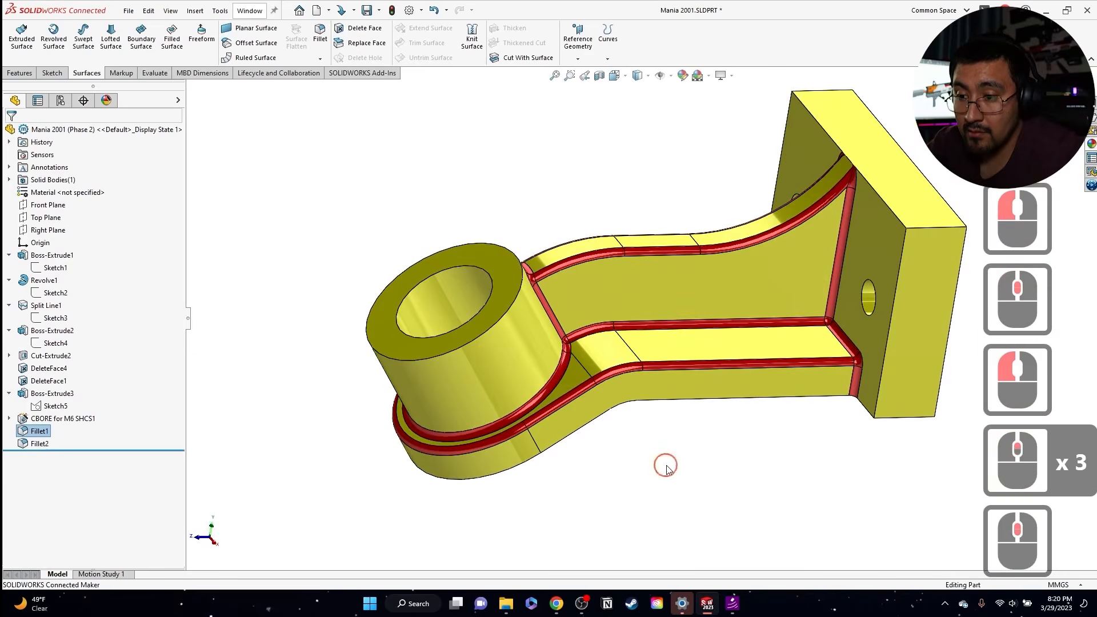
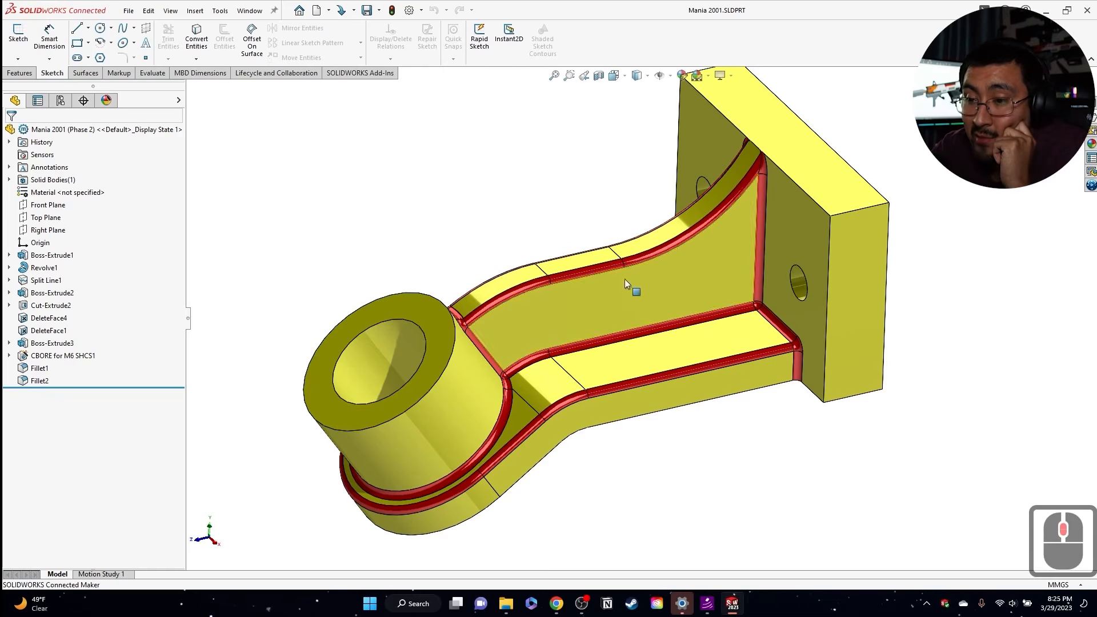
click(567, 260)
click(470, 230)
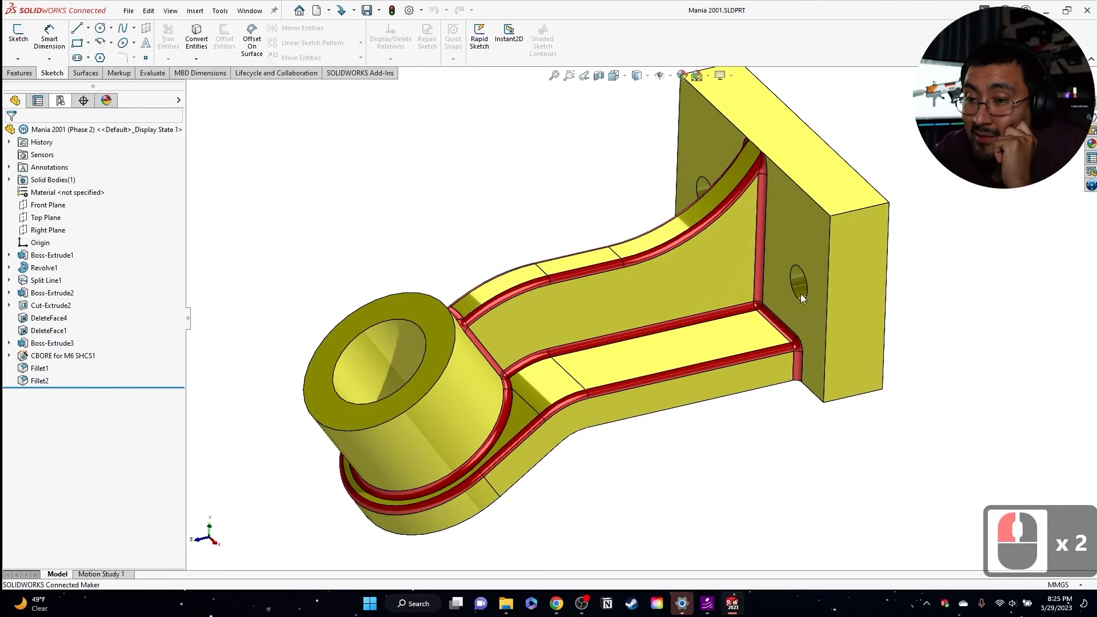
click(87, 107)
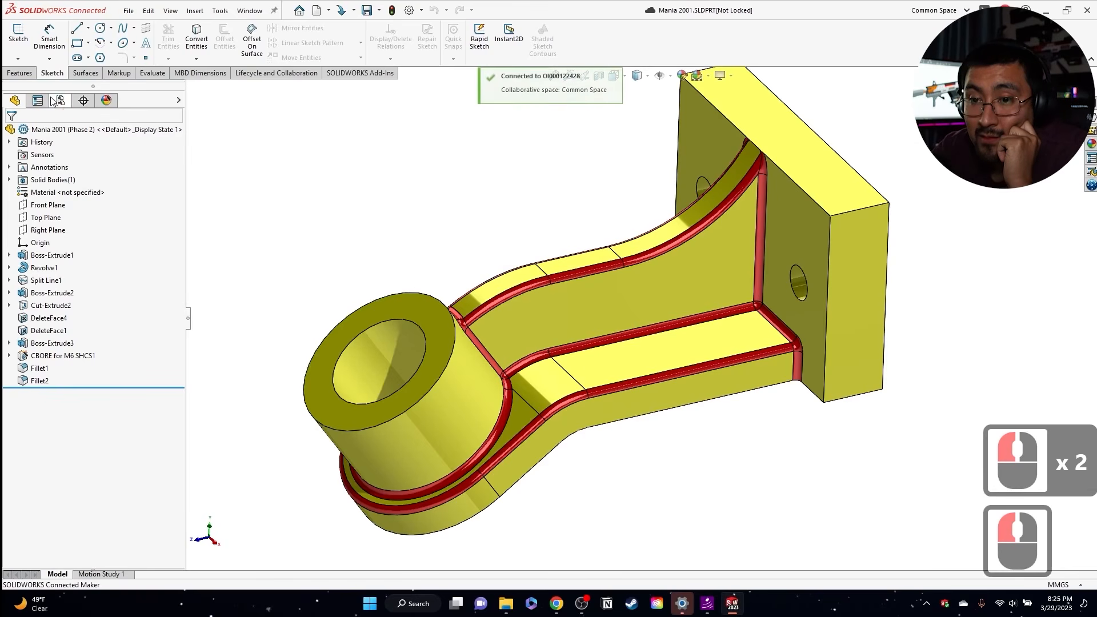
click(426, 153)
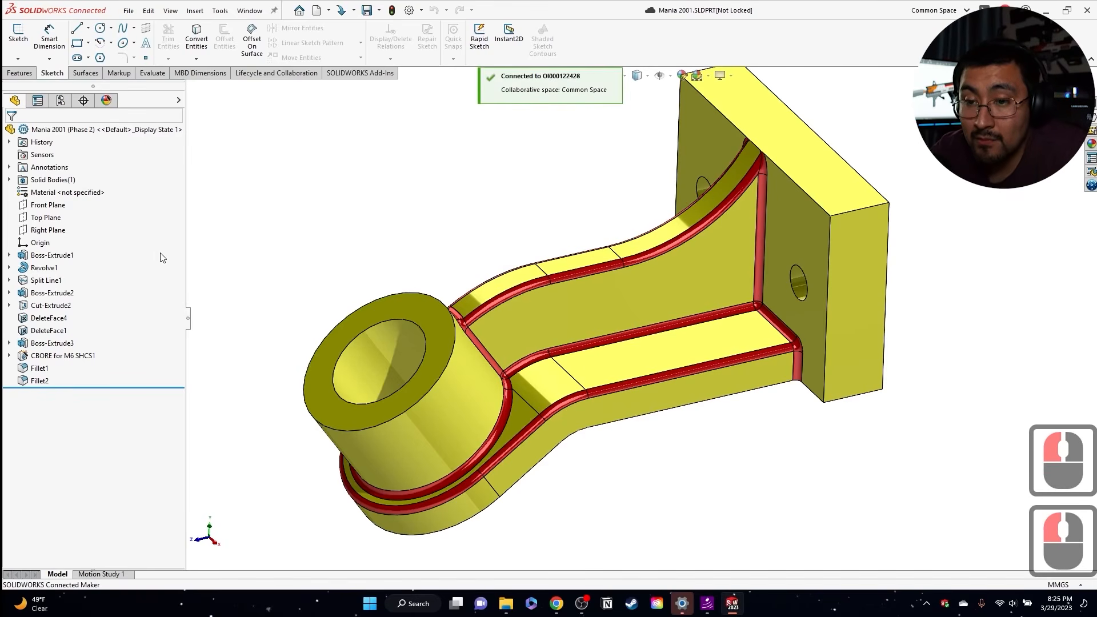
click(48, 345)
click(58, 314)
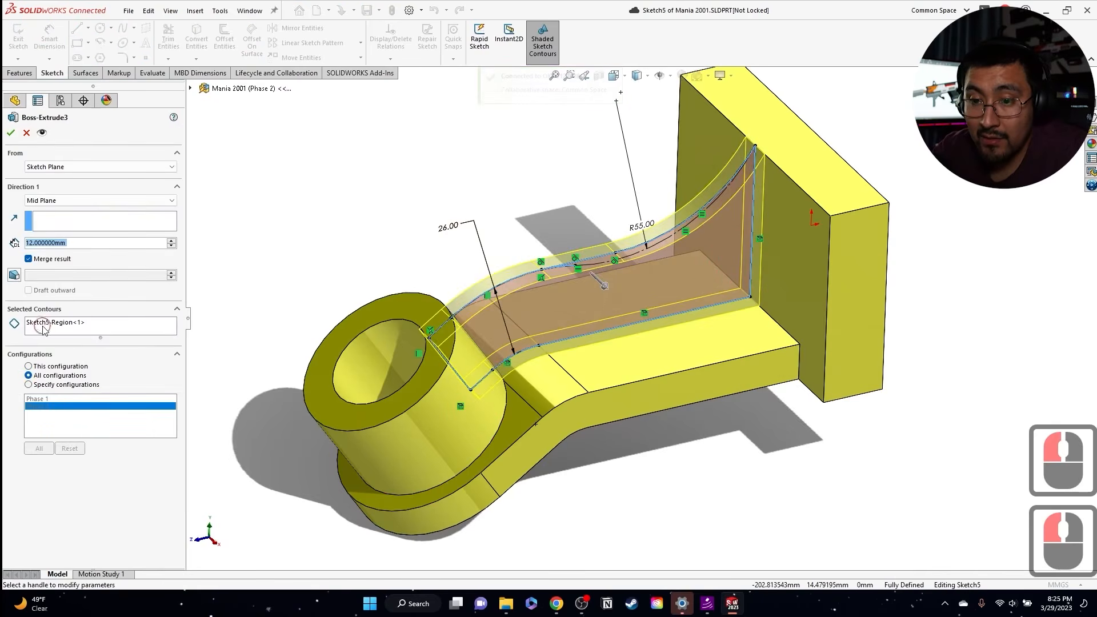
click(161, 321)
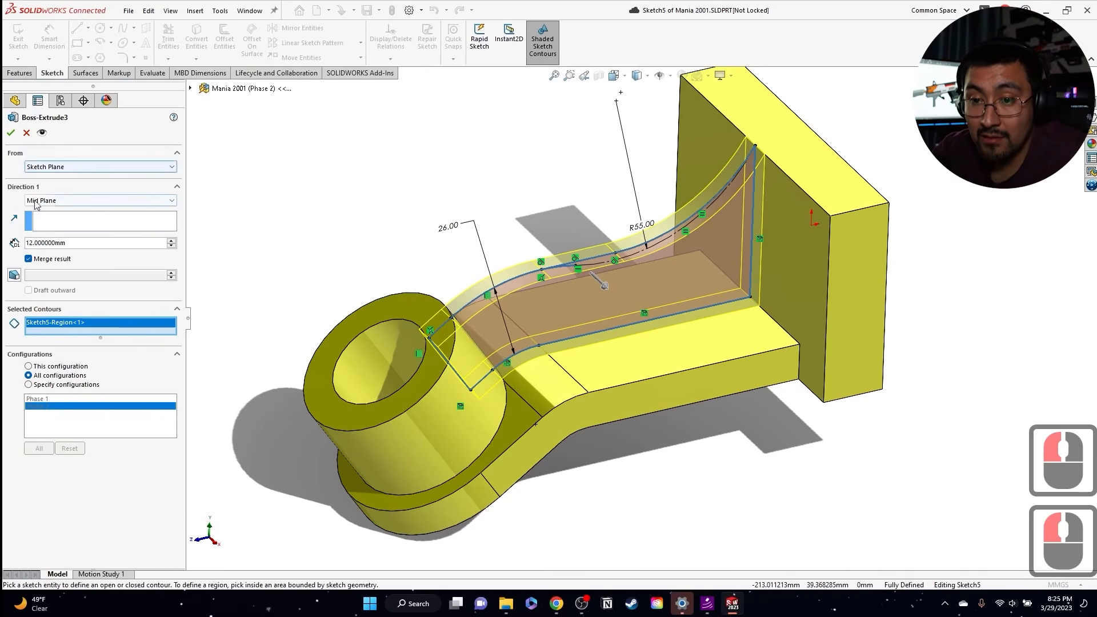
click(27, 134)
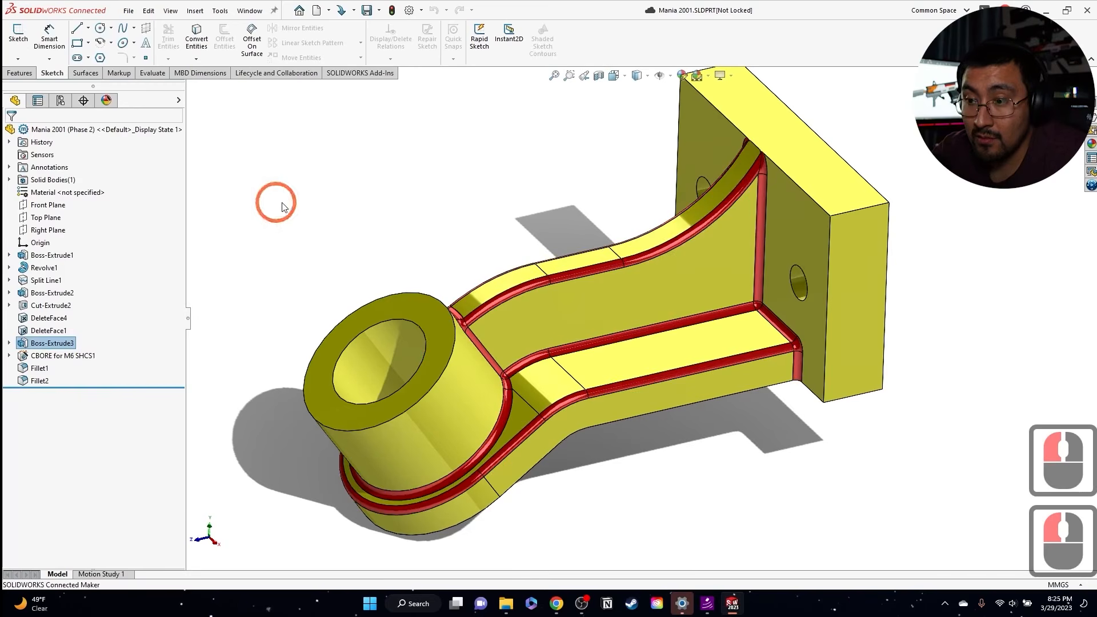
click(349, 173)
Step: In Boss-Extrude3's Sketch5, change the lower R55 construction arc of the rib profile into regular geometry
click(9, 343)
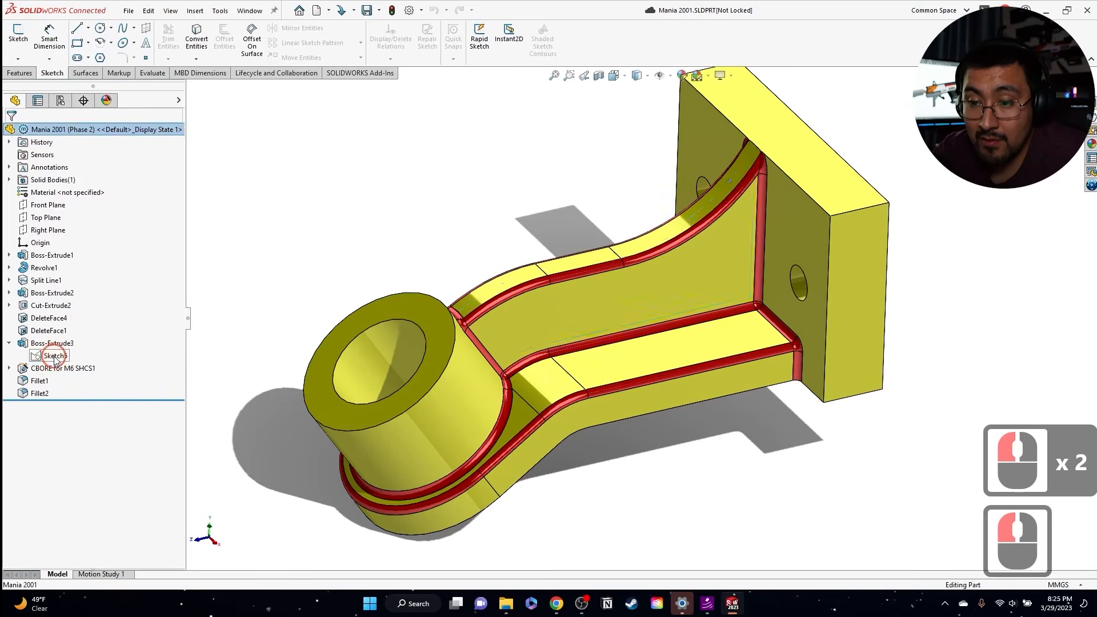
click(54, 355)
click(65, 322)
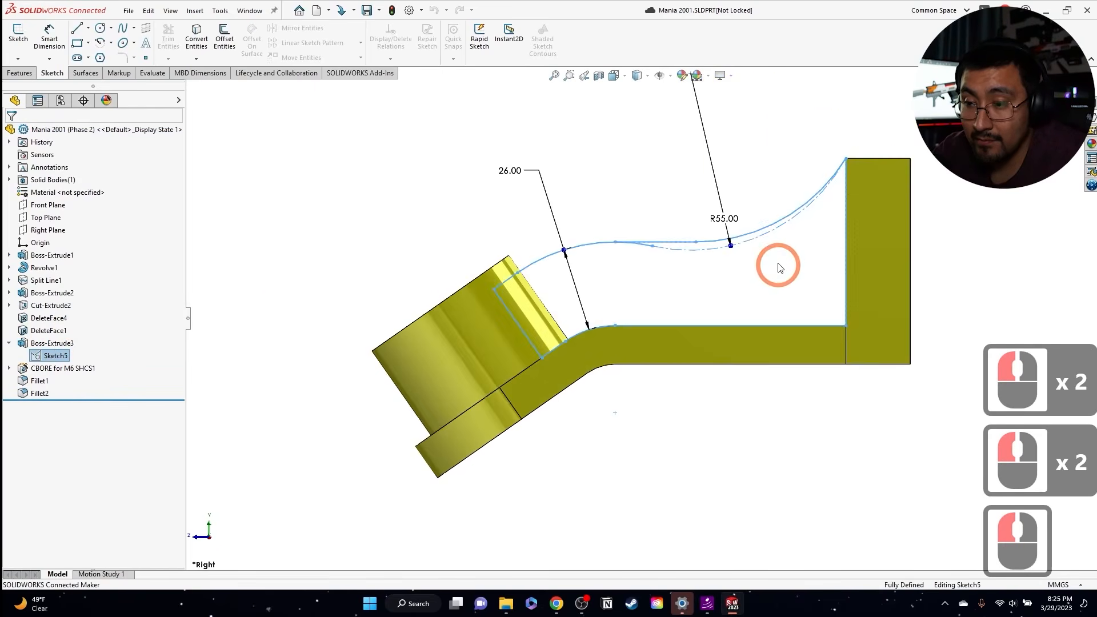
scroll(670, 284, down, 6)
click(419, 273)
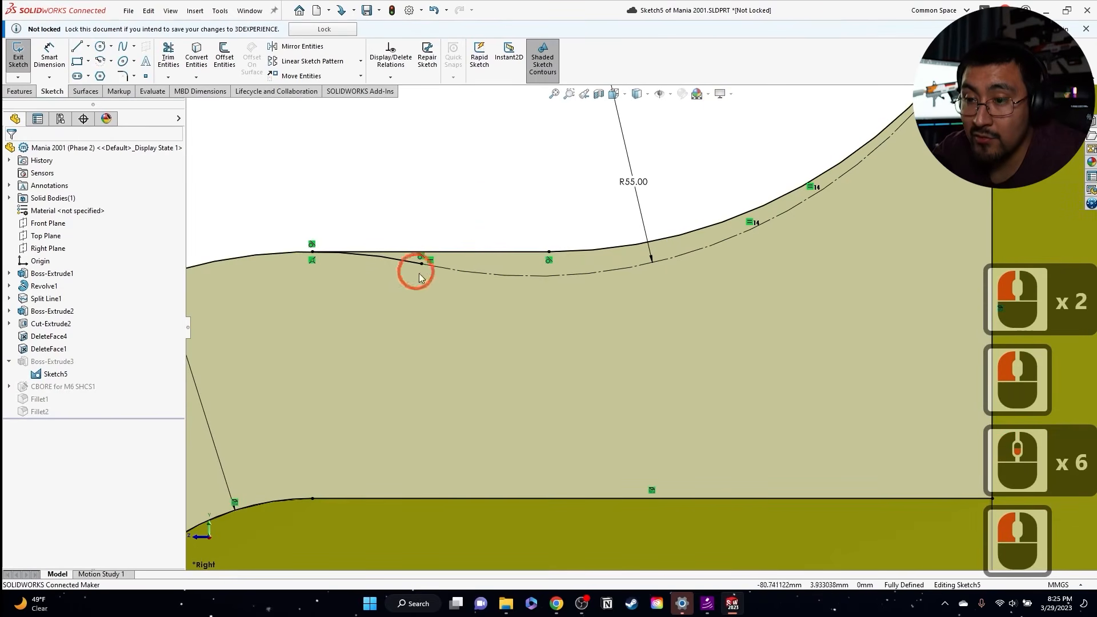
click(491, 272)
click(34, 301)
key(Escape)
scroll(530, 293, up, 2)
key(Escape)
scroll(533, 293, up, 1)
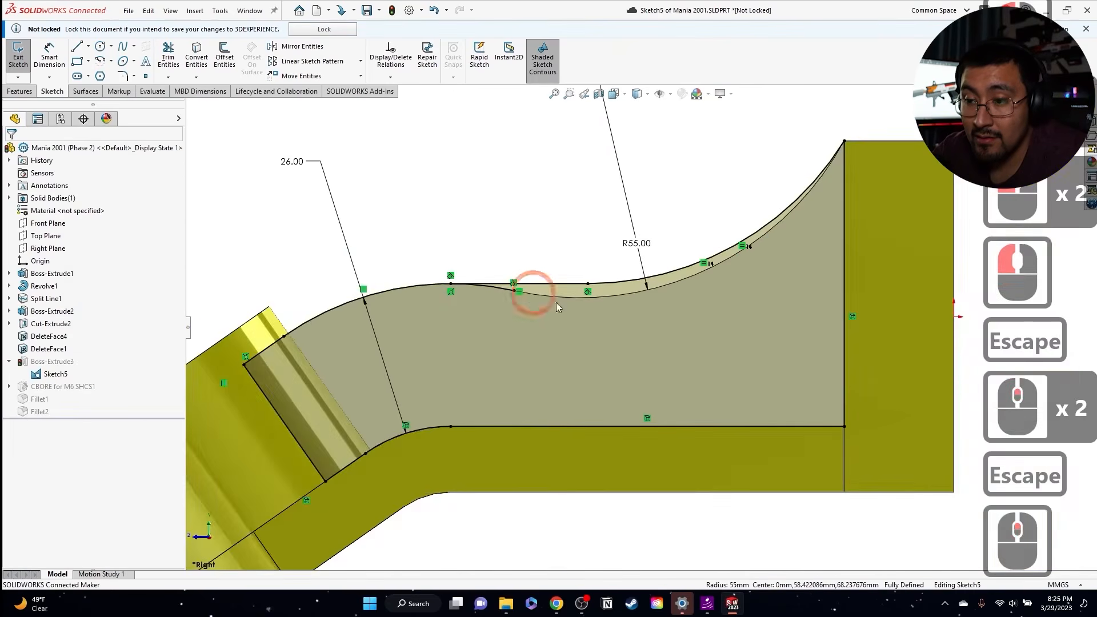
Step: Check the lower R55 arc, then exit the rib sketch so the rib rebuilds along it
scroll(665, 328, down, 2)
scroll(589, 306, up, 2)
click(505, 289)
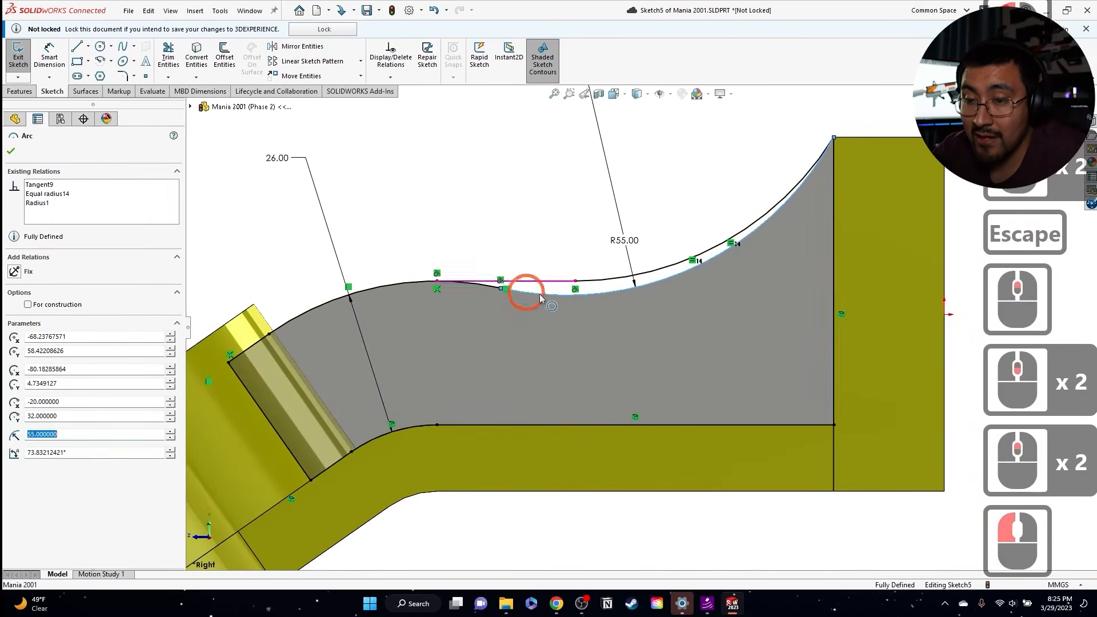
key(Escape)
middle_drag(498, 226, 841, 159)
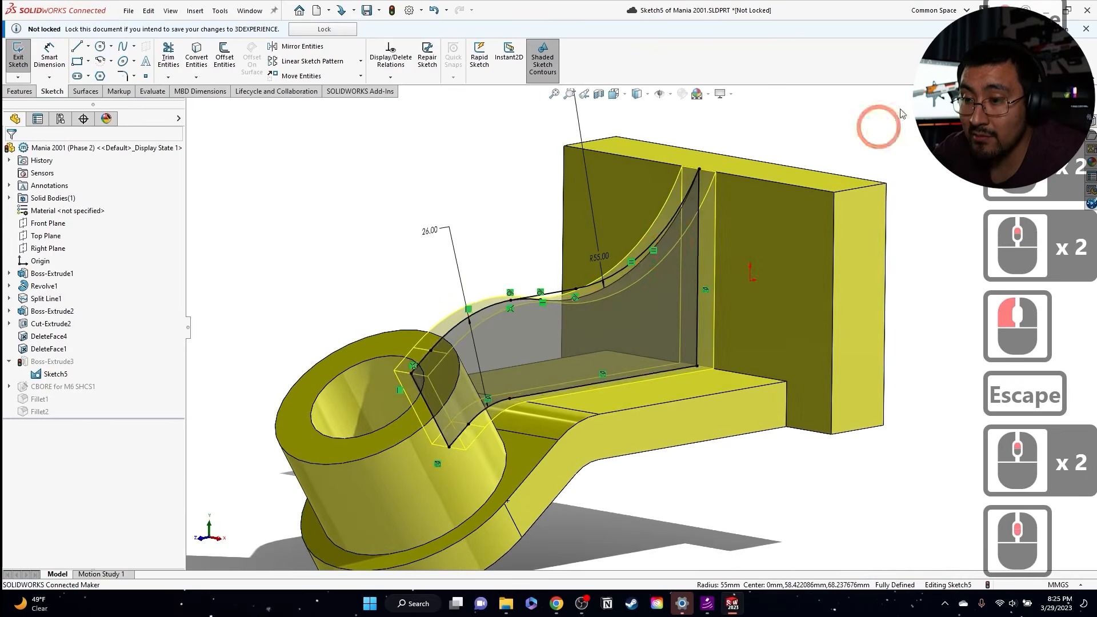
click(822, 129)
key(Return)
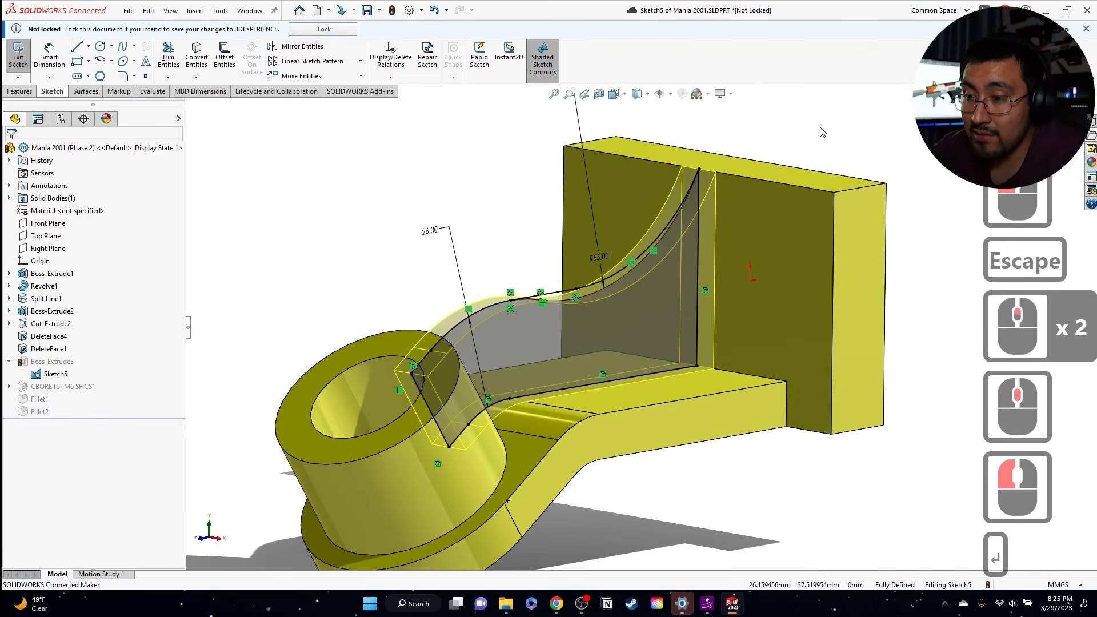
click(1068, 110)
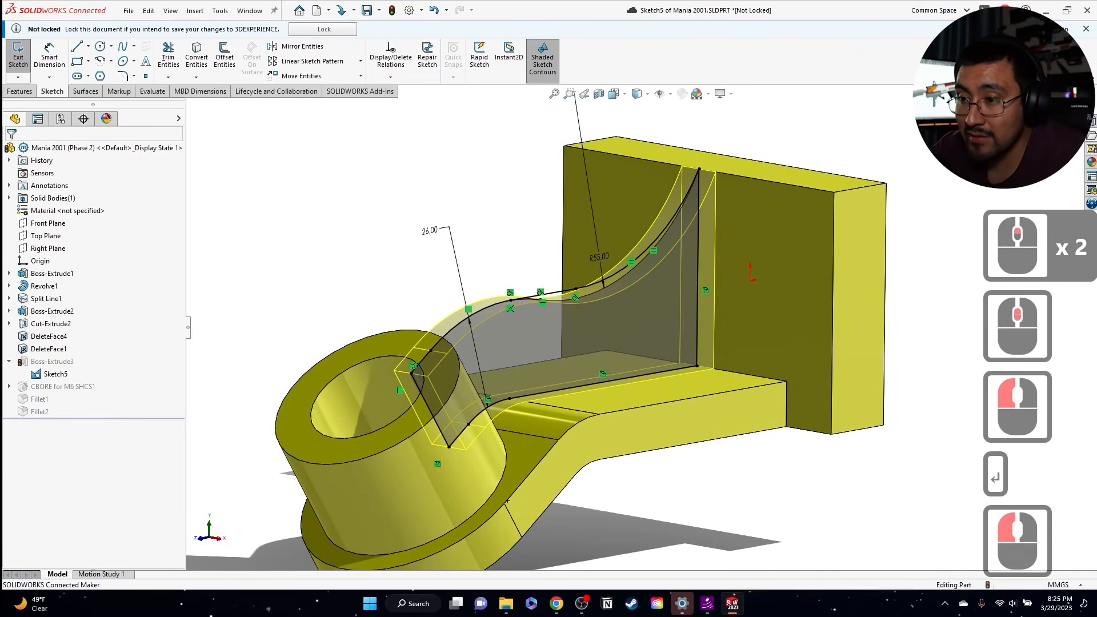
click(522, 303)
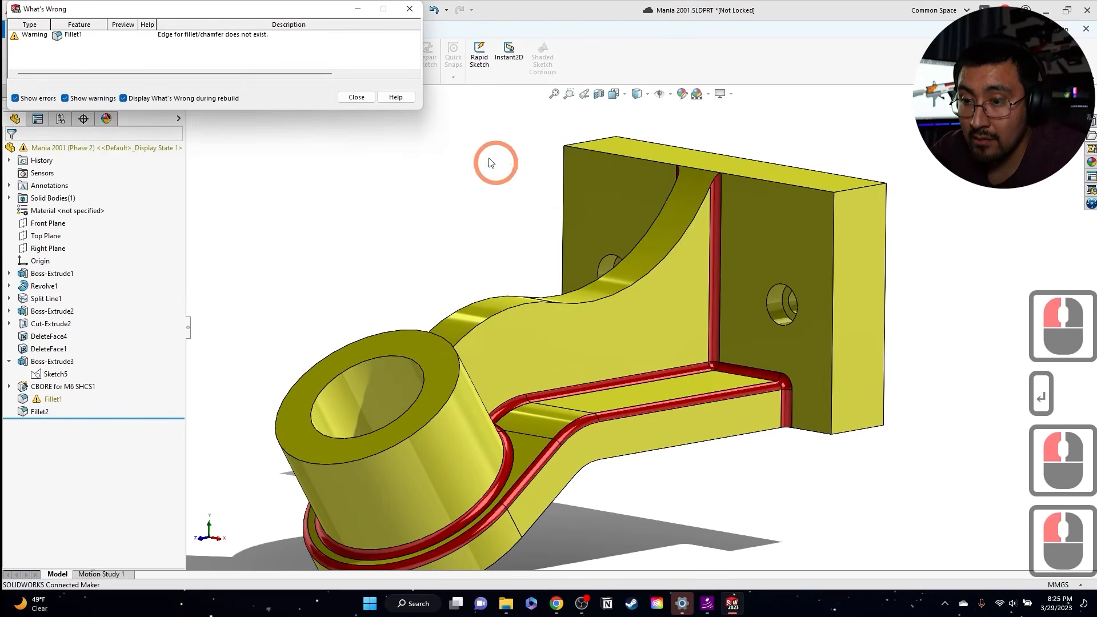
Step: Edit Boss-Extrude3 and add the thin sketch region between the upper curve and the R55 arc to its selected contours
click(362, 97)
scroll(543, 382, down, 3)
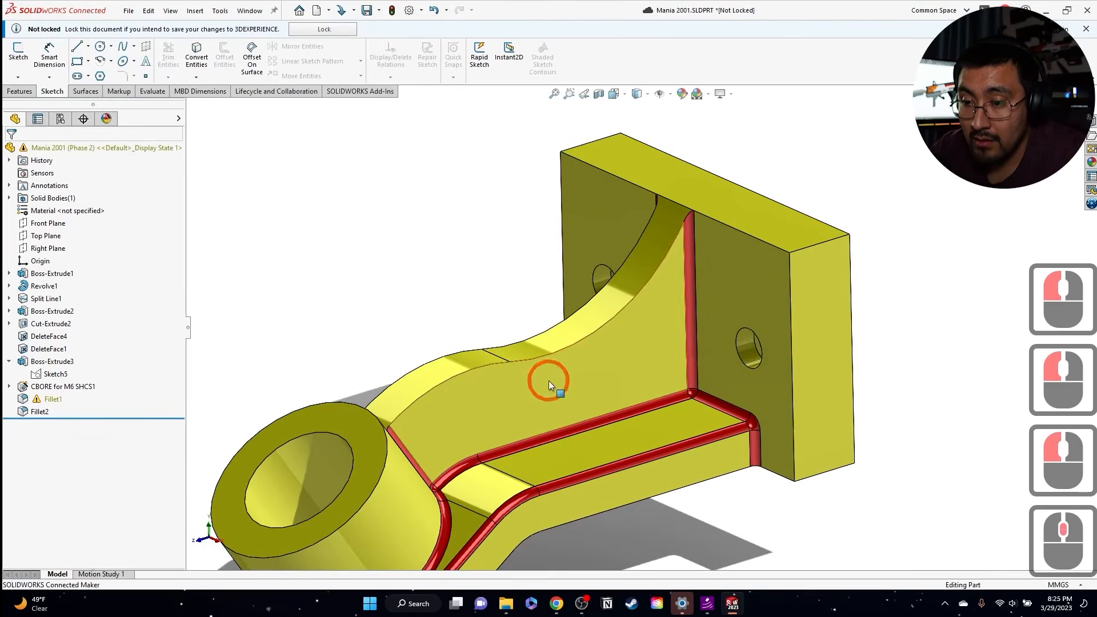
click(42, 362)
click(55, 325)
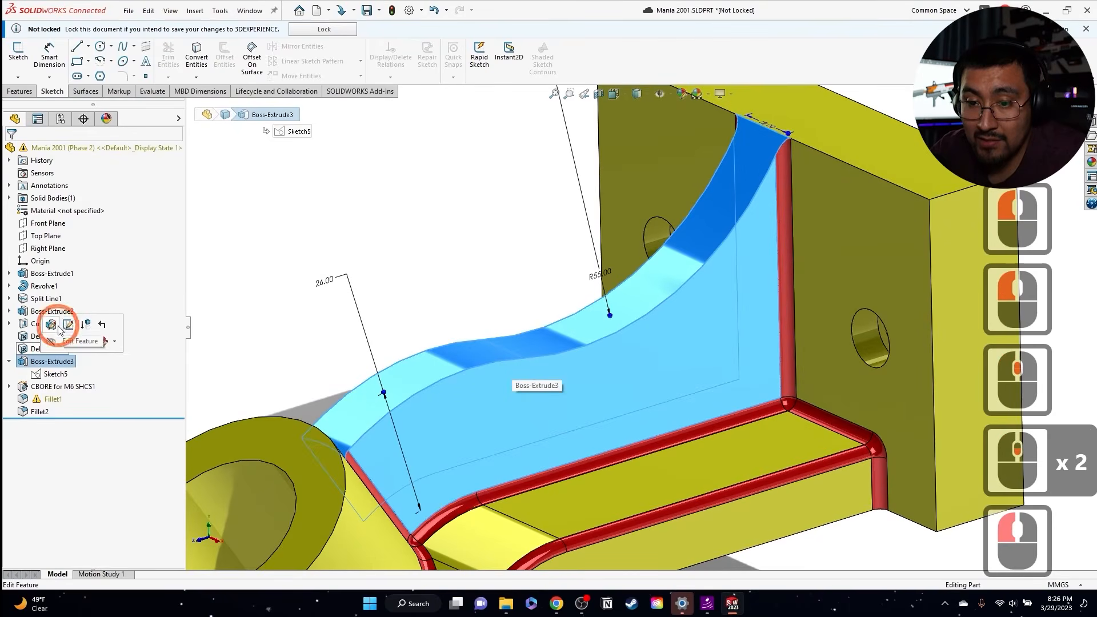
click(62, 342)
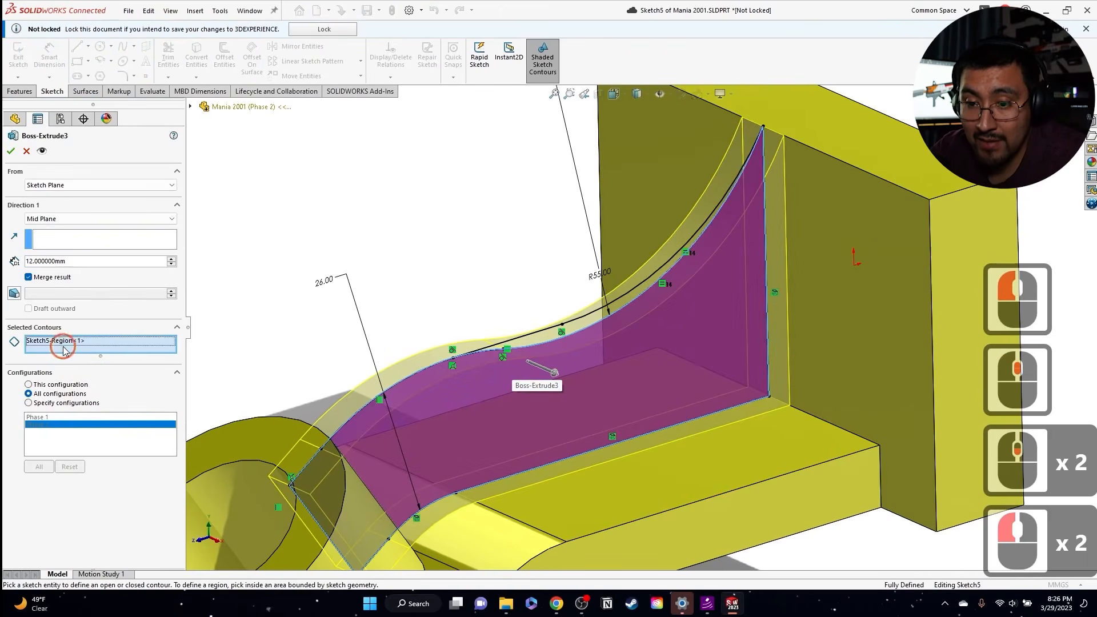
click(594, 380)
click(583, 322)
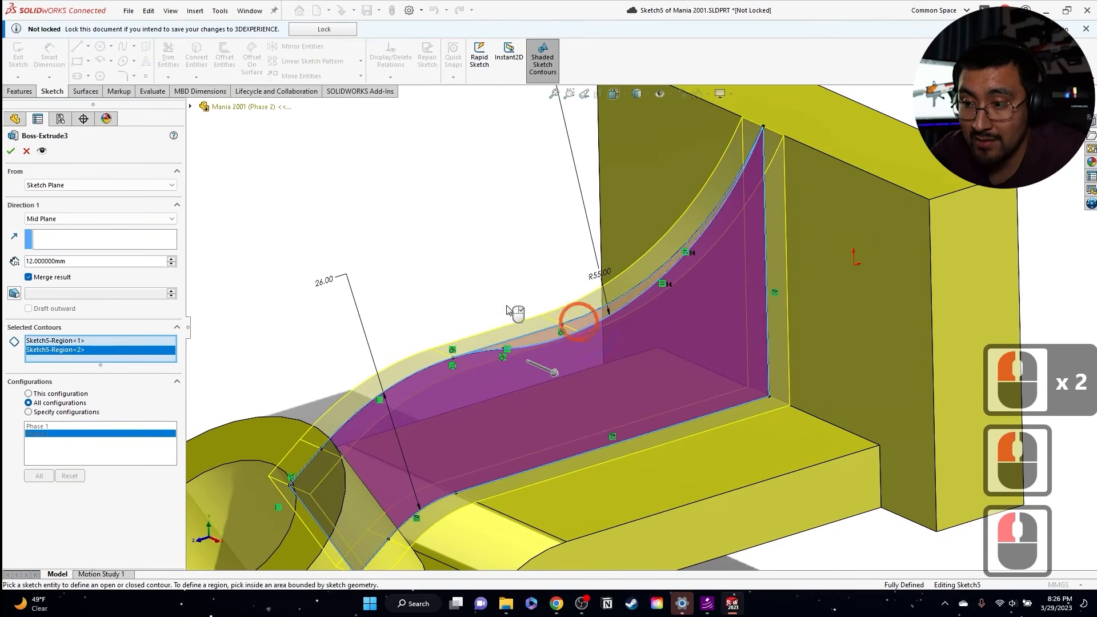
click(9, 151)
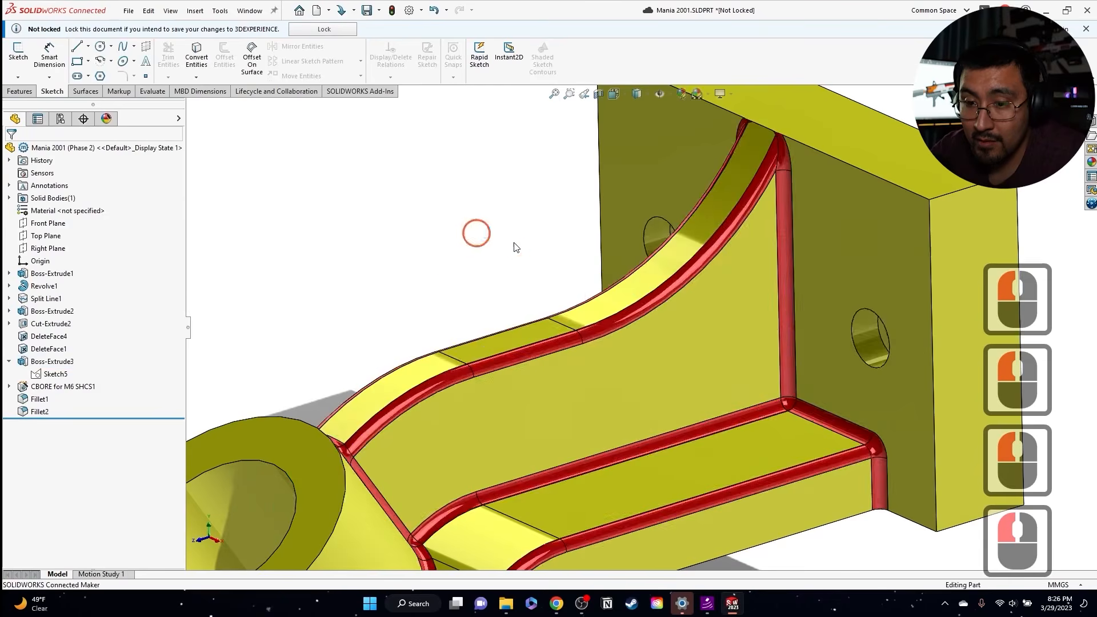
scroll(718, 445, up, 4)
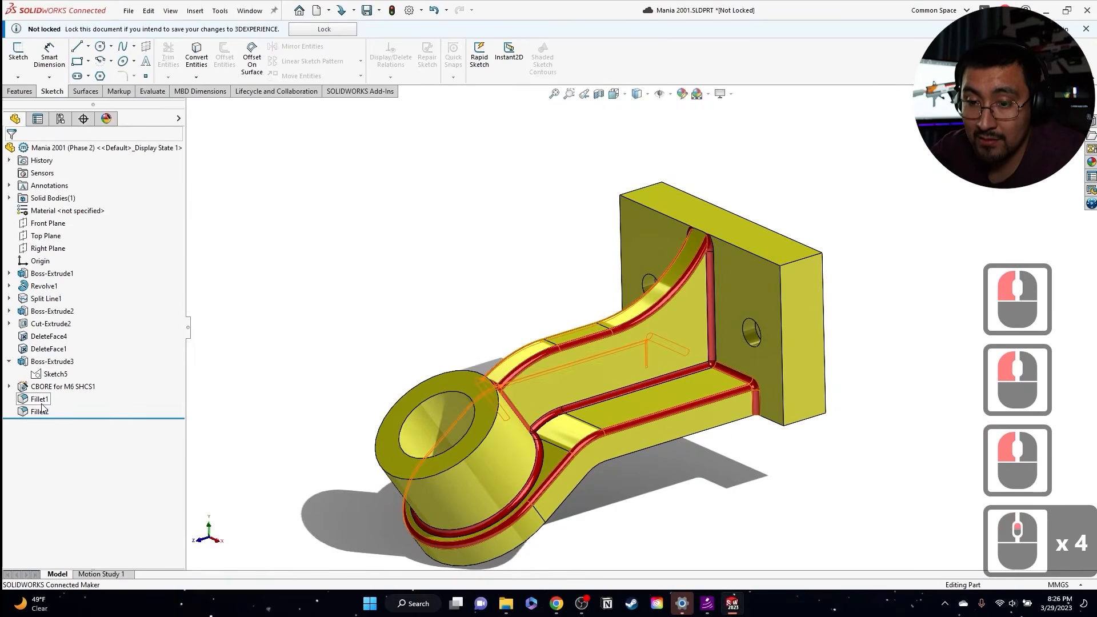
scroll(606, 380, down, 2)
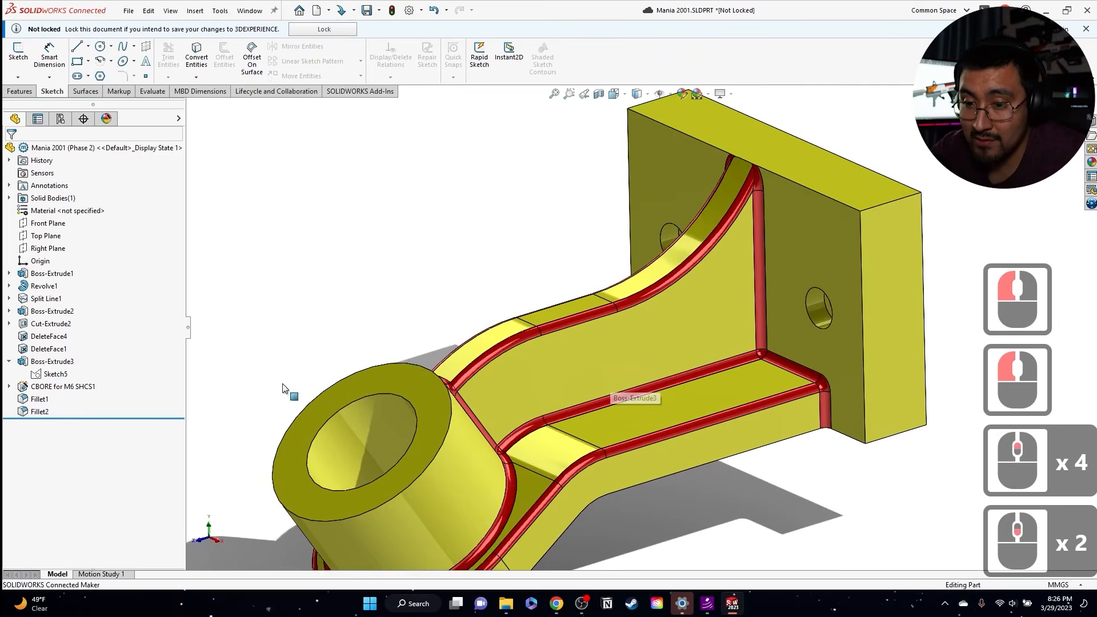
Step: In the 2 mm Fillet1, replace the two rib edges near the back plate with both top edges of the rib's arc beside the boss
click(40, 399)
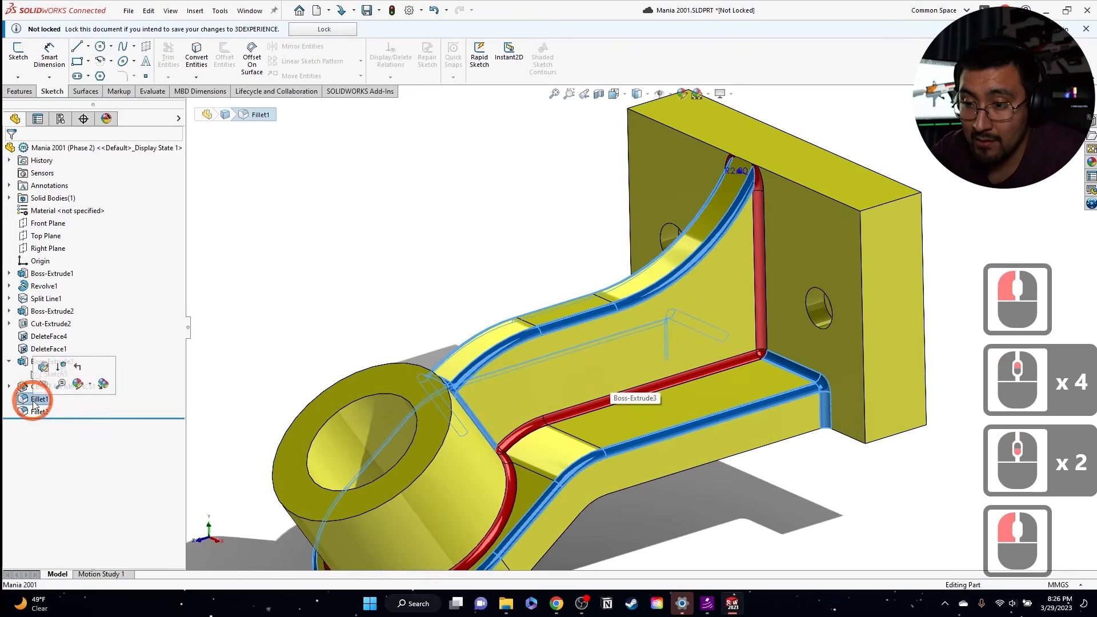
click(45, 367)
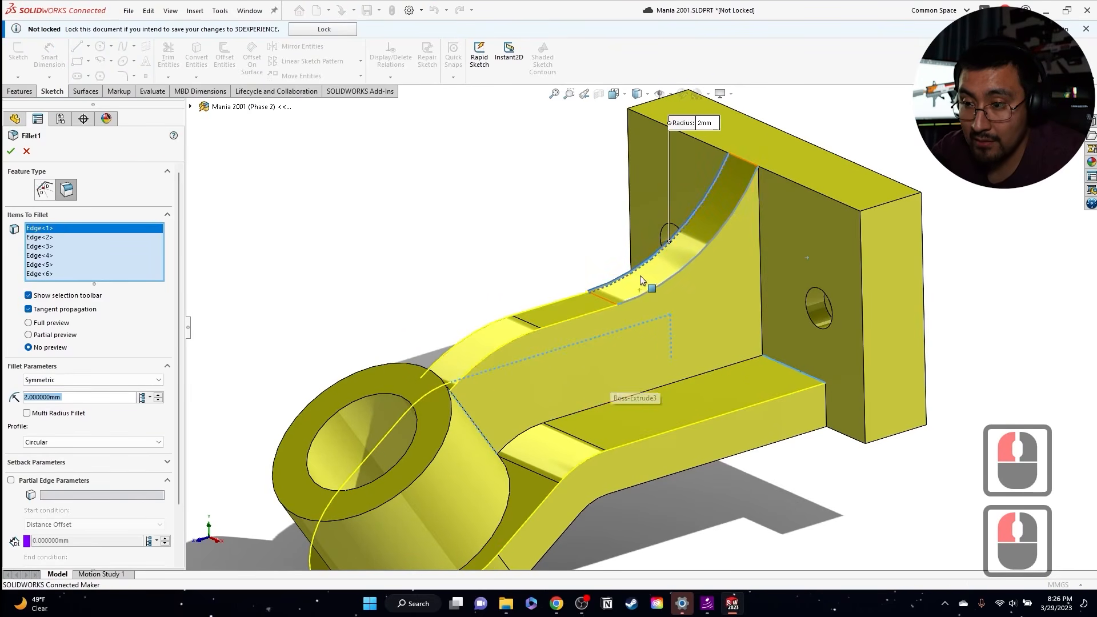
click(659, 276)
click(657, 276)
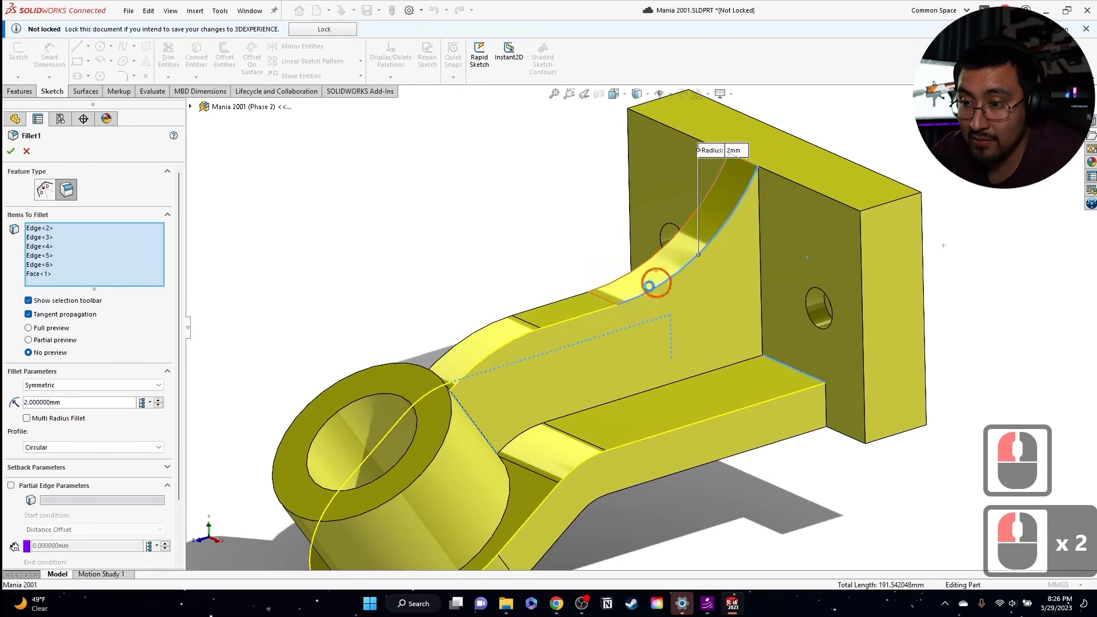
click(633, 288)
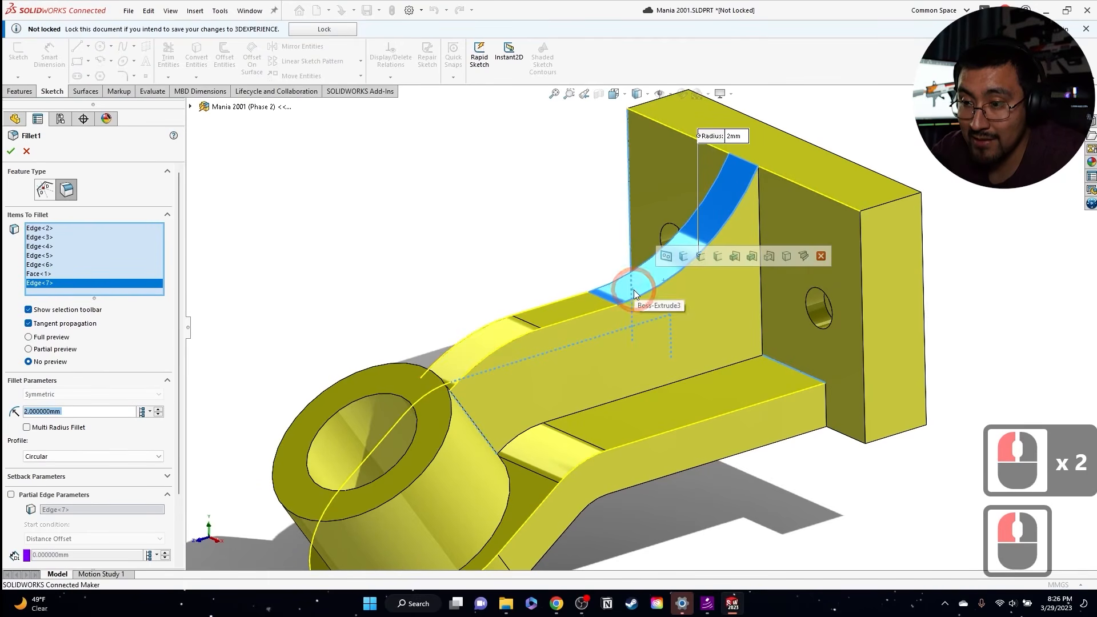
click(631, 287)
click(651, 285)
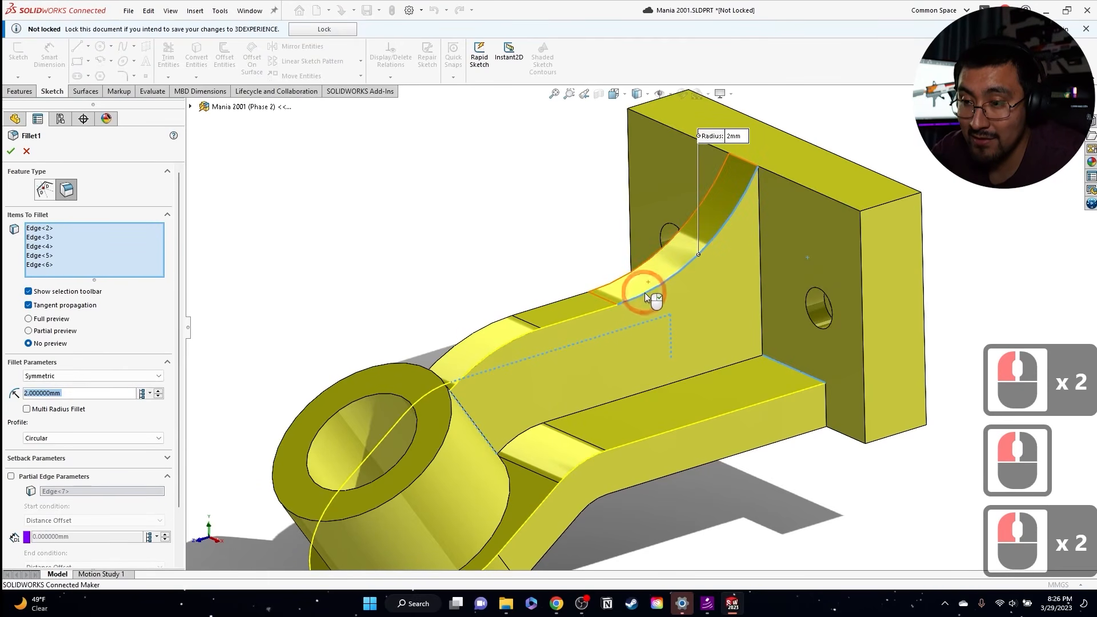
click(646, 292)
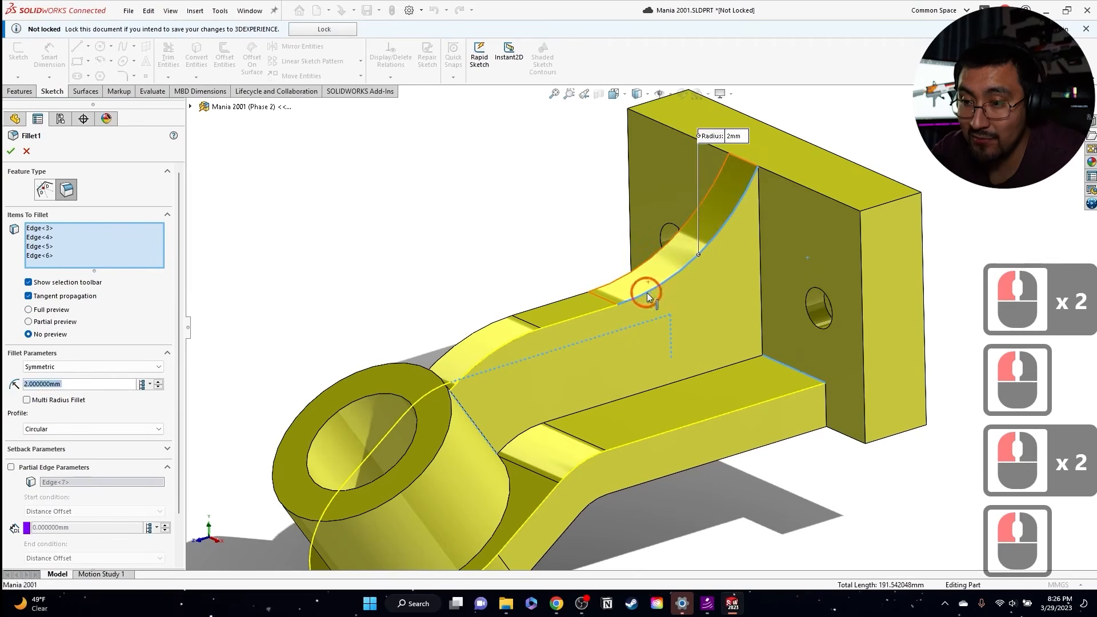
click(489, 355)
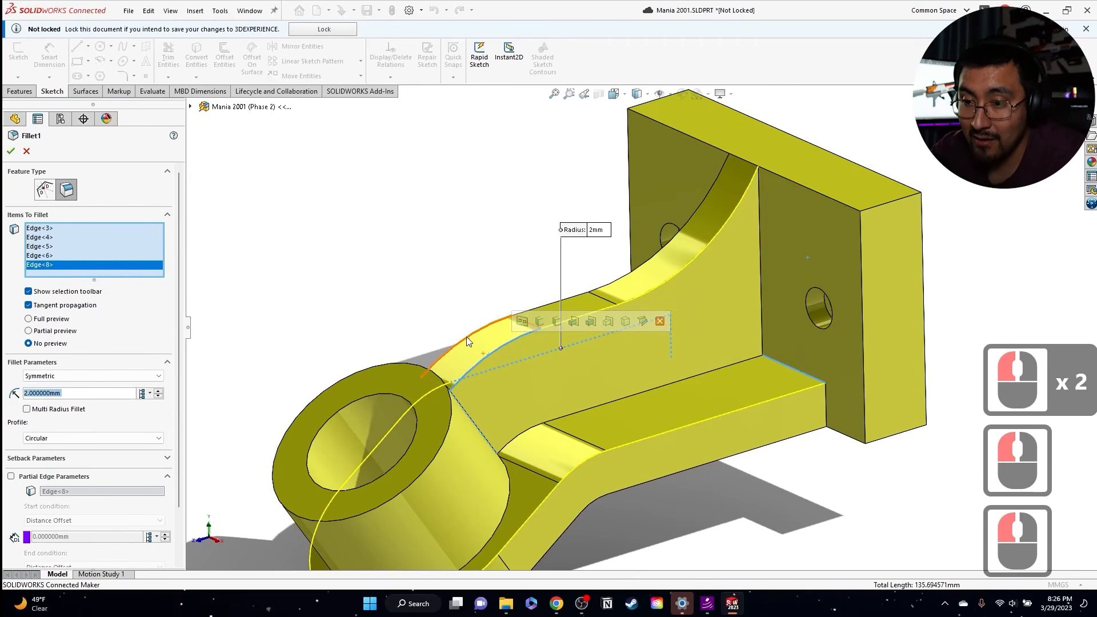
click(467, 337)
click(11, 151)
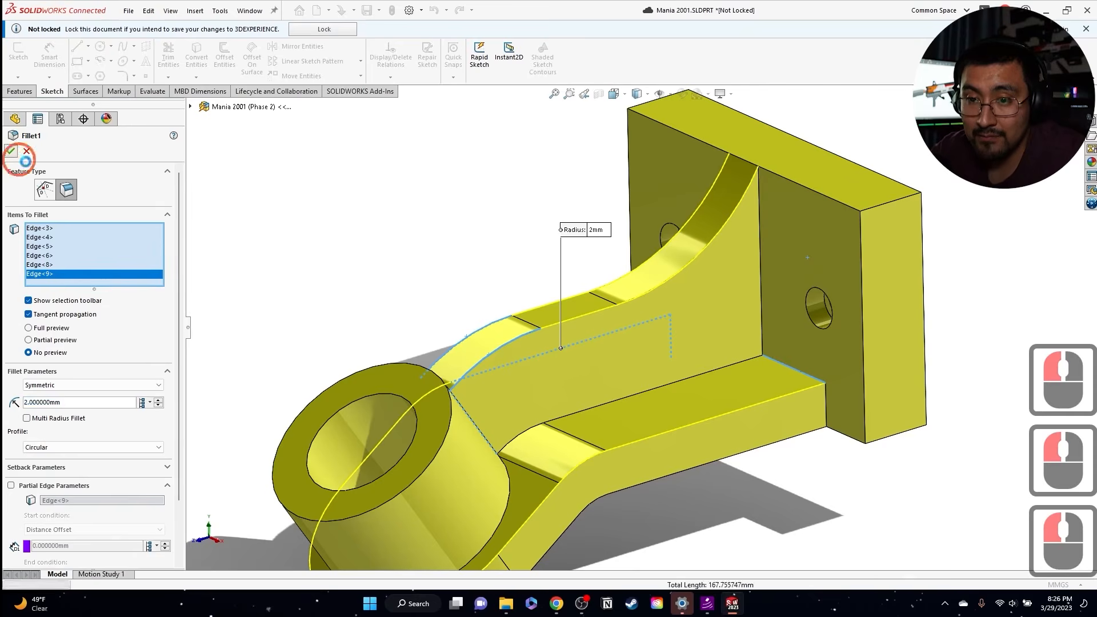
middle_click(698, 399)
middle_click(697, 399)
click(216, 203)
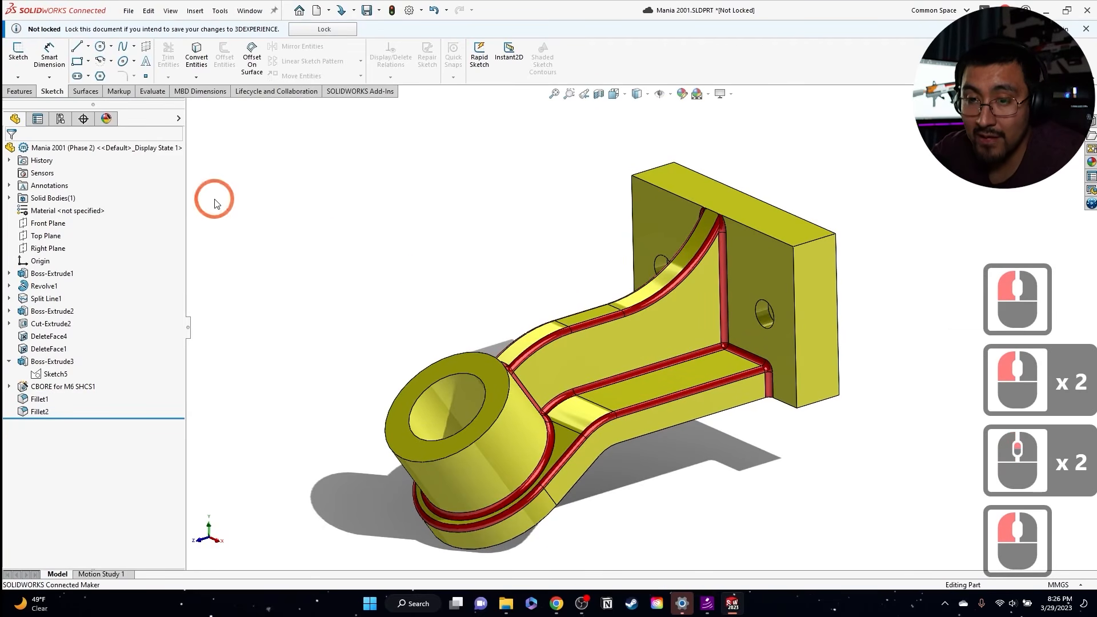
Step: Save the part, then activate the Phase 1 configuration and inspect its rib and features
key(ctrl+s)
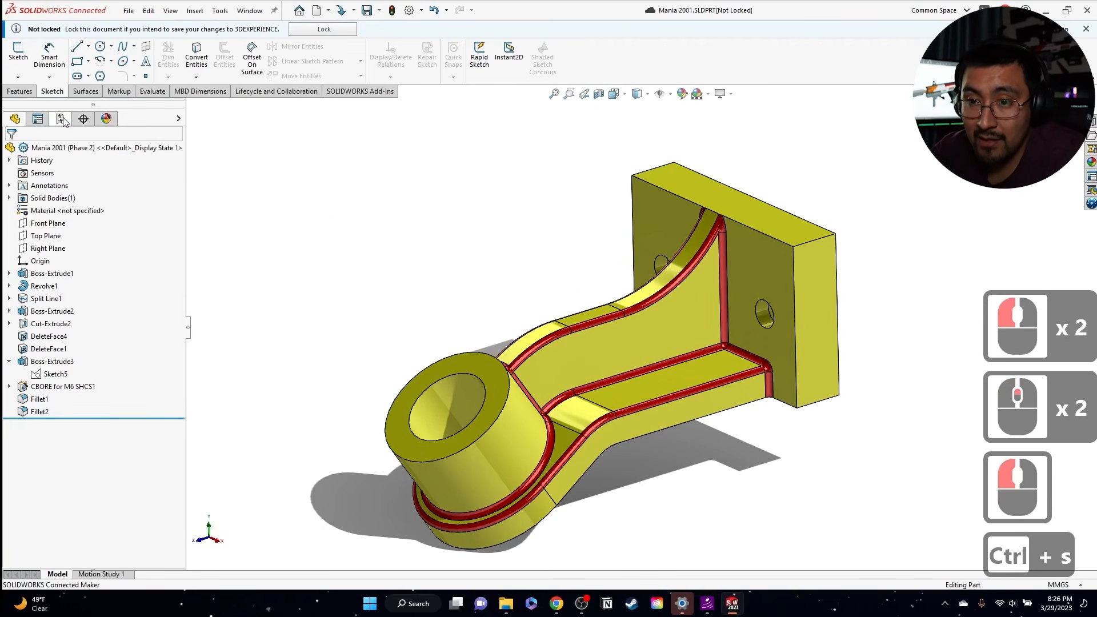
click(61, 119)
double_click(79, 183)
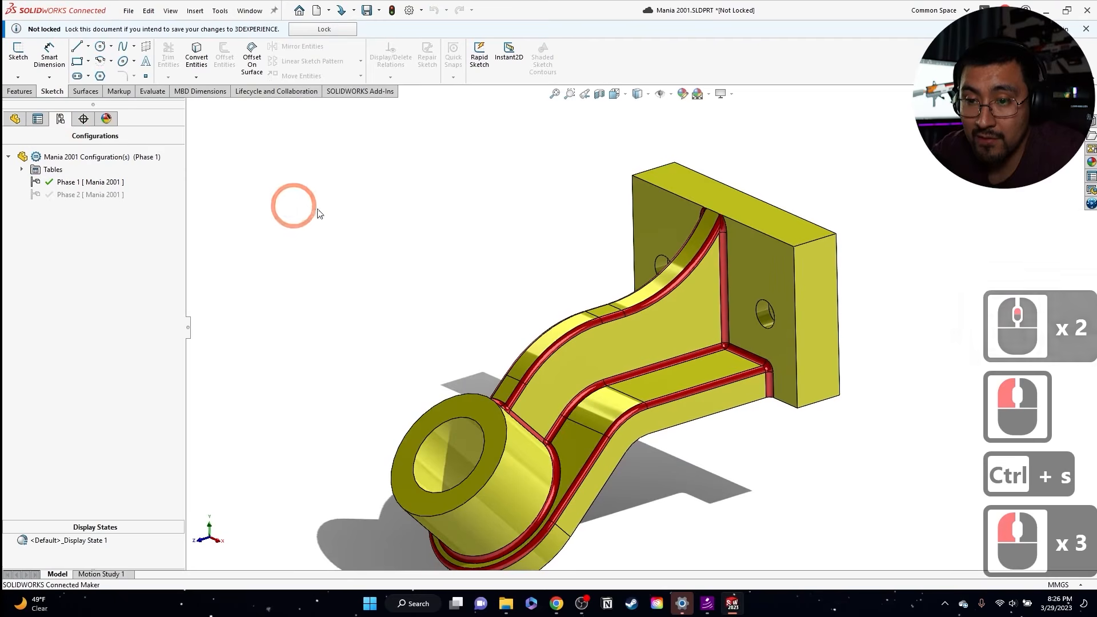
click(16, 118)
middle_drag(729, 317, 676, 394)
middle_drag(616, 362, 612, 326)
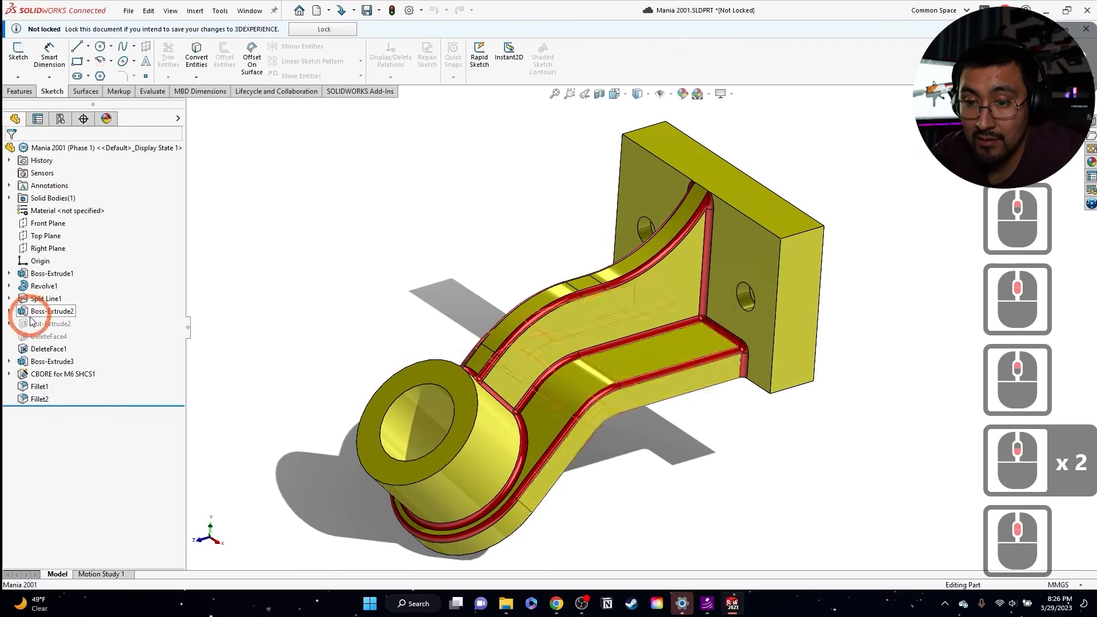
scroll(629, 392, down, 3)
scroll(632, 392, up, 1)
middle_drag(632, 392, 604, 354)
scroll(614, 353, up, 1)
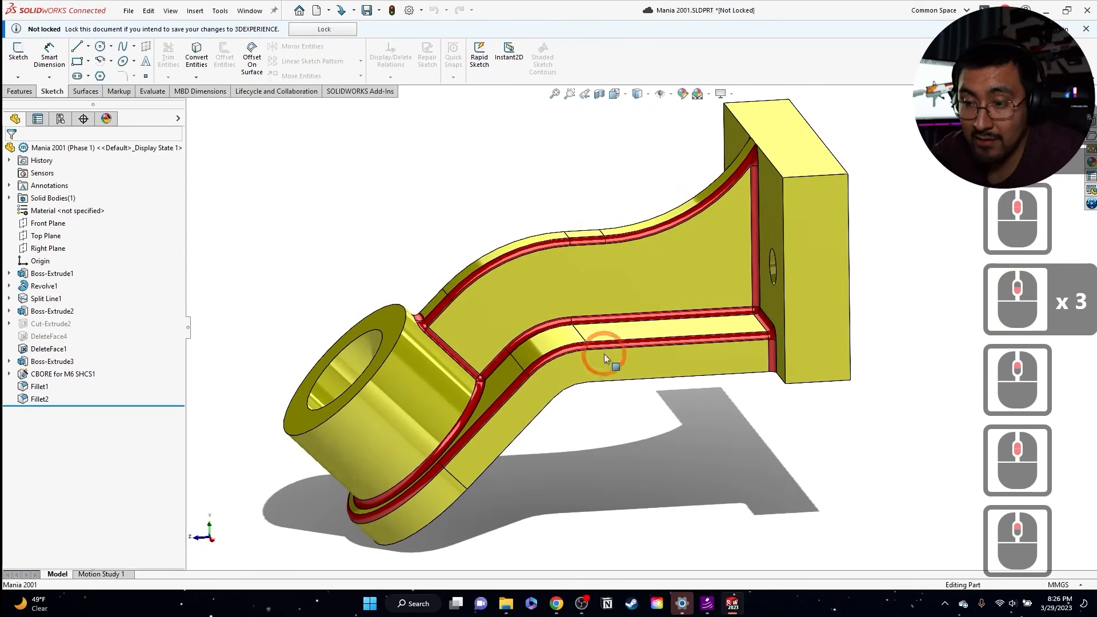
click(404, 194)
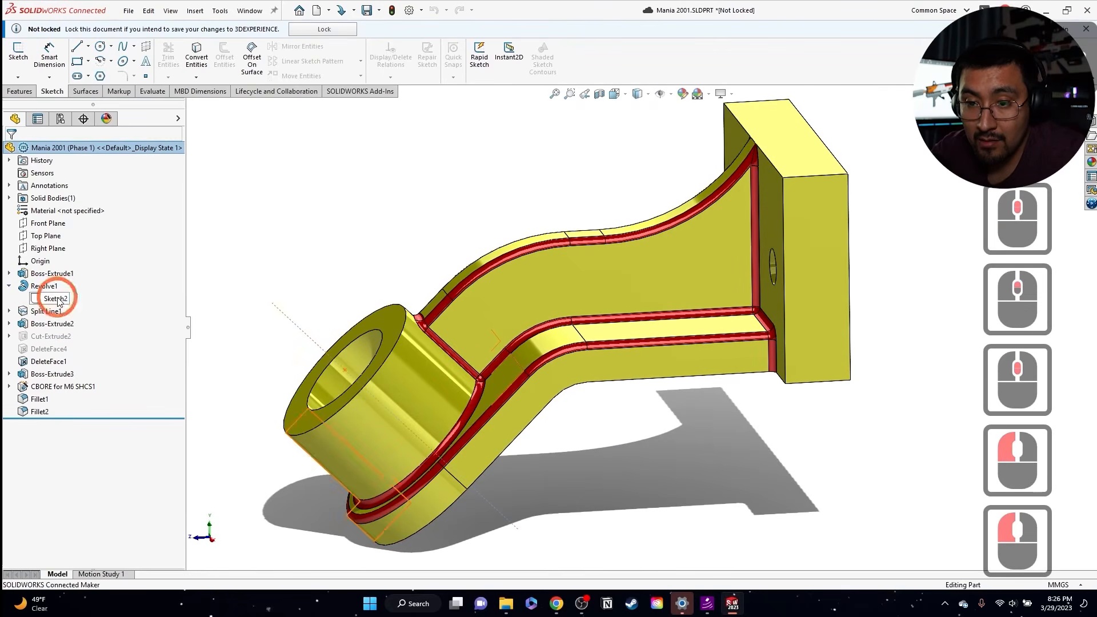
double_click(60, 298)
click(84, 265)
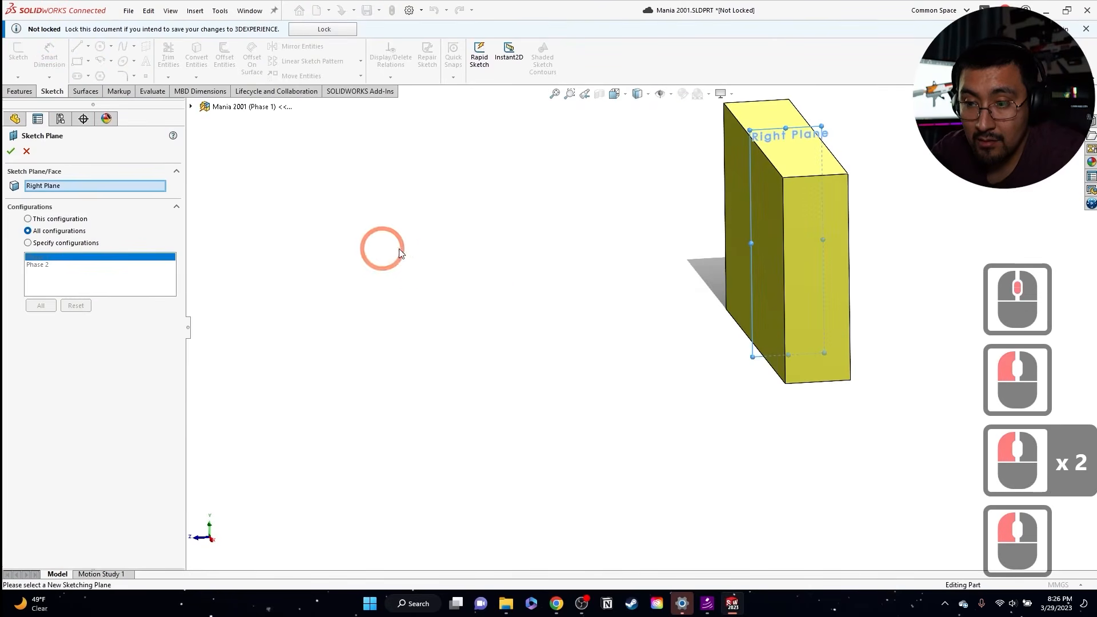
key(Escape)
Step: Open Sketch2 of Revolve1 to check the boss profile dimensions in Phase 1, then exit the sketch
right_click(41, 298)
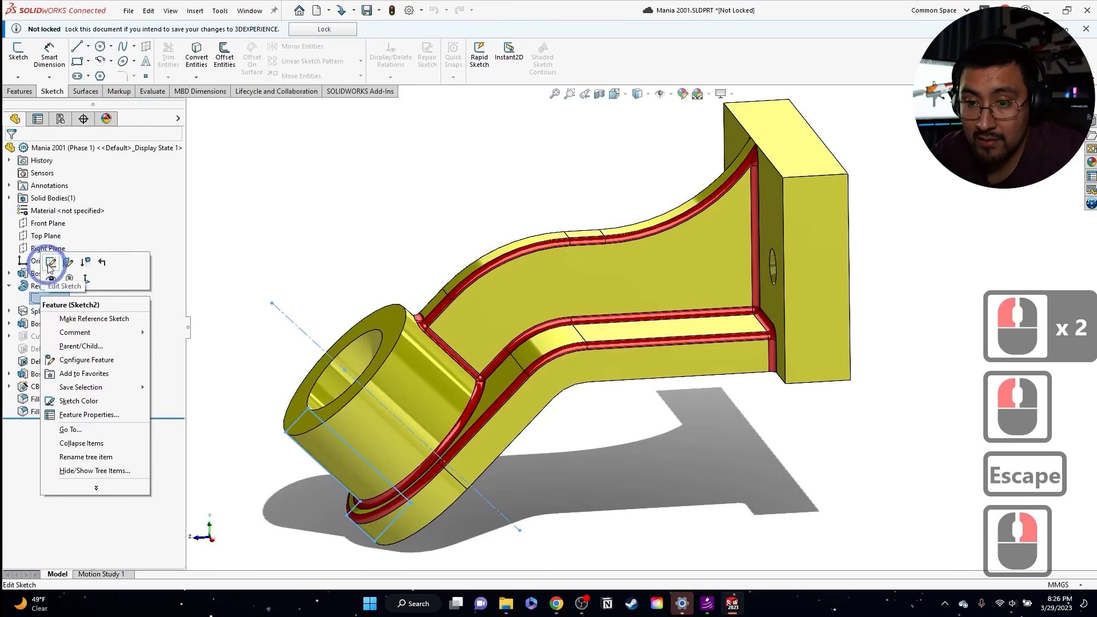
click(48, 262)
scroll(514, 394, up, 8)
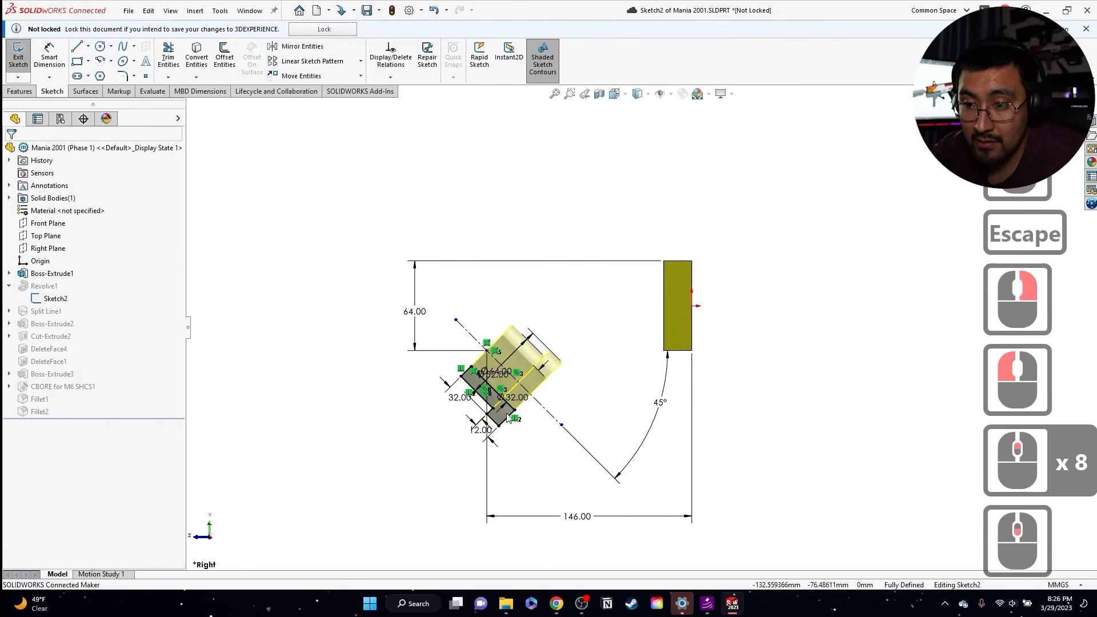
scroll(524, 390, down, 3)
scroll(777, 365, up, 1)
scroll(780, 362, down, 2)
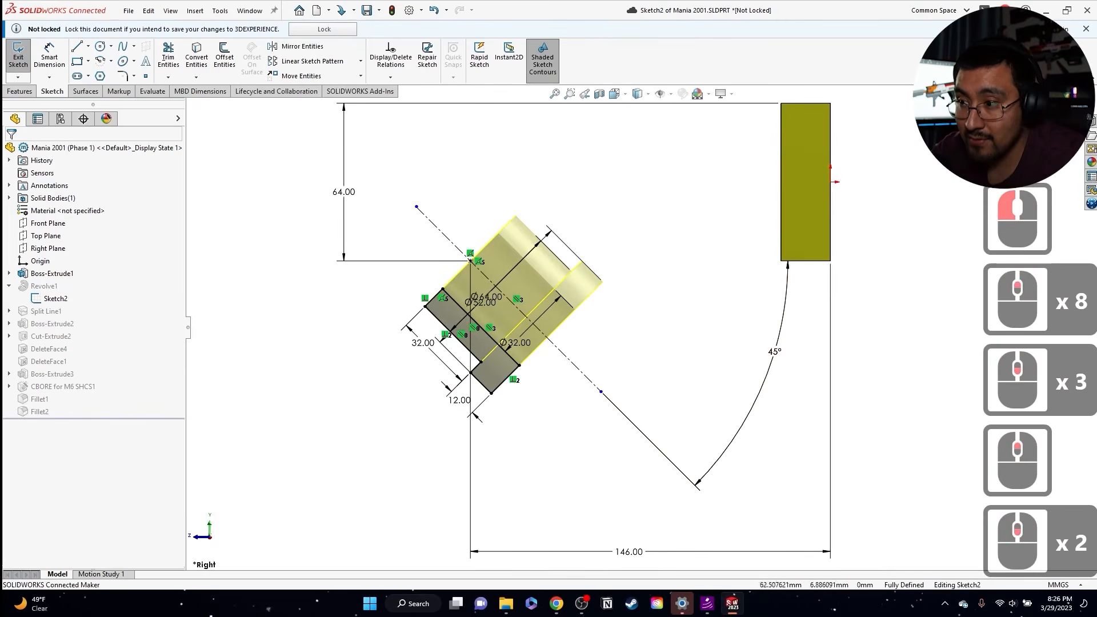
click(1060, 111)
middle_drag(582, 230, 610, 291)
scroll(623, 280, up, 2)
scroll(678, 215, down, 4)
Step: Limit Boss-Extrude3's change to this configuration, Phase 1, and remove Sketch5-Region<2> from its selected contours
click(38, 371)
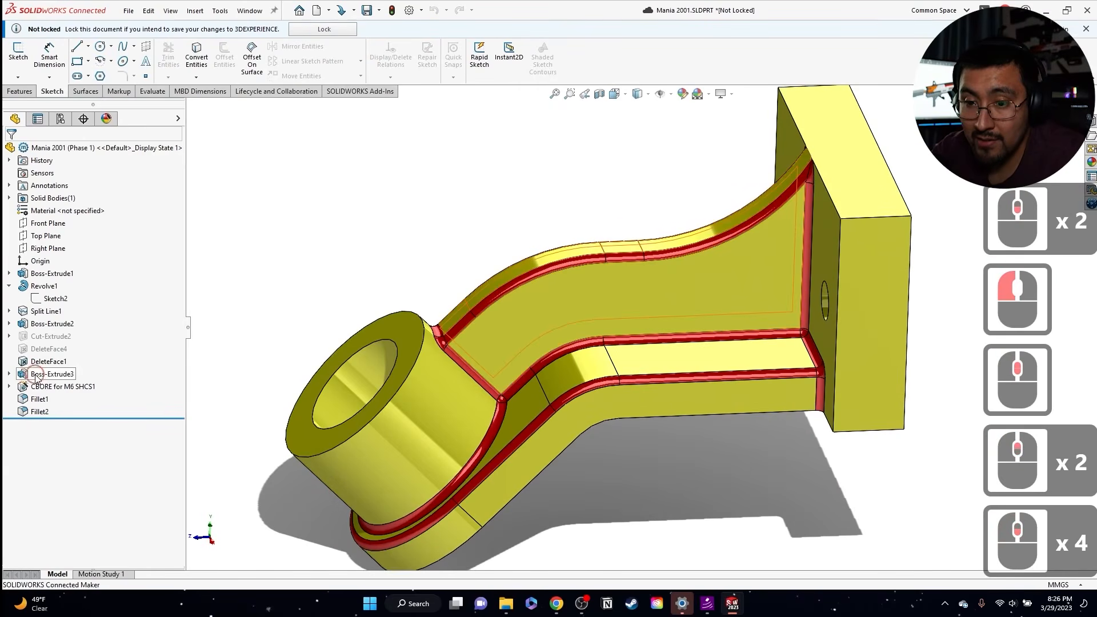
click(47, 341)
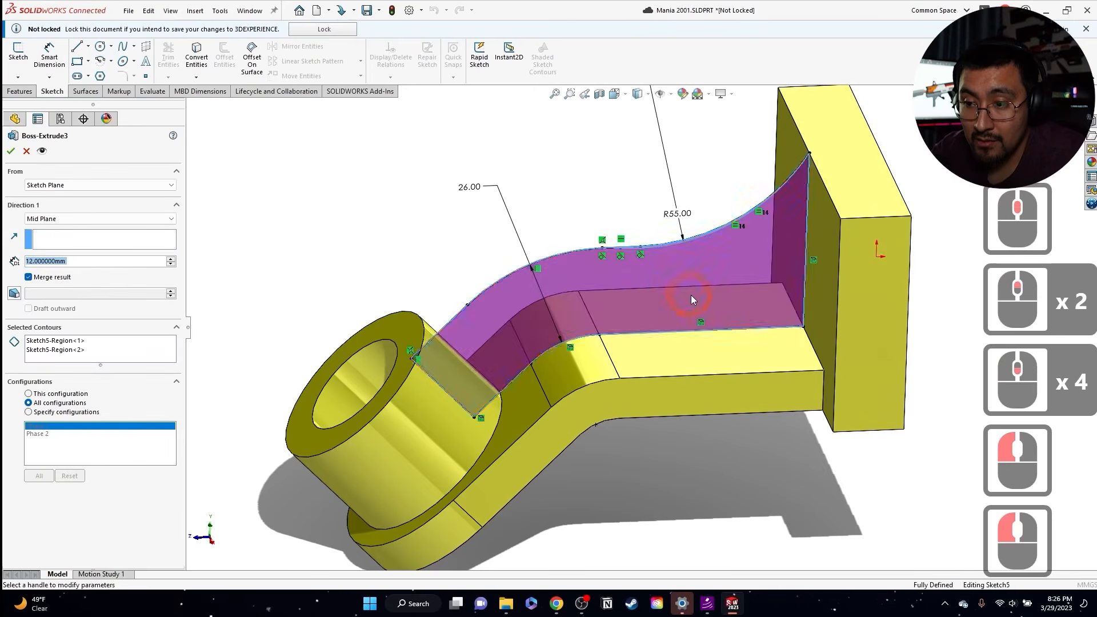
click(29, 394)
click(52, 347)
click(49, 350)
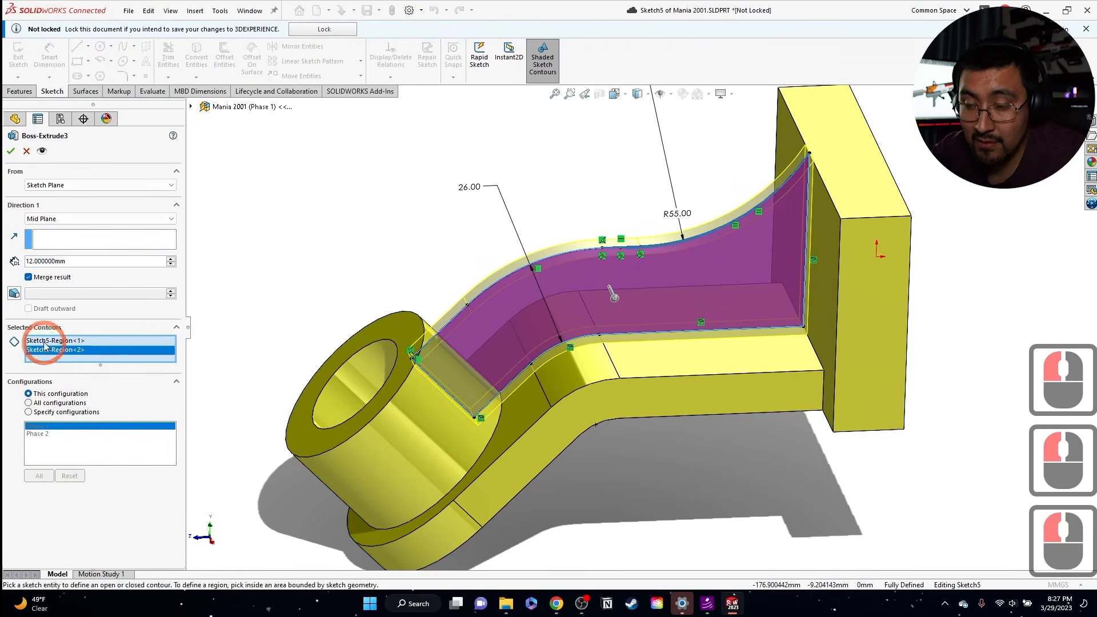
click(45, 344)
click(49, 350)
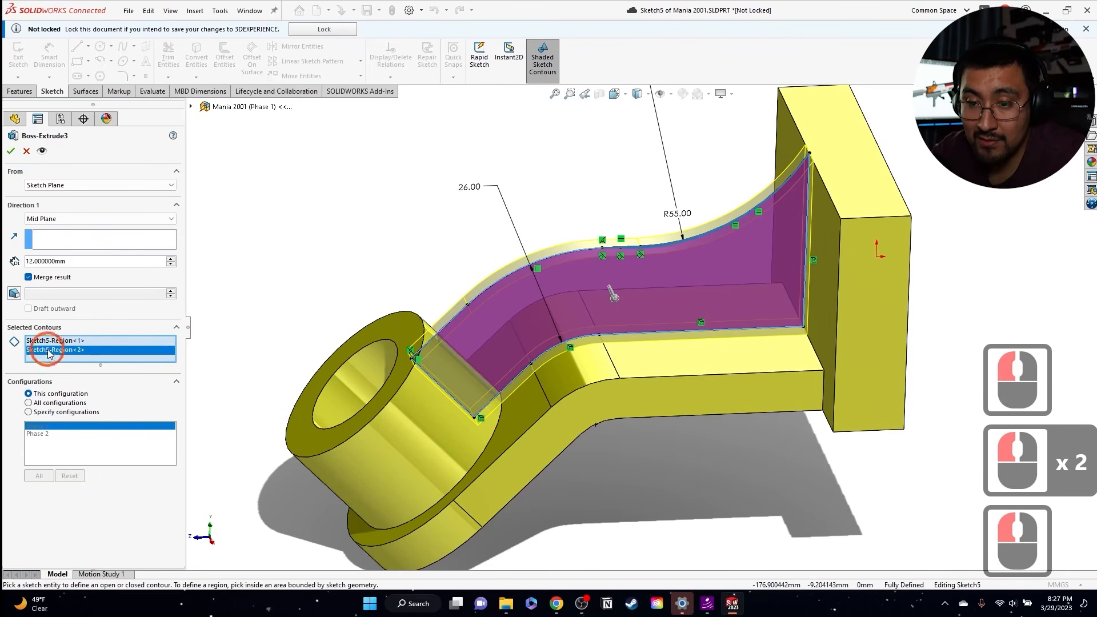
right_click(49, 351)
click(72, 365)
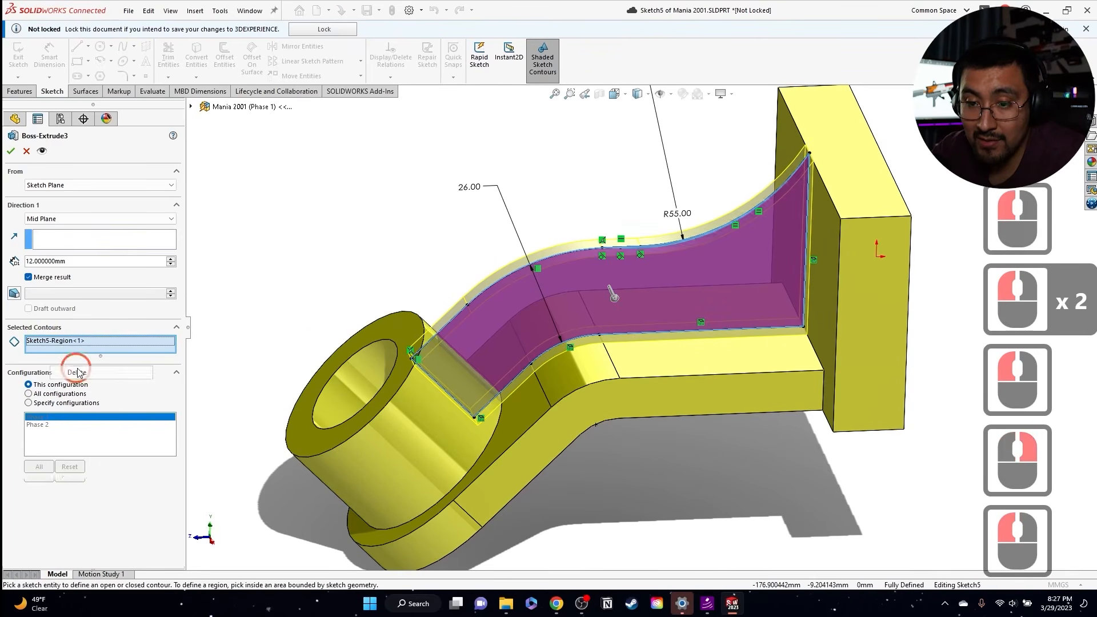
click(11, 152)
click(409, 173)
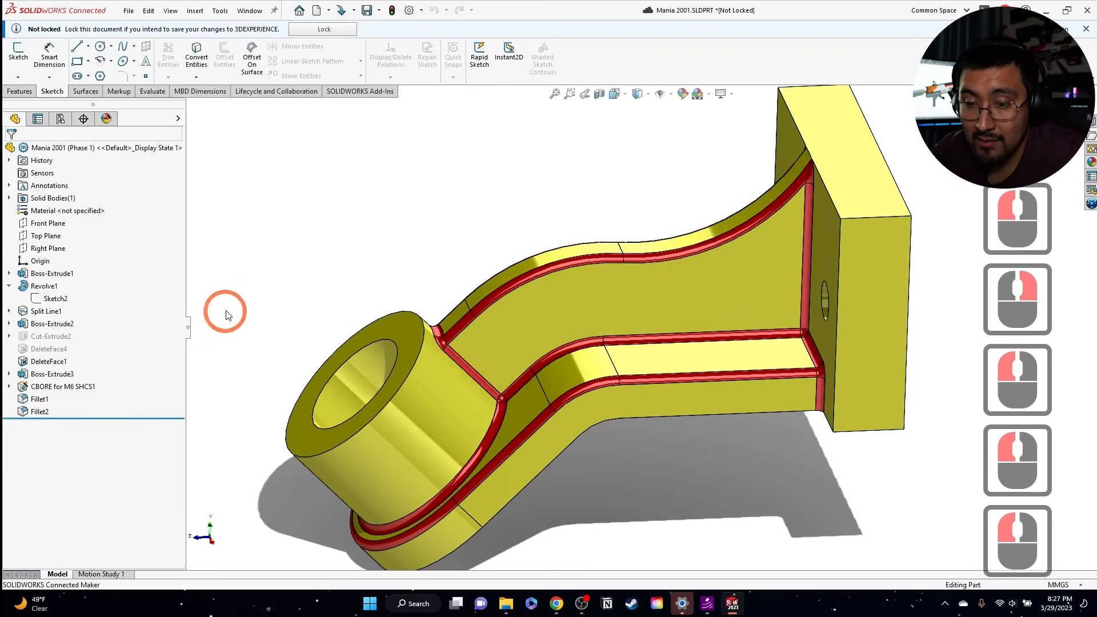
Step: Open Boss-Extrude3 in Phase 1 to check the rib's selected contour along the R55 arc, then close the feature
click(50, 374)
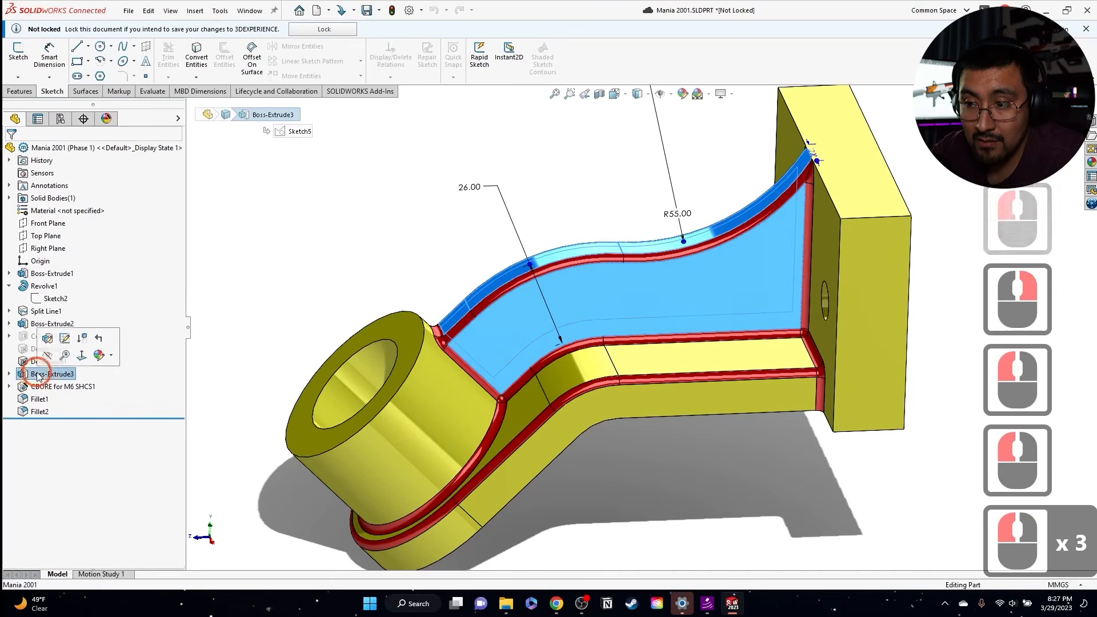
click(48, 339)
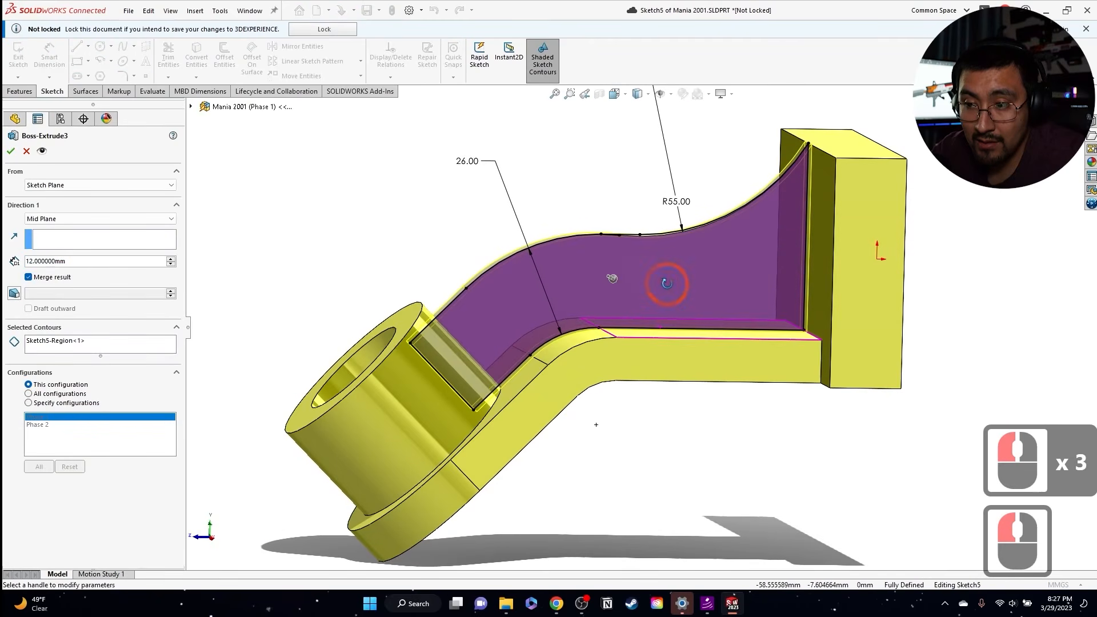
scroll(778, 258, down, 6)
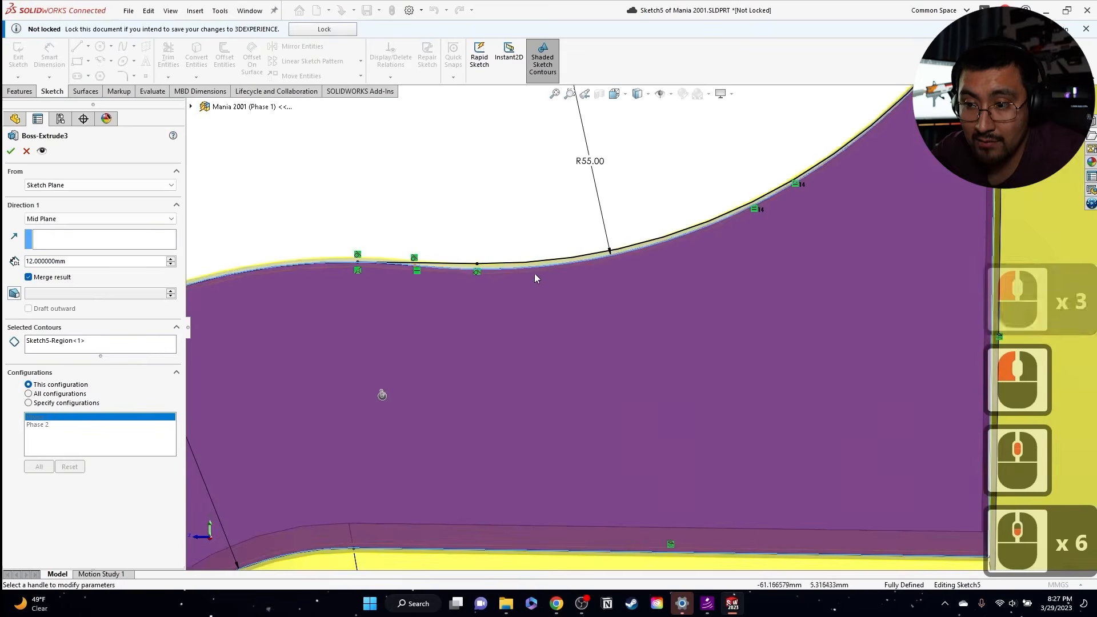
middle_drag(535, 278, 239, 214)
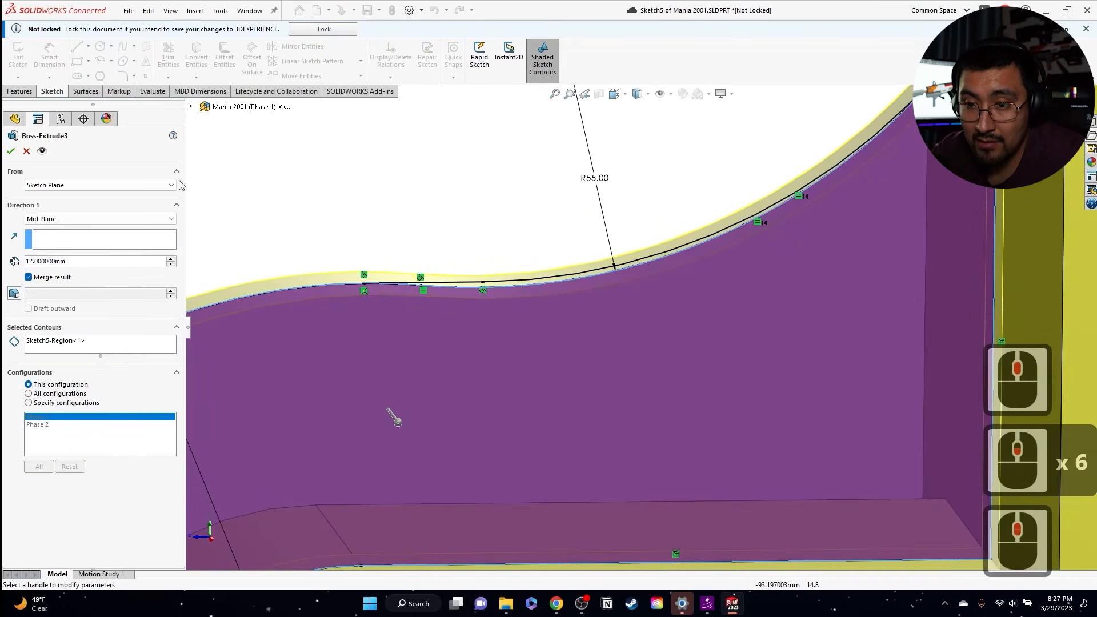
click(11, 152)
scroll(722, 397, up, 4)
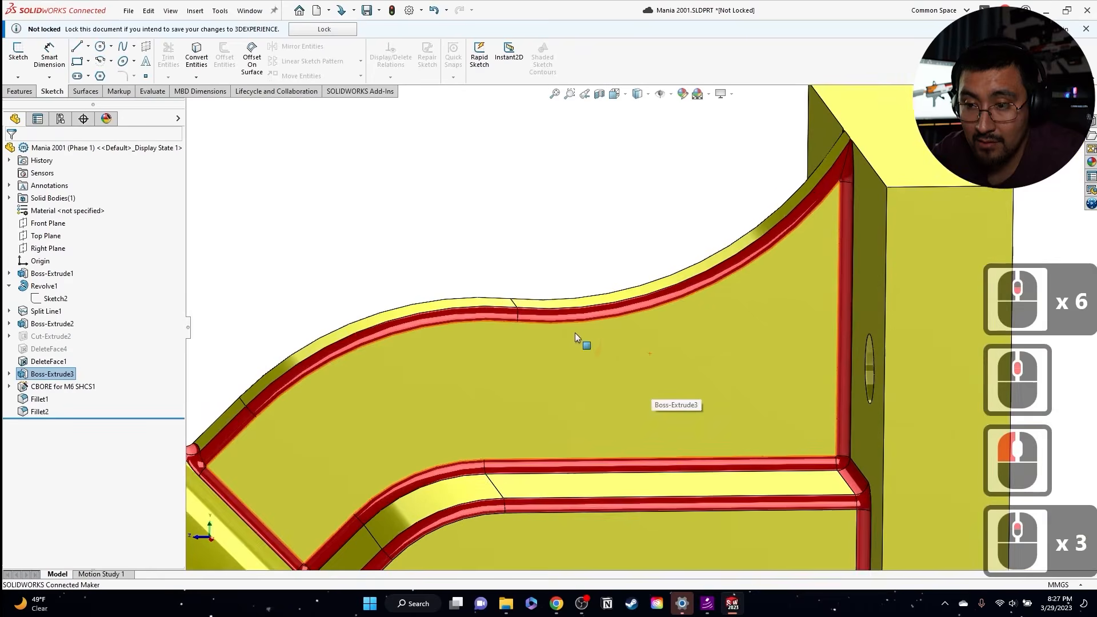
Step: Activate the Phase 2 configuration to check its rib shape, and dismiss the file-lock notice
click(144, 277)
click(60, 118)
click(96, 156)
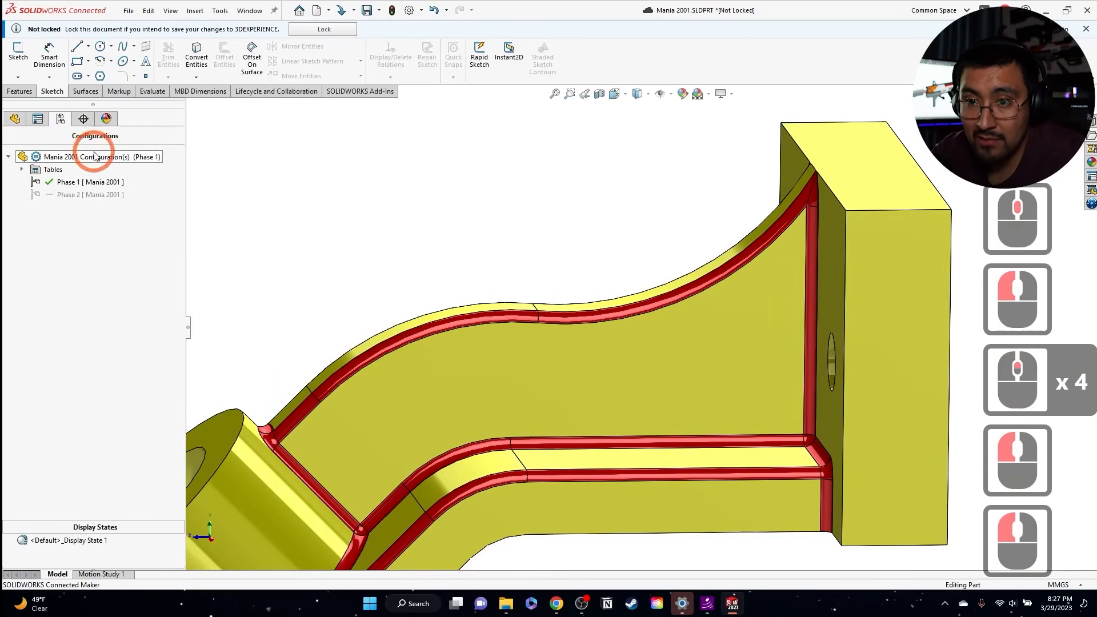
click(426, 201)
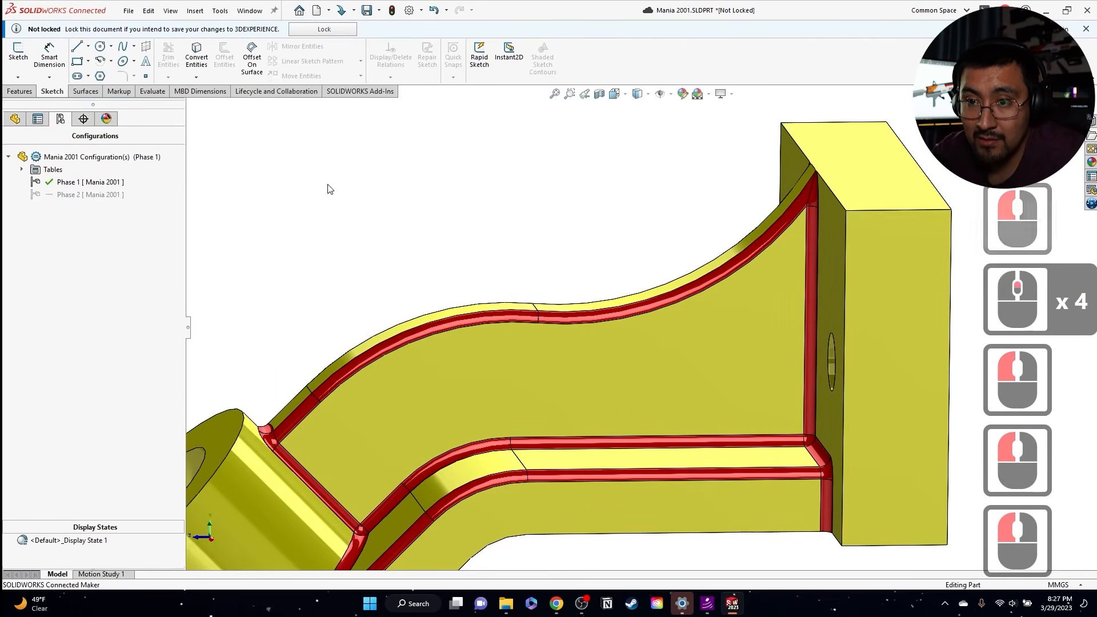
double_click(64, 194)
click(161, 152)
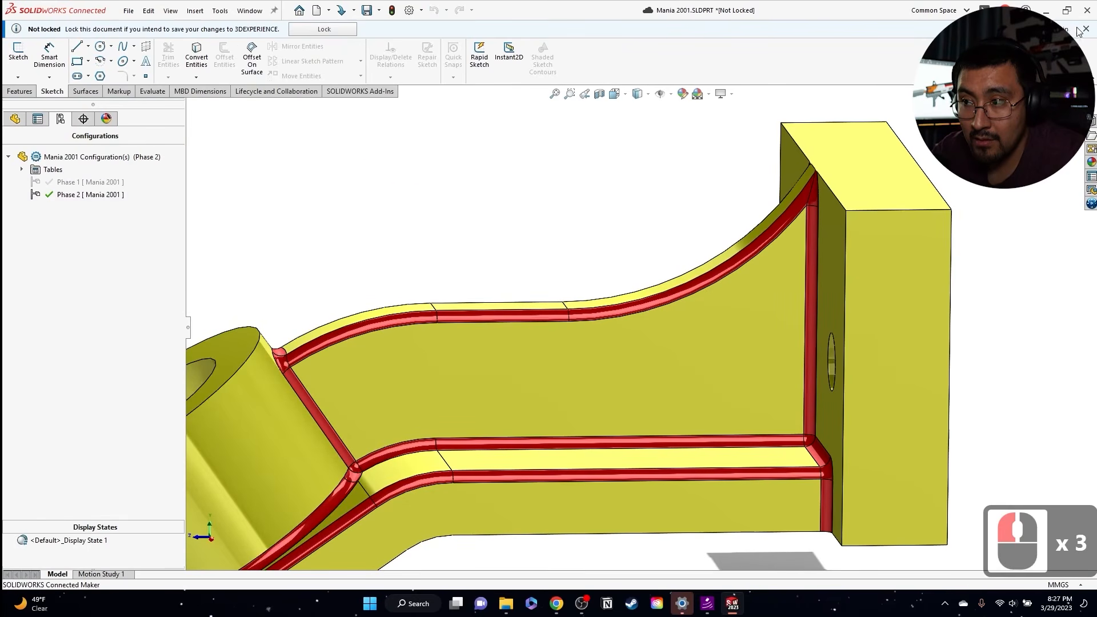
click(1084, 29)
click(544, 197)
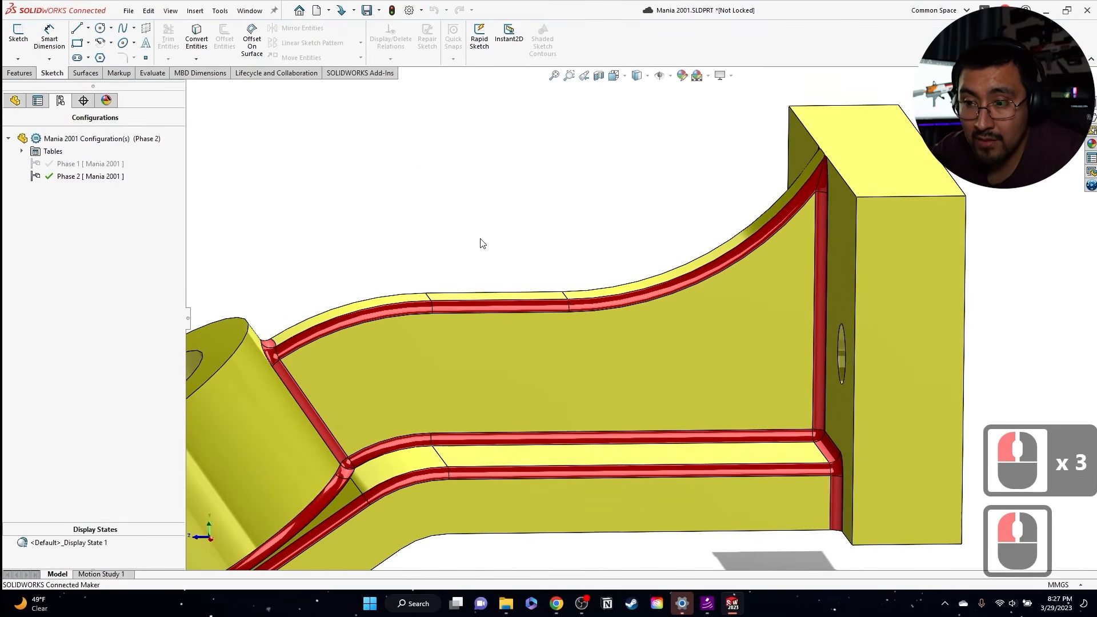
Step: Reactivate the Phase 1 configuration and save the part
scroll(463, 228, up, 3)
double_click(95, 164)
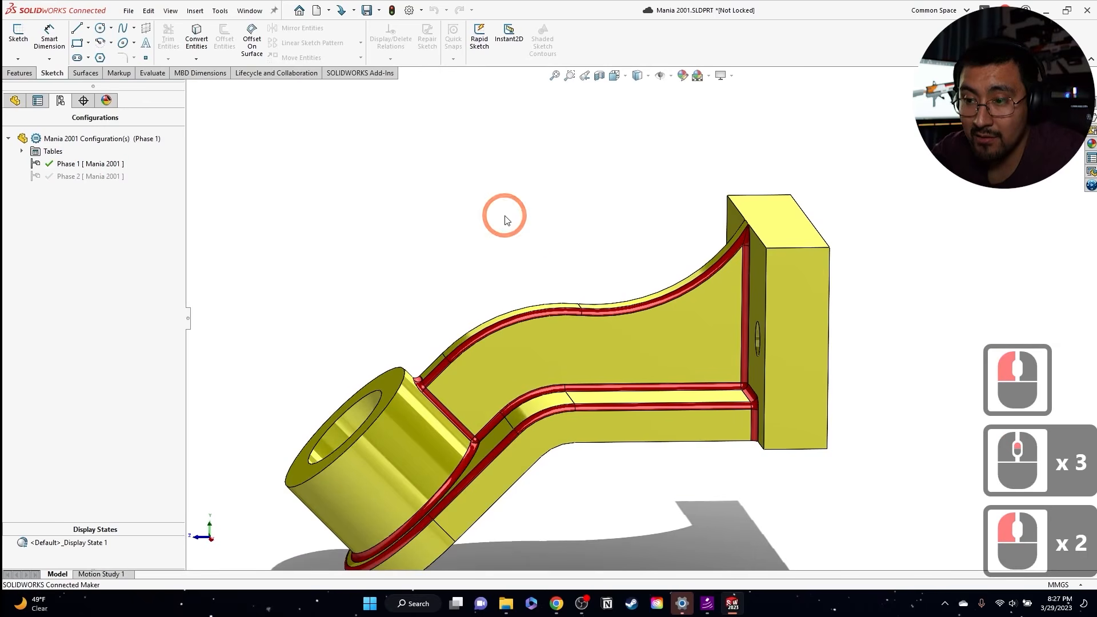
key(ctrl+s)
scroll(538, 344, up, 4)
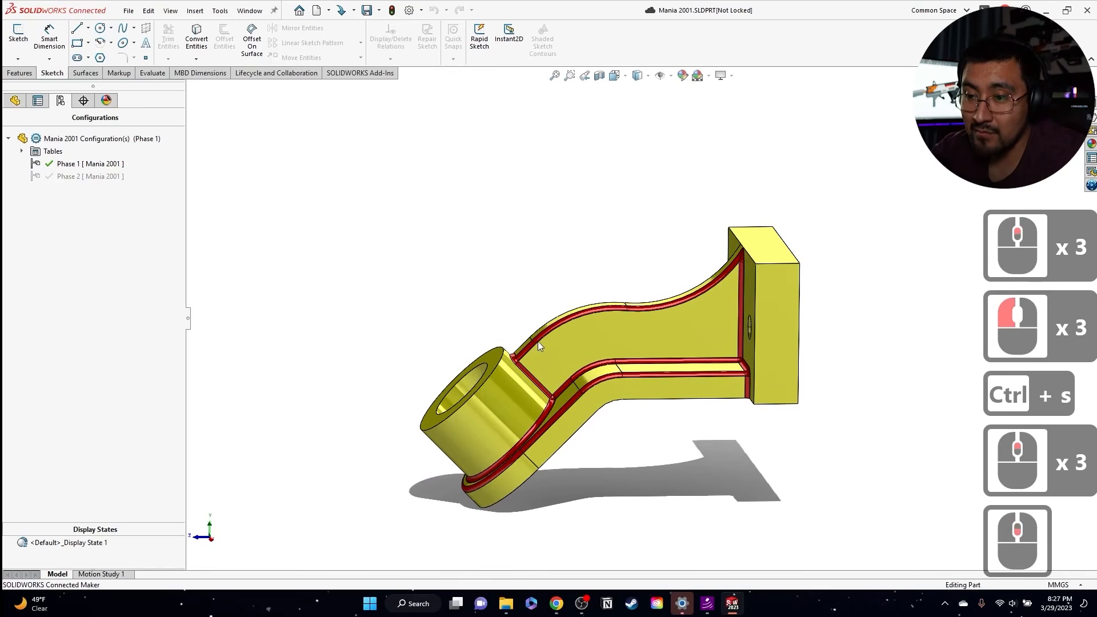
Step: Reopen the rib extrusion, Boss-Extrude3, in Phase 1 to review its single selected region, then accept it
click(19, 102)
double_click(65, 342)
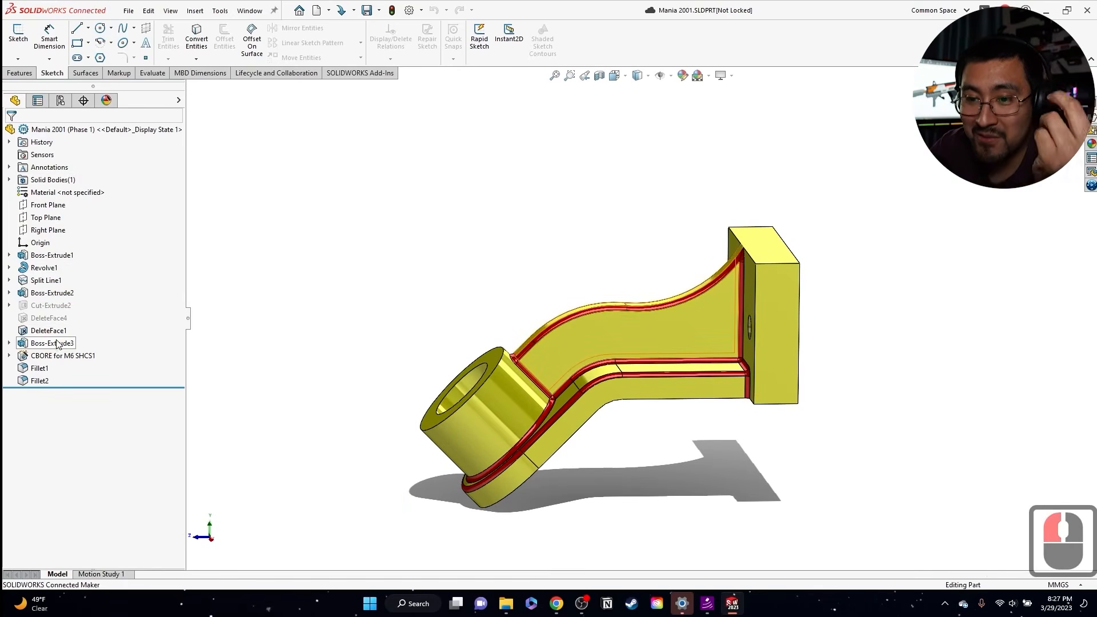
click(67, 306)
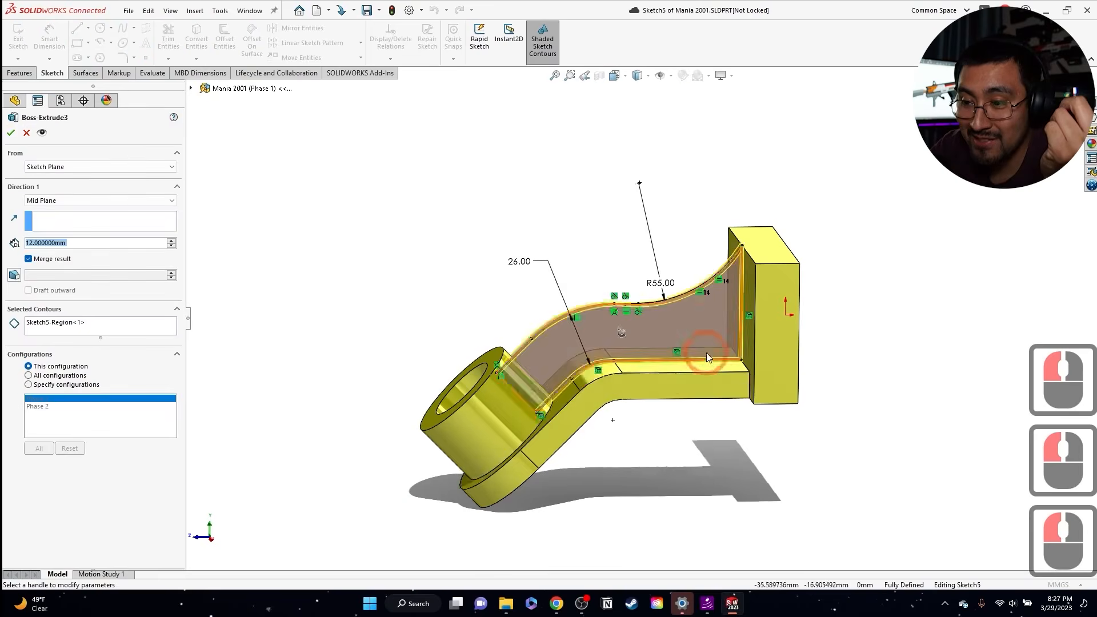
scroll(663, 309, down, 6)
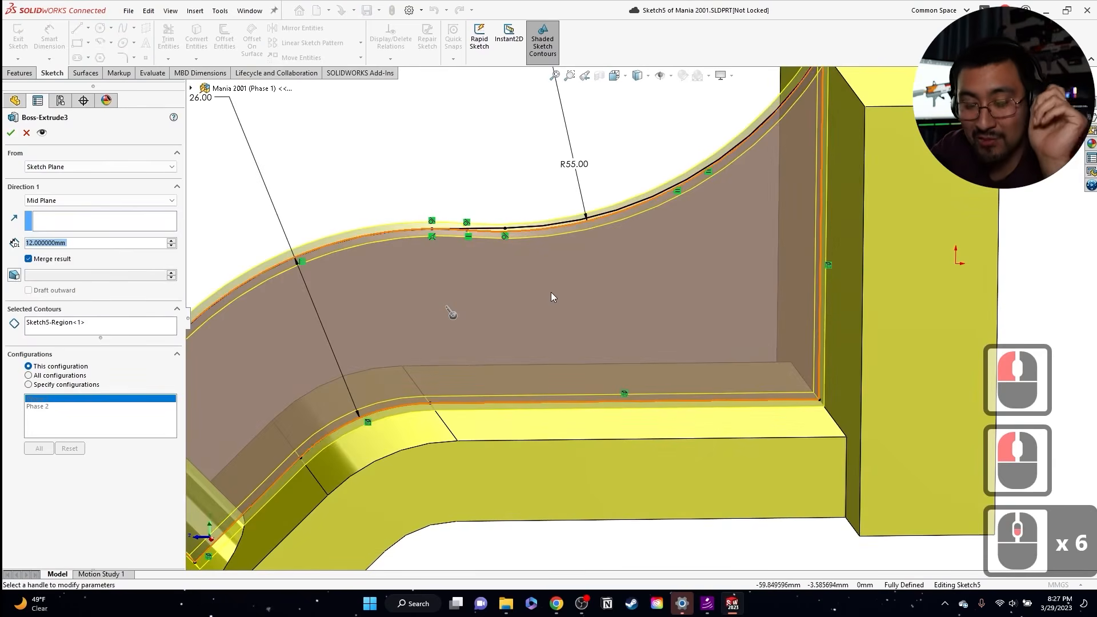
scroll(559, 269, up, 2)
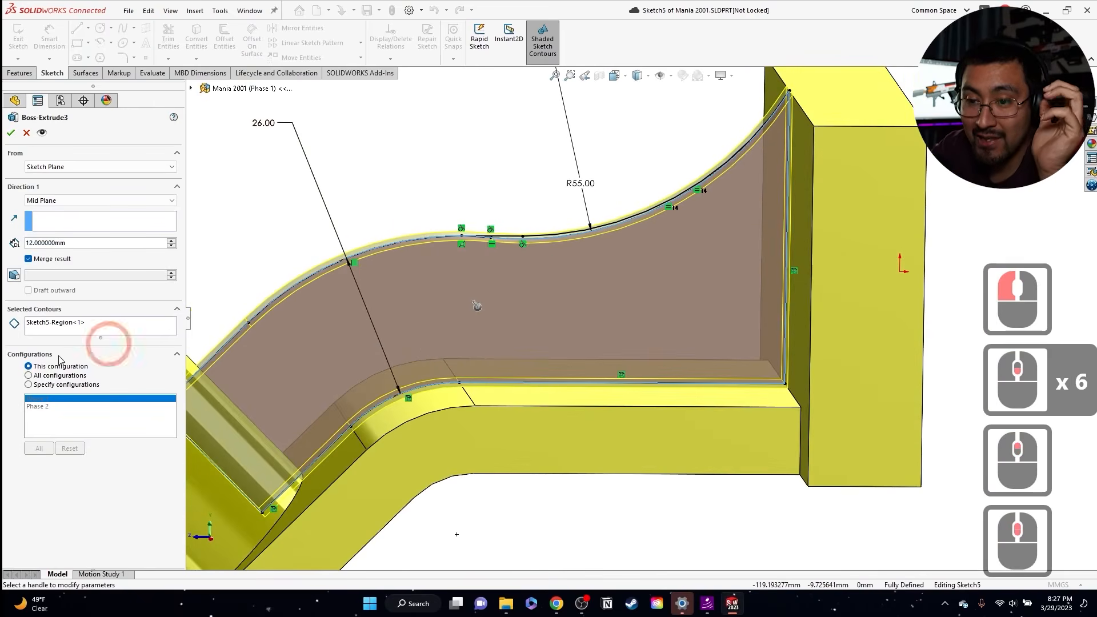
click(10, 133)
Step: Activate Phase 2 and inspect the selected contours of Boss-Extrude3 there, then close the feature
click(60, 119)
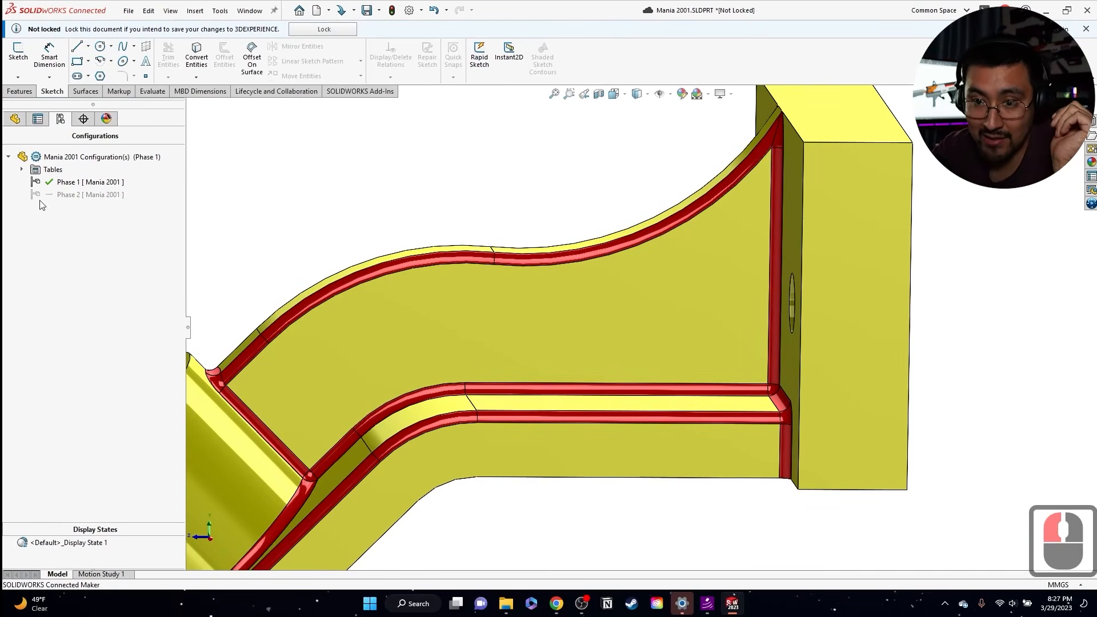
double_click(74, 195)
click(15, 118)
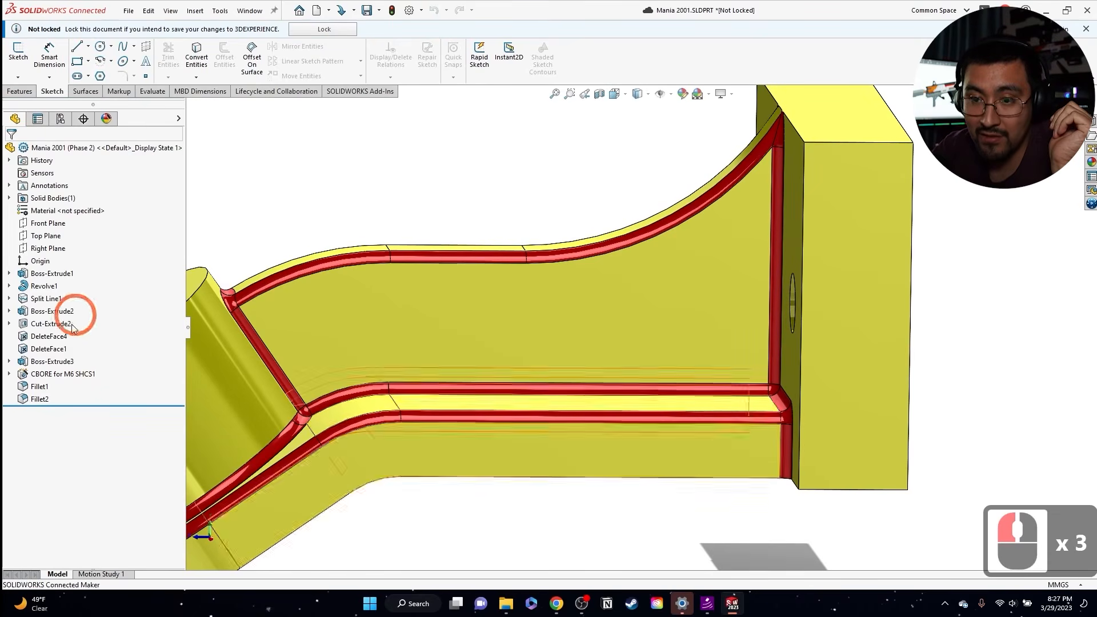
click(60, 331)
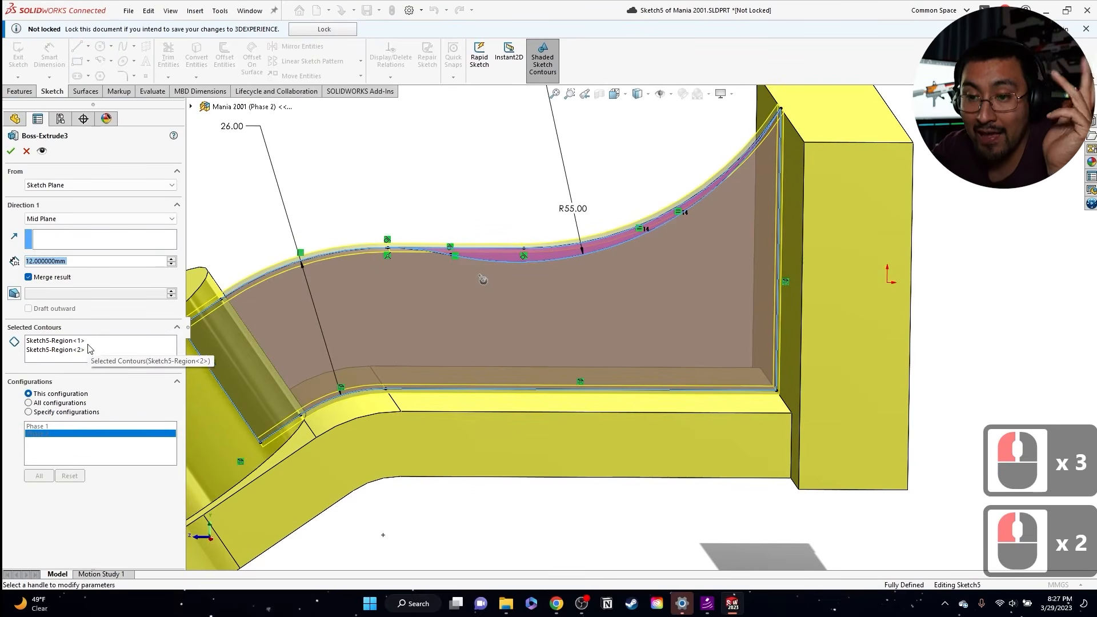
mouse_move(558, 317)
middle_down()
mouse_move(558, 304)
mouse_move(573, 307)
middle_up()
click(11, 151)
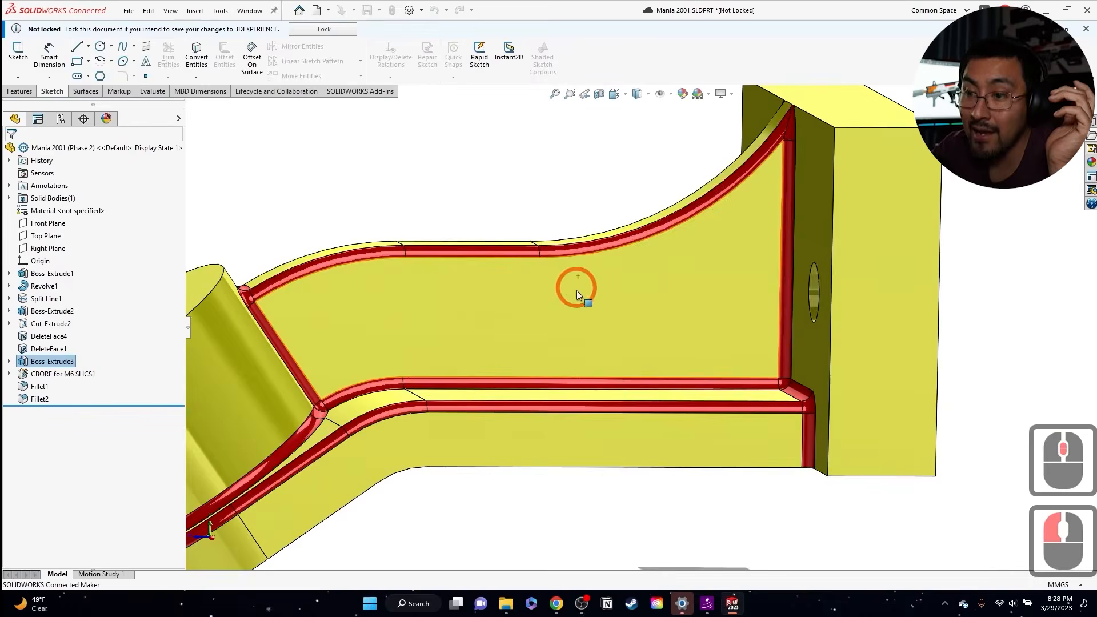
Step: Compare the rib in the Phase 1 and Phase 2 configurations, leave Phase 1 active, and save the part
scroll(578, 381, up, 7)
scroll(589, 388, down, 5)
click(60, 119)
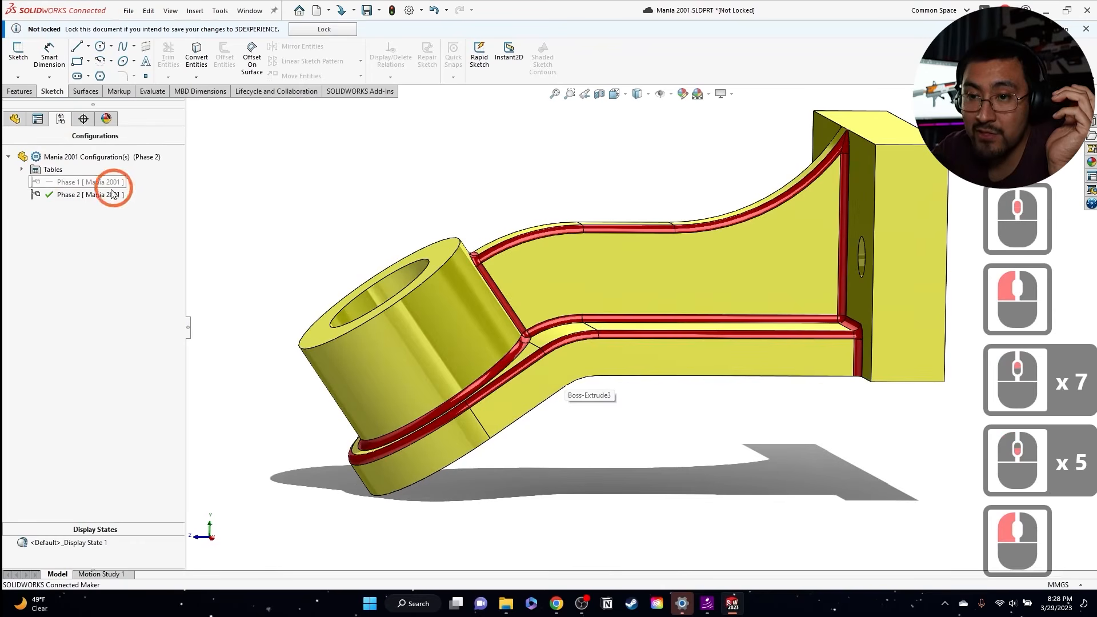
double_click(68, 182)
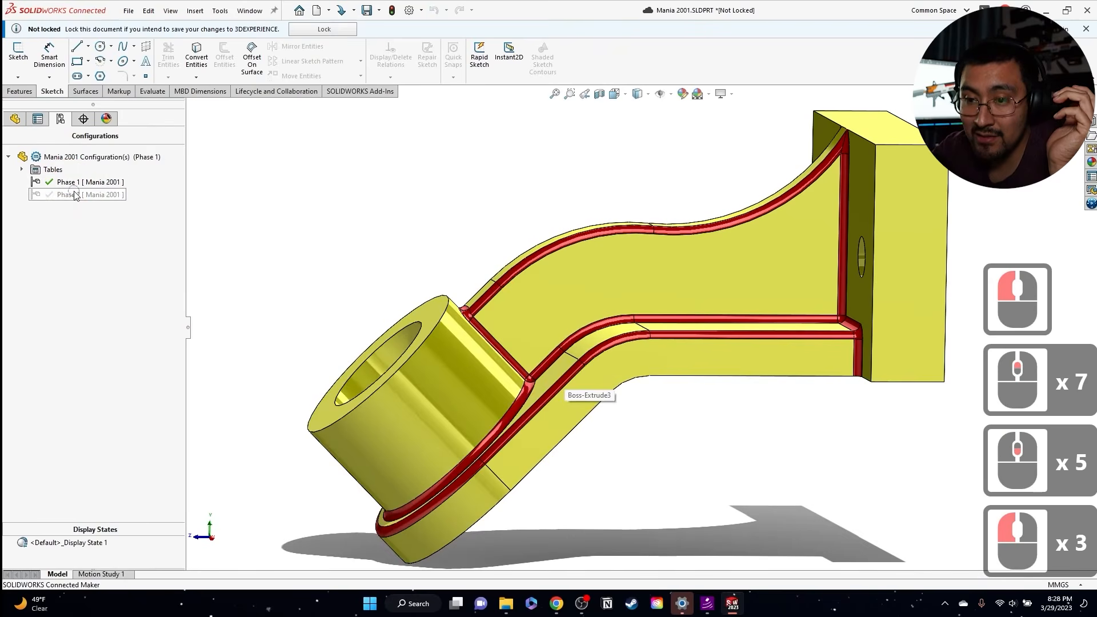
double_click(71, 195)
double_click(67, 182)
click(364, 192)
click(409, 207)
key(ctrl+s)
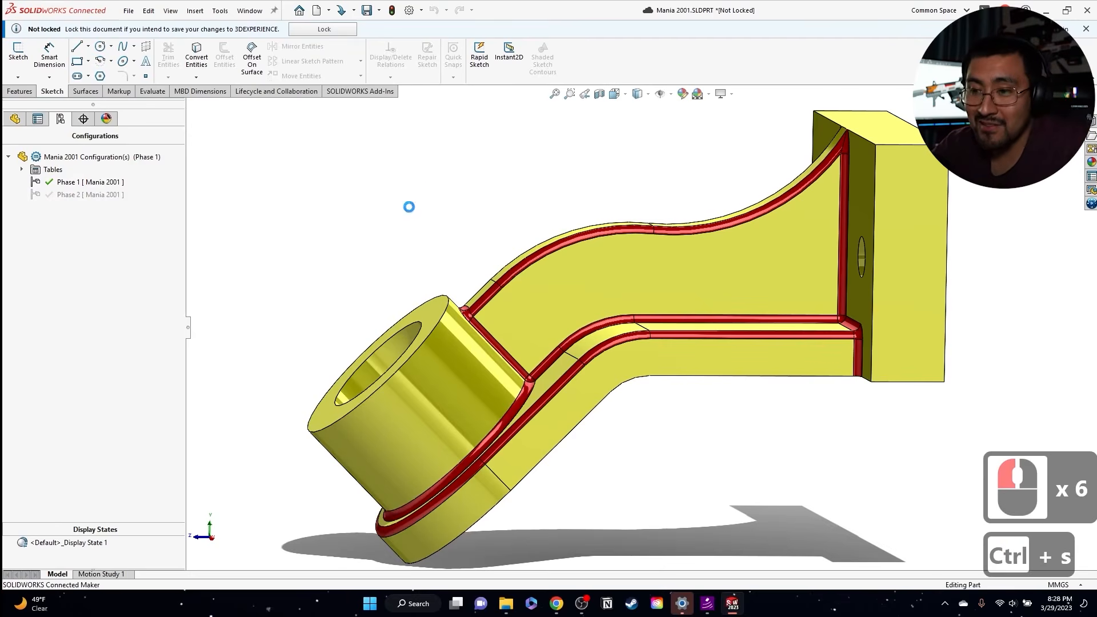
Step: Evaluate the mass properties of Phase 1, highlight the mass and volume lines, then close the report
middle_drag(409, 211, 454, 255)
click(152, 91)
click(152, 55)
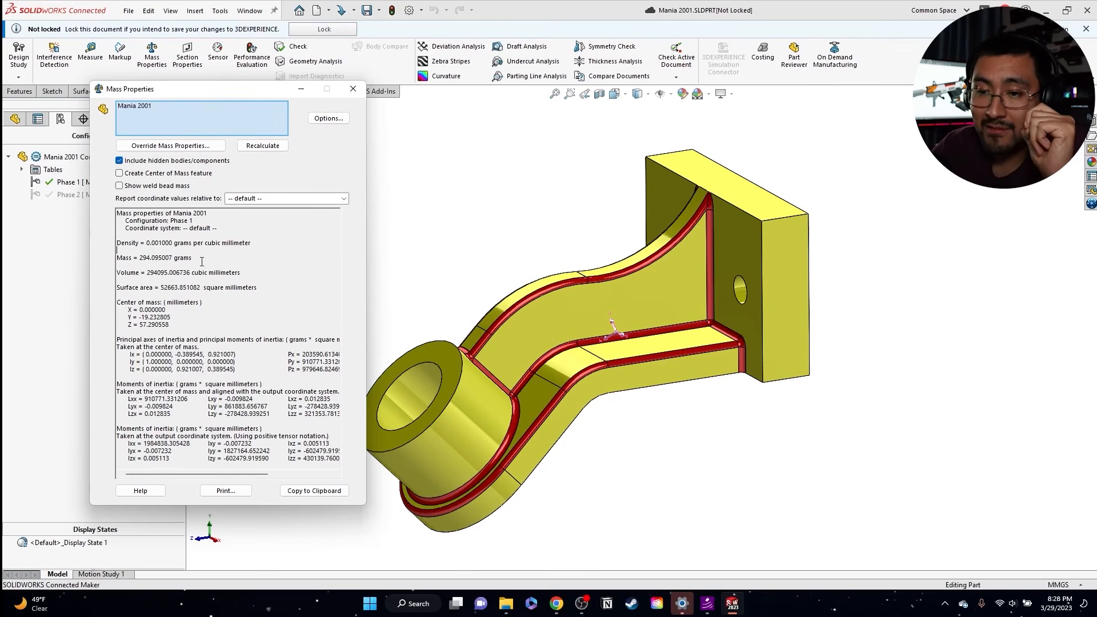
drag(116, 258, 199, 254)
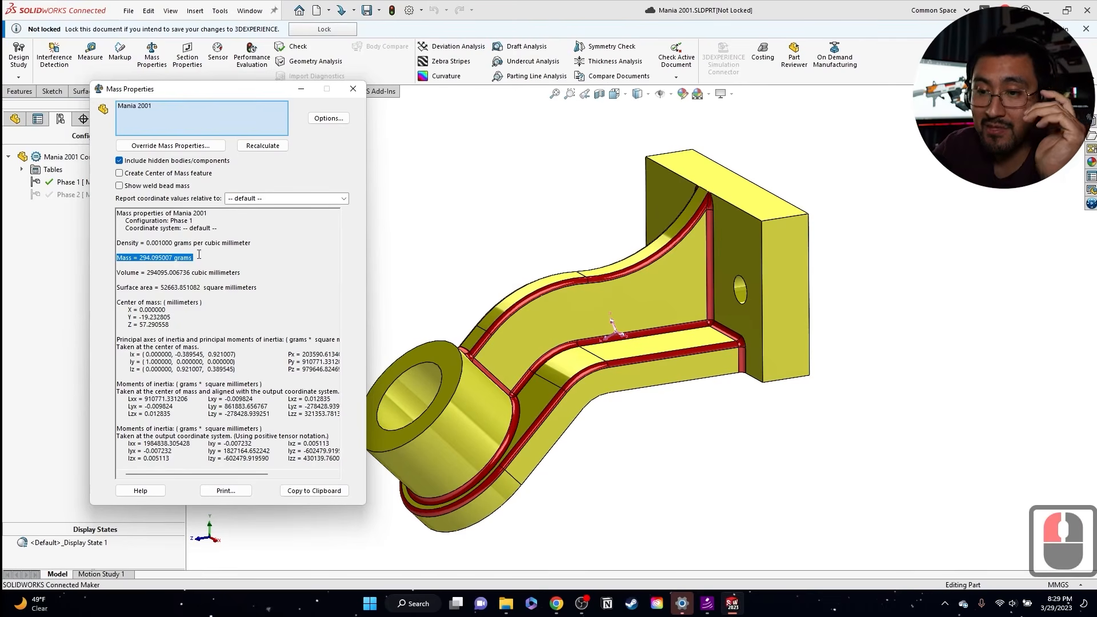
click(200, 255)
drag(256, 268, 183, 266)
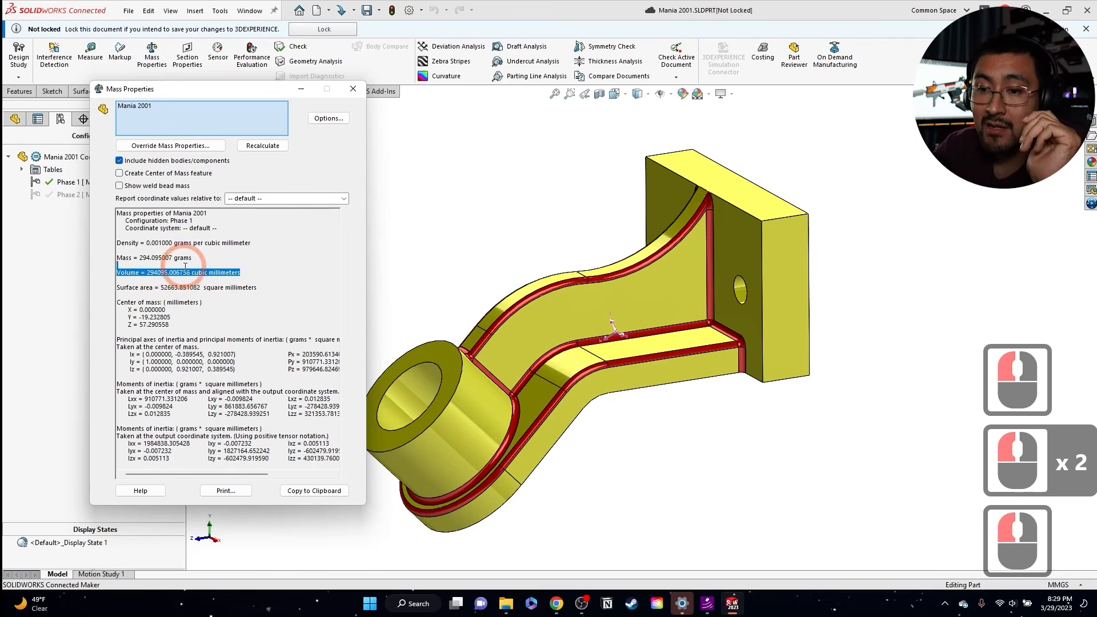
click(282, 272)
click(282, 272)
click(132, 282)
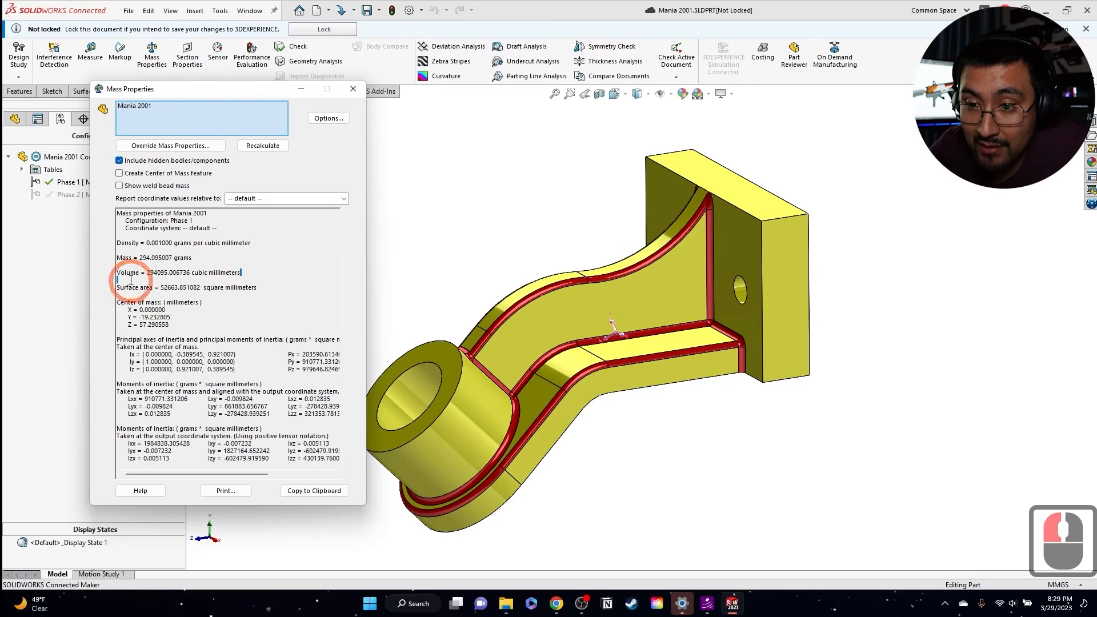
drag(132, 282, 119, 274)
click(262, 259)
click(263, 260)
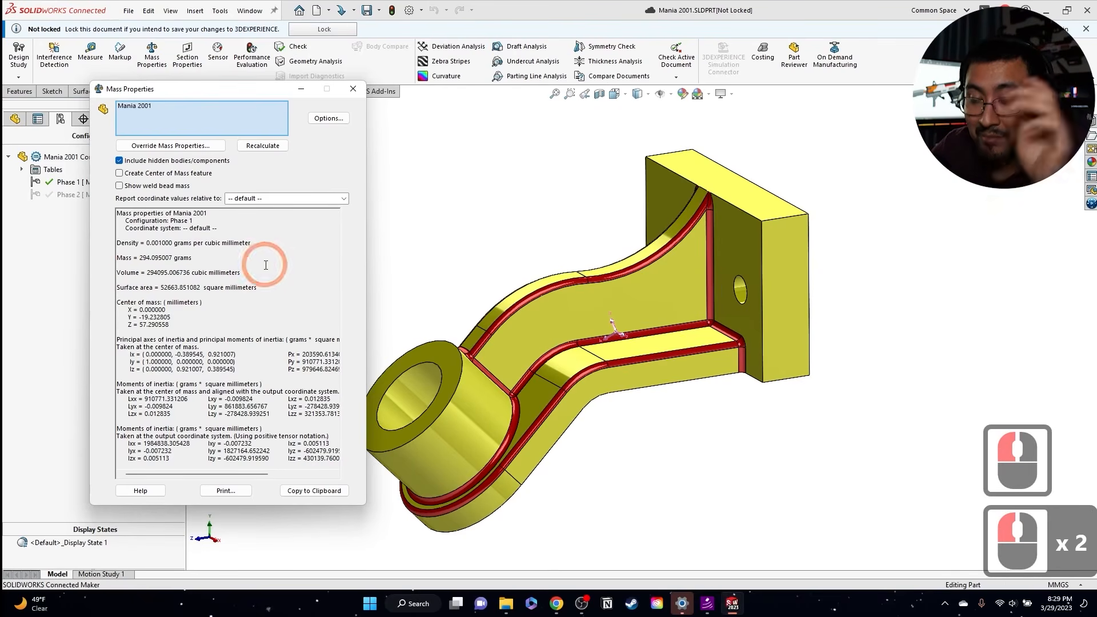
drag(257, 268, 136, 273)
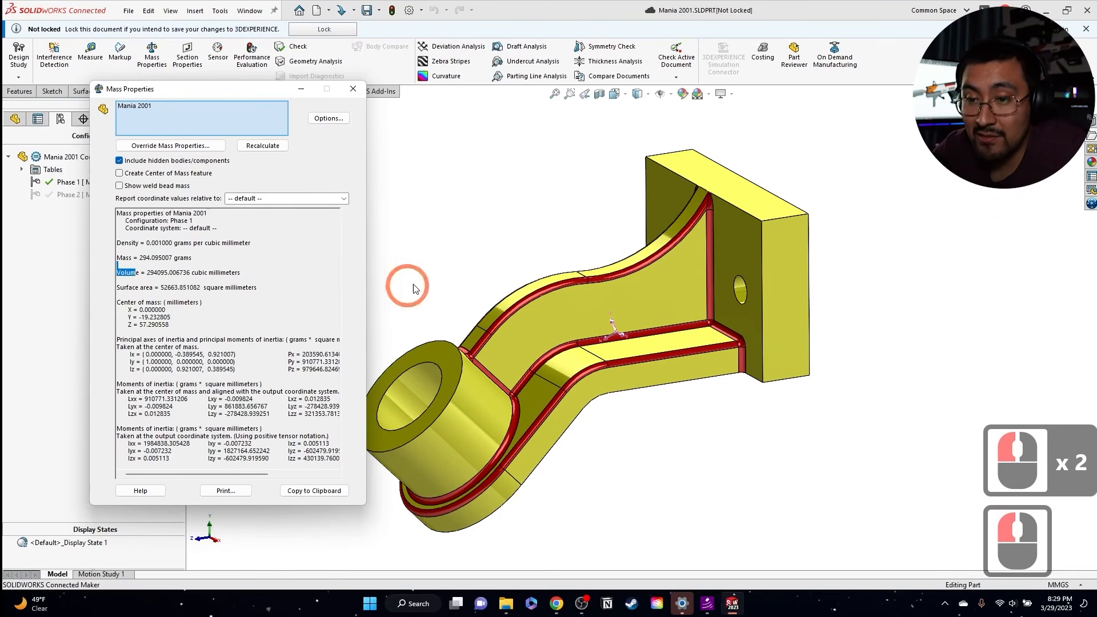
click(352, 92)
Step: Activate the Phase 2 configuration and evaluate its mass properties
double_click(74, 195)
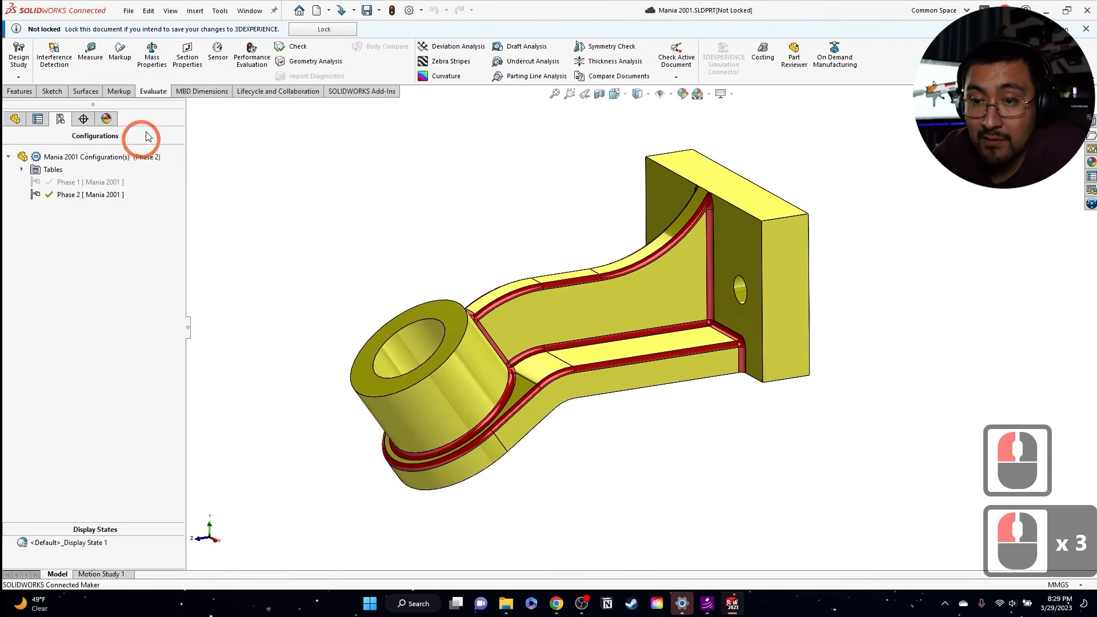
click(155, 60)
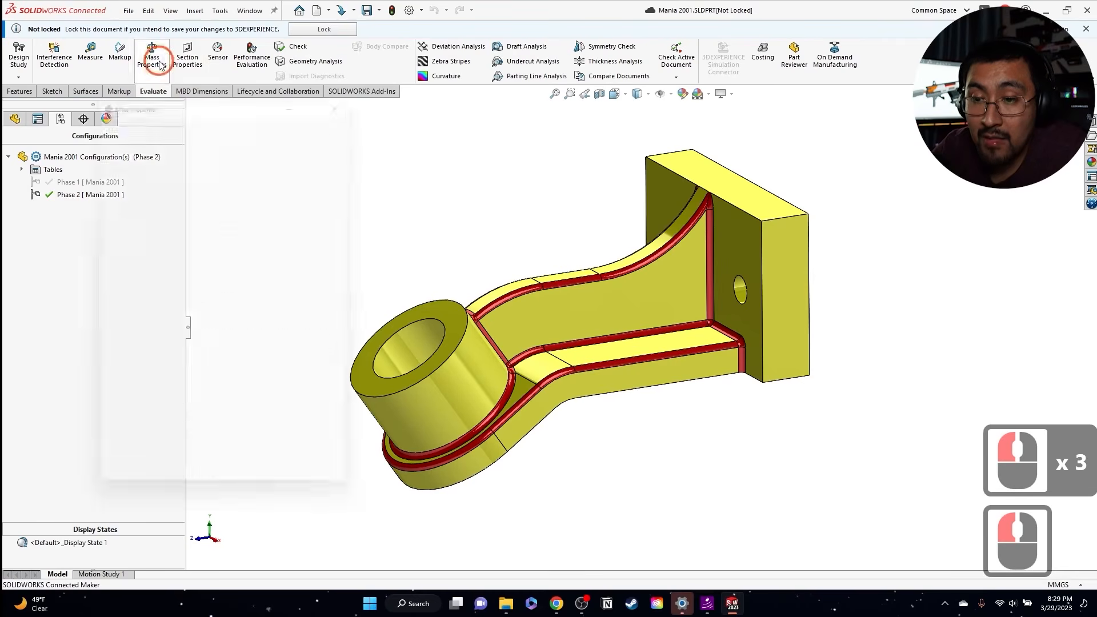